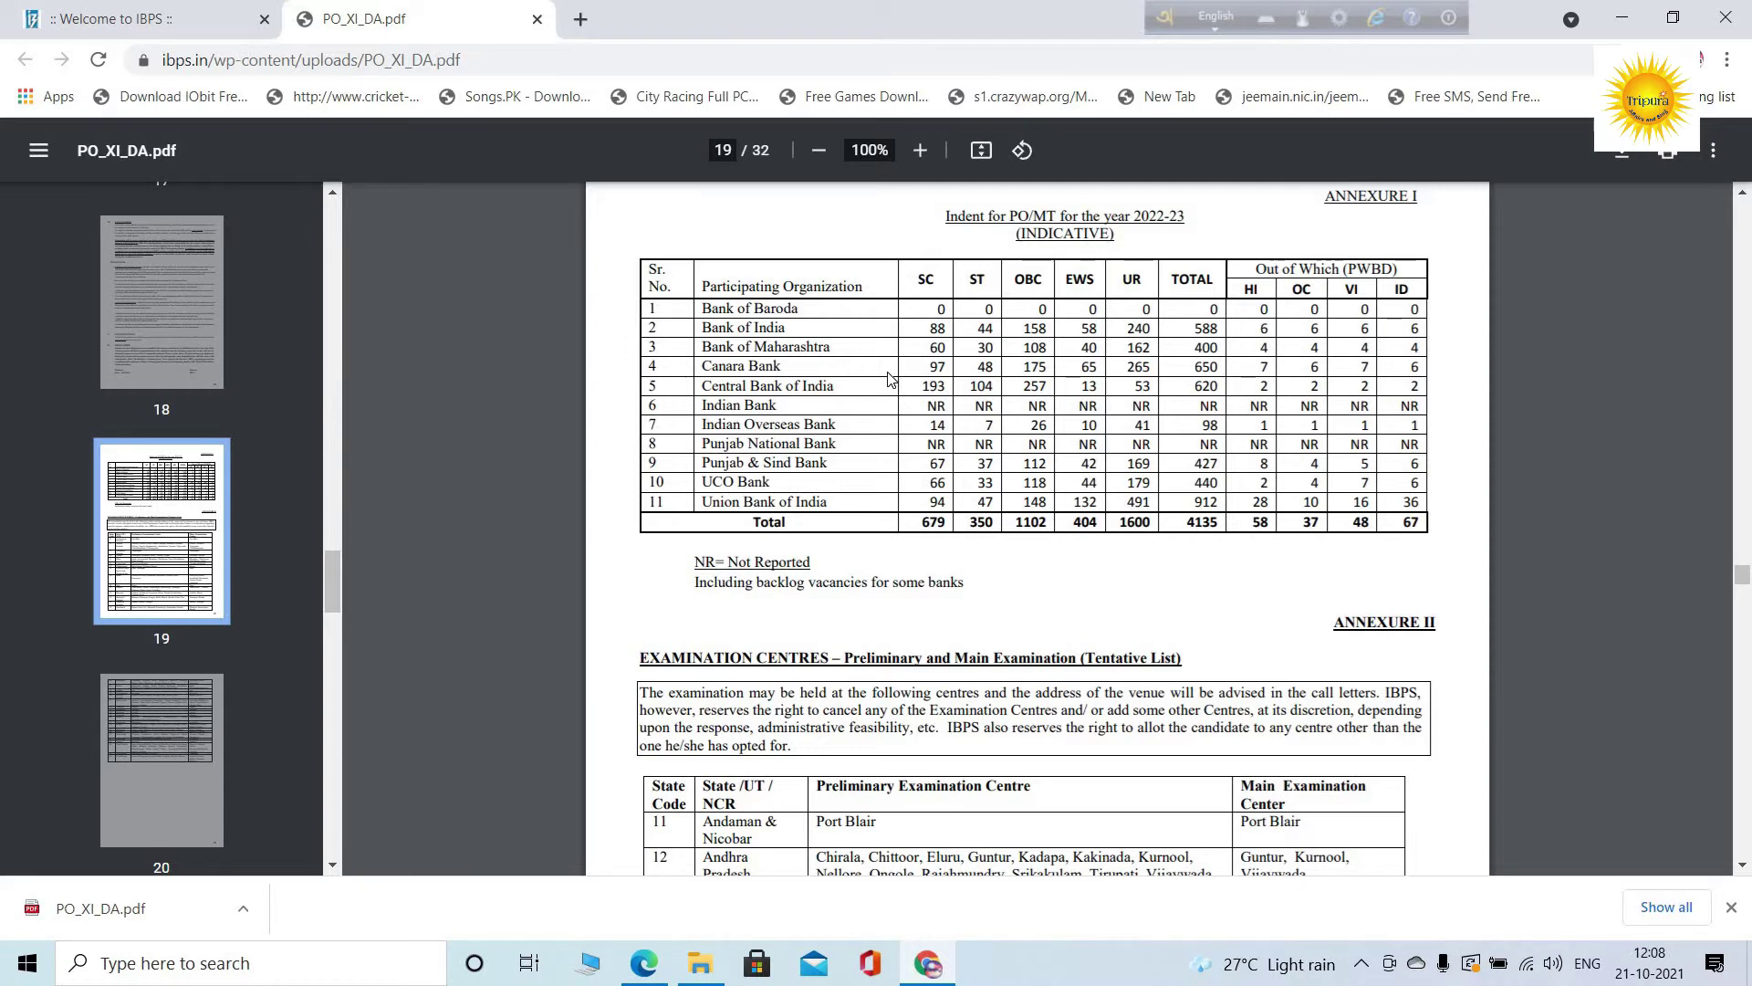
Scroll through the PO_XI_DA.pdf annexures, then drag back to page 1
scroll(890, 379, "down", 6)
scroll(890, 379, "down", 11)
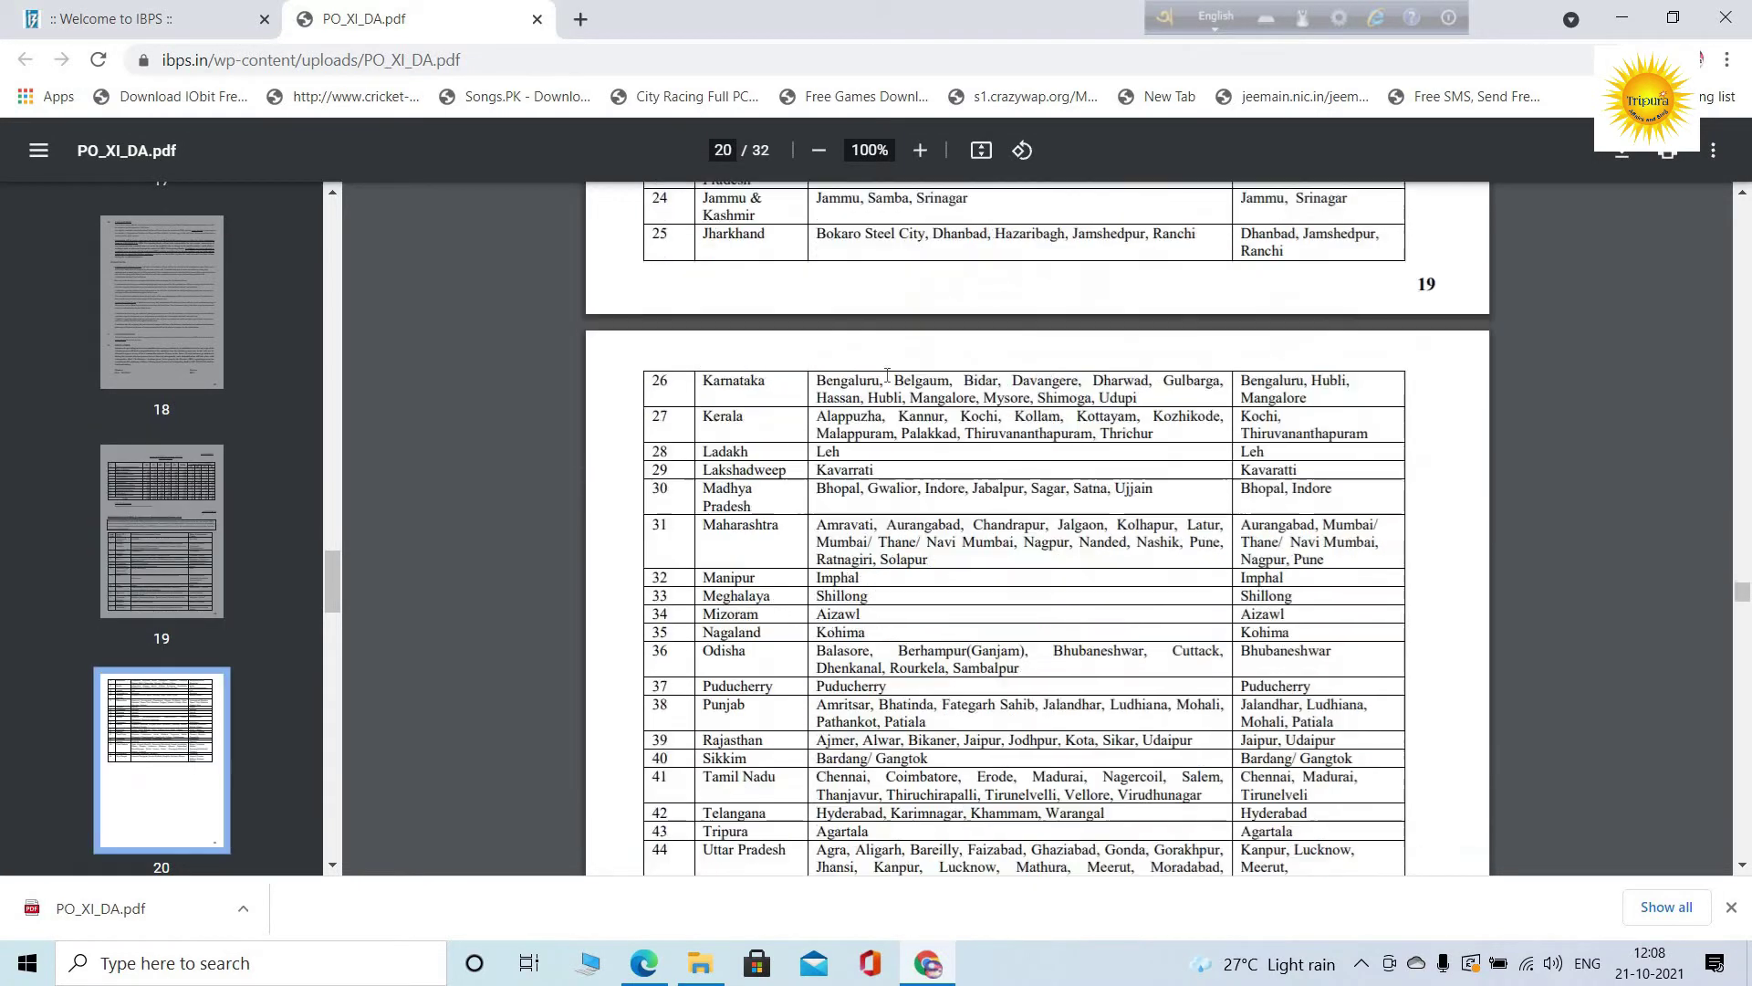
scroll(880, 398, "down", 4)
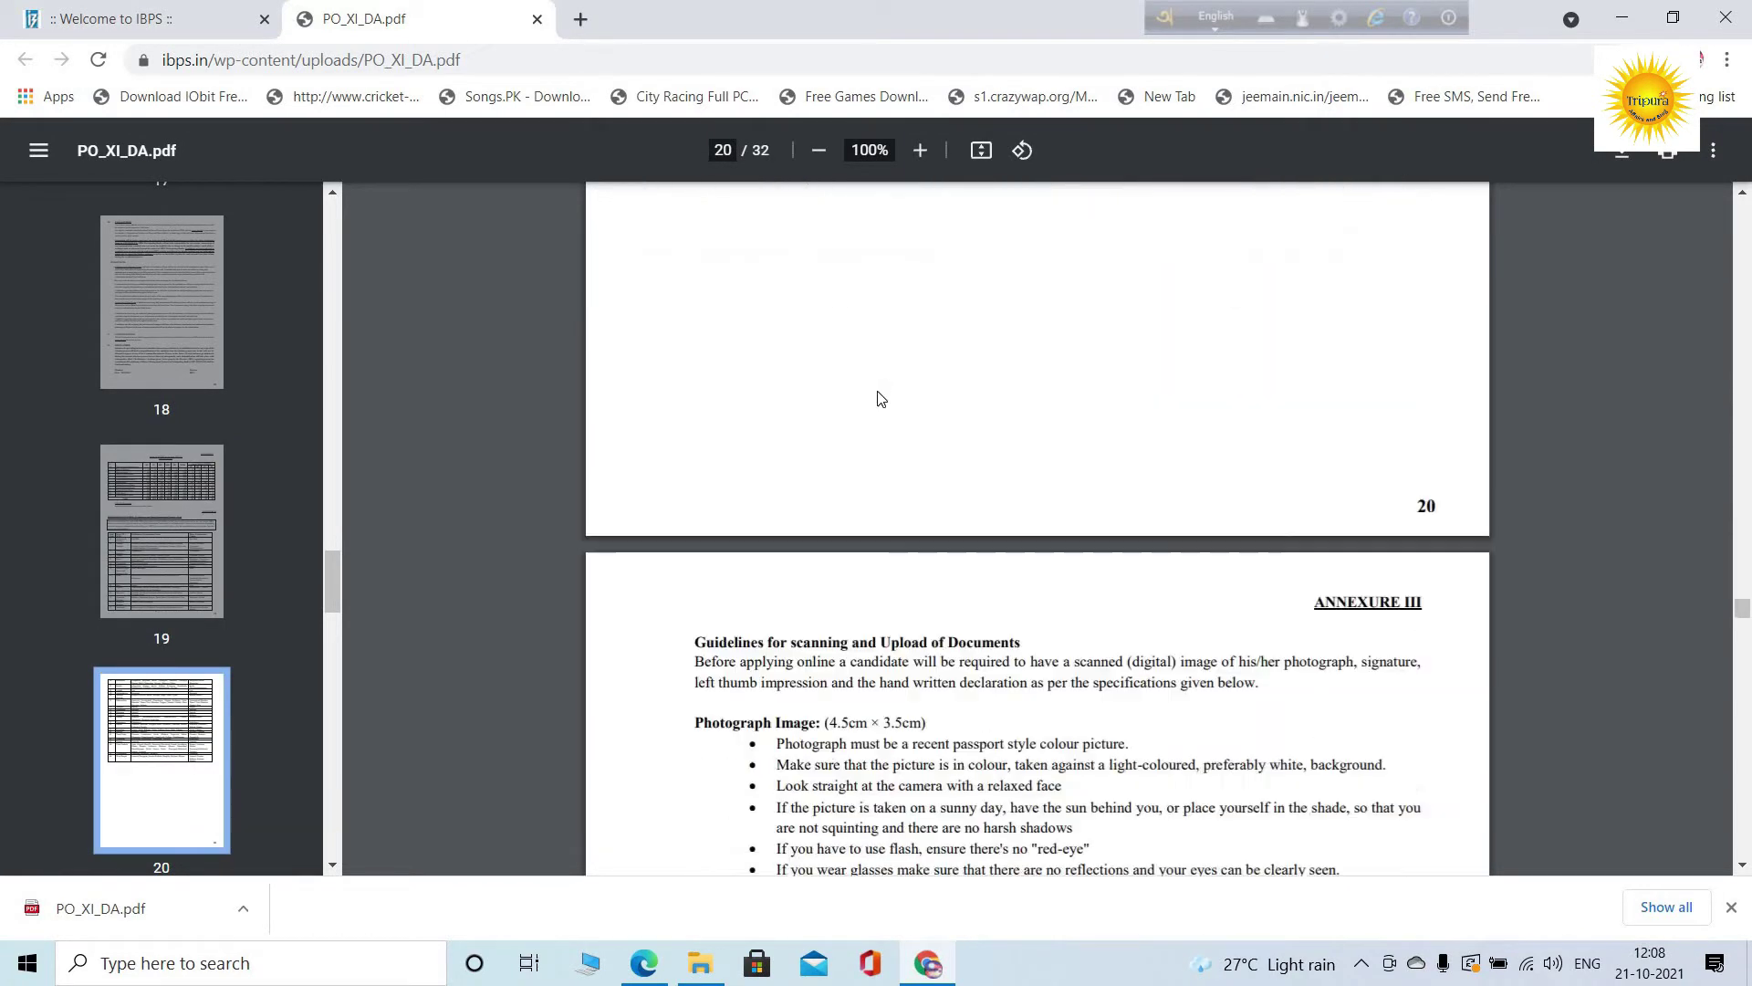
scroll(1748, 630, "up", 5)
scroll(1747, 629, "up", 5)
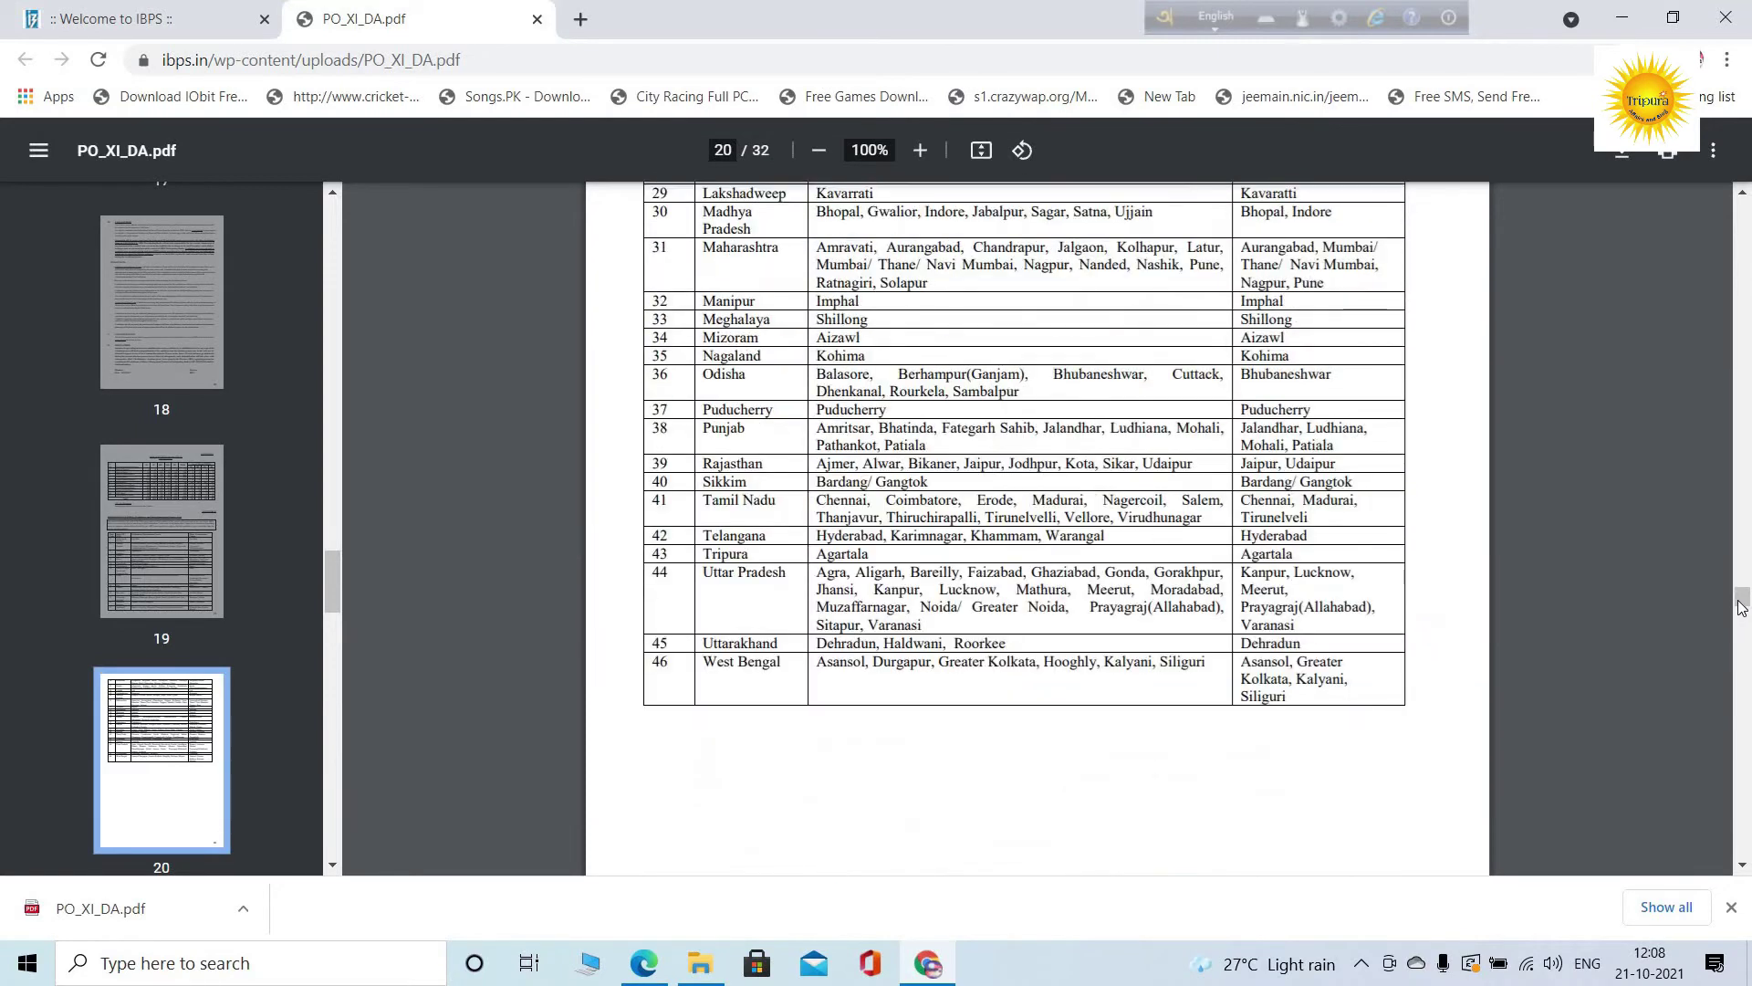
left_click_drag(1742, 604, 1702, 194)
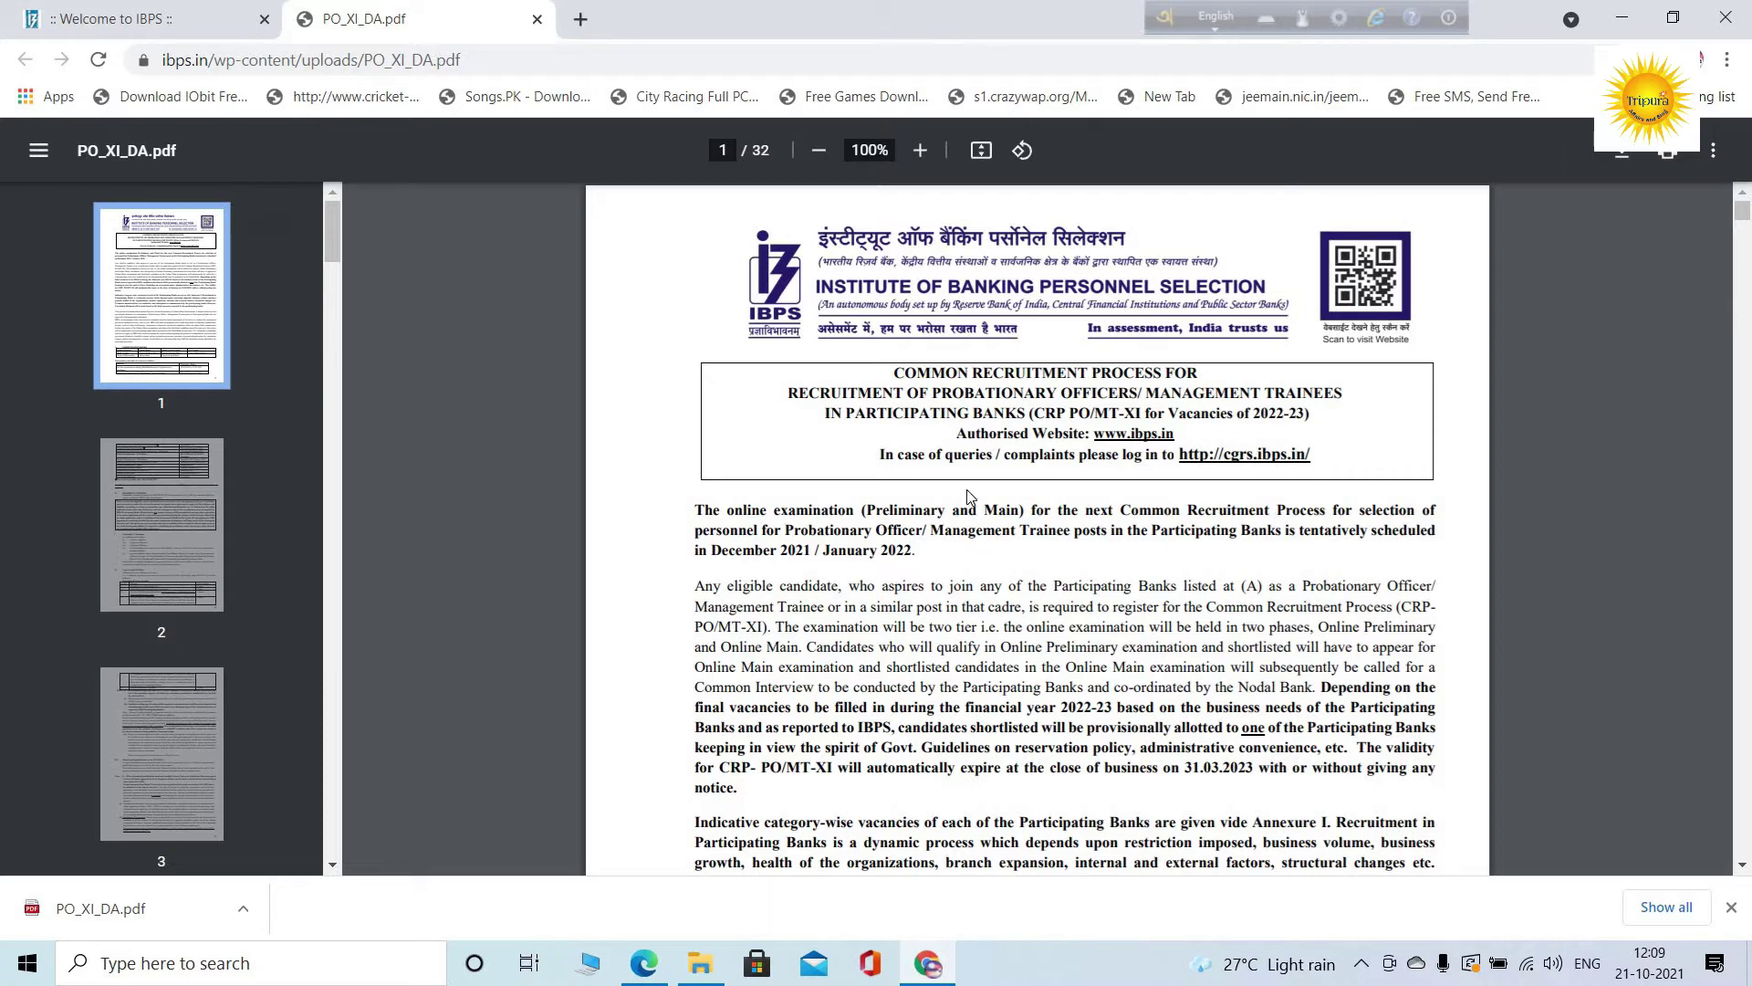
From the IBPS home page, open CRP PO/MT Trainees XI online application and start a new registration
left_click(80, 18)
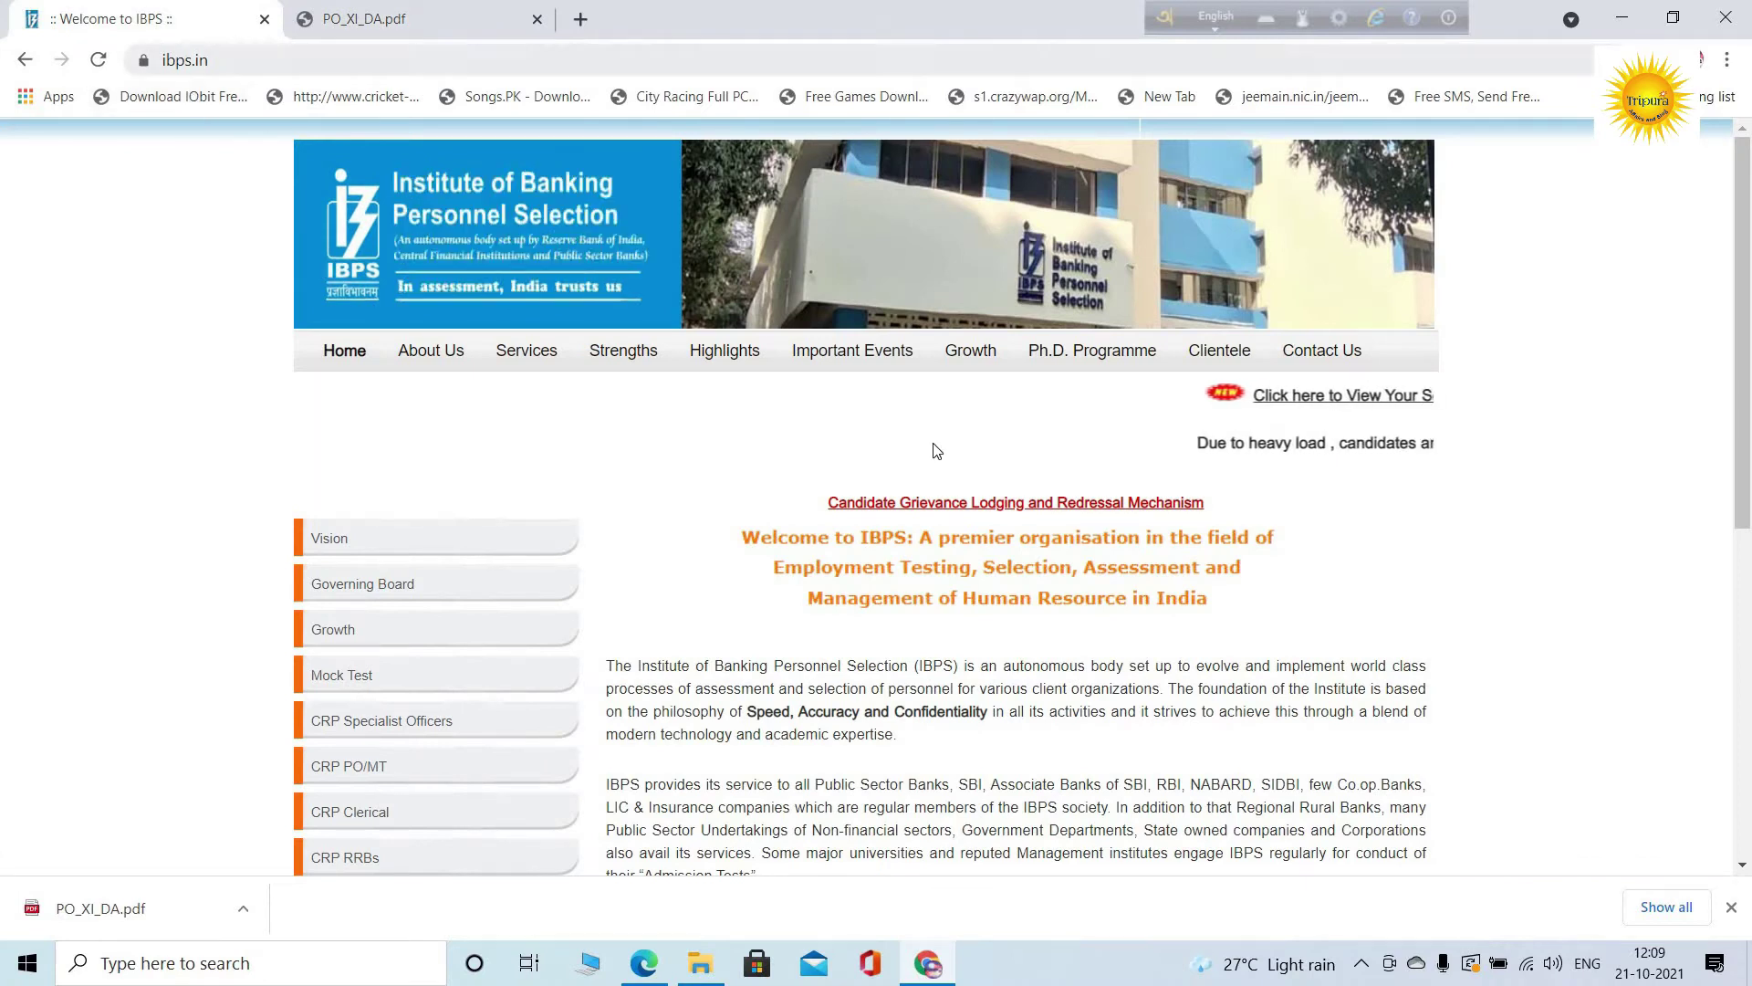
scroll(375, 686, "down", 1)
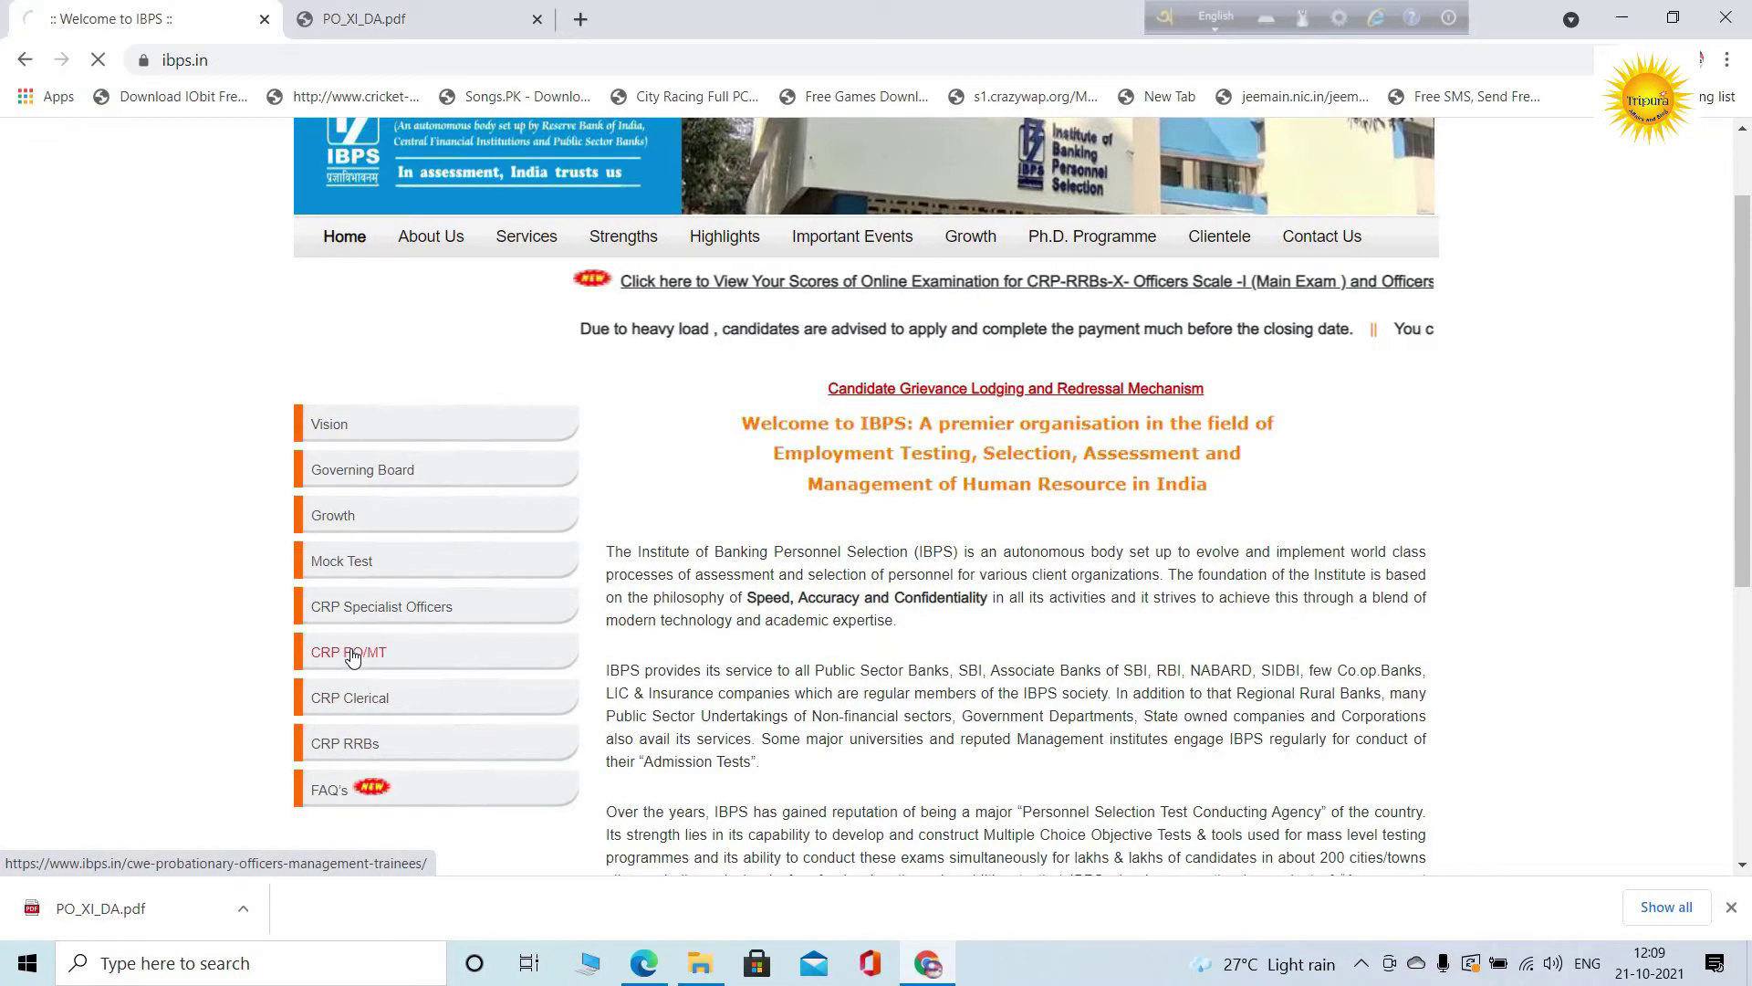
left_click(352, 654)
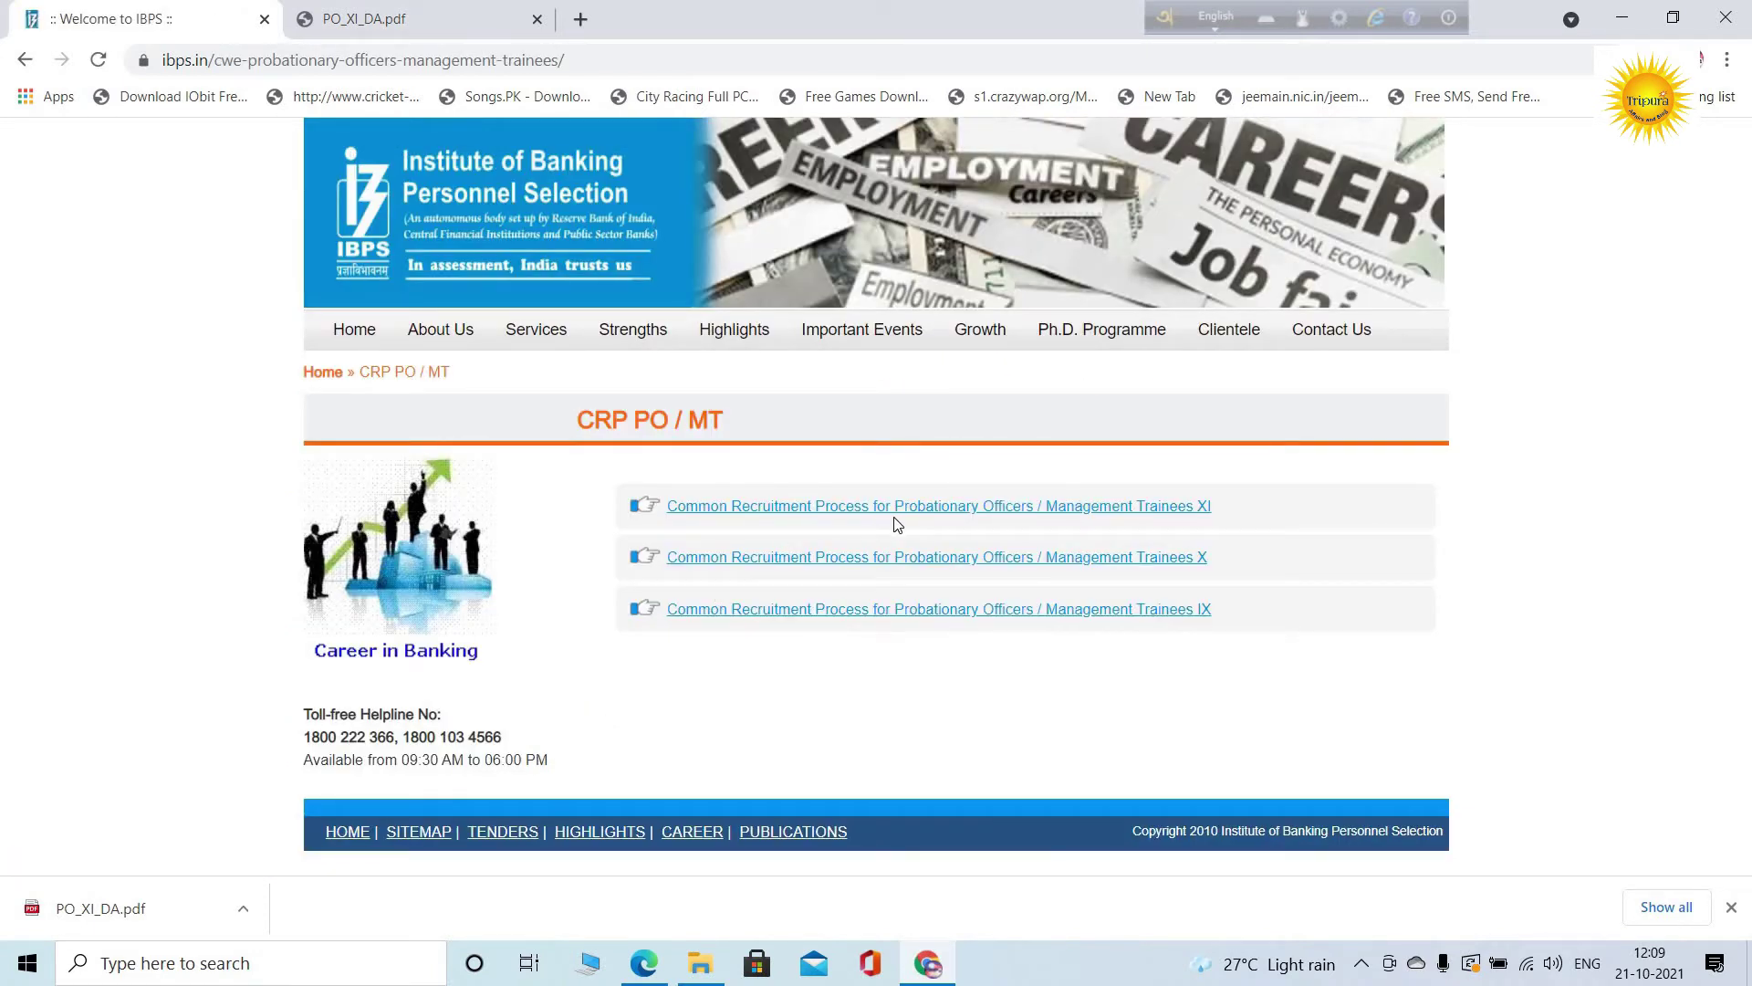
left_click(1153, 507)
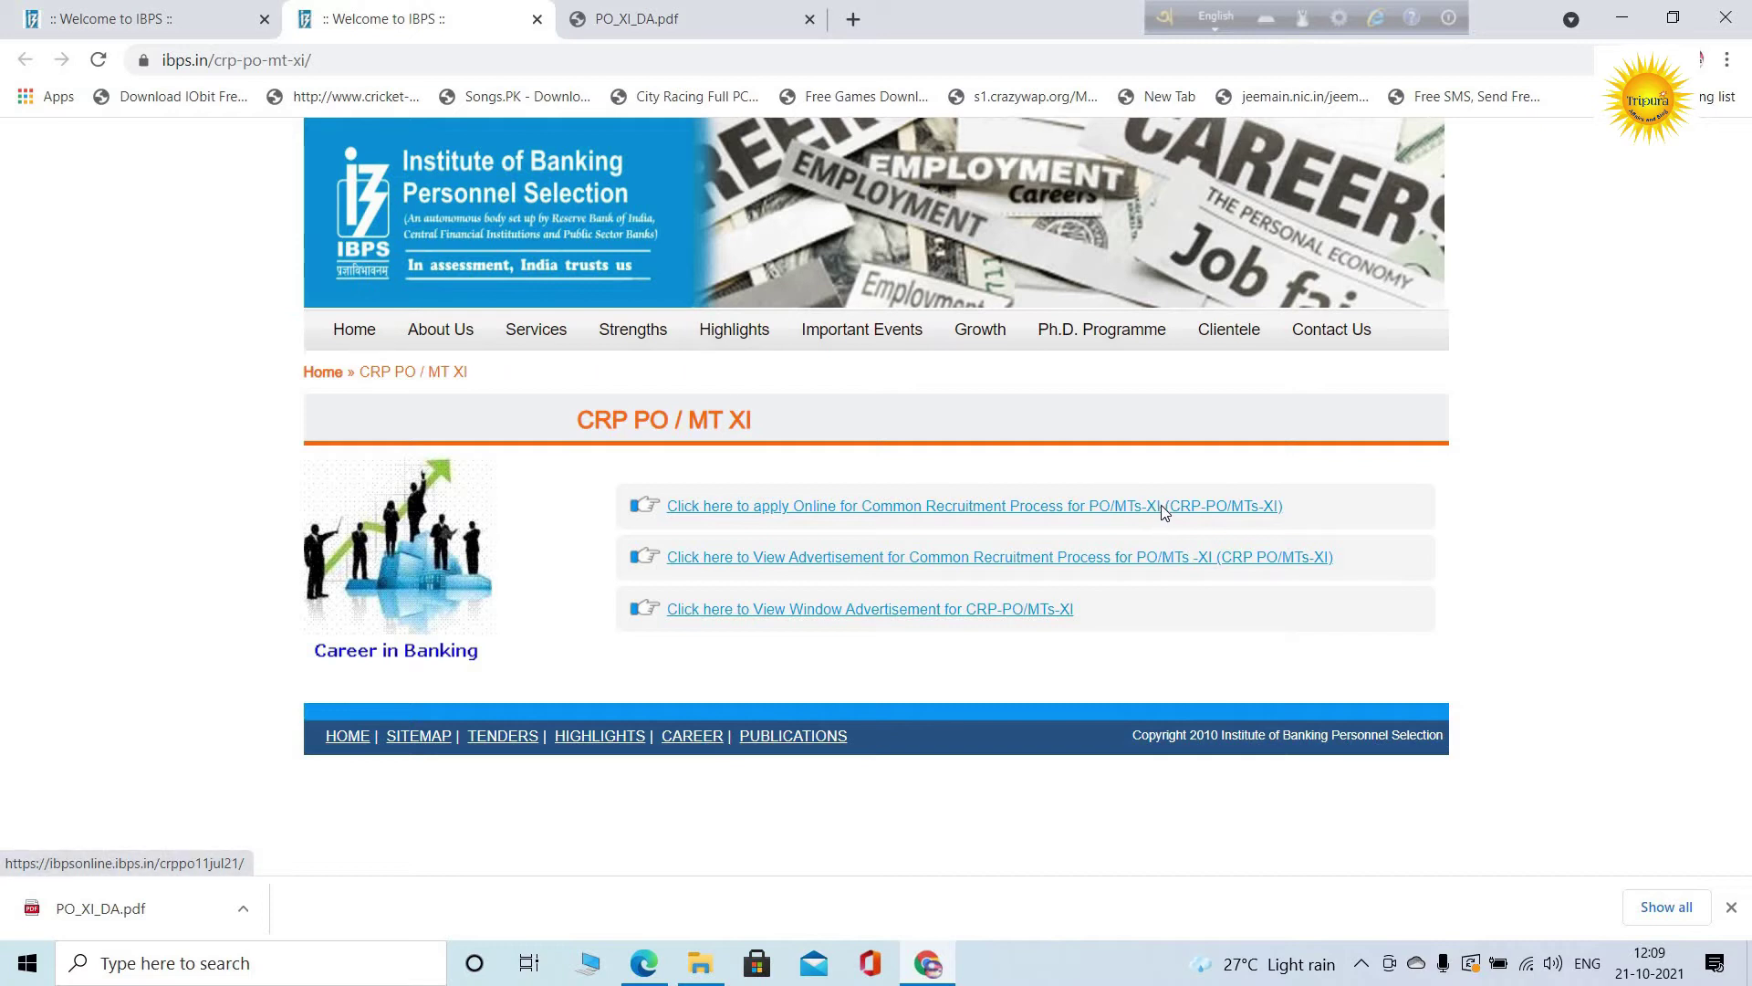
left_click(1157, 507)
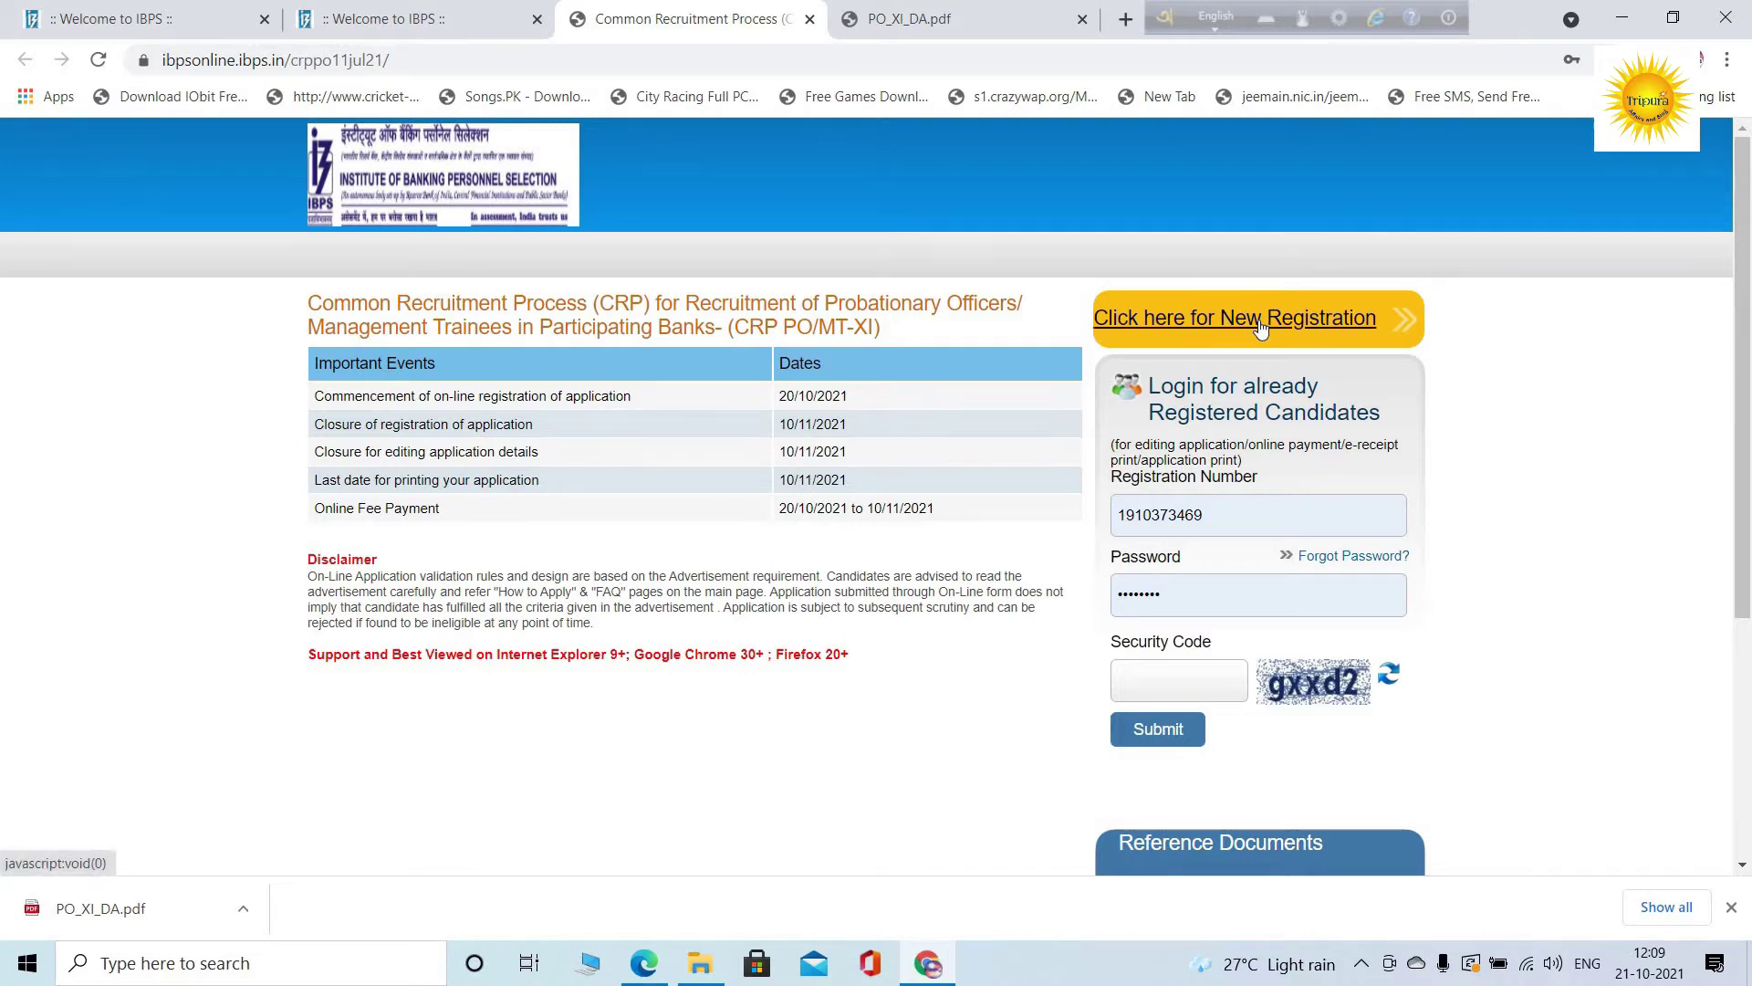
left_click(1260, 326)
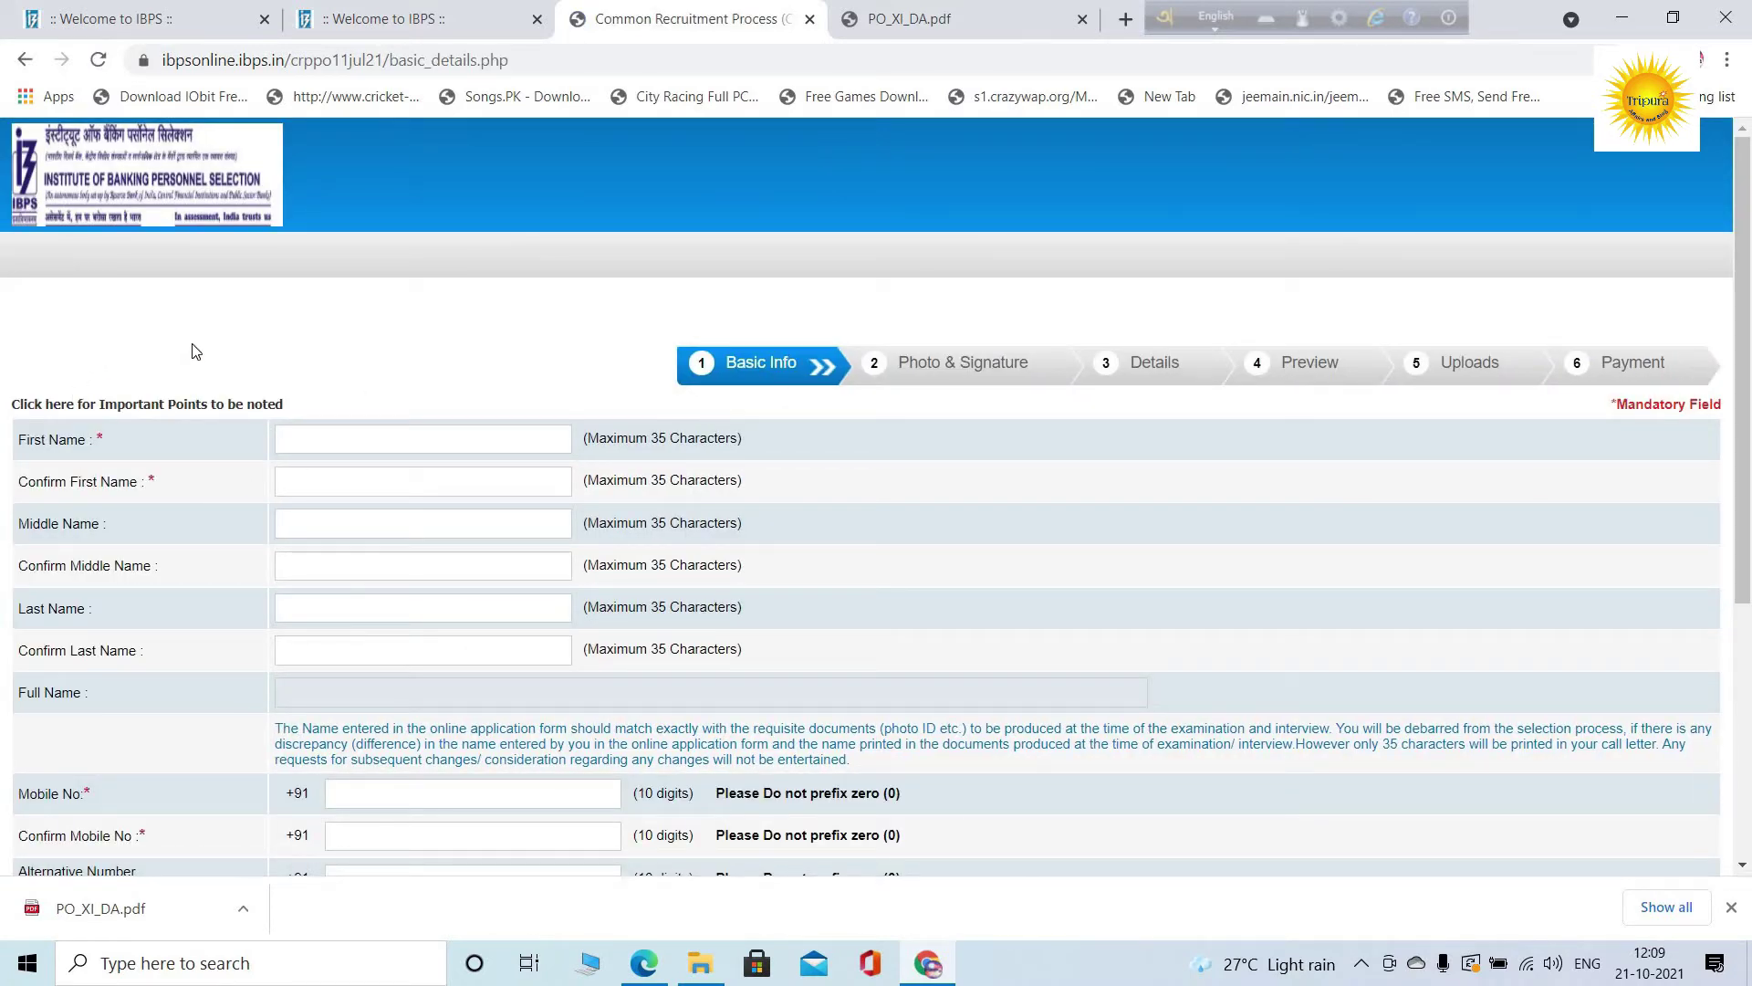
Enter and confirm the candidate's first name and last name
left_click(364, 439)
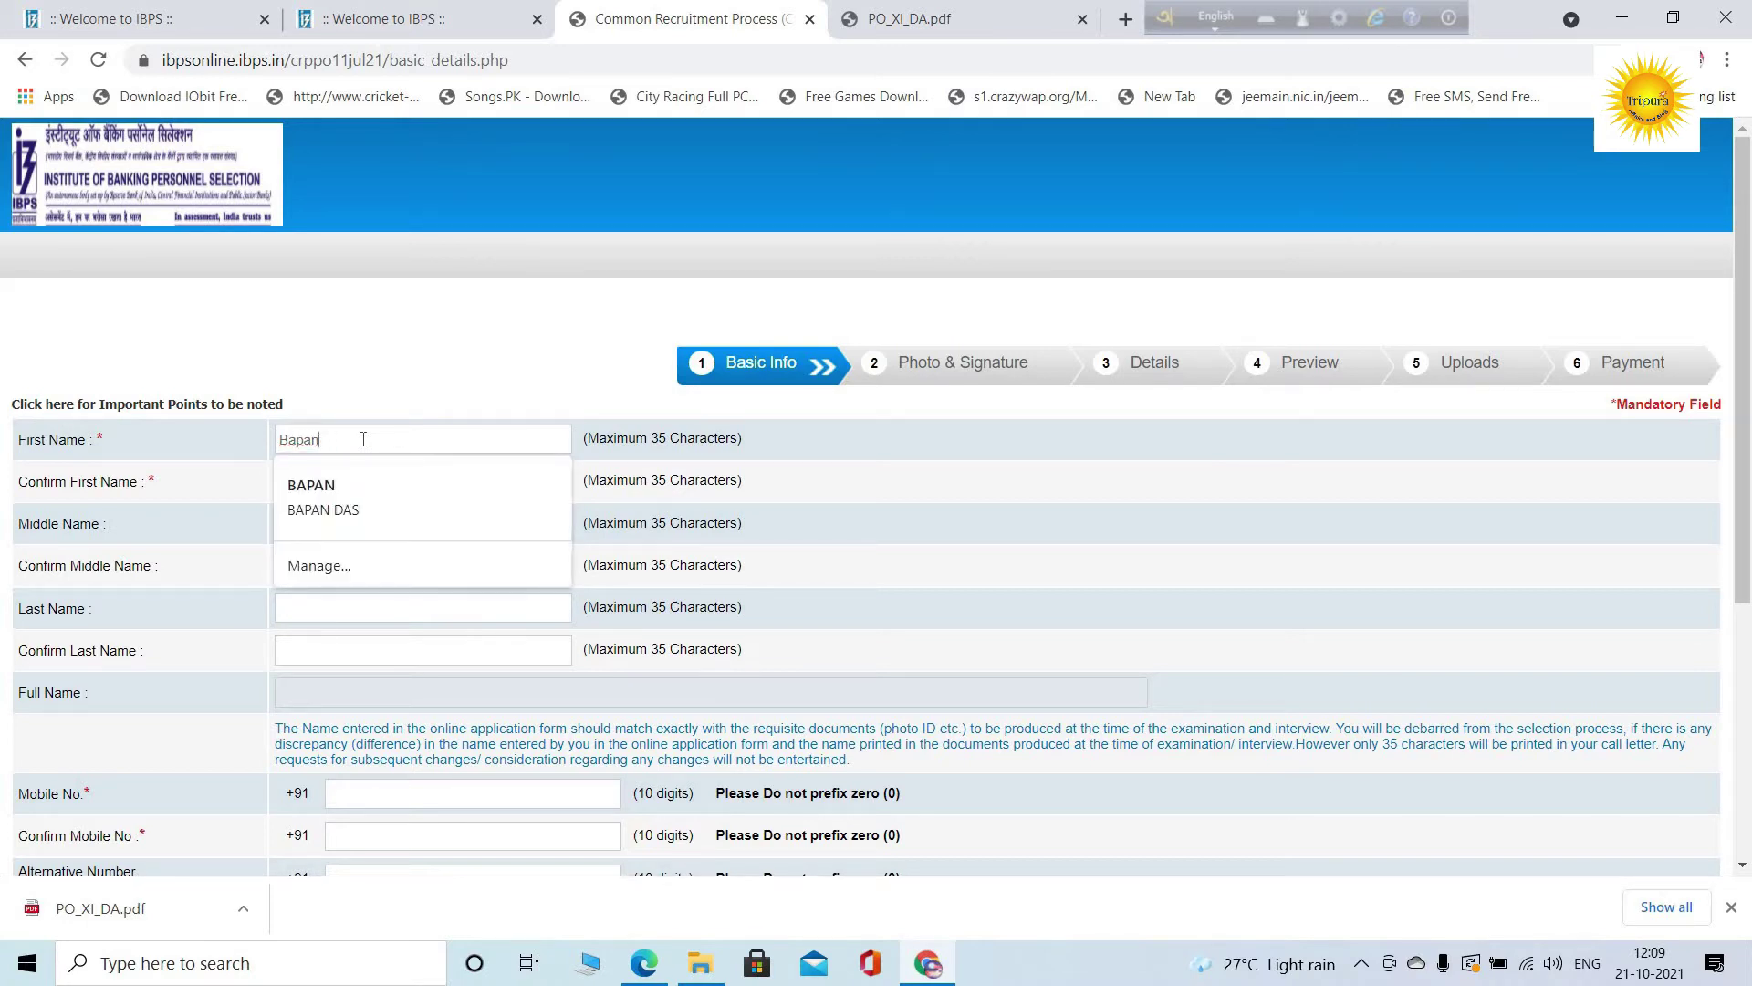
left_click(331, 469)
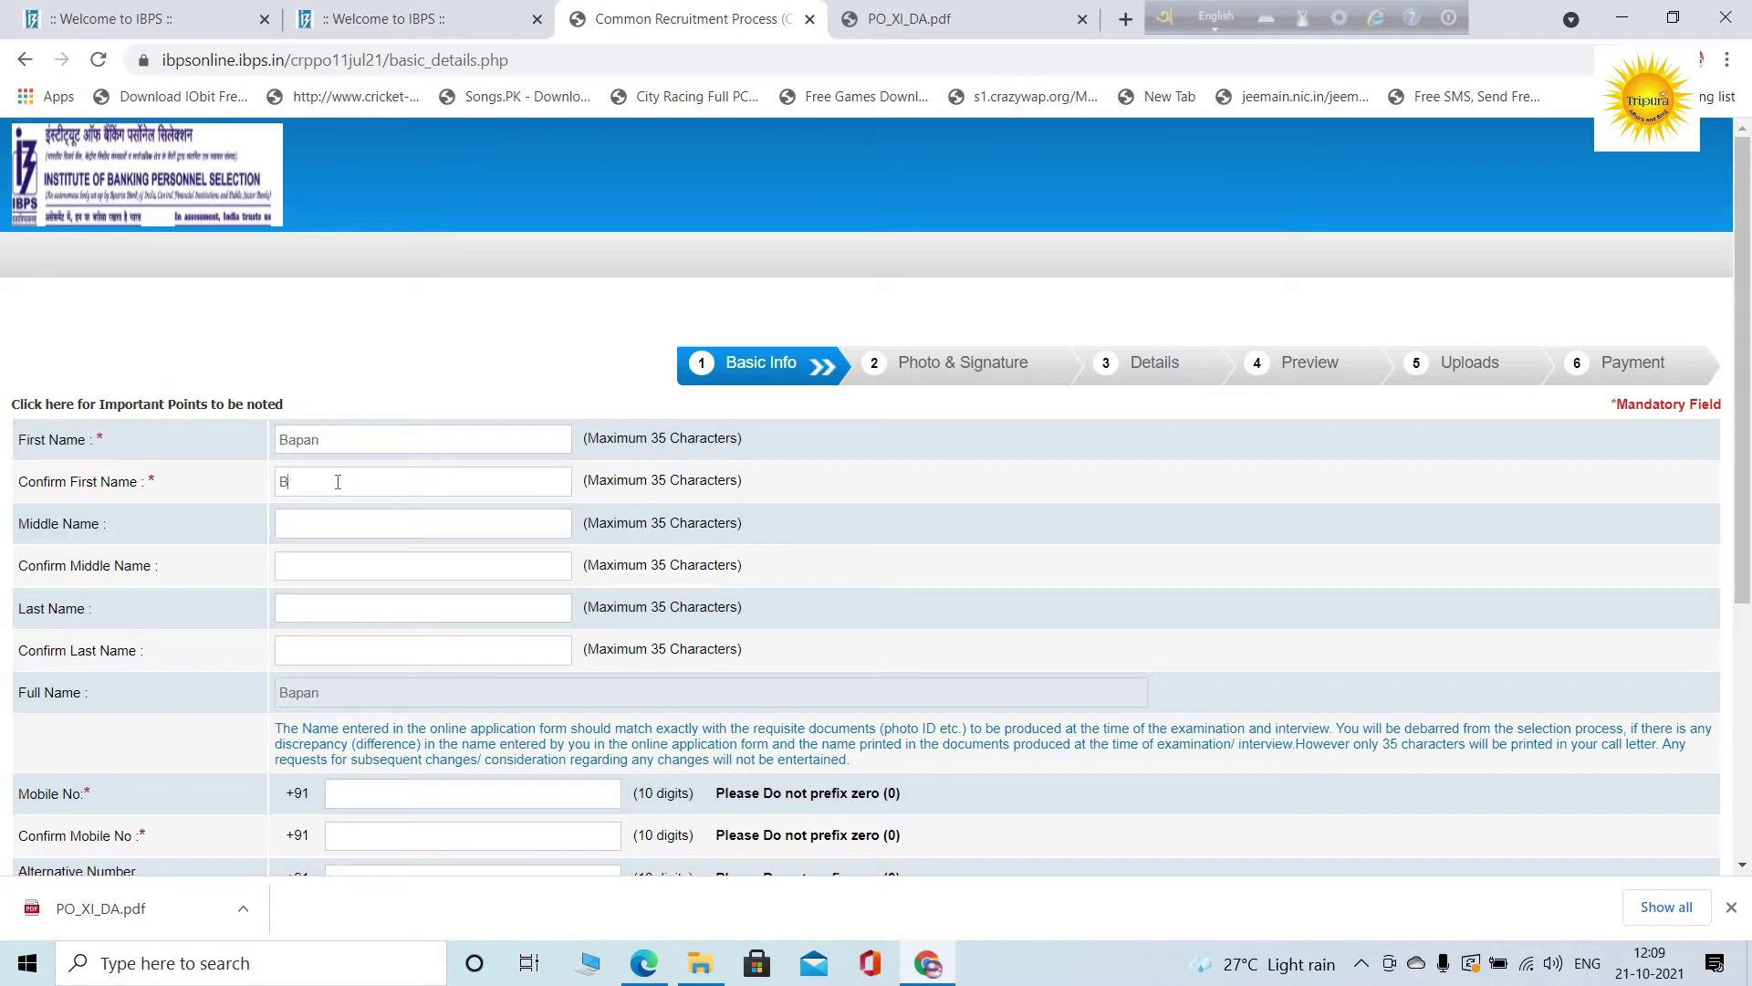
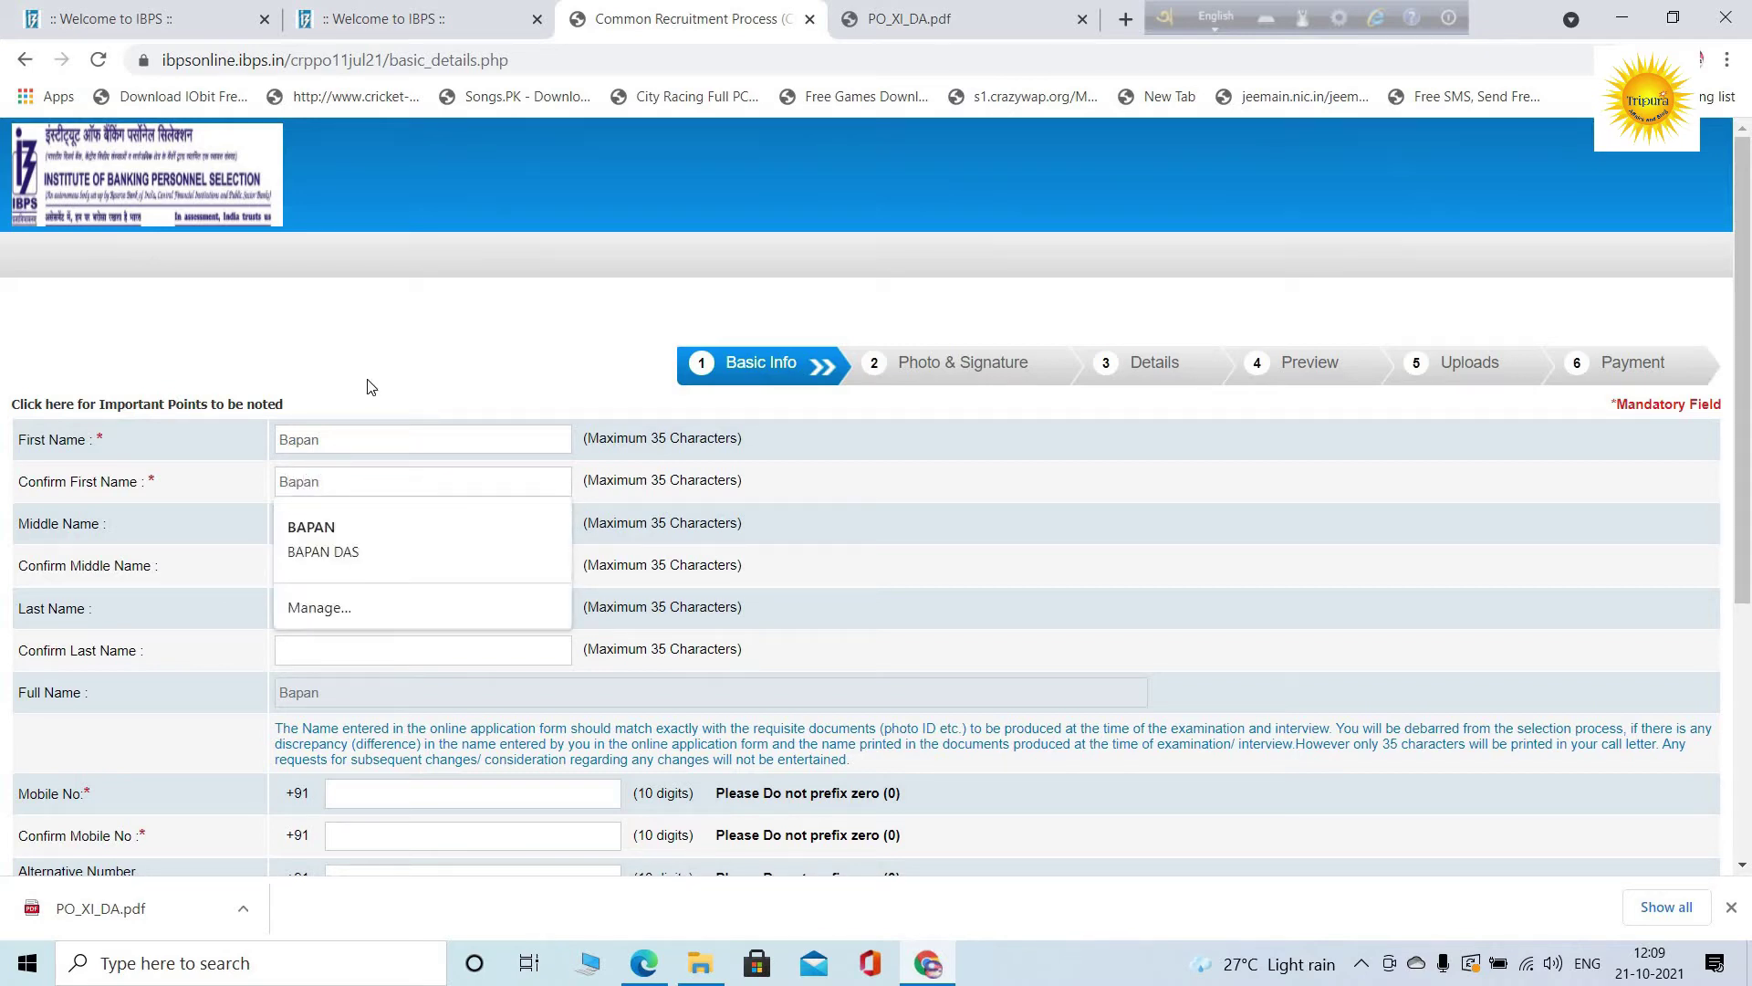
key("Tab")
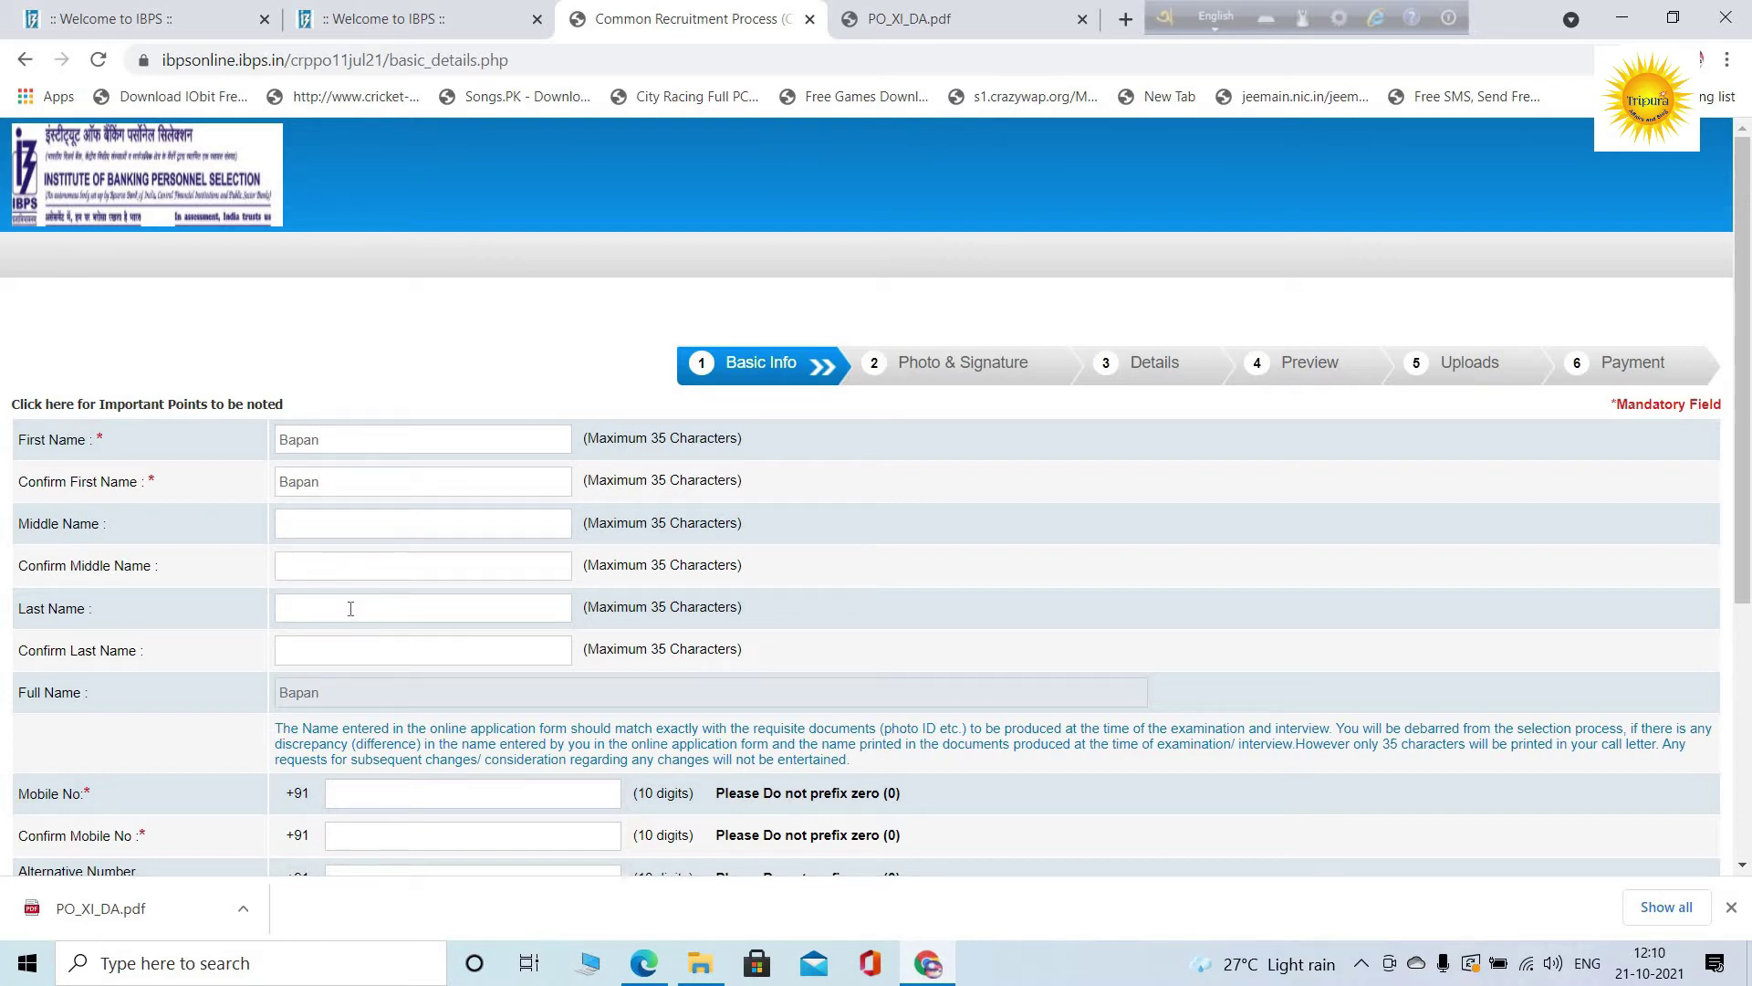
left_click(332, 646)
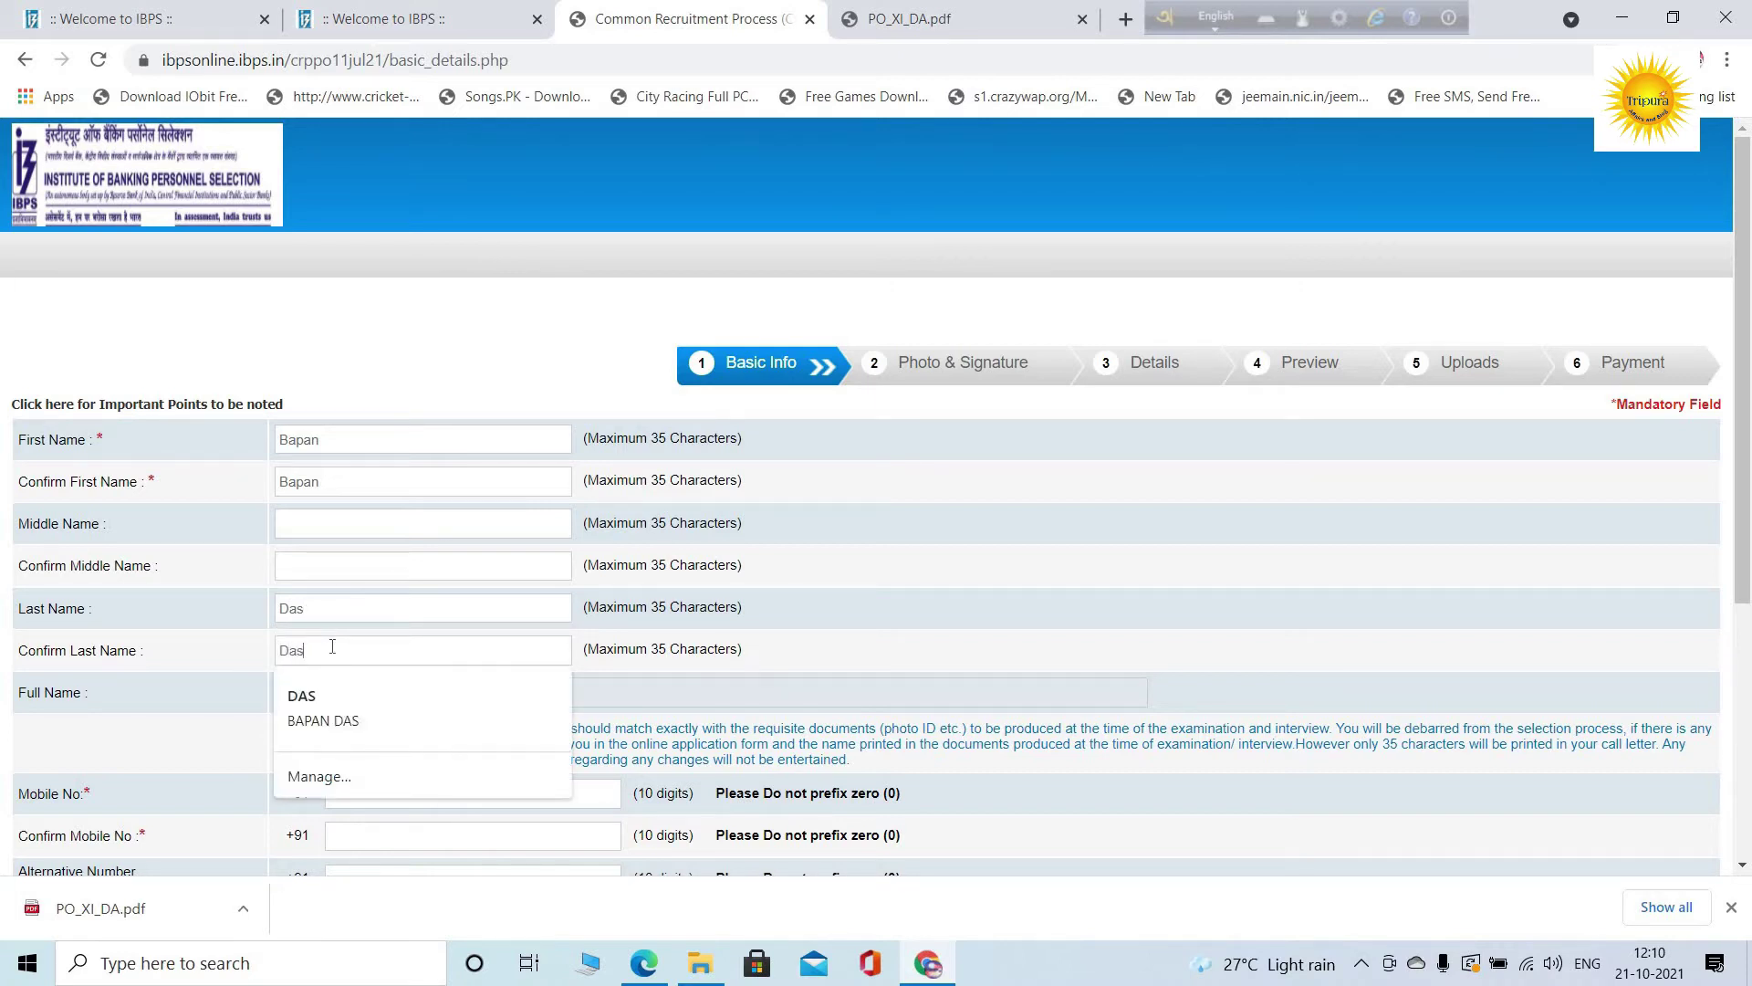
Enter and confirm the candidate's mobile number, and add an alternative contact number
scroll(483, 364, "down", 2)
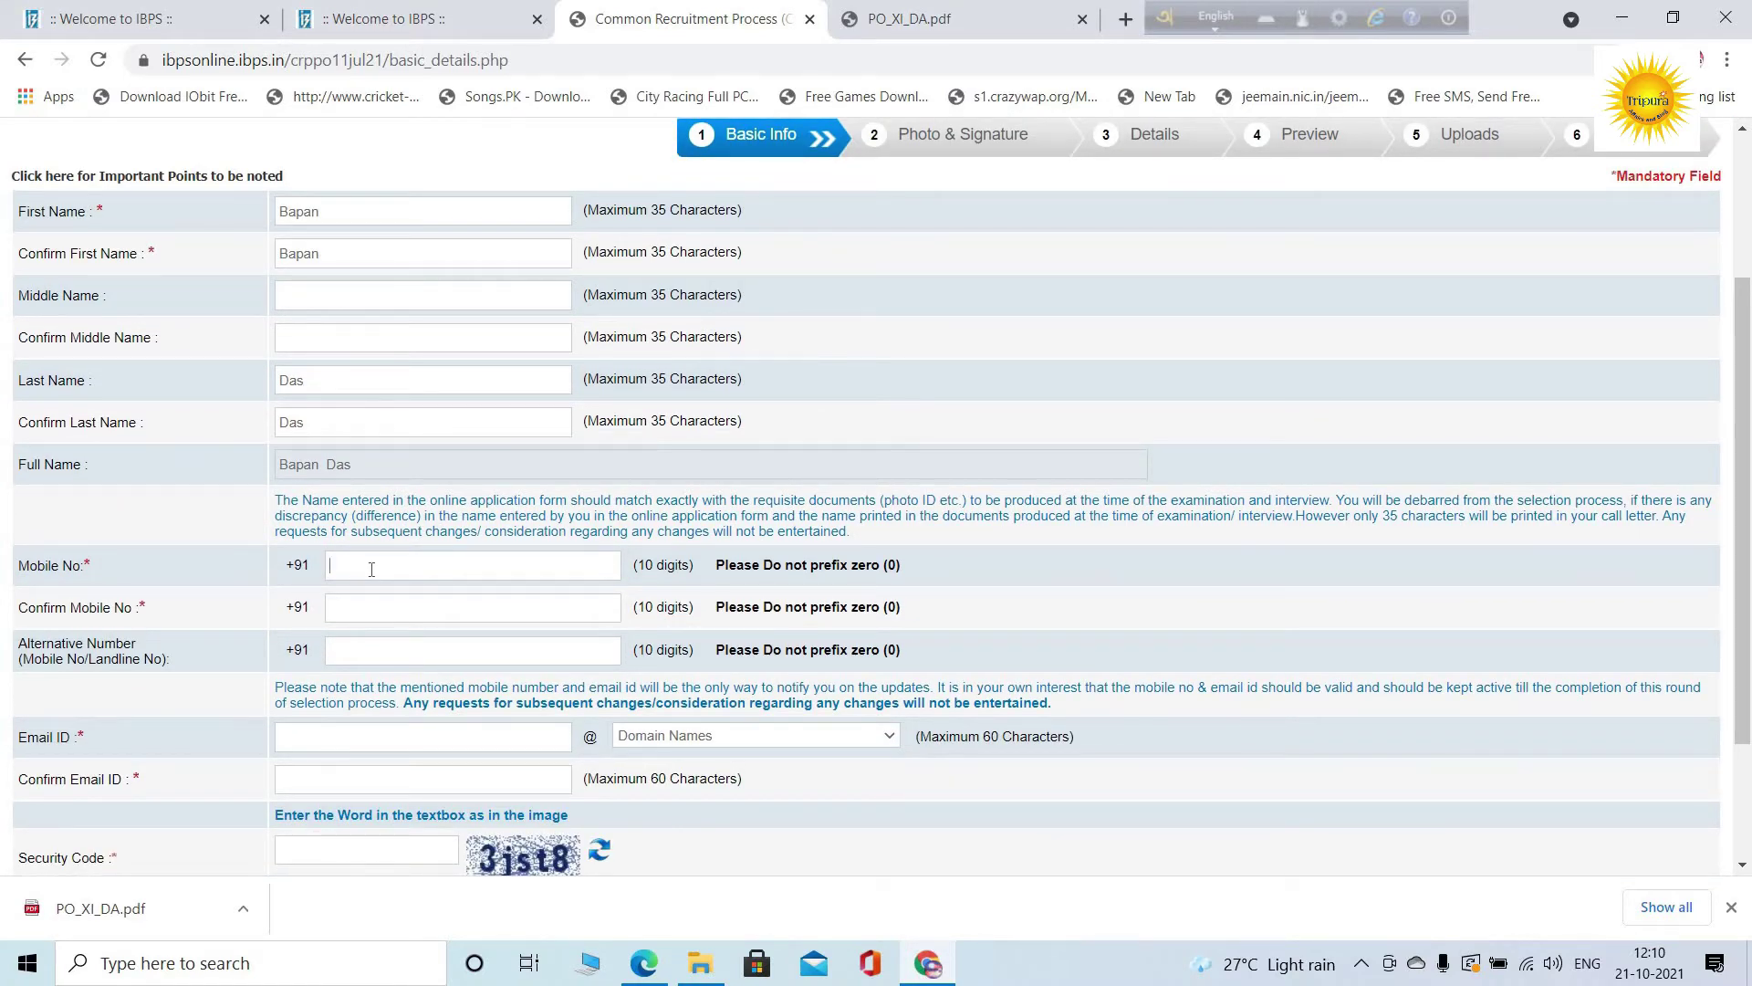
left_click(371, 569)
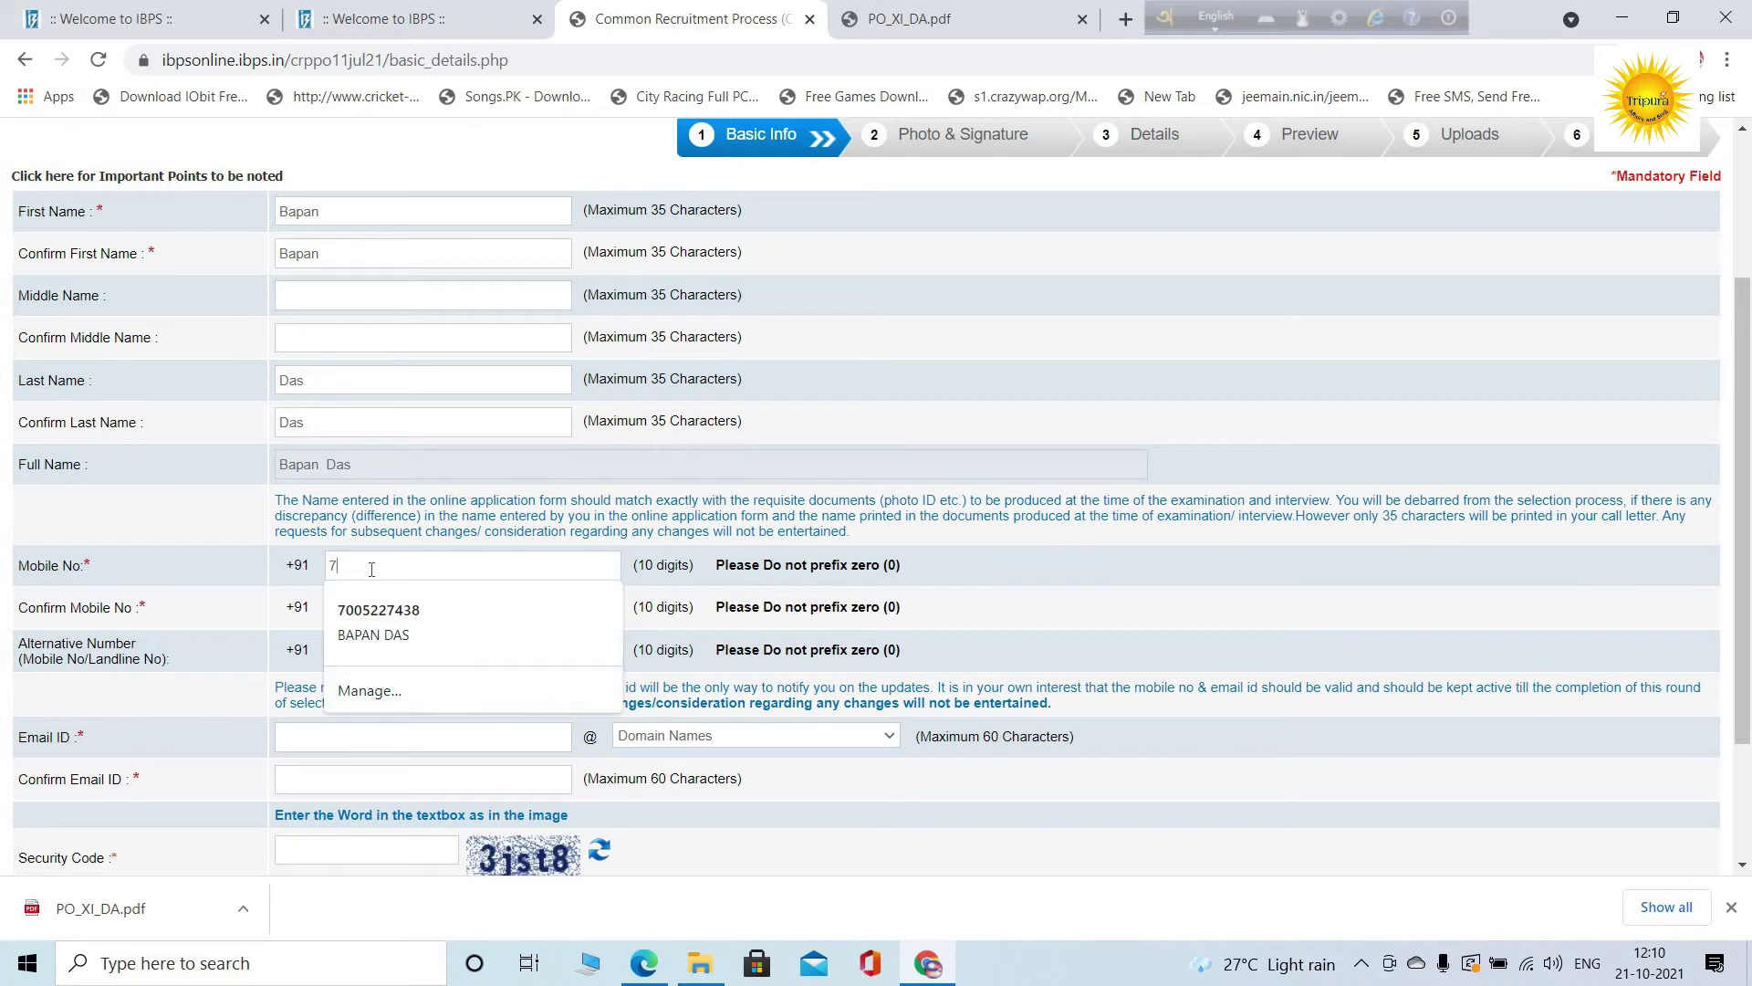
left_click(475, 613)
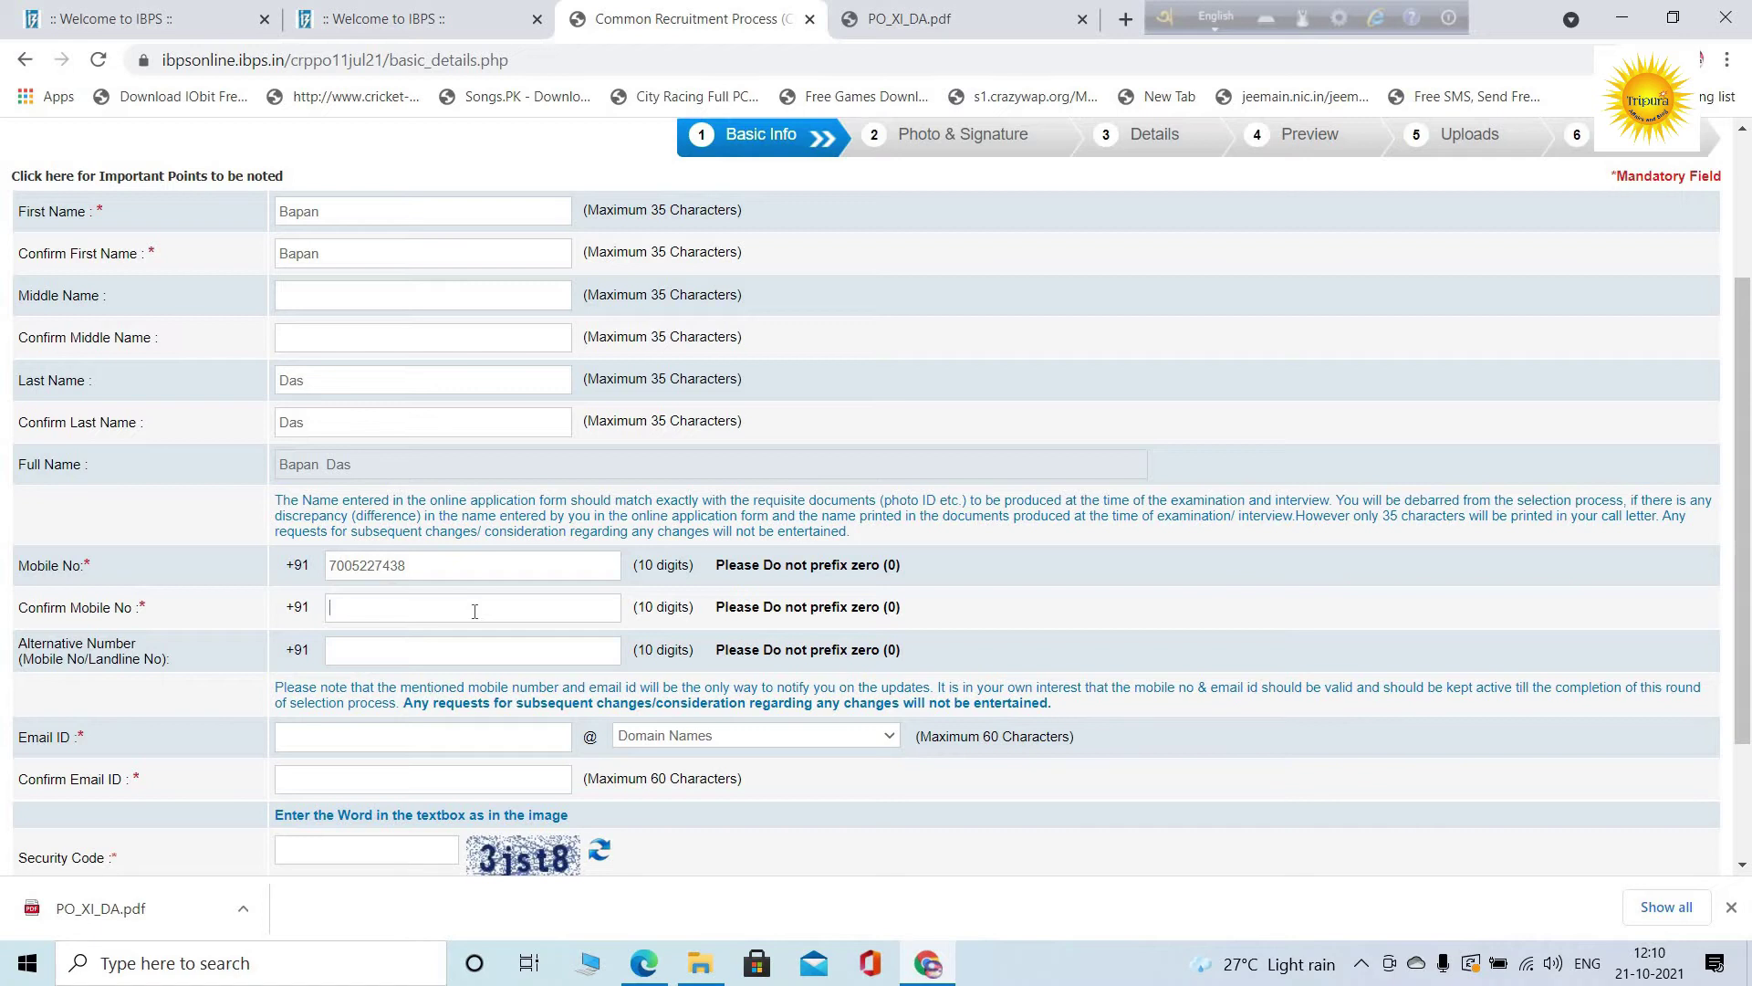
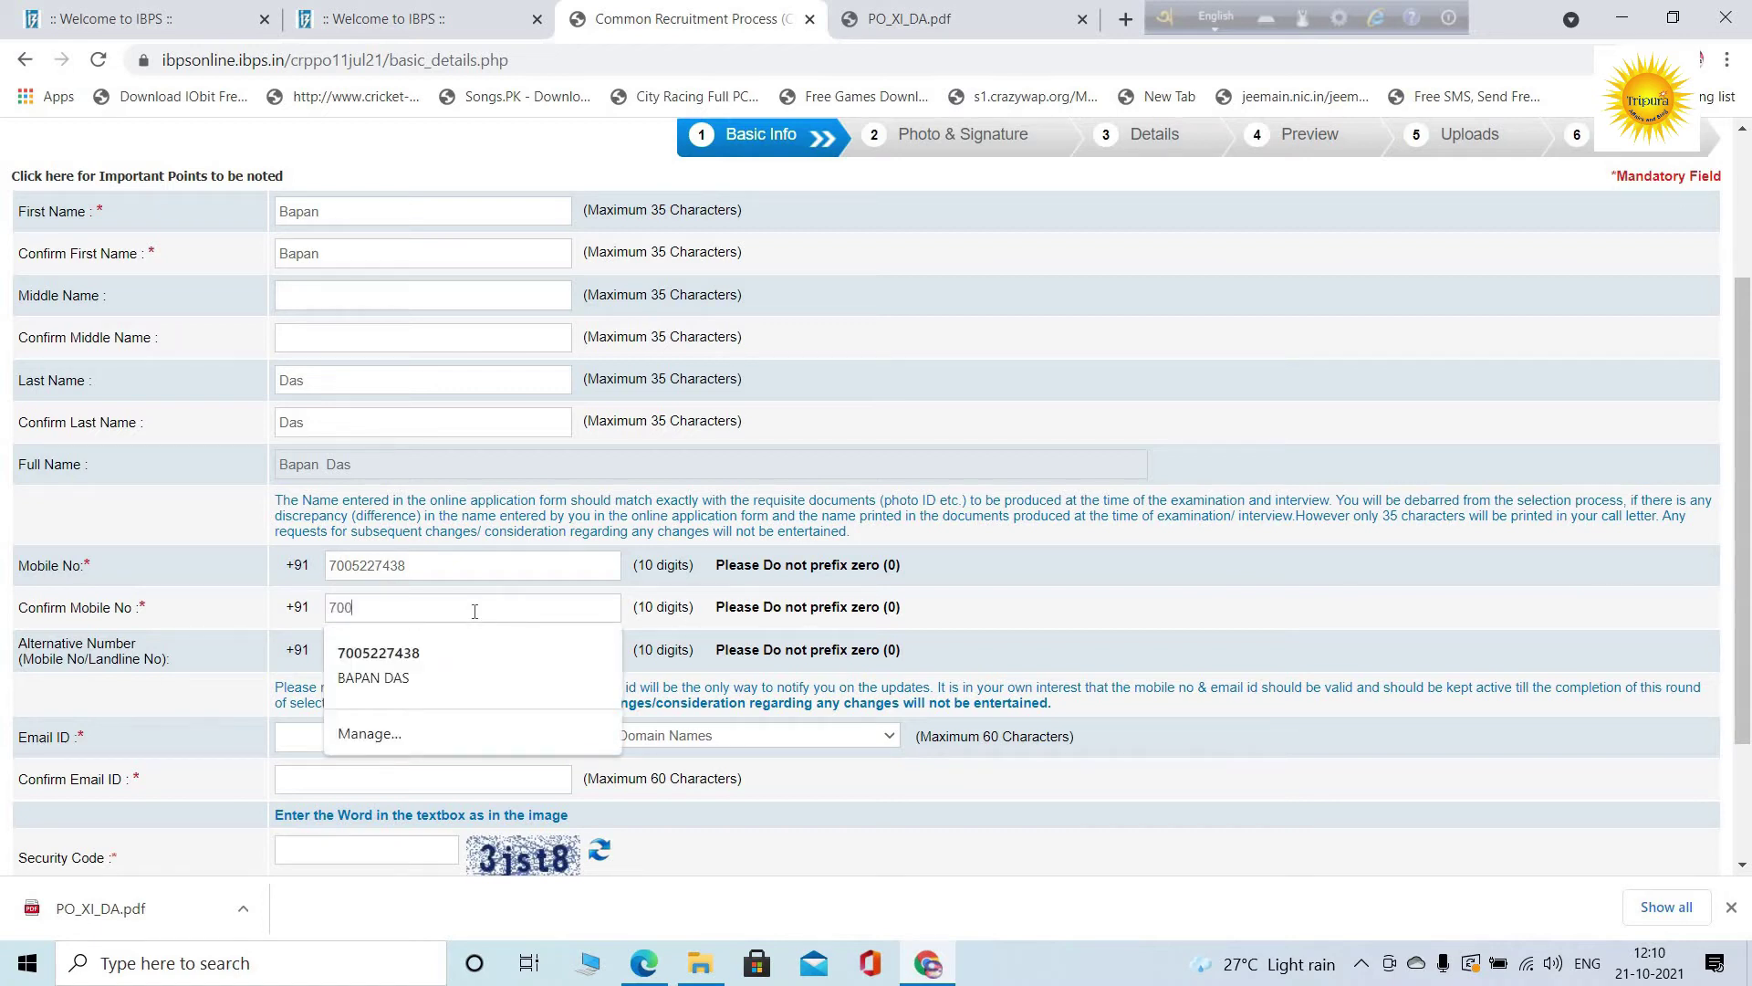
left_click(528, 668)
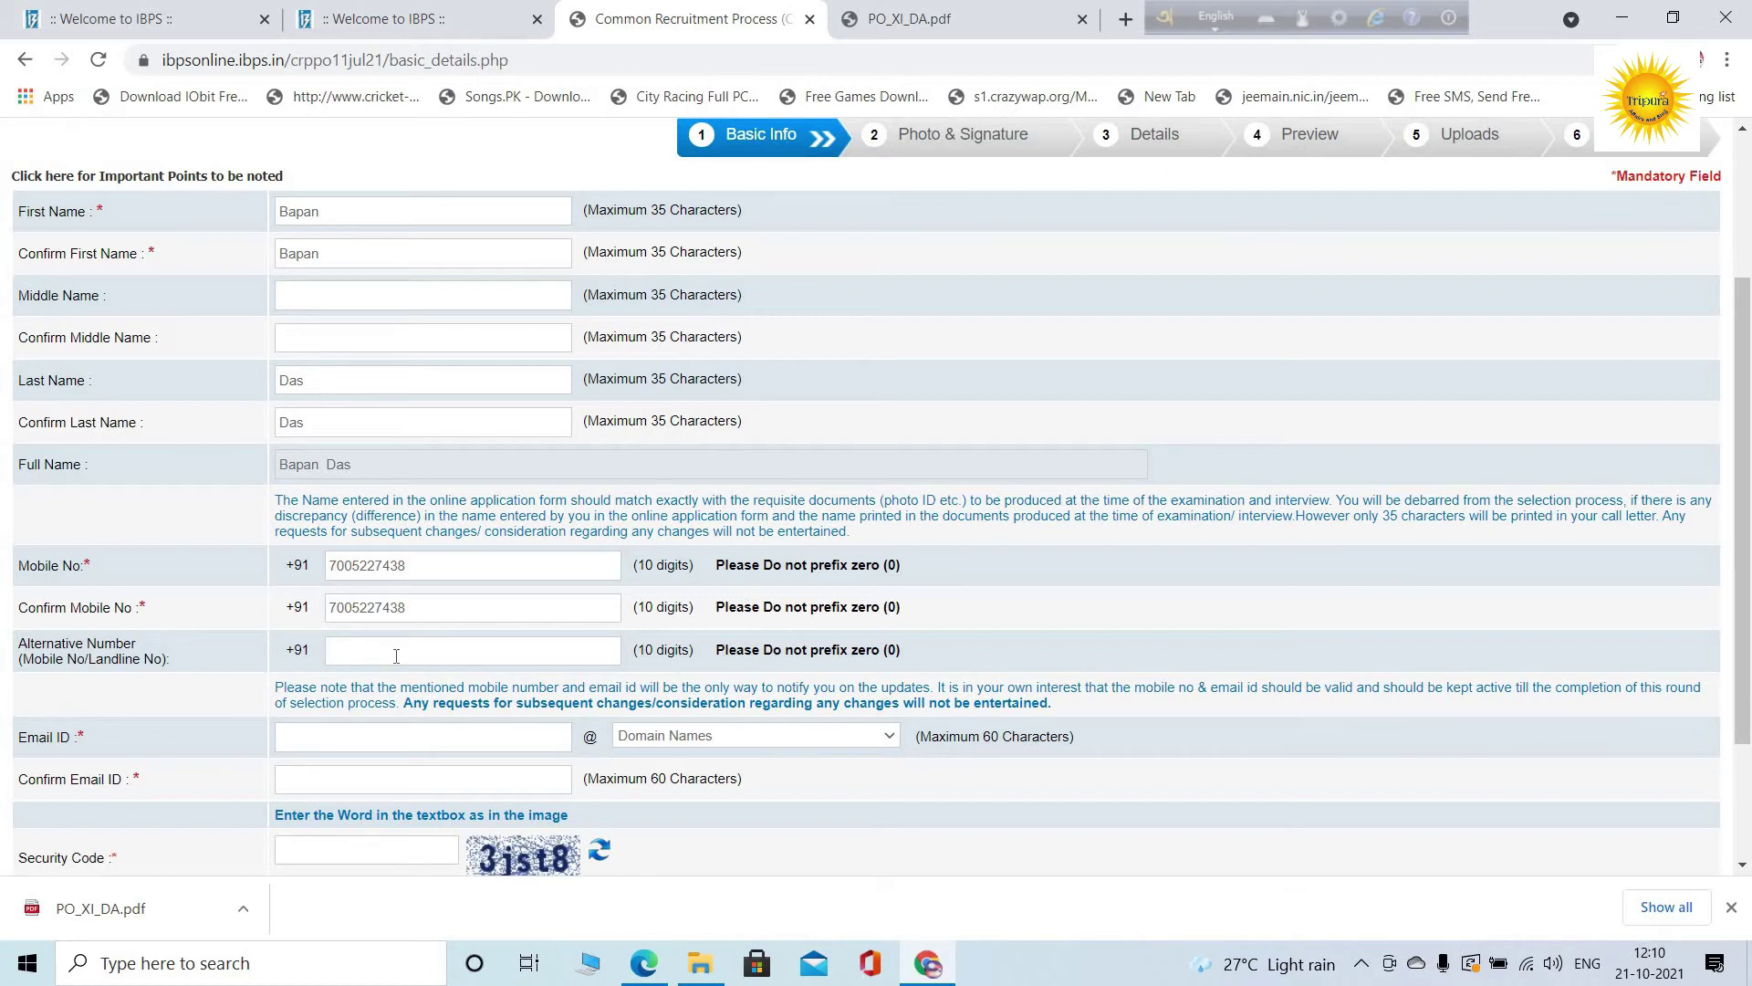
Enter the candidate's e-mail username with the gmail.com domain and confirm the full address
scroll(433, 654, "down", 2)
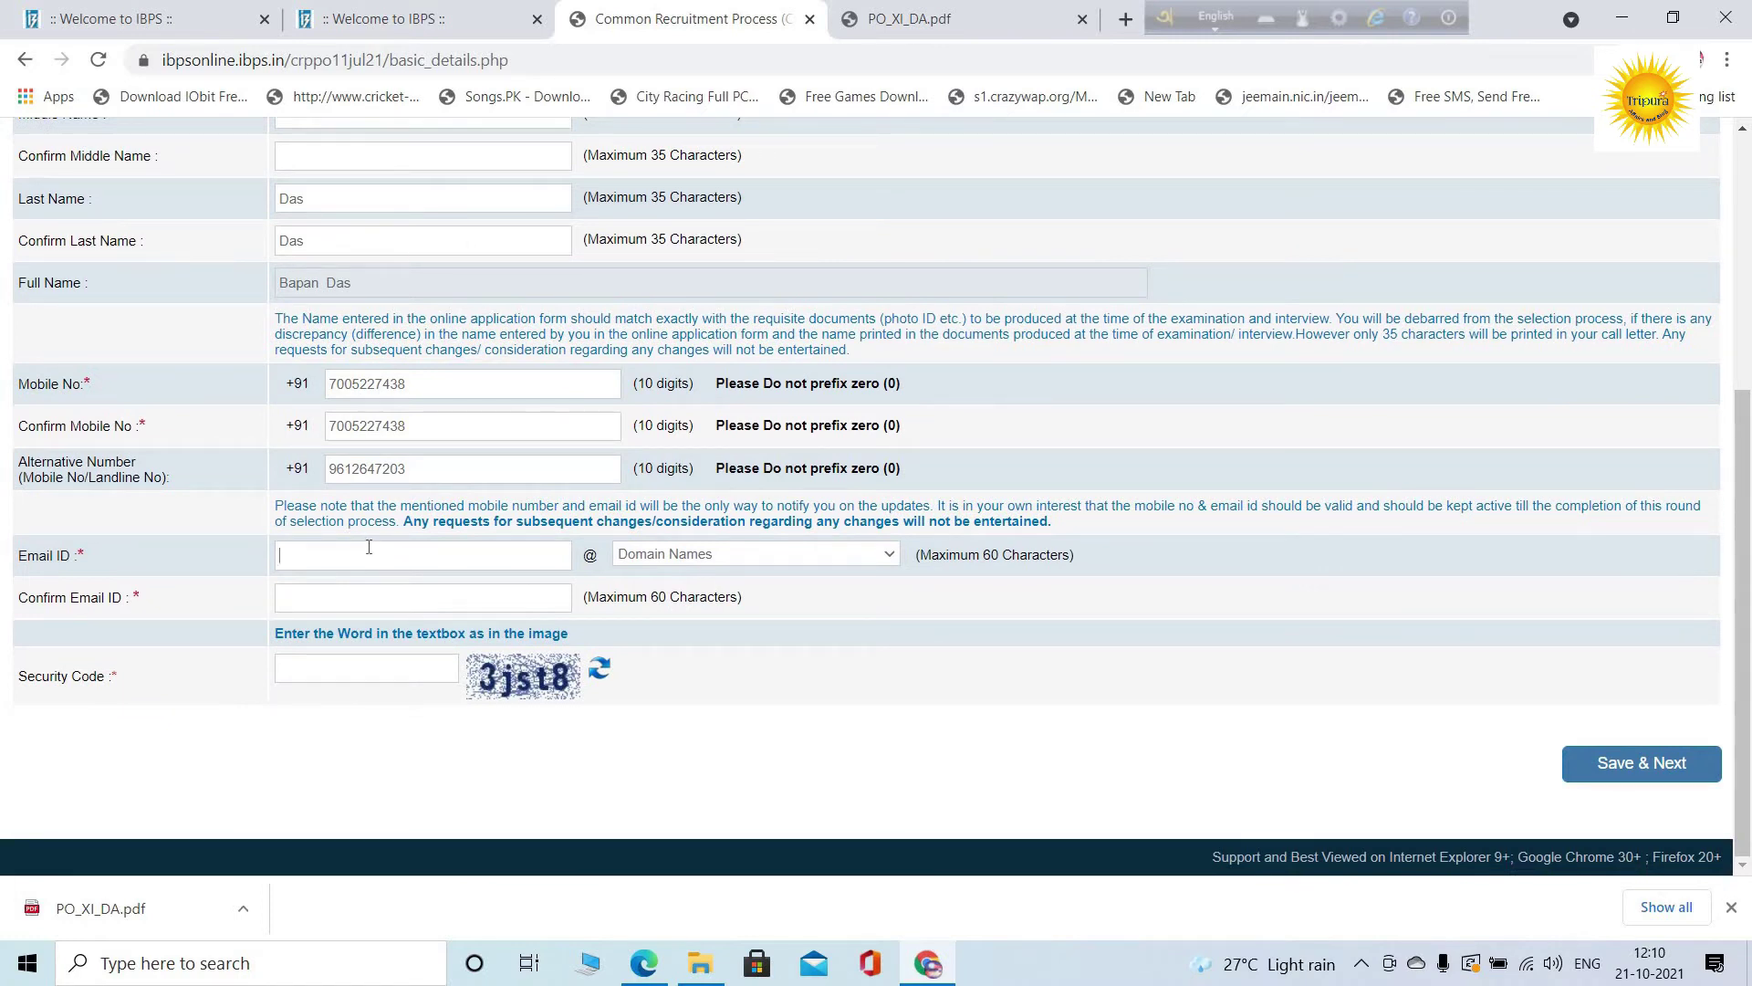
left_click(369, 546)
left_click(853, 553)
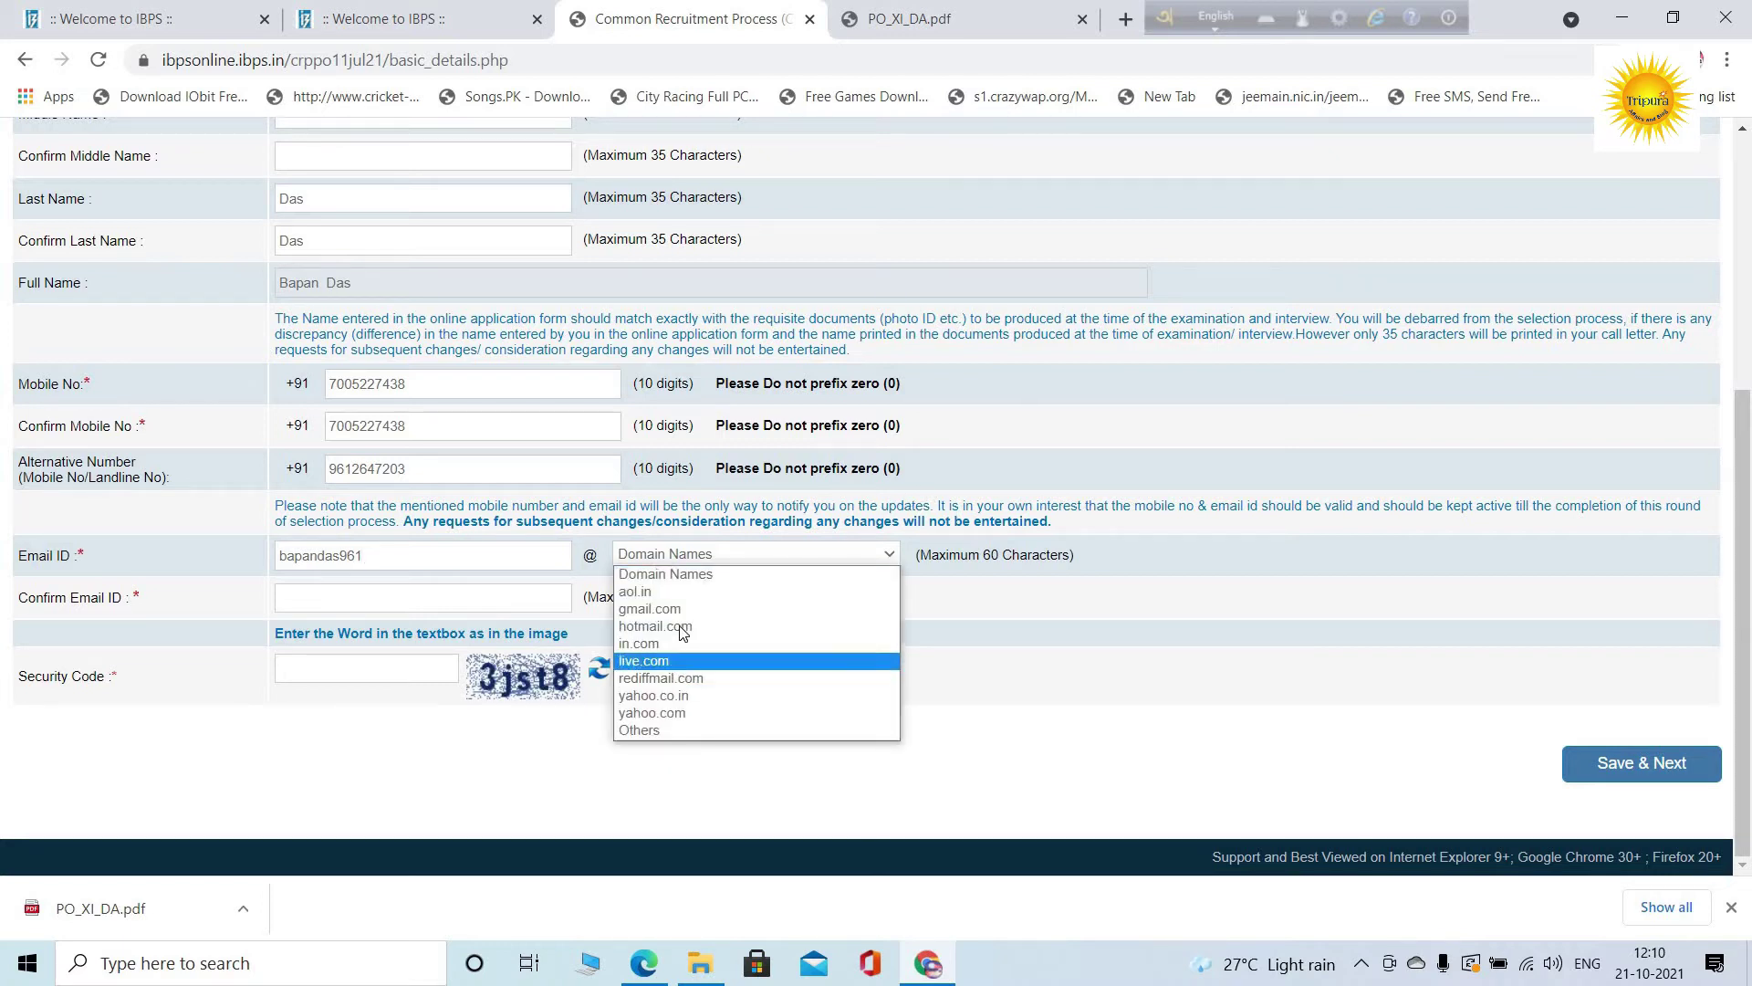
left_click(680, 610)
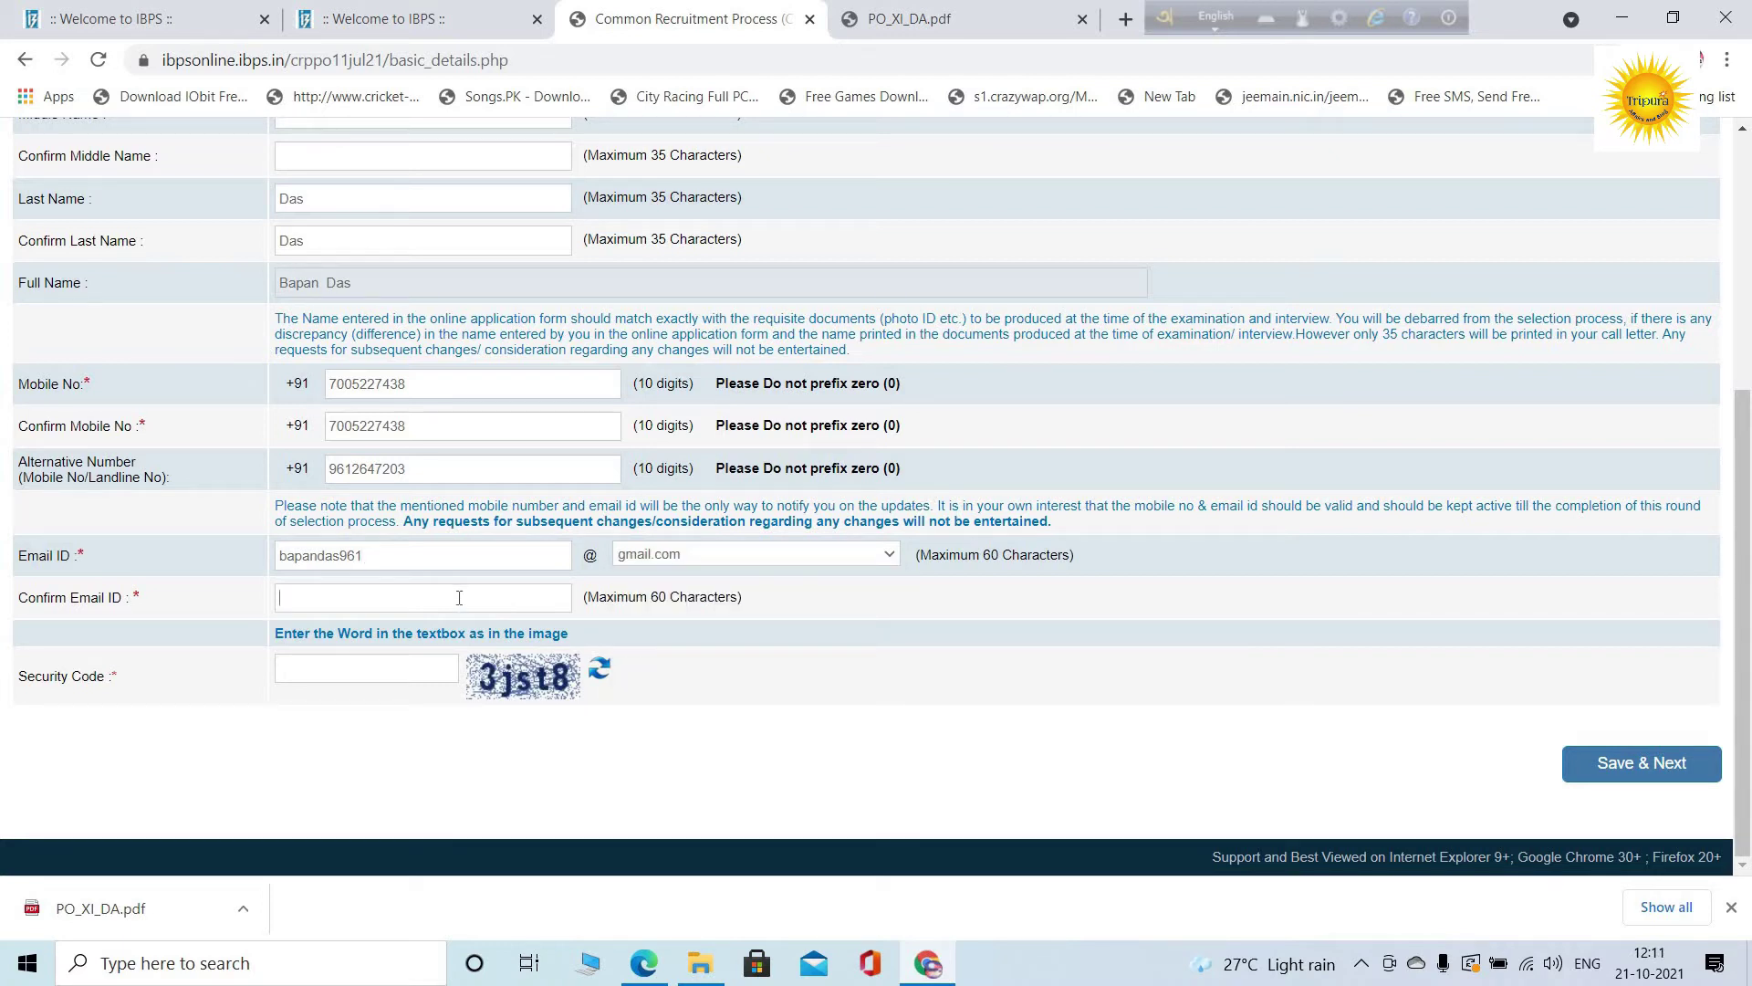
left_click(459, 598)
Fill in the security code and save the basic info
scroll(356, 654, "up", 5)
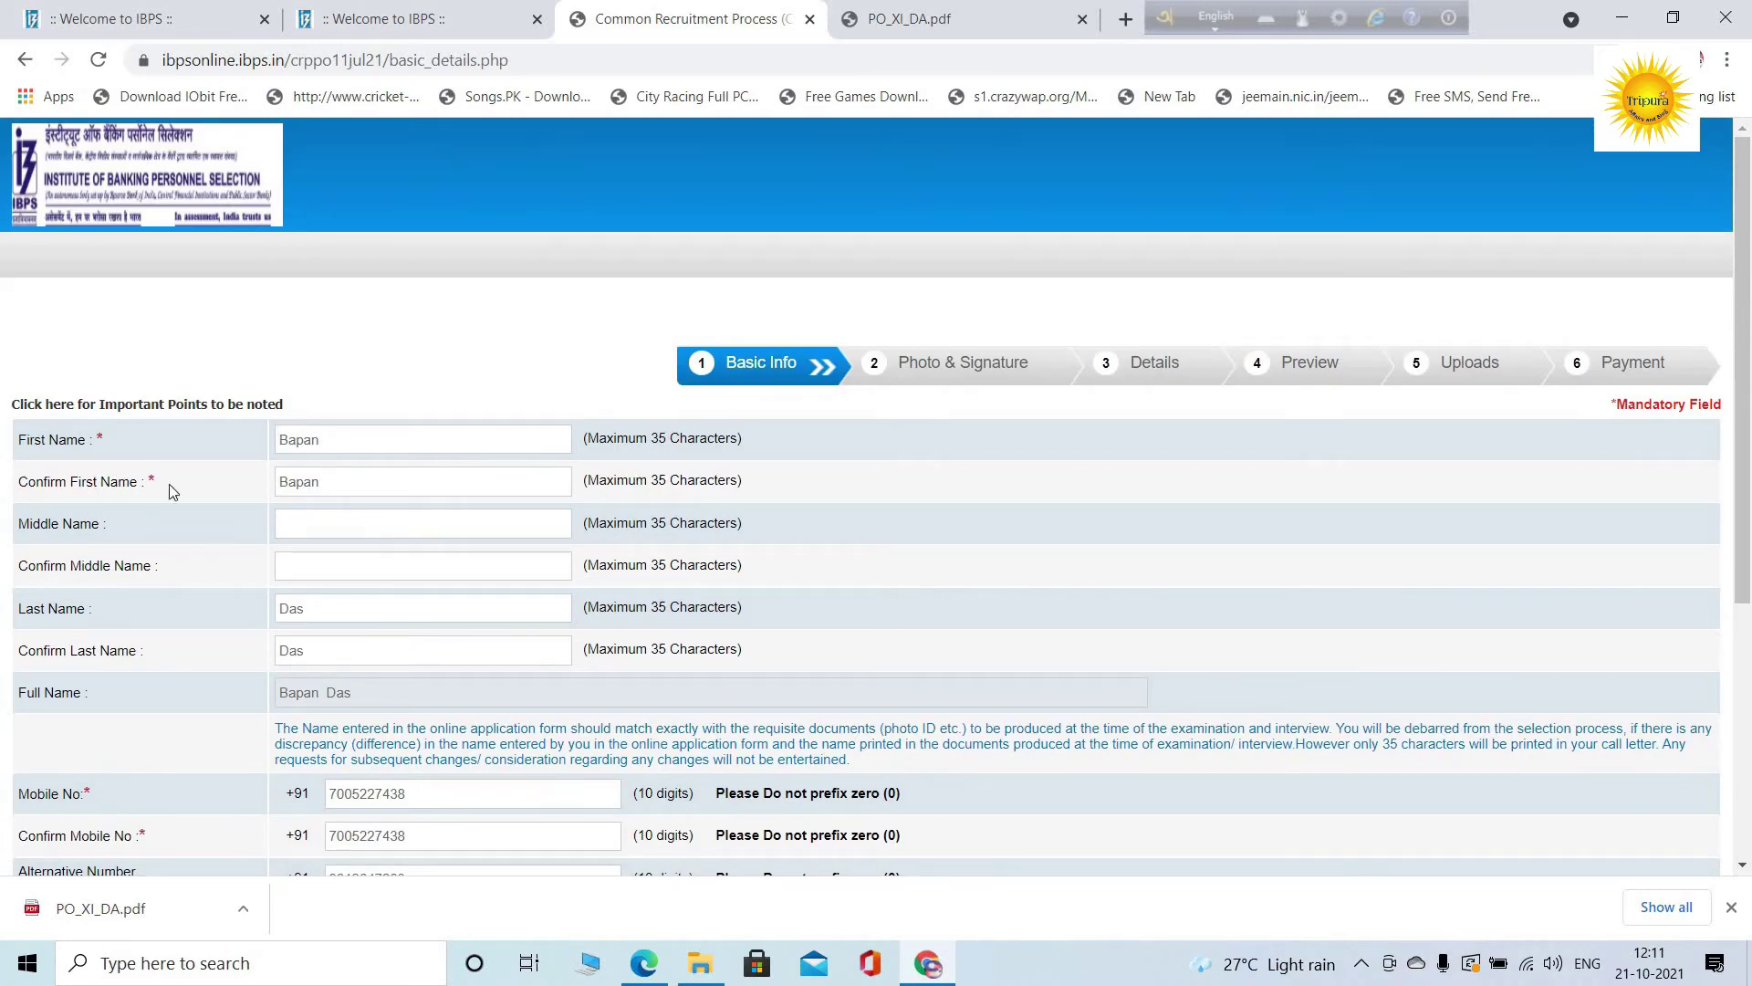
scroll(295, 519, "down", 2)
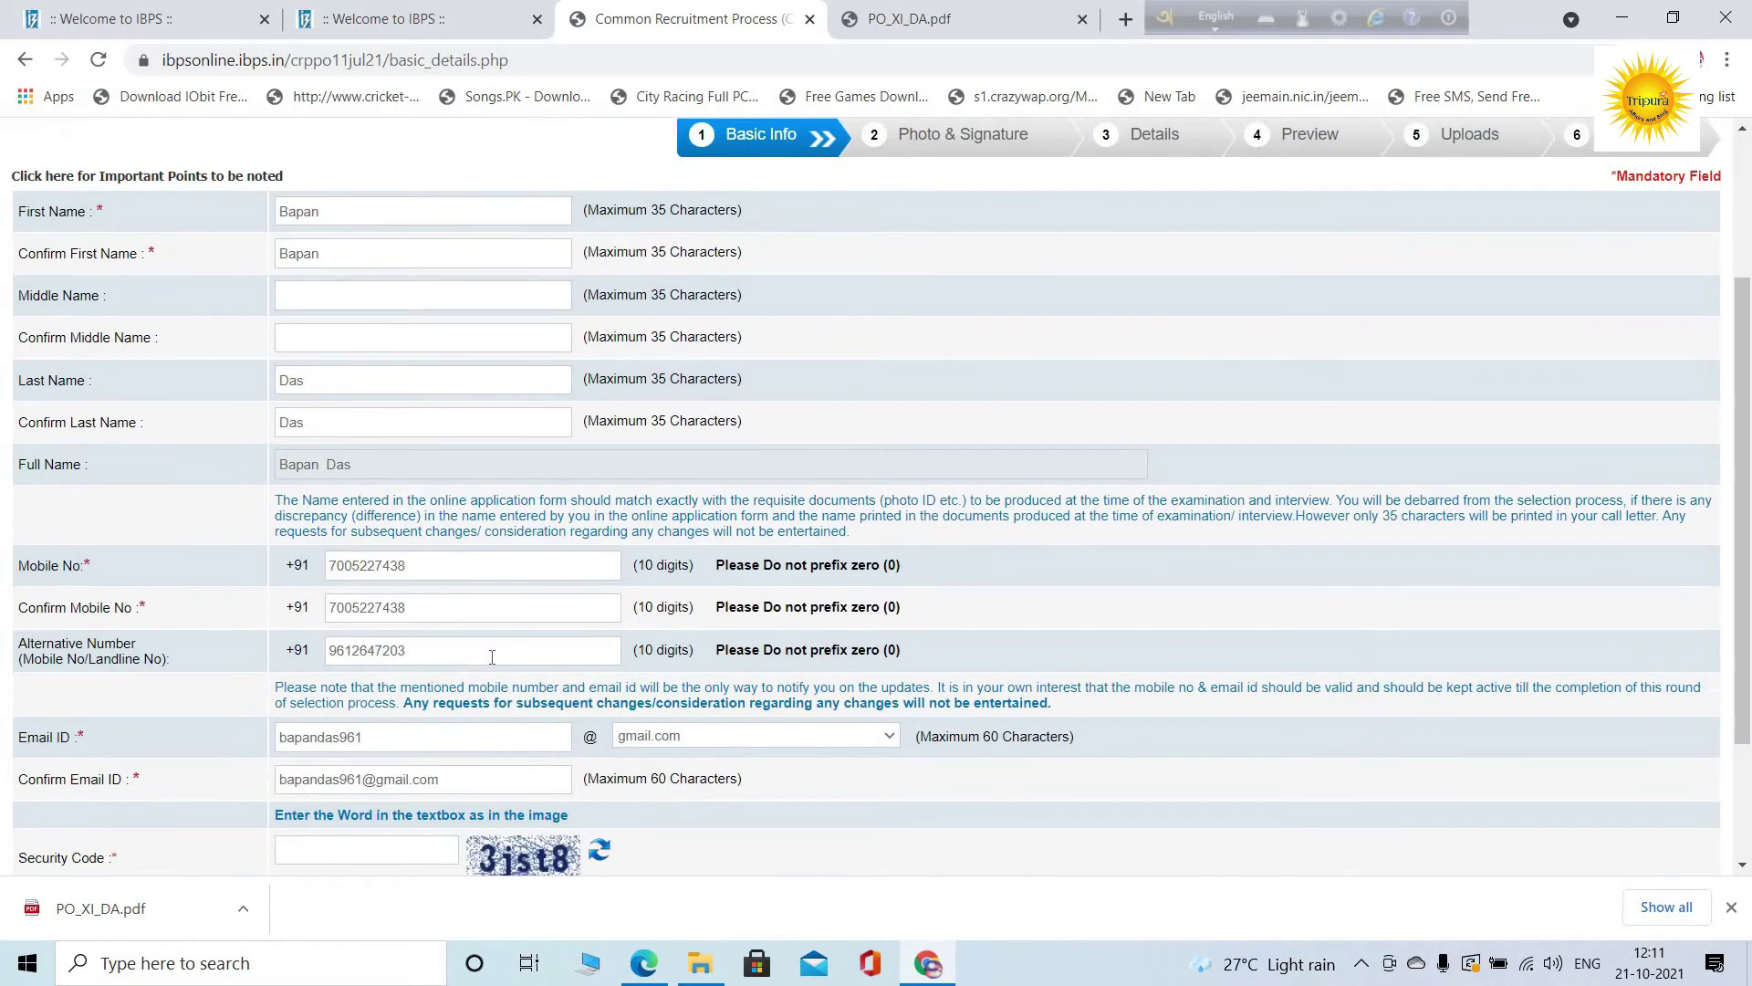
scroll(246, 716, "down", 2)
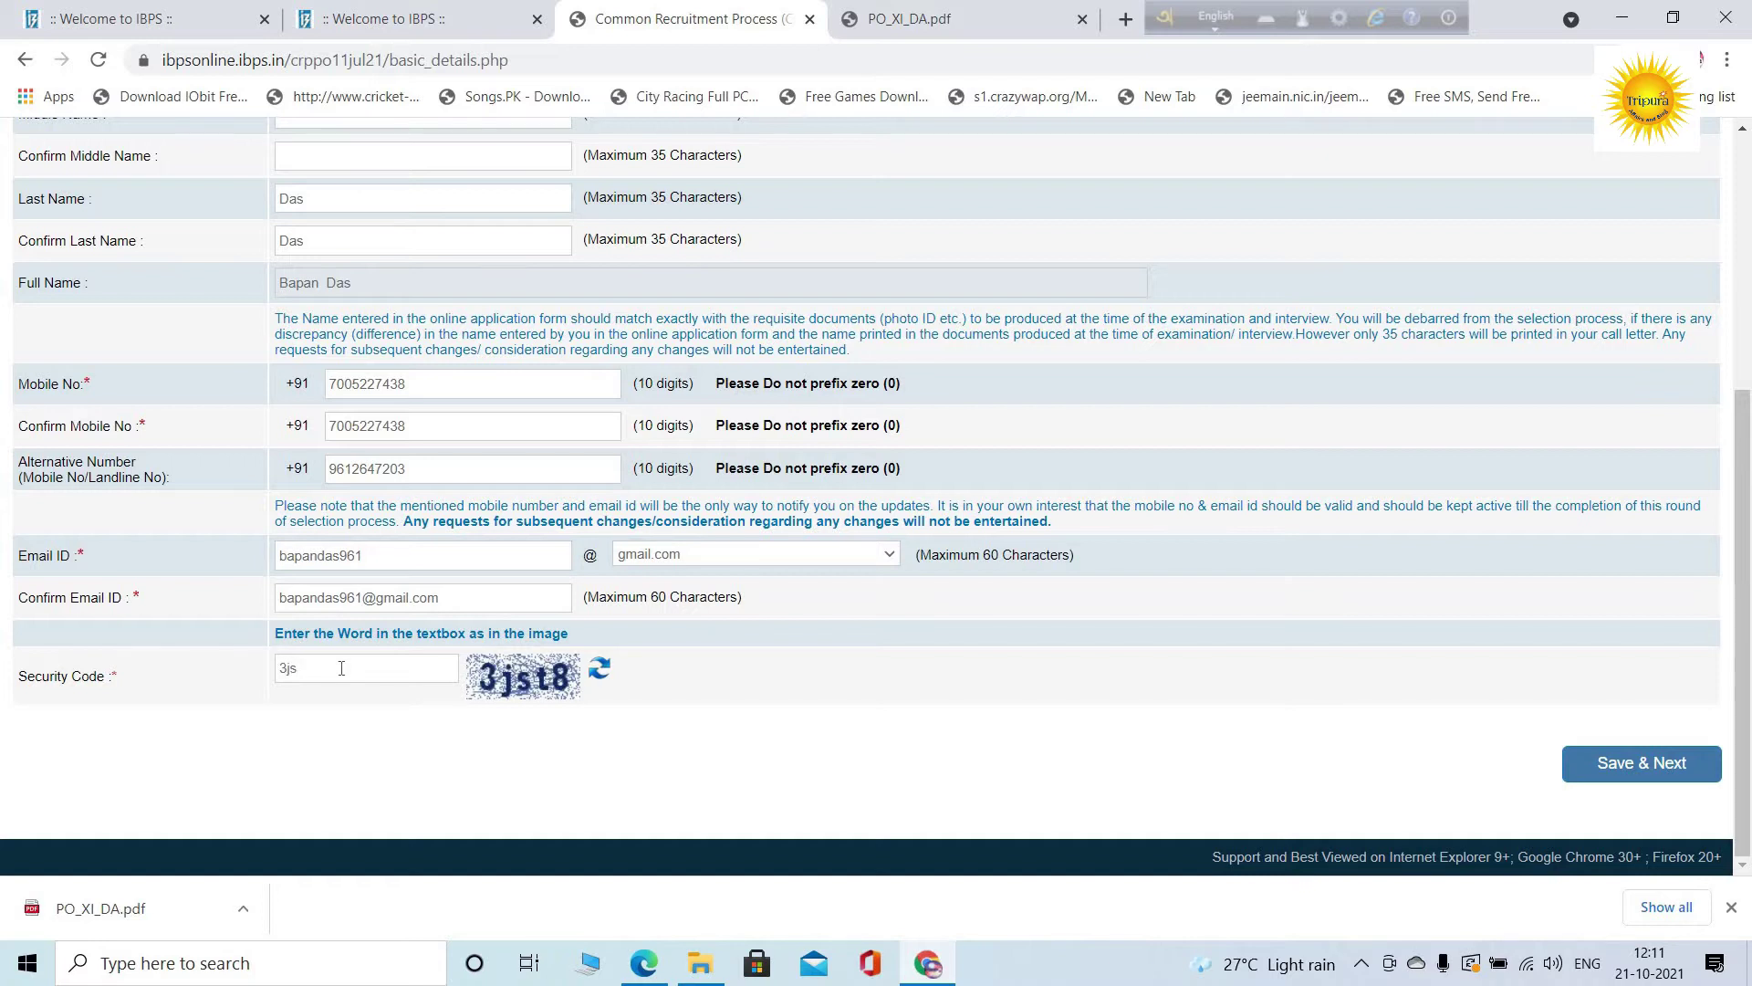
type("8")
left_click(1659, 764)
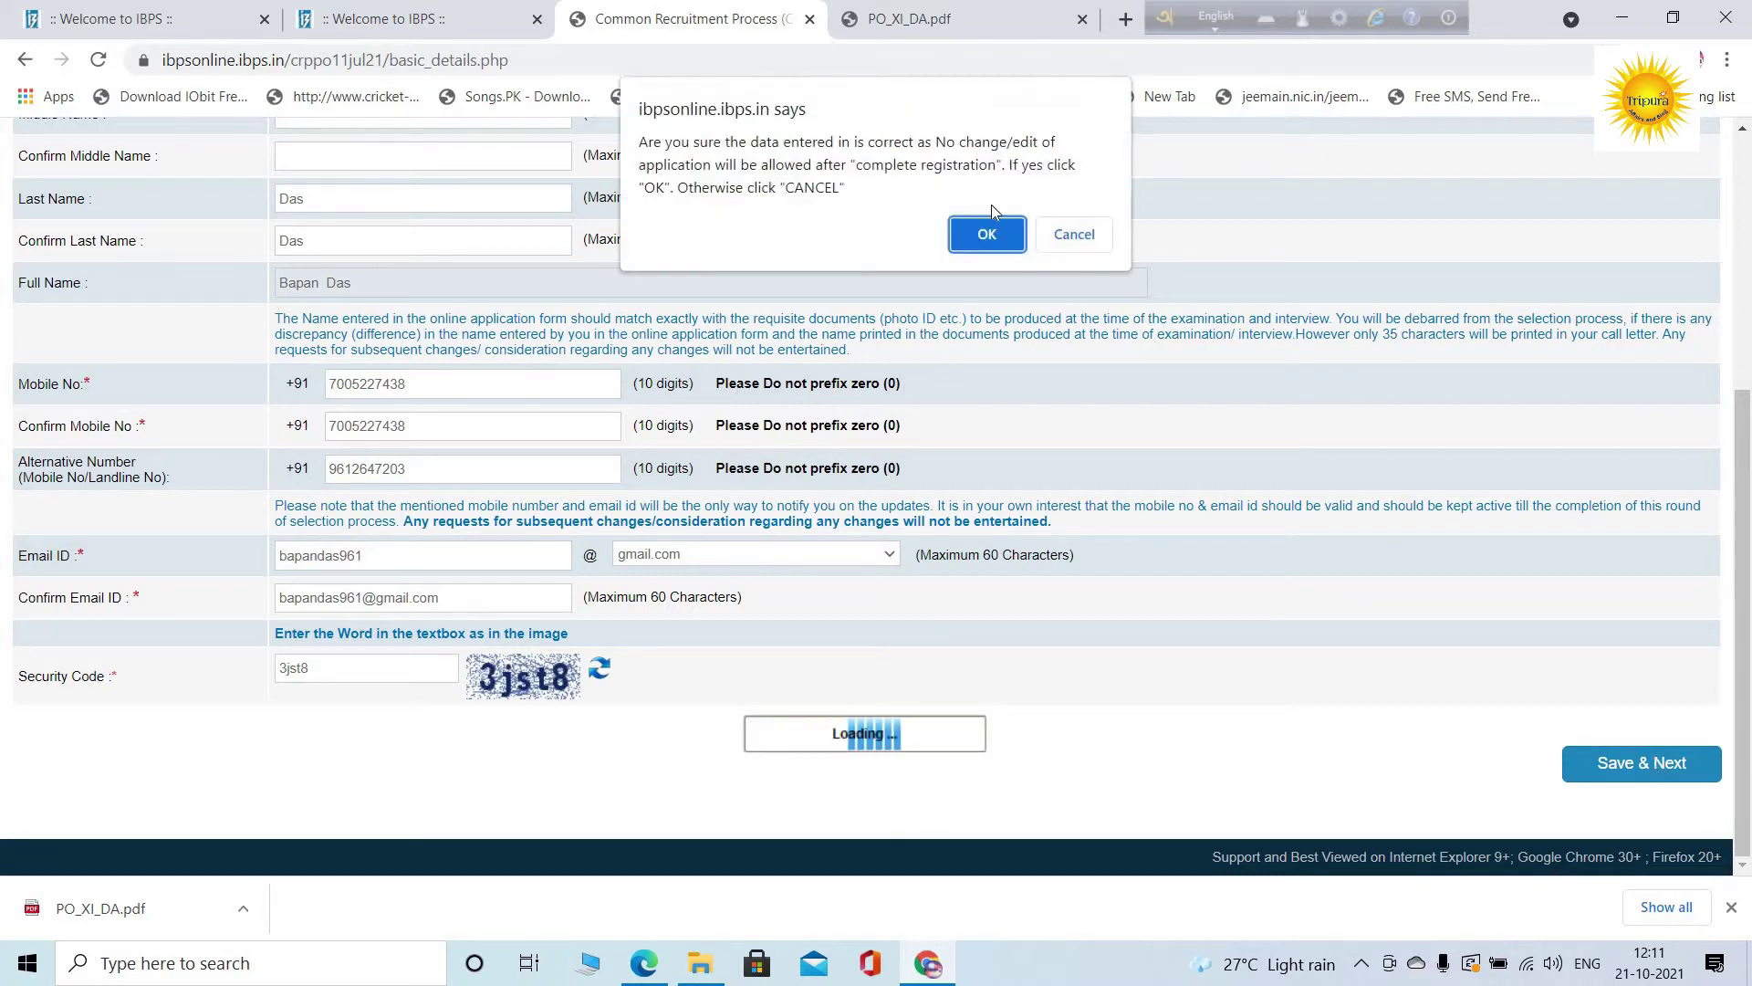
Confirm the registration details and attach the candidate's photo file
left_click(988, 234)
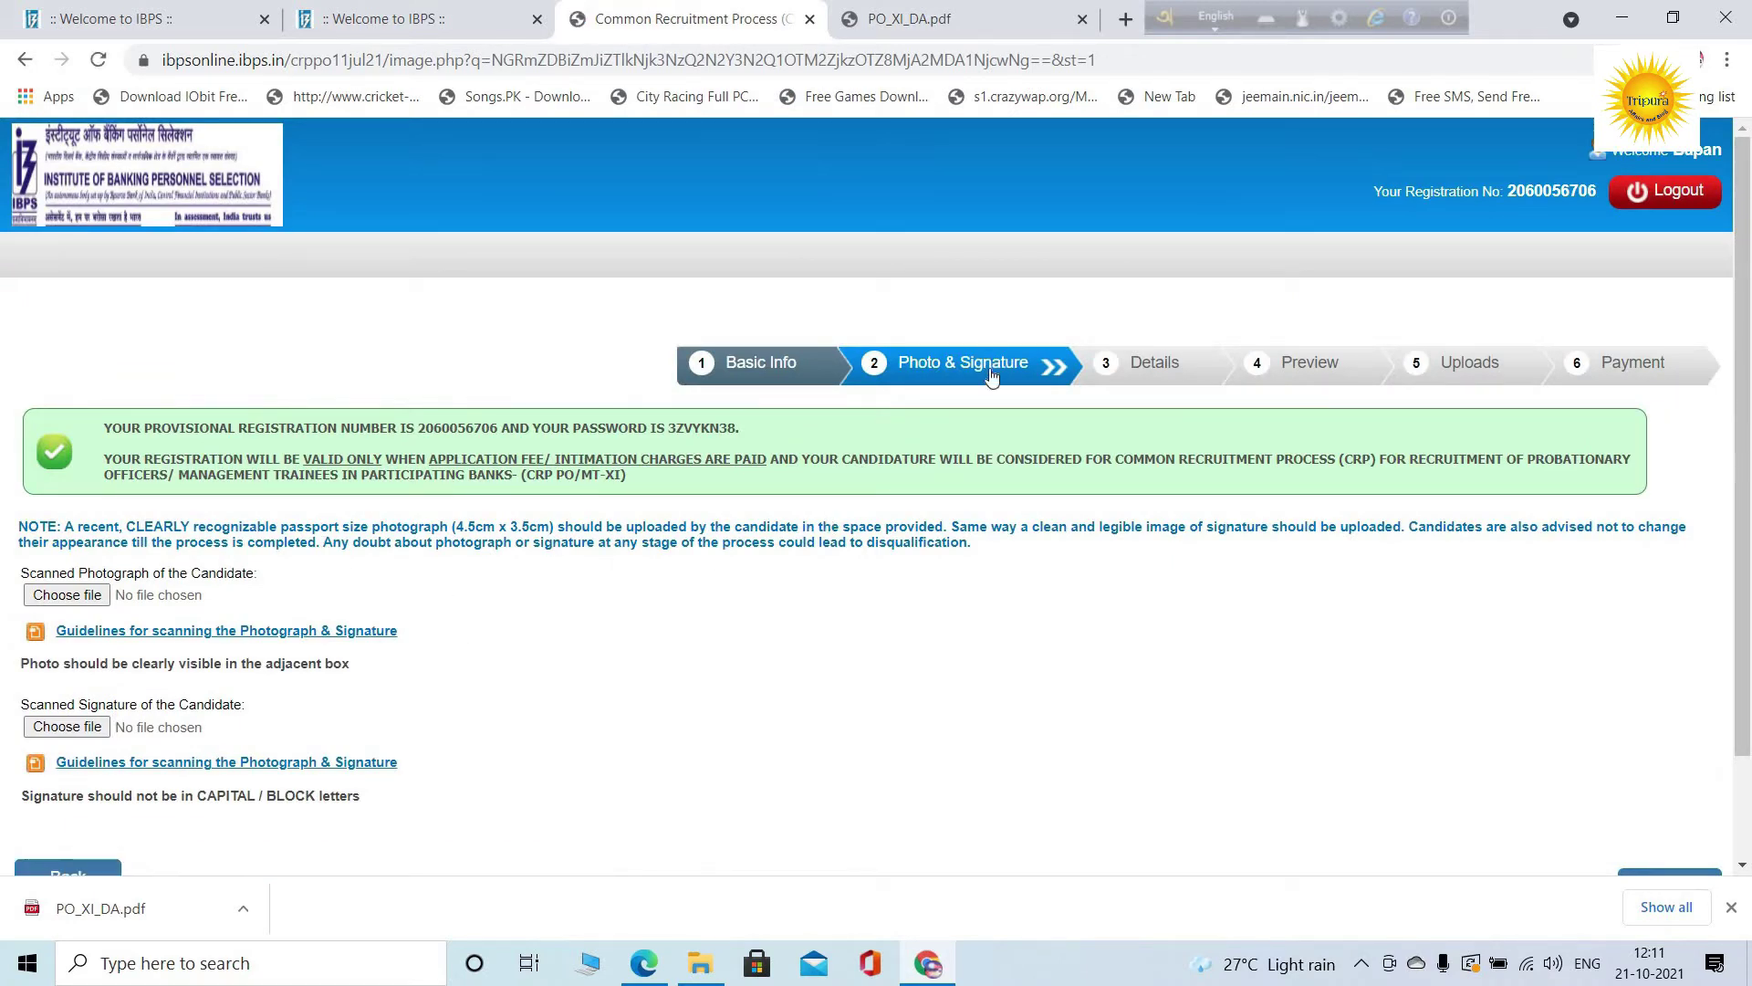
left_click(92, 596)
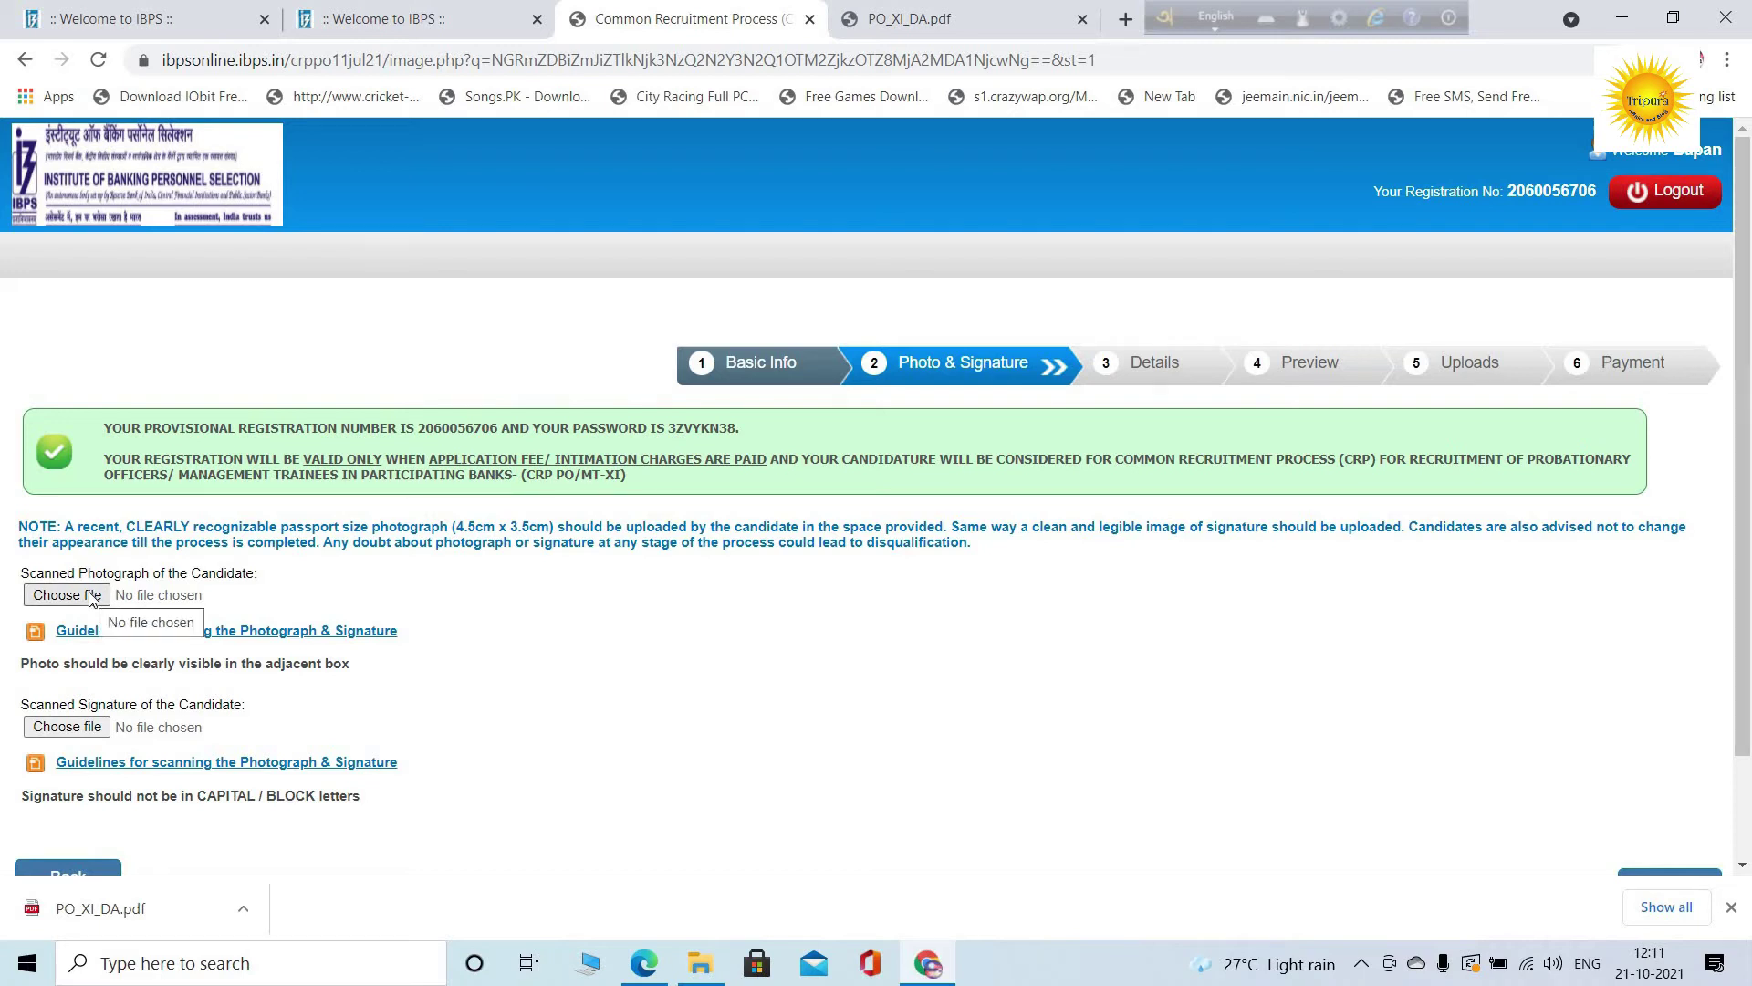
left_click(92, 598)
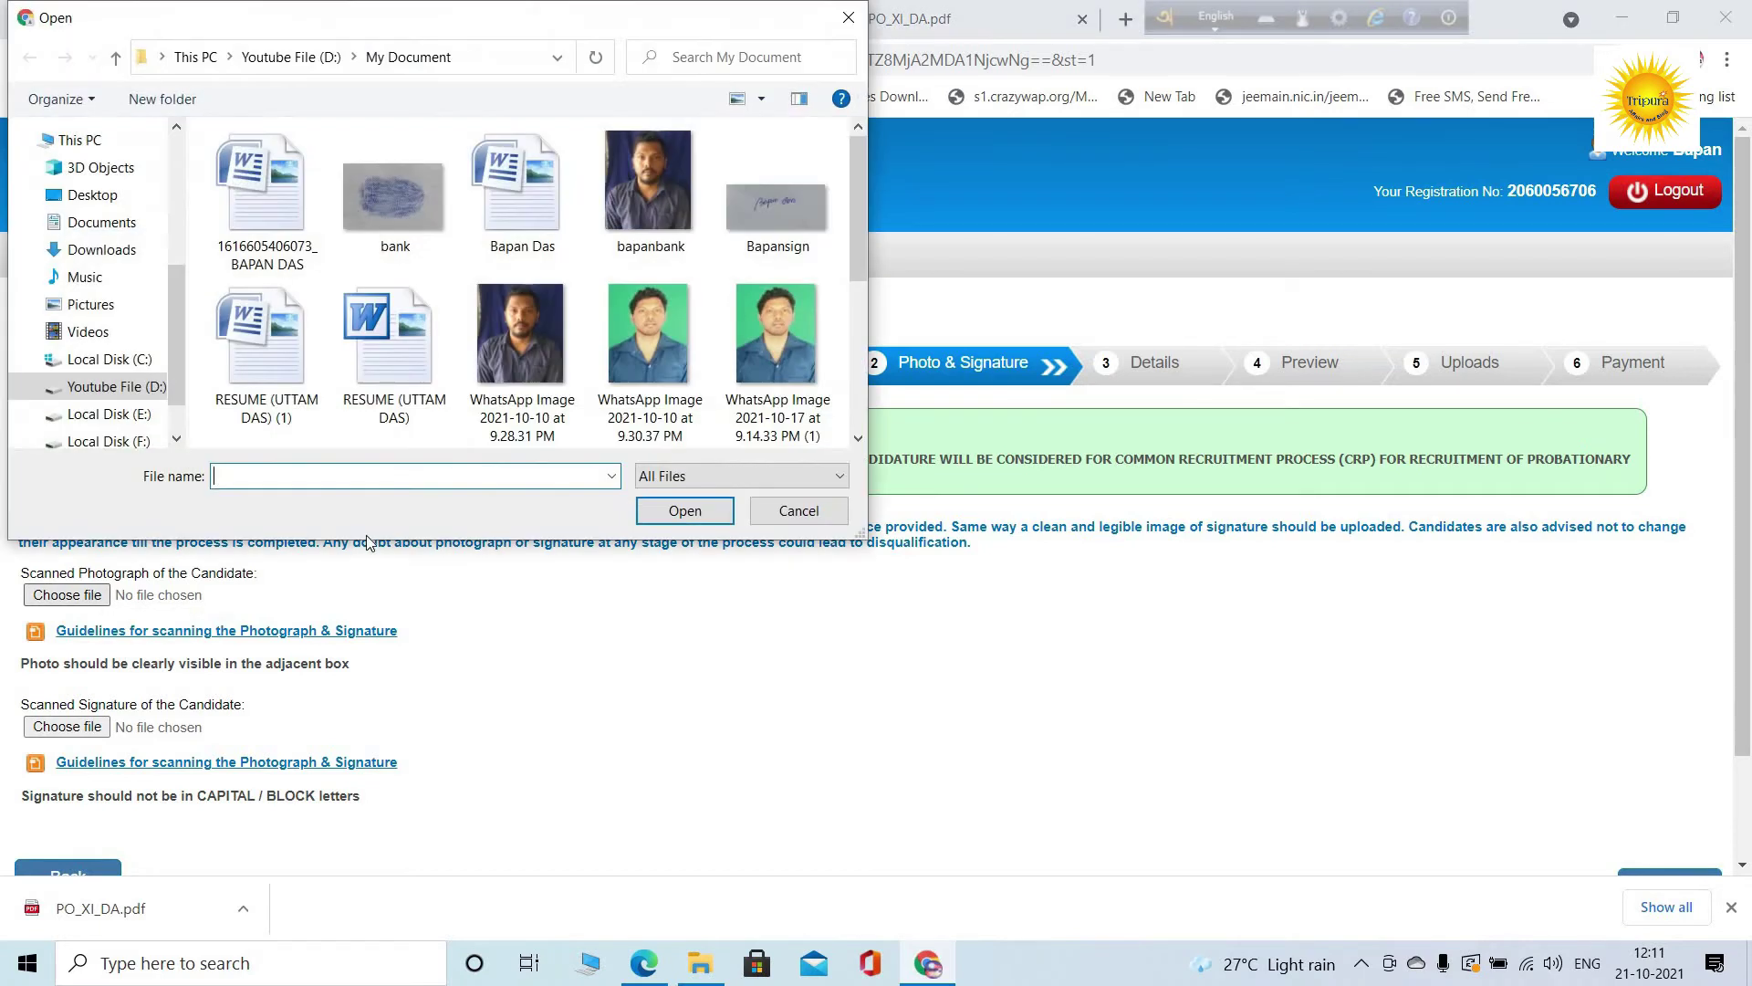
left_click(647, 233)
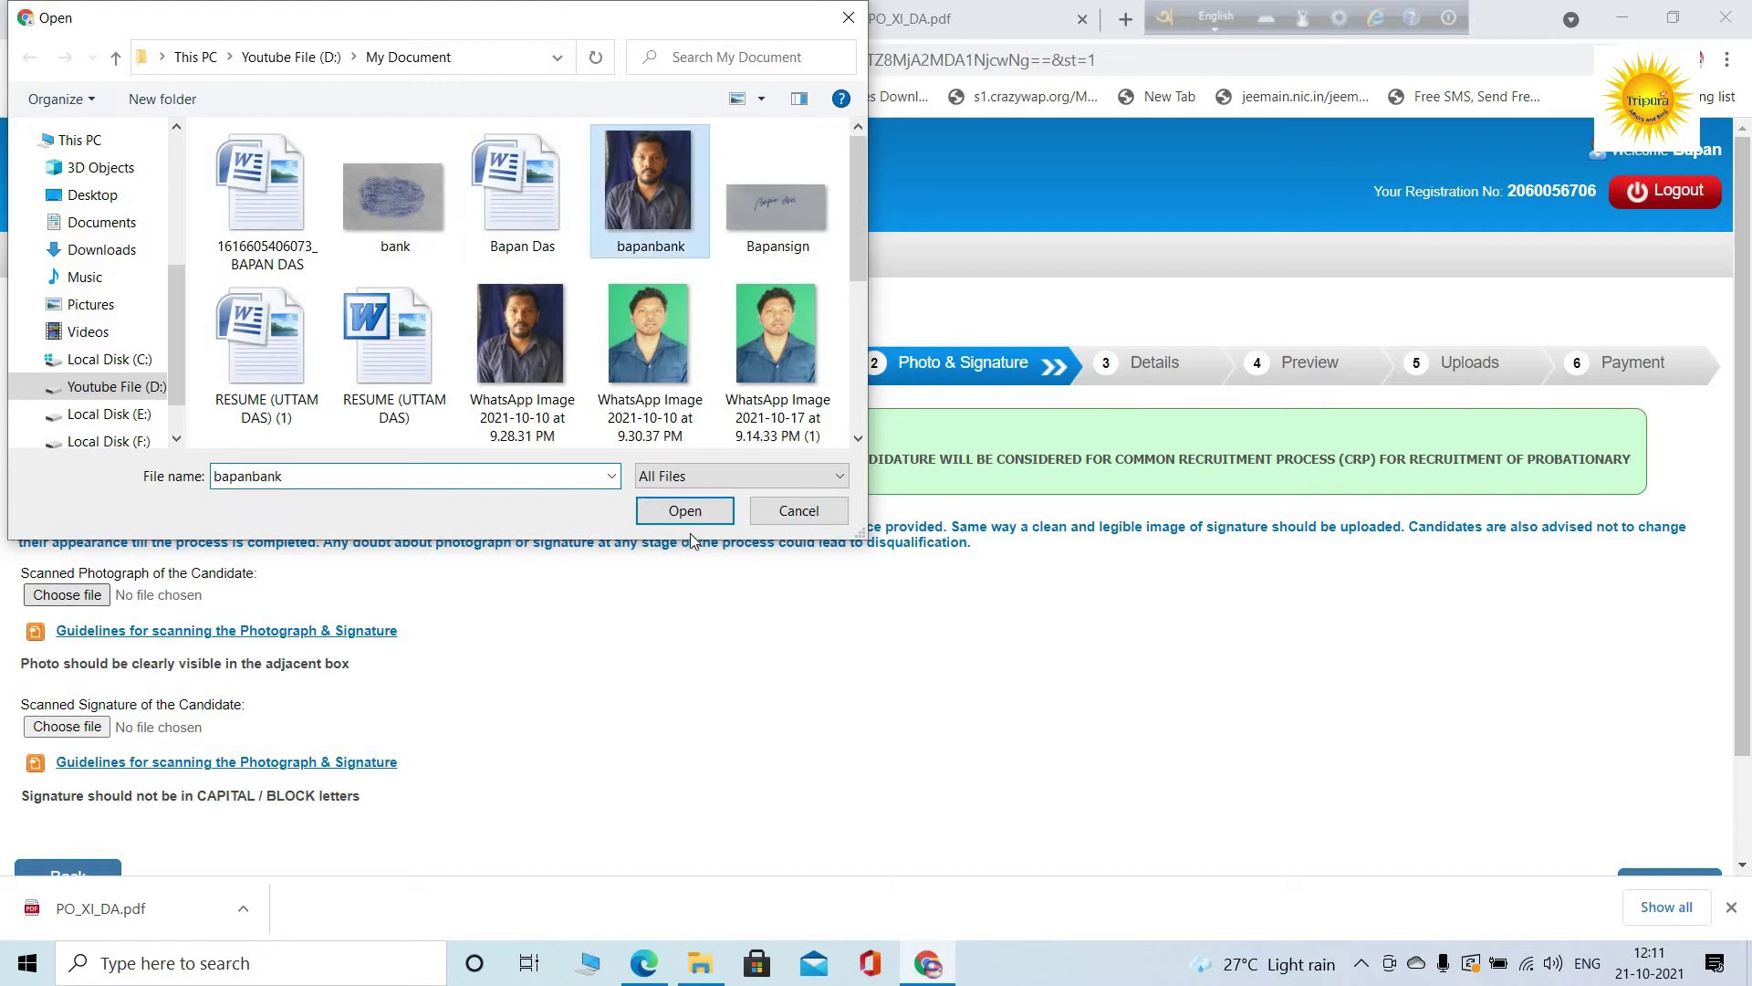
left_click(684, 511)
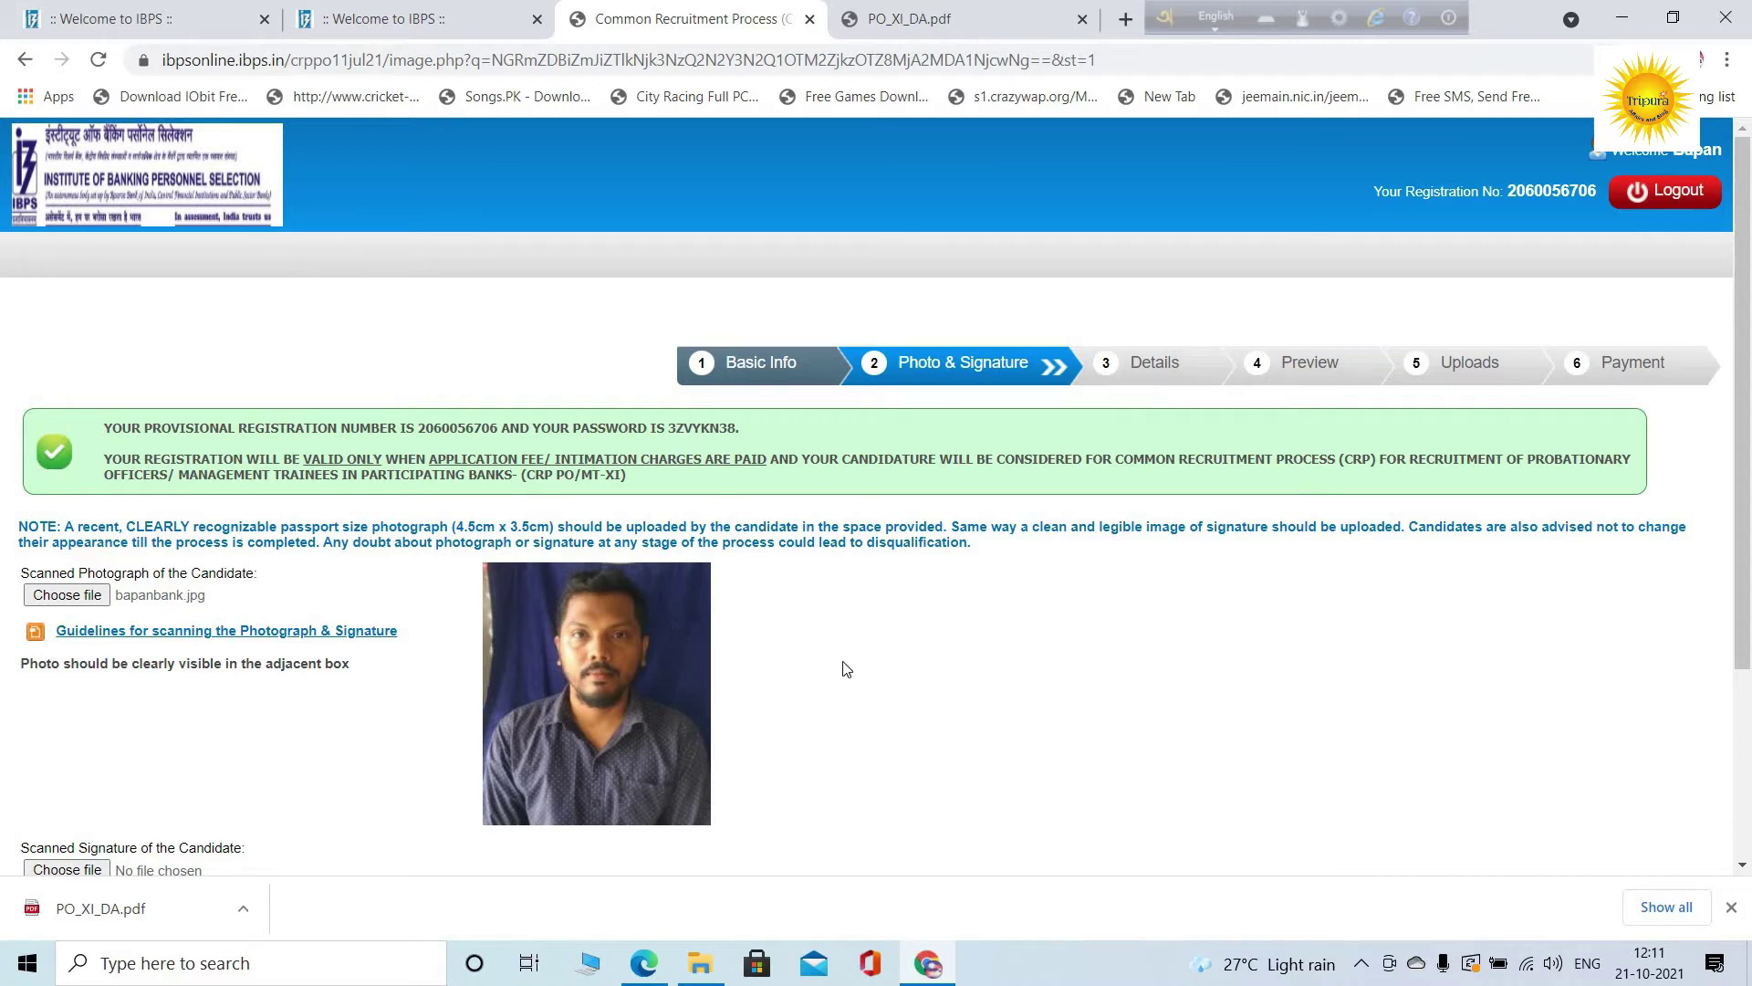
Attach the candidate's signature image and continue to the Details step
scroll(844, 669, "down", 3)
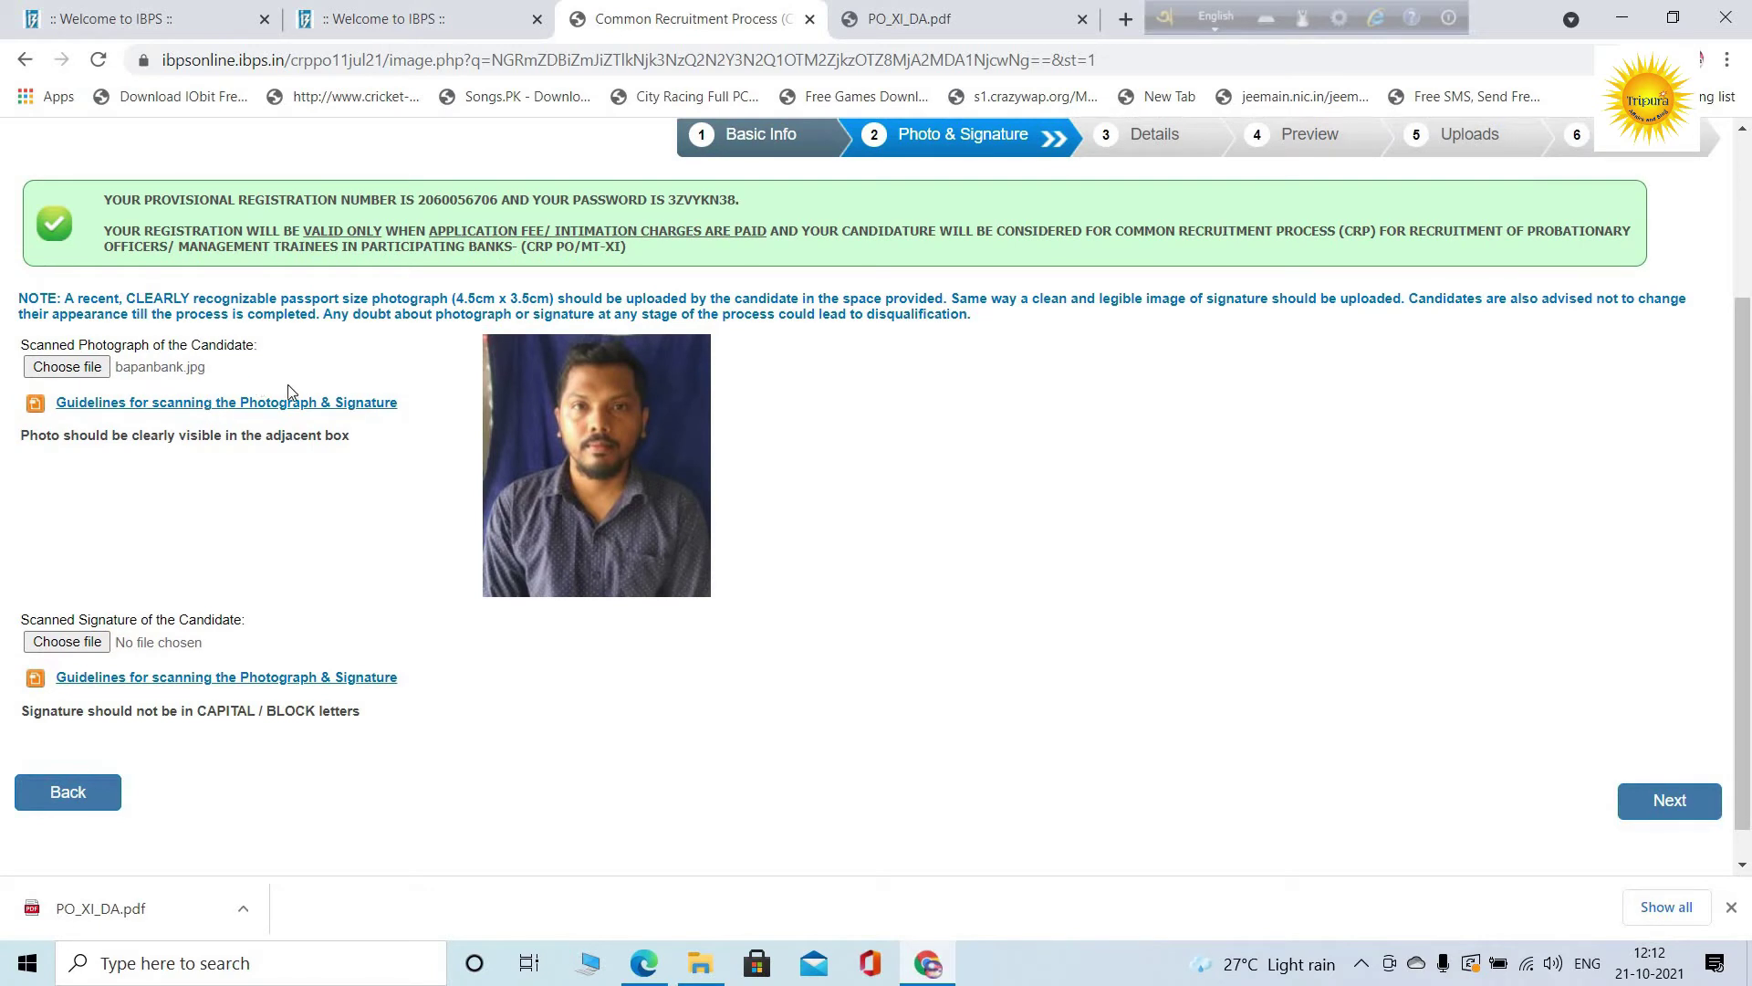
scroll(301, 554, "down", 1)
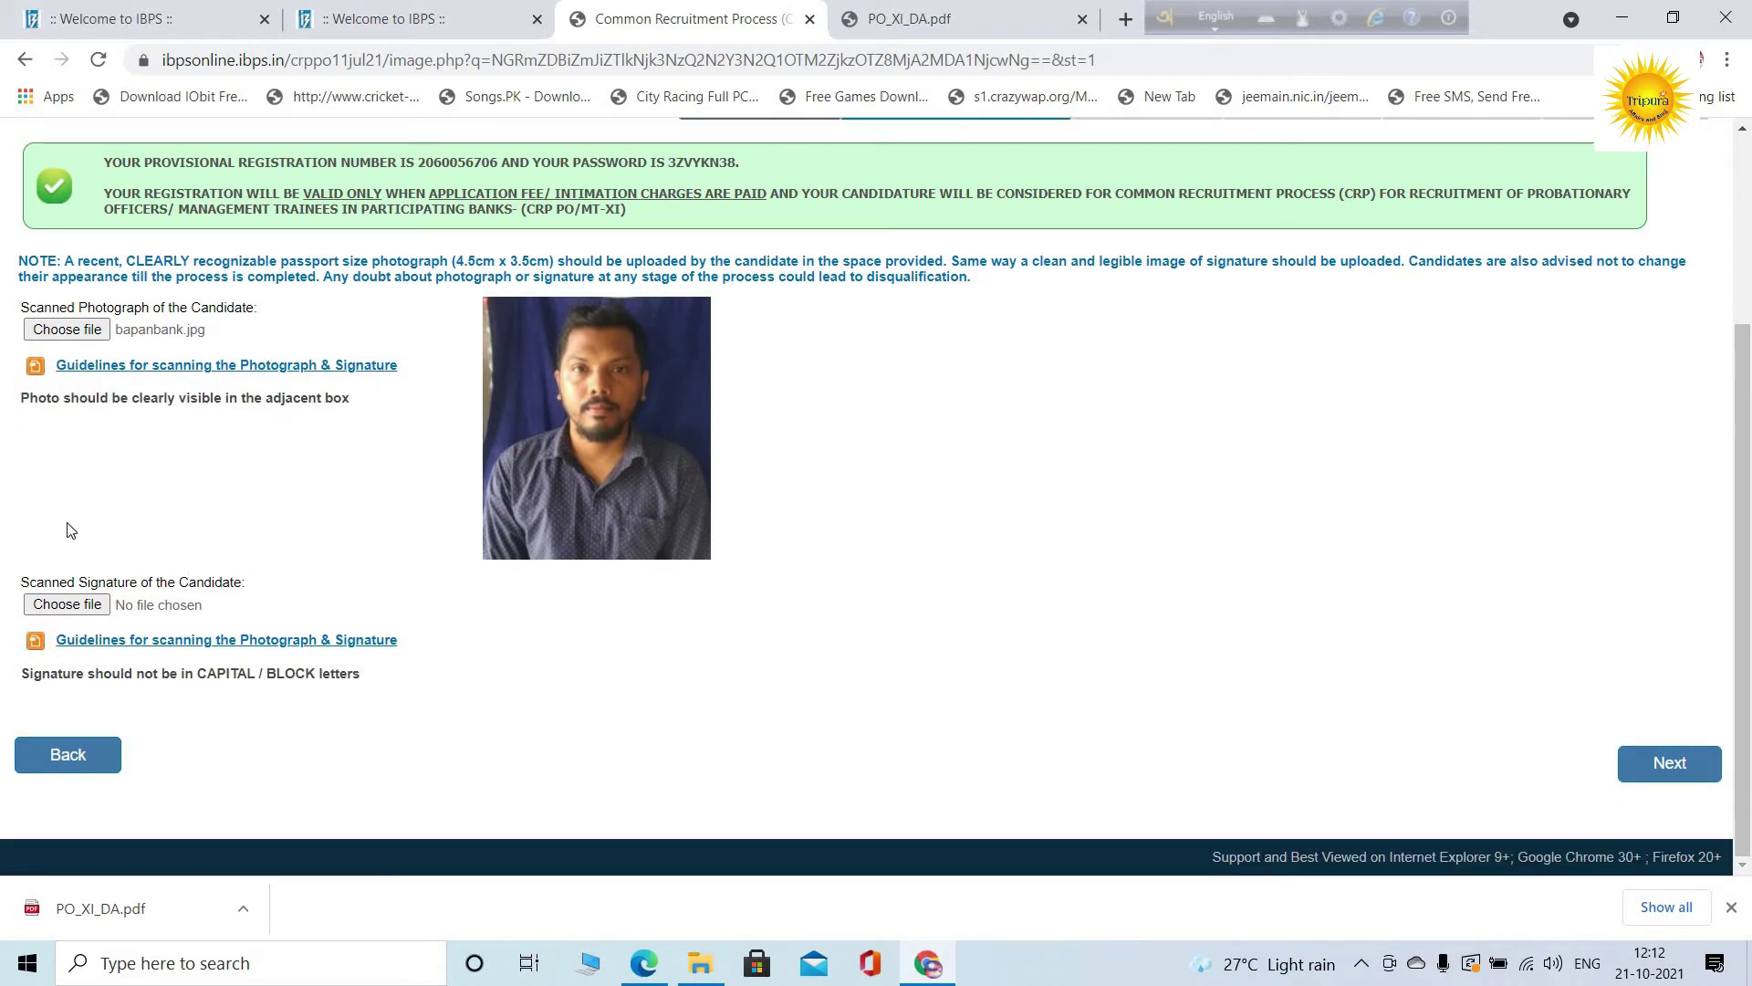
left_click(68, 610)
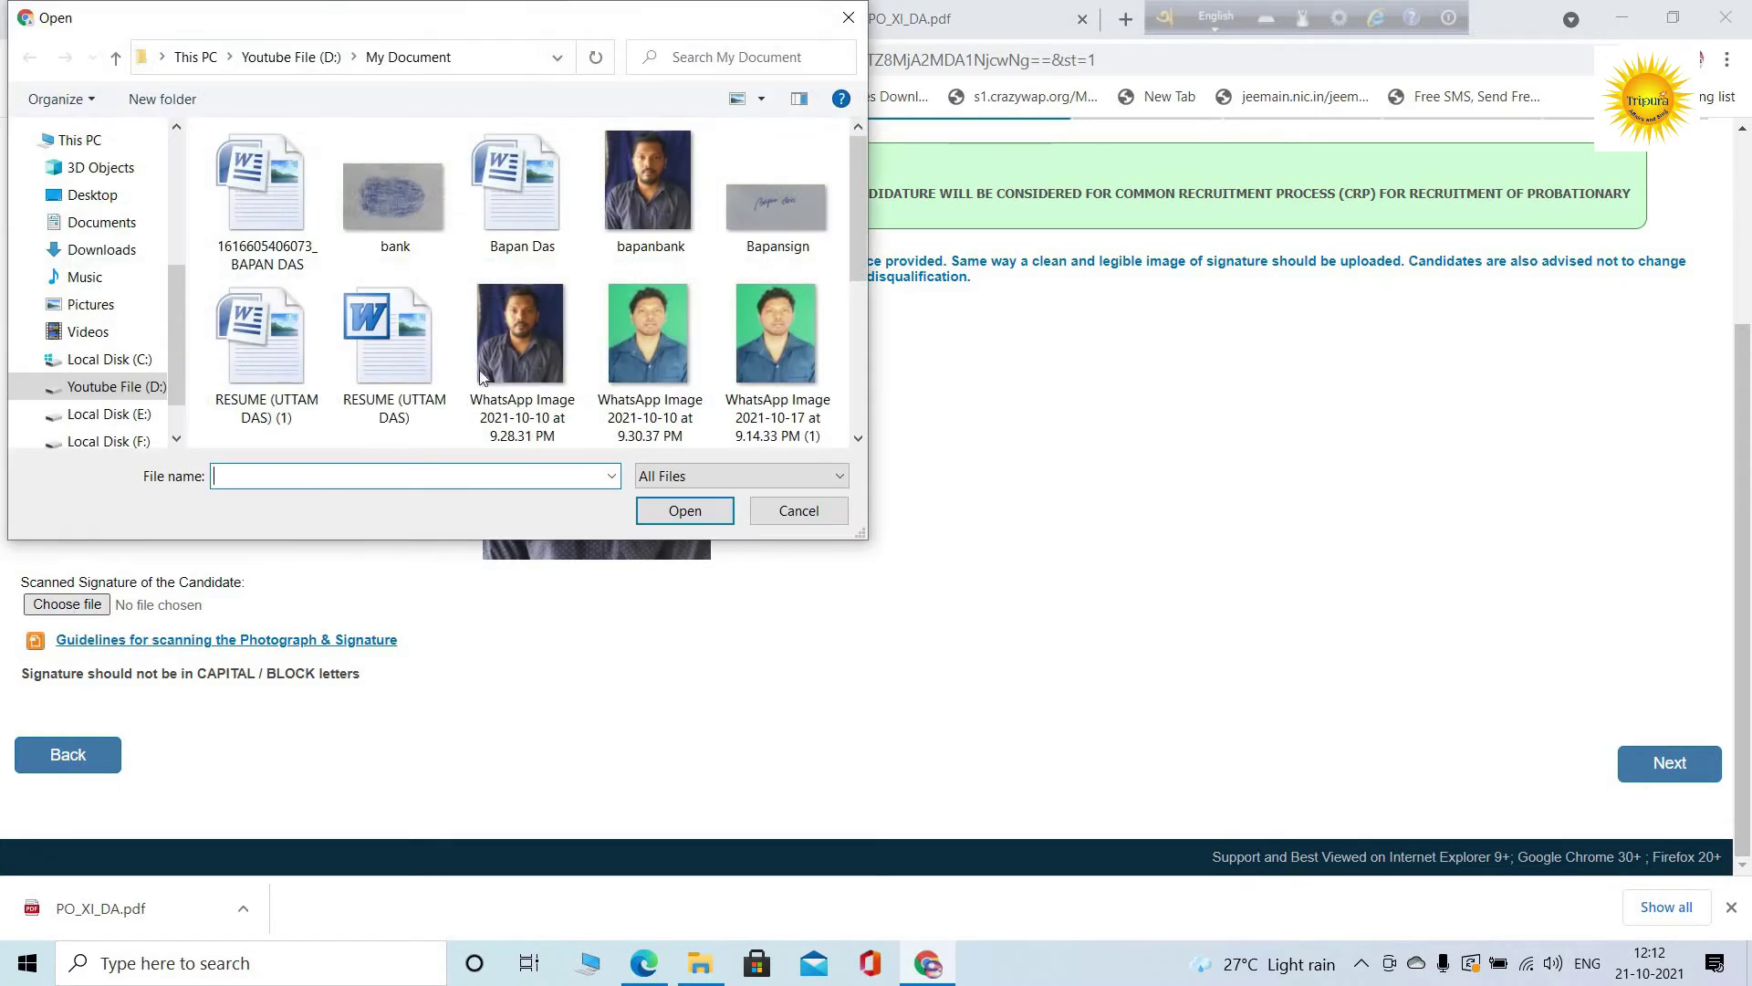
left_click(795, 221)
left_click(686, 511)
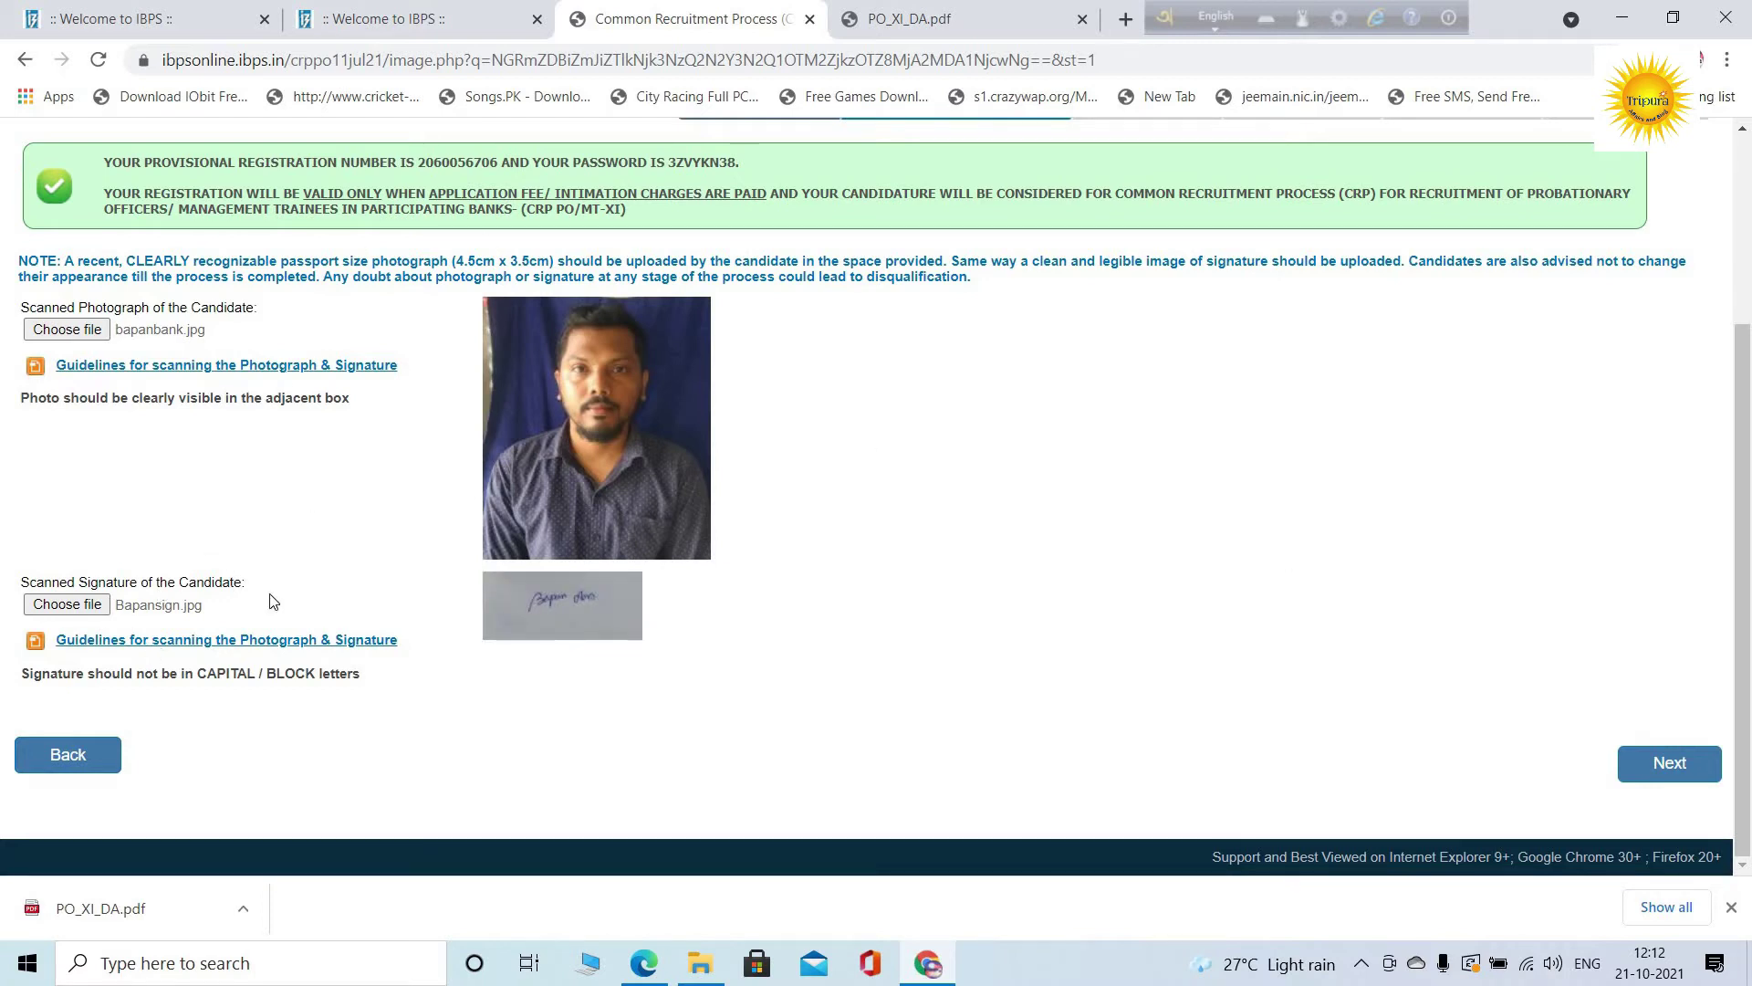
left_click(1676, 769)
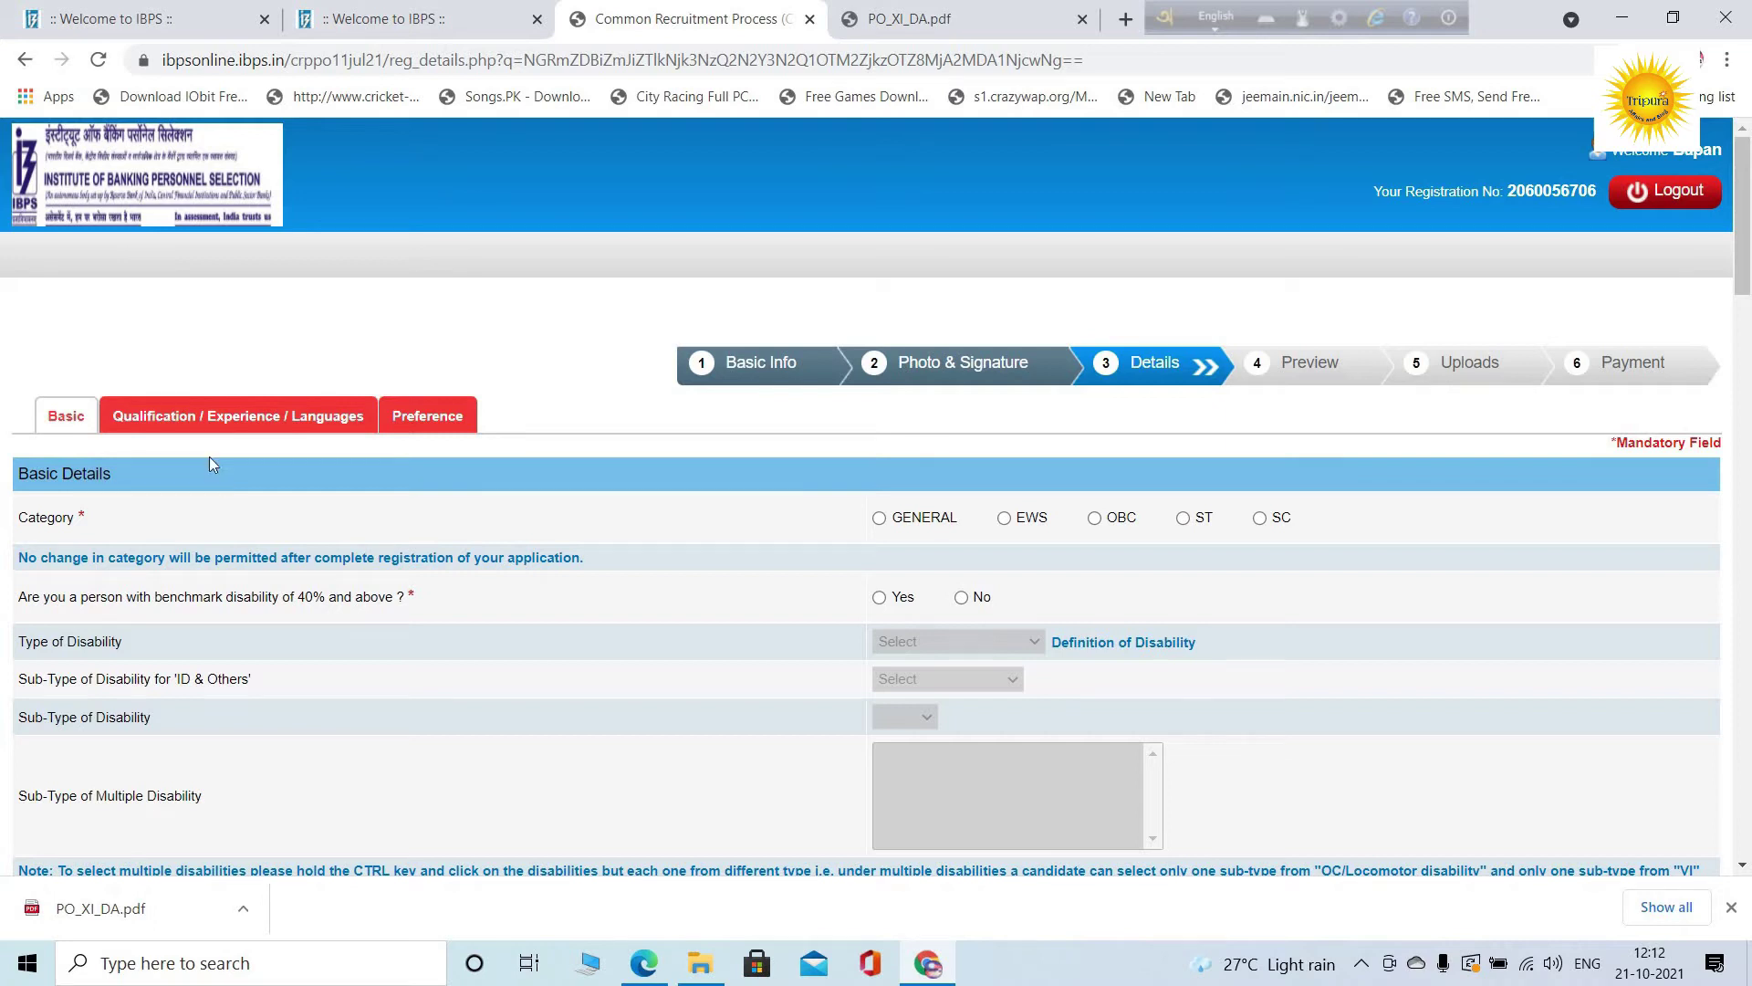
Select SC as the category, dismiss its alert, and answer No to benchmark disability
scroll(410, 576, "down", 12)
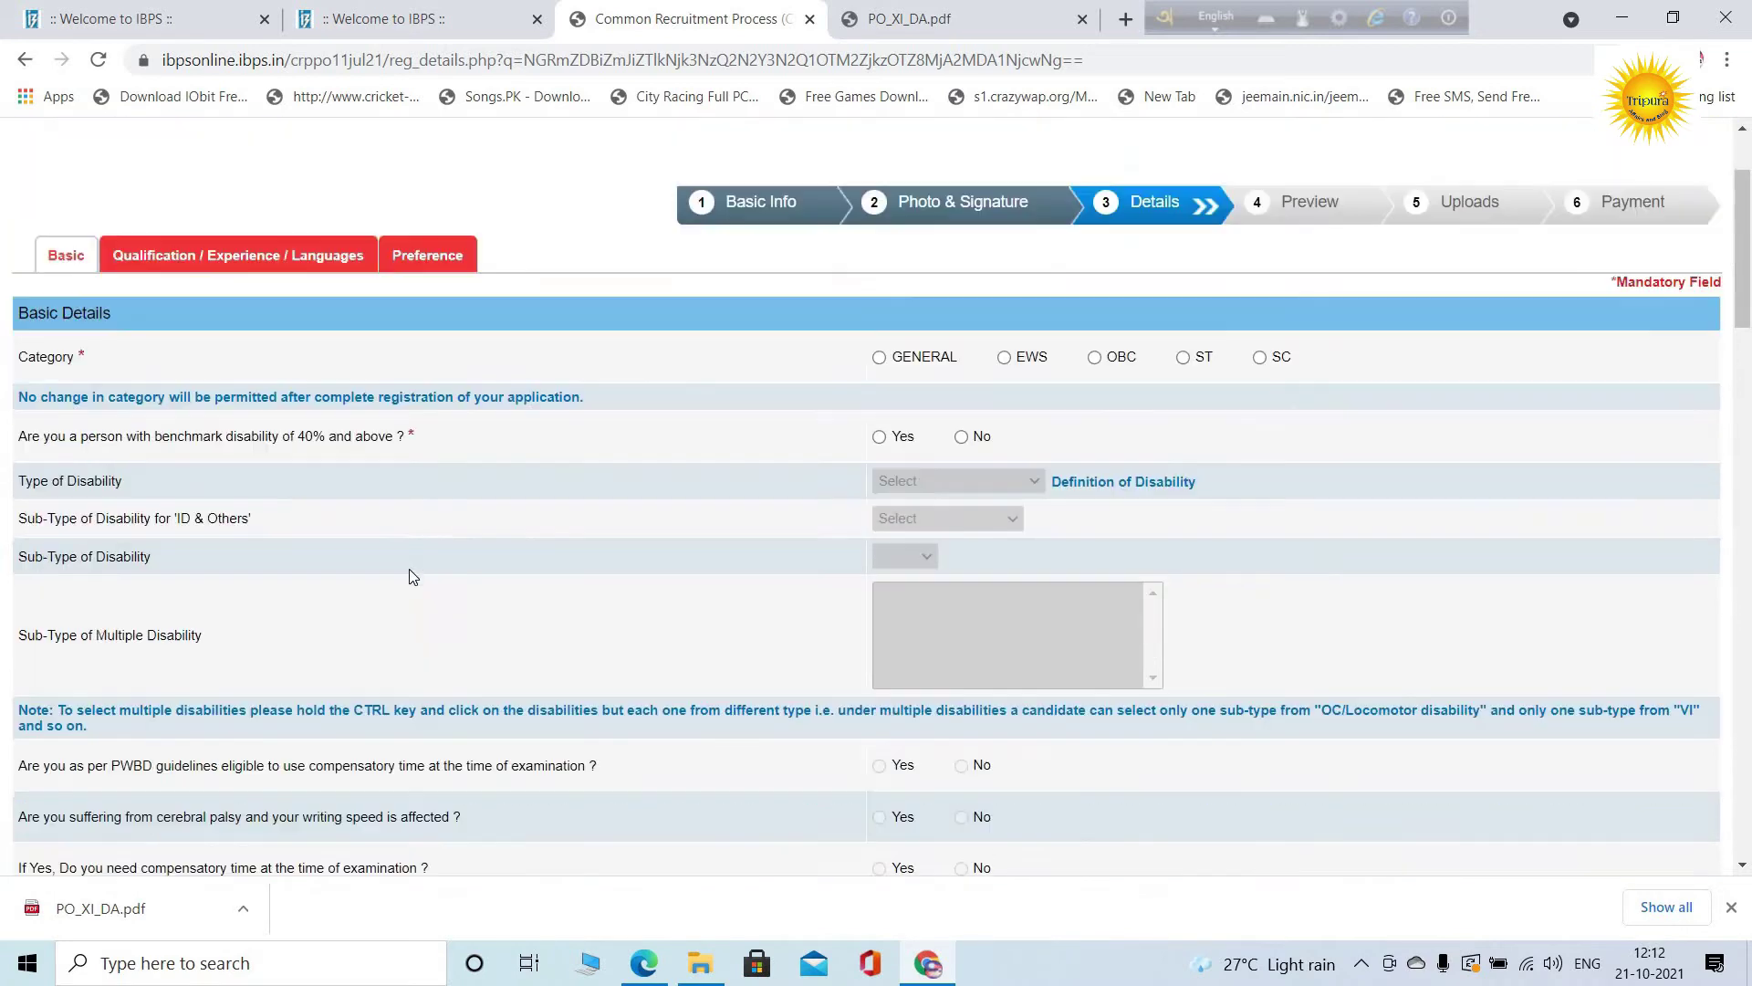
scroll(406, 567, "up", 4)
scroll(407, 567, "up", 8)
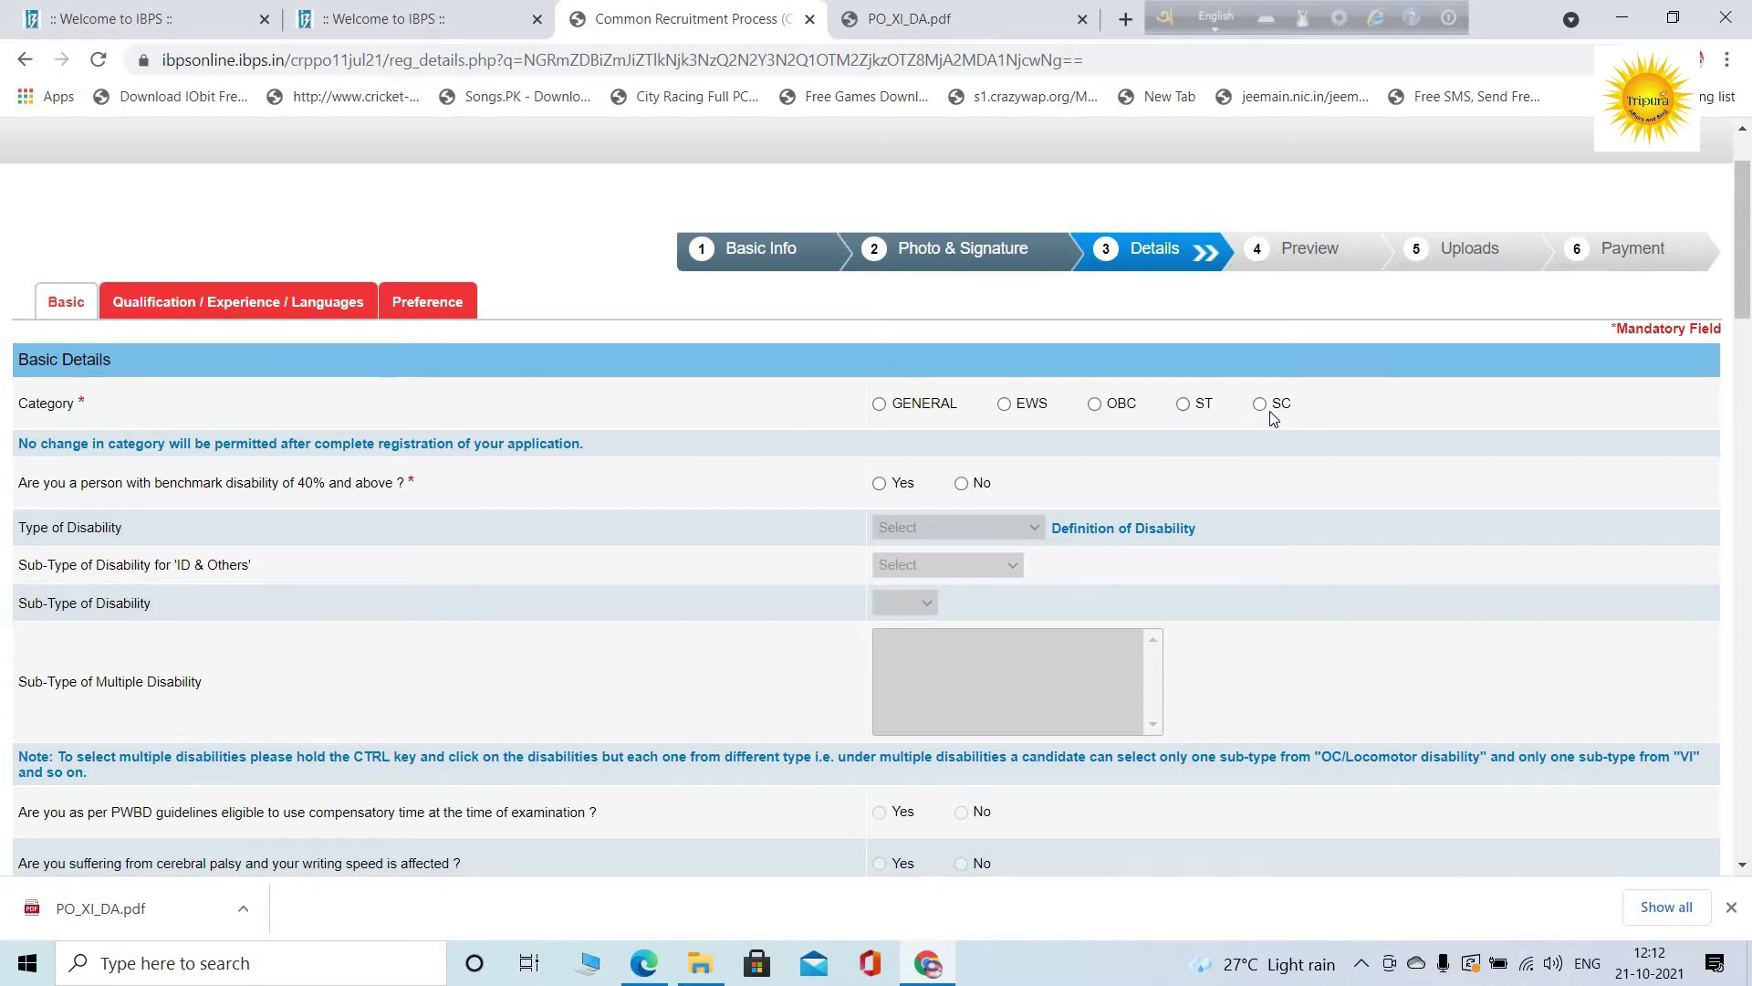
left_click(1094, 403)
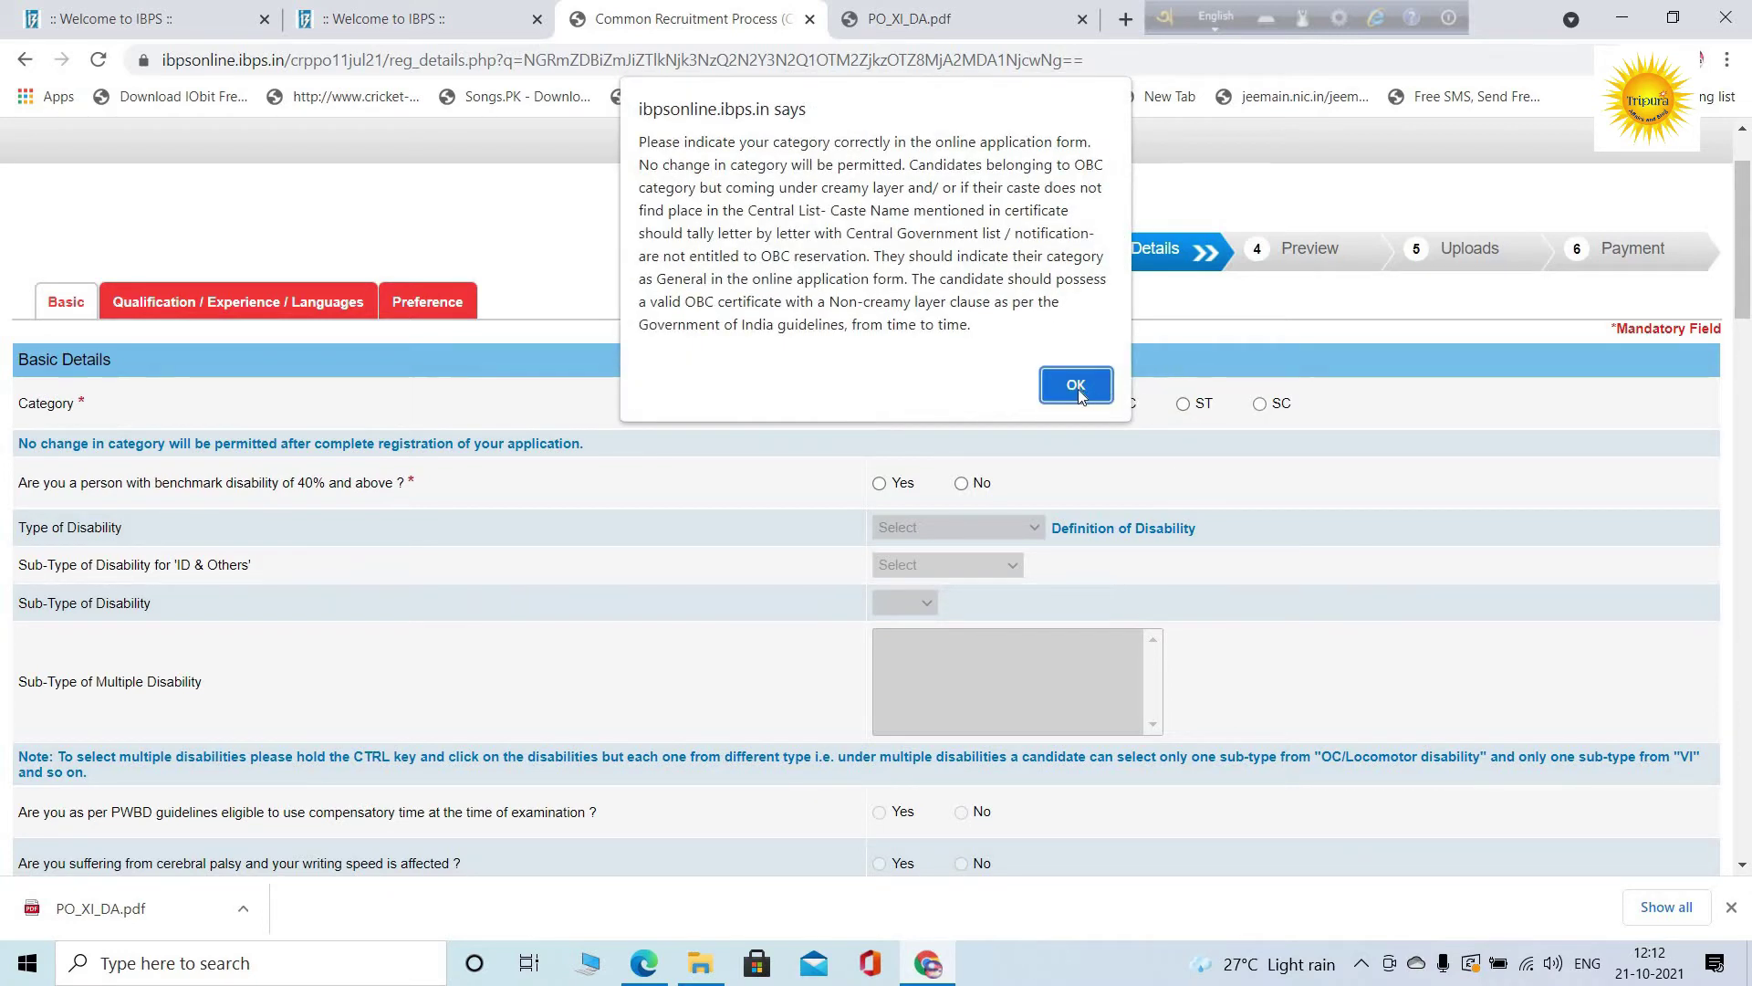
key("Return")
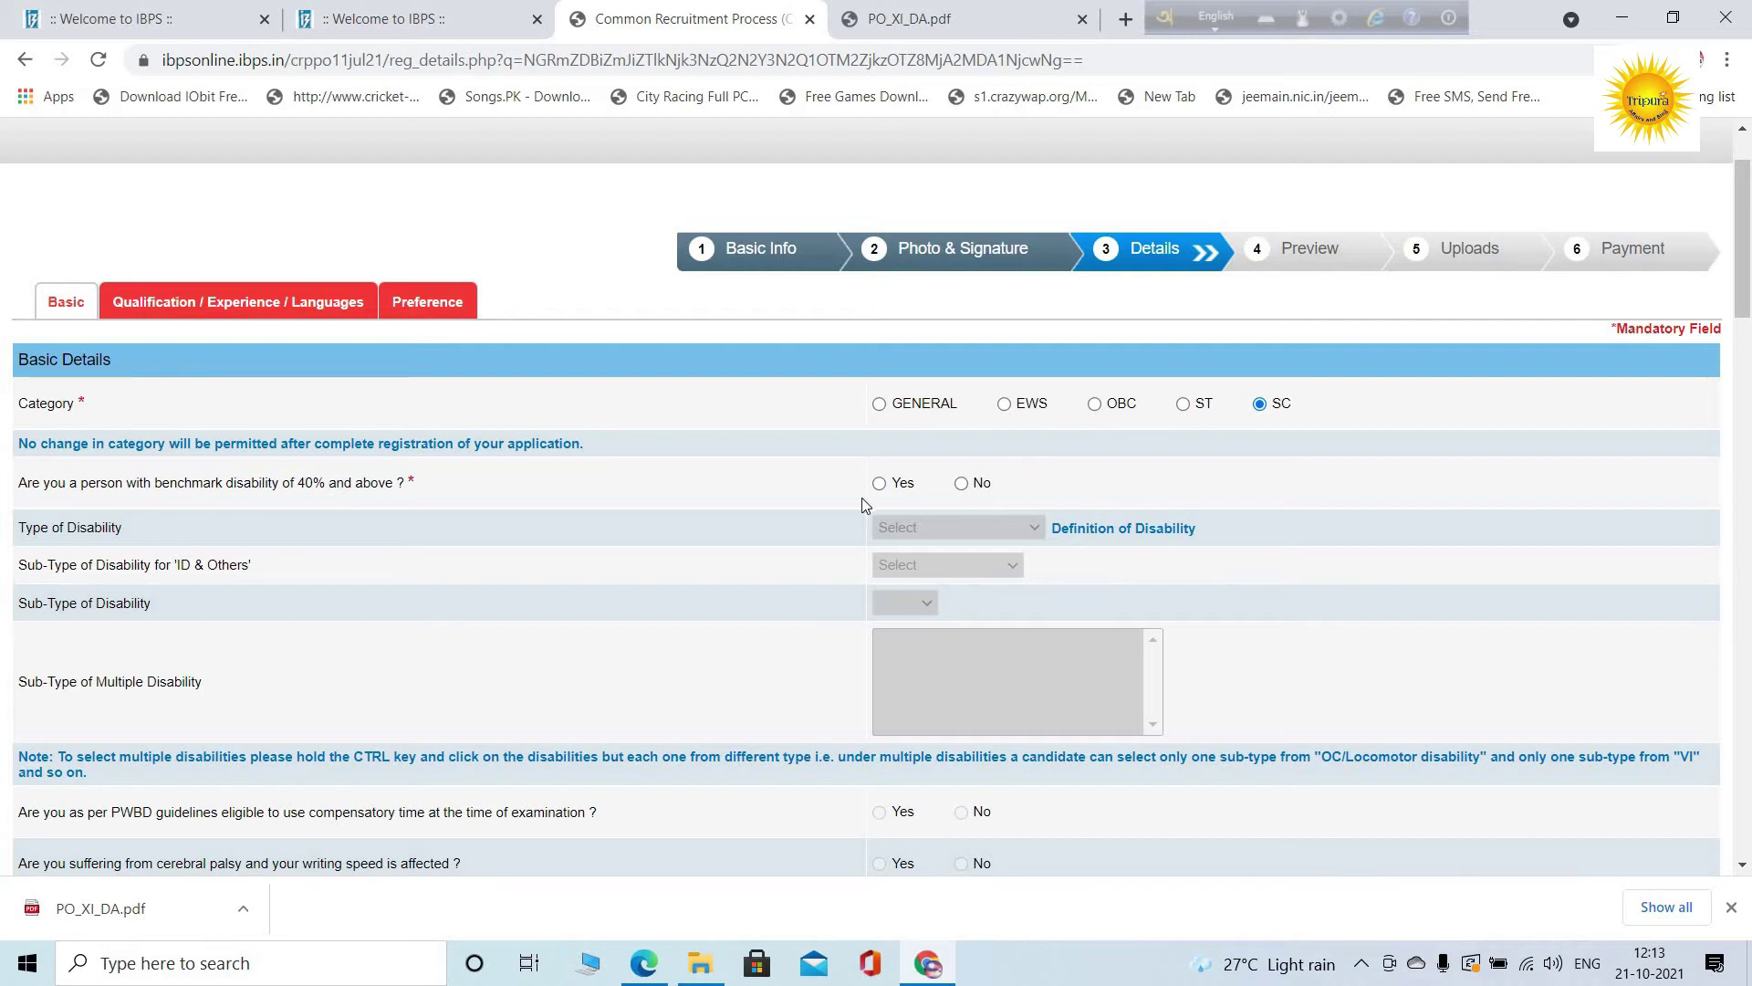
left_click(963, 485)
scroll(966, 497, "down", 3)
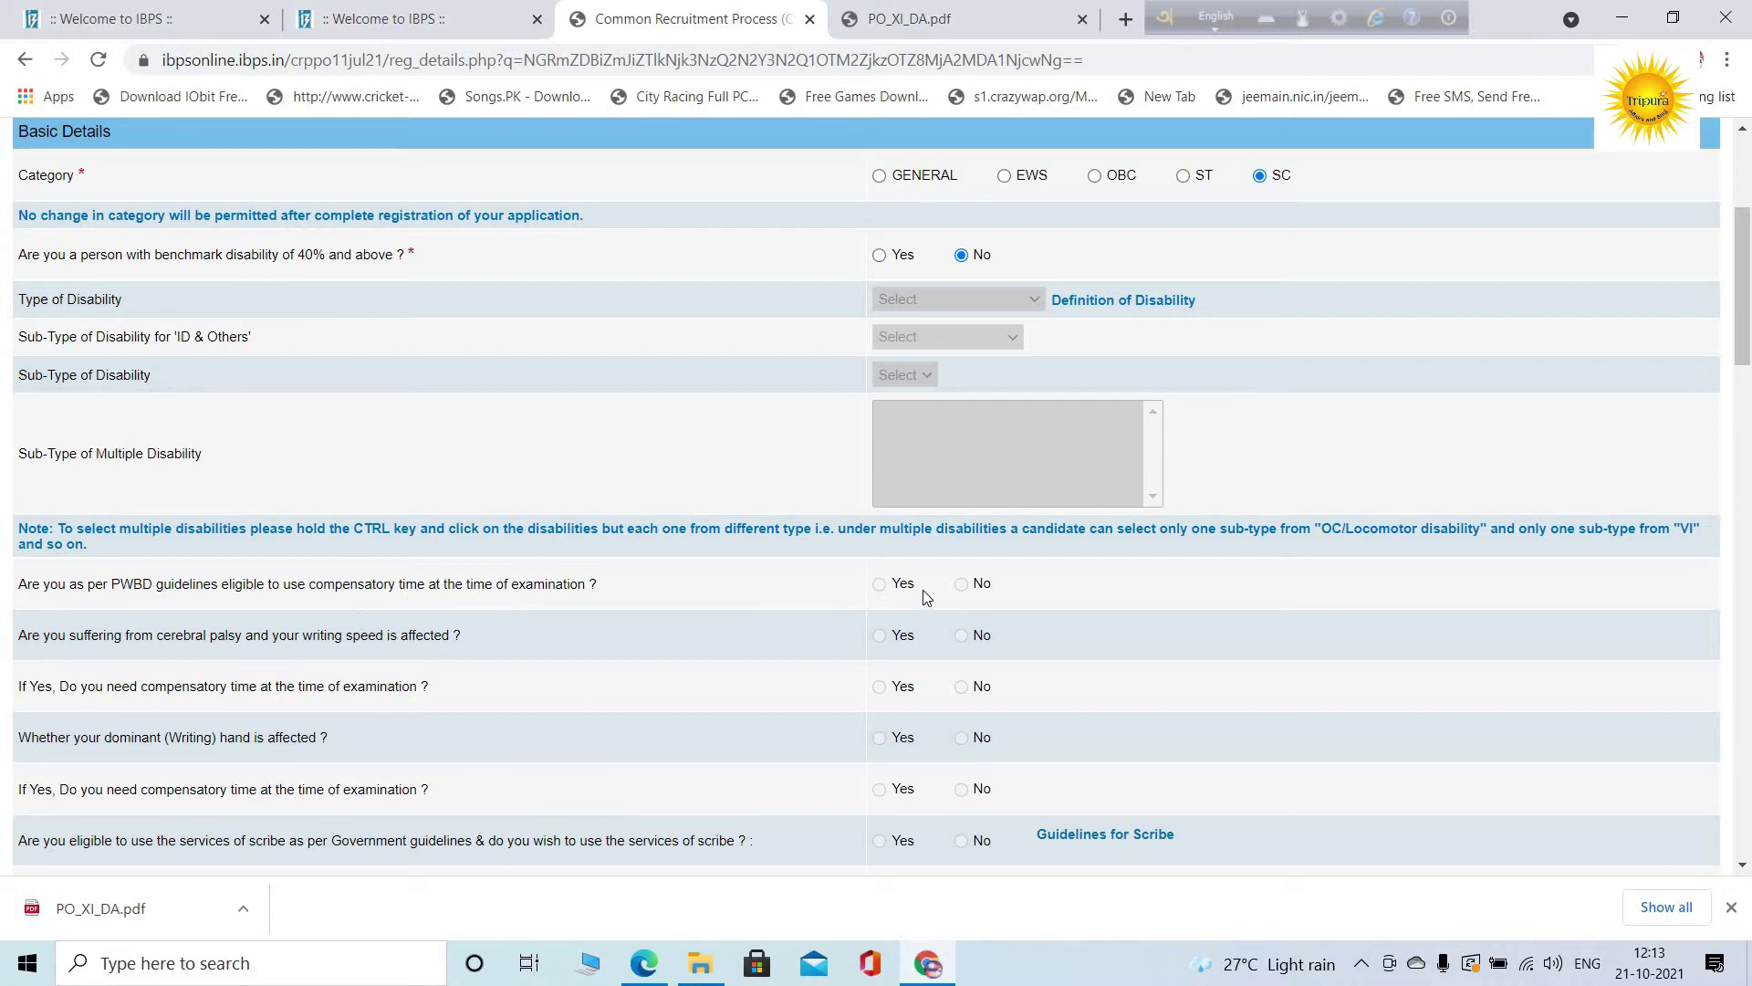
scroll(922, 609, "down", 1)
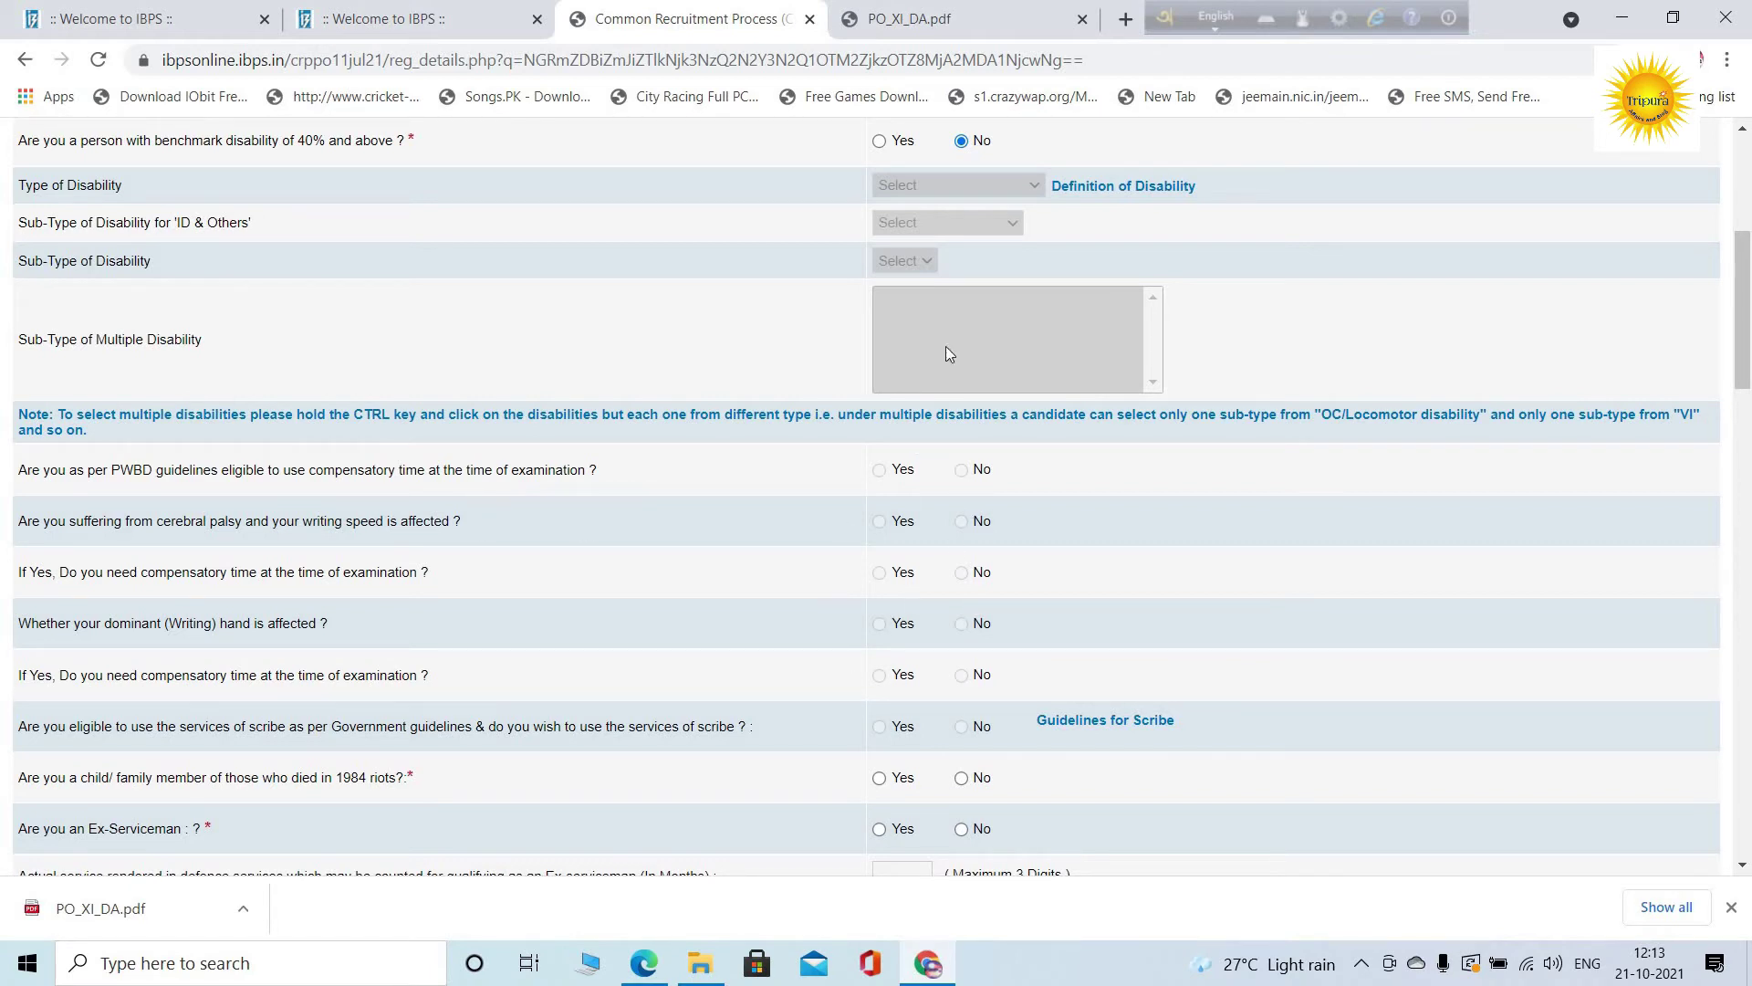
scroll(856, 584, "down", 1)
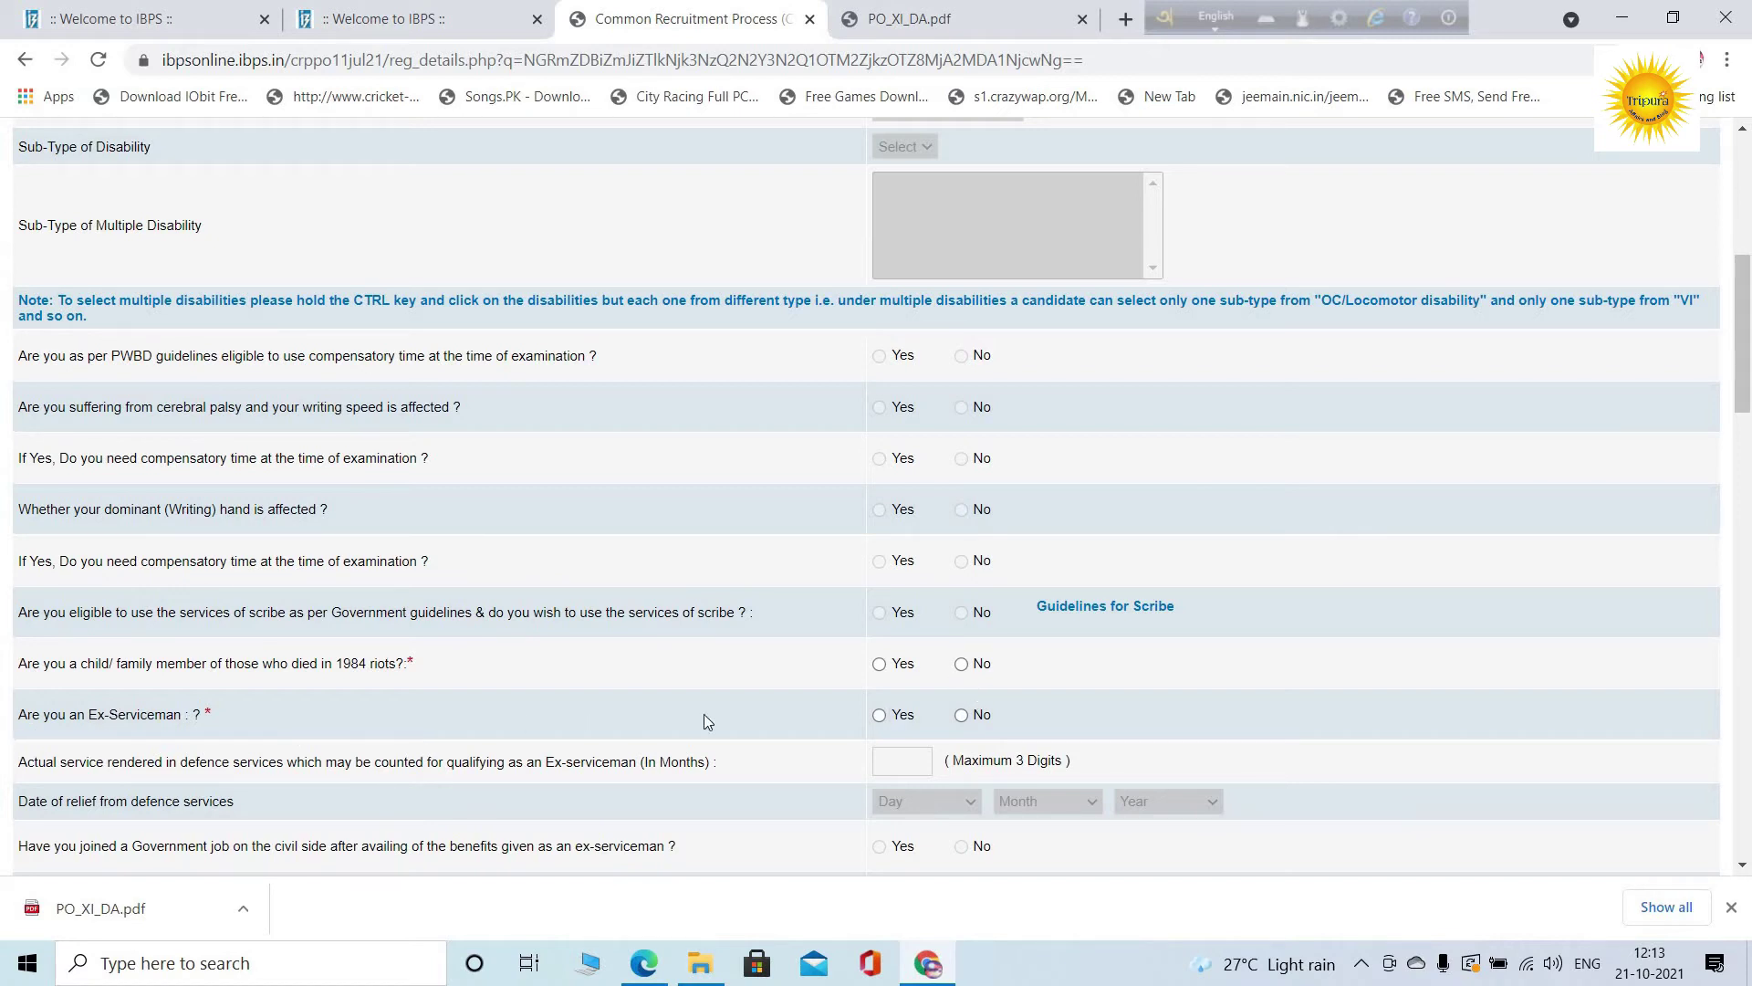
Answer No to Ex-Serviceman and set religion to Hindu
left_click(962, 716)
scroll(957, 590, "down", 3)
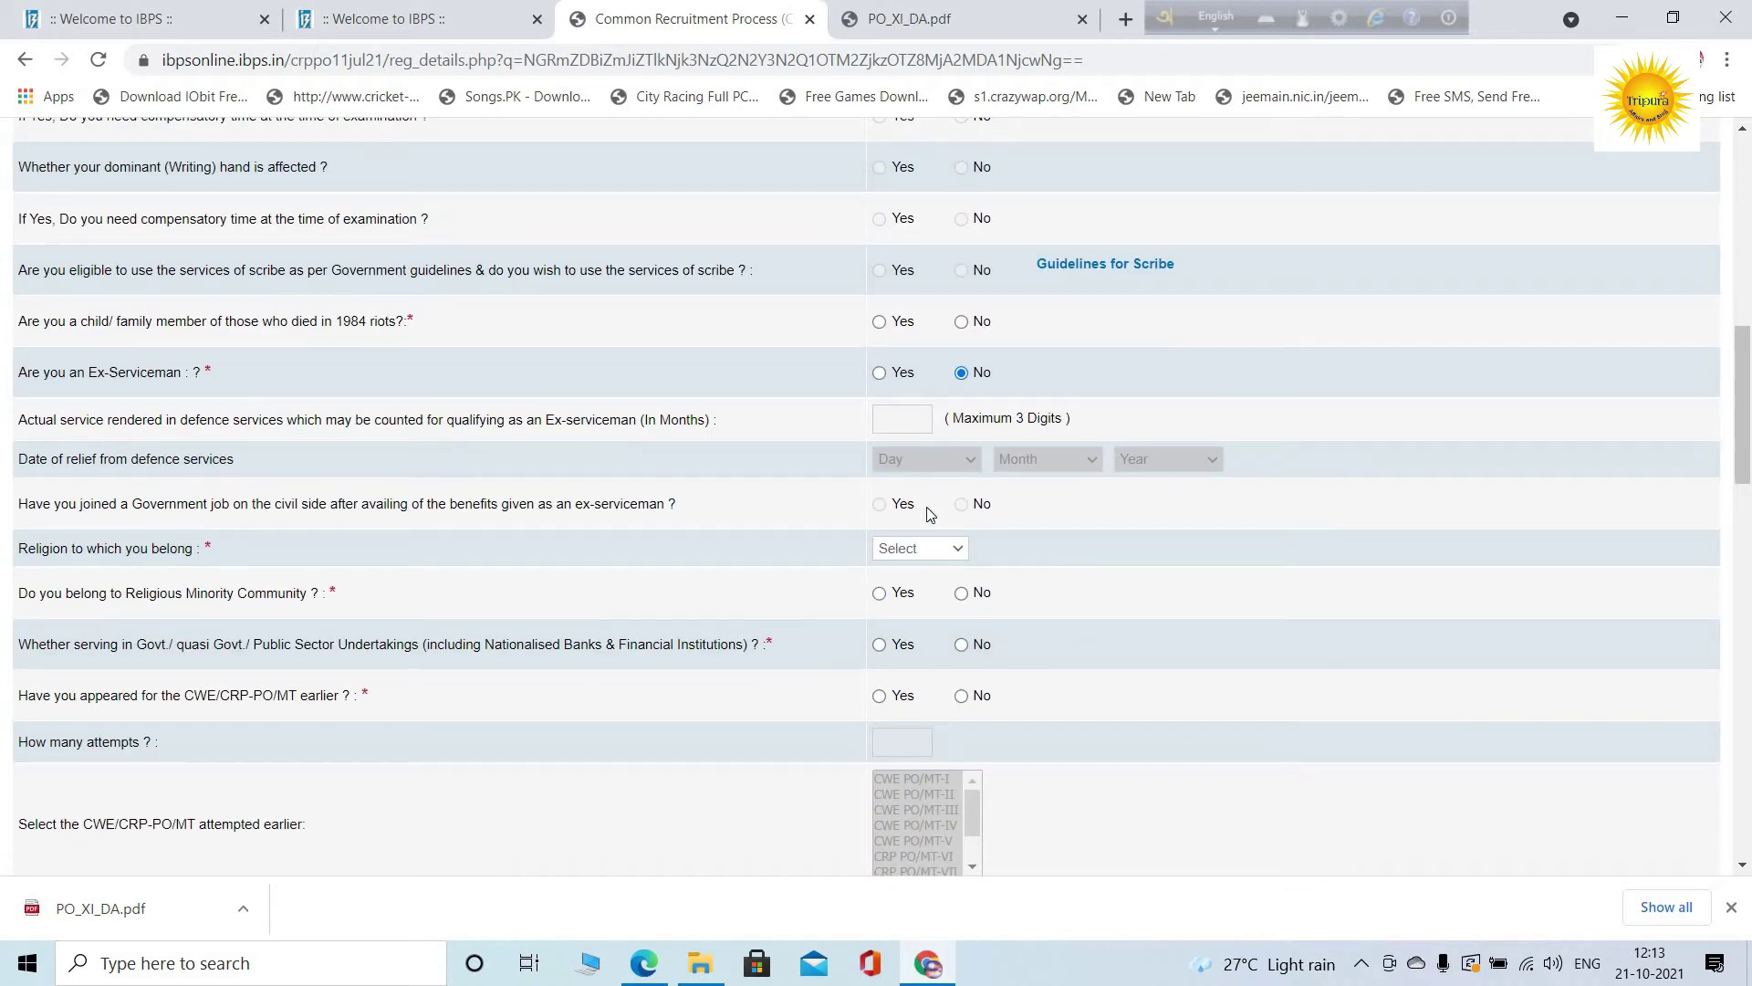
scroll(927, 517, "down", 1)
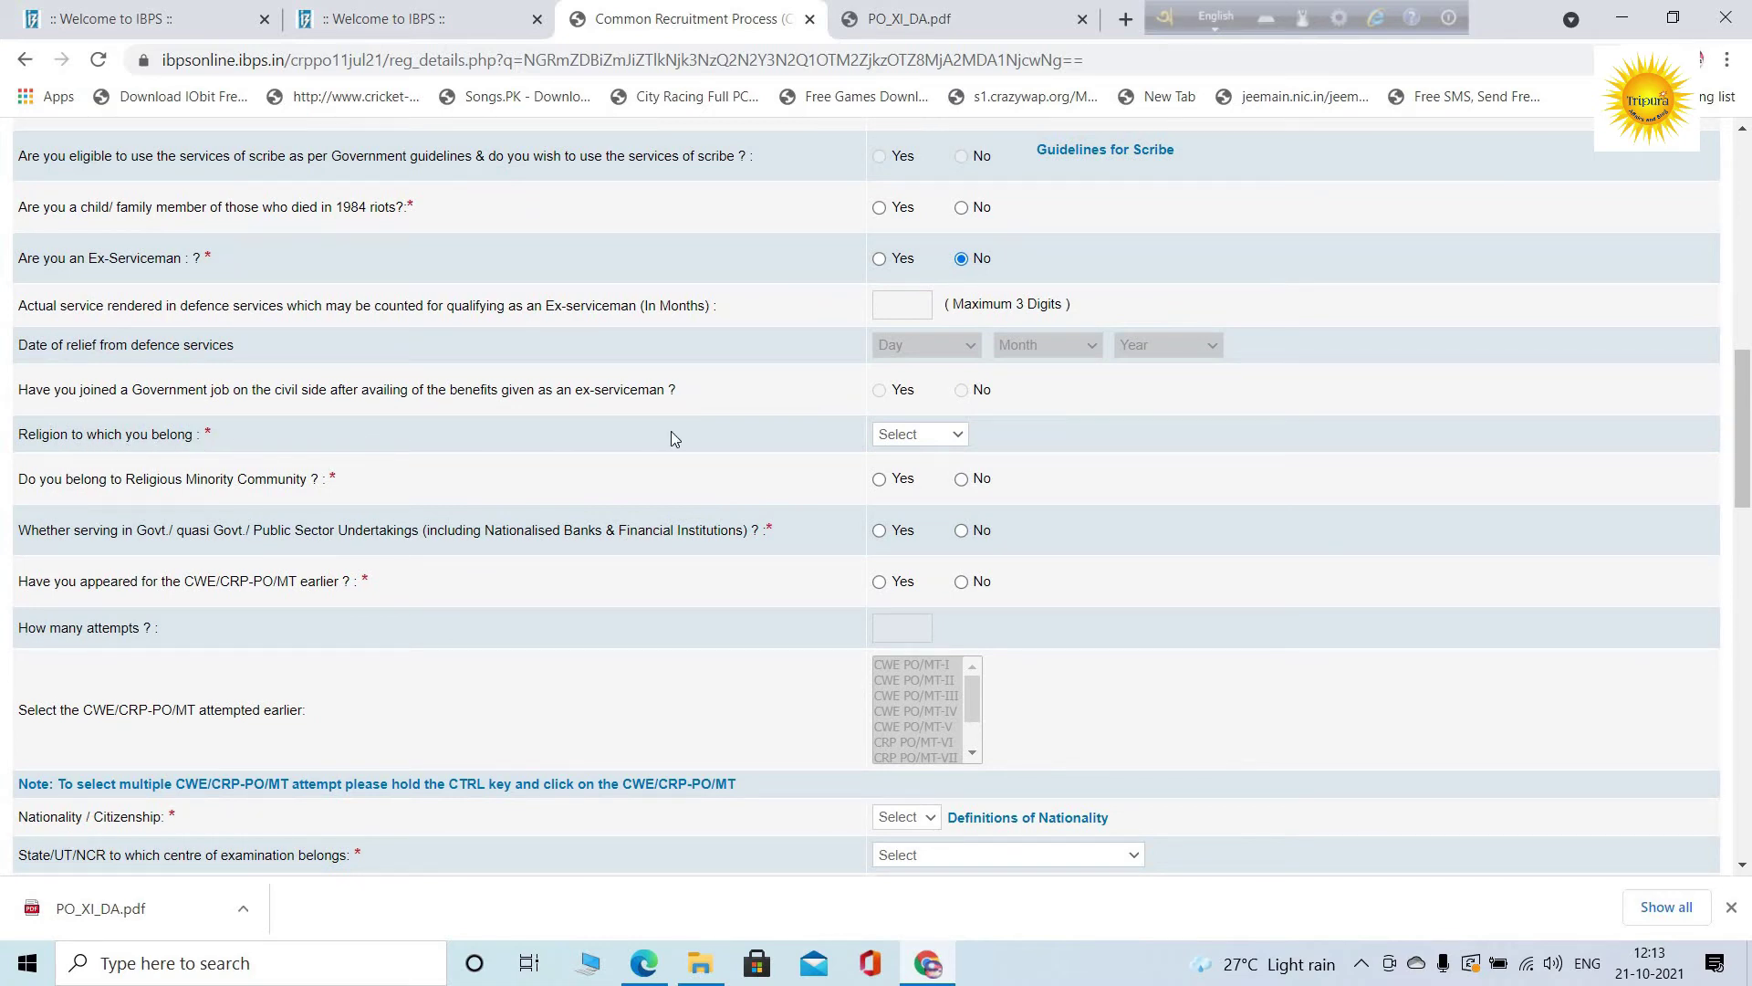
left_click(926, 436)
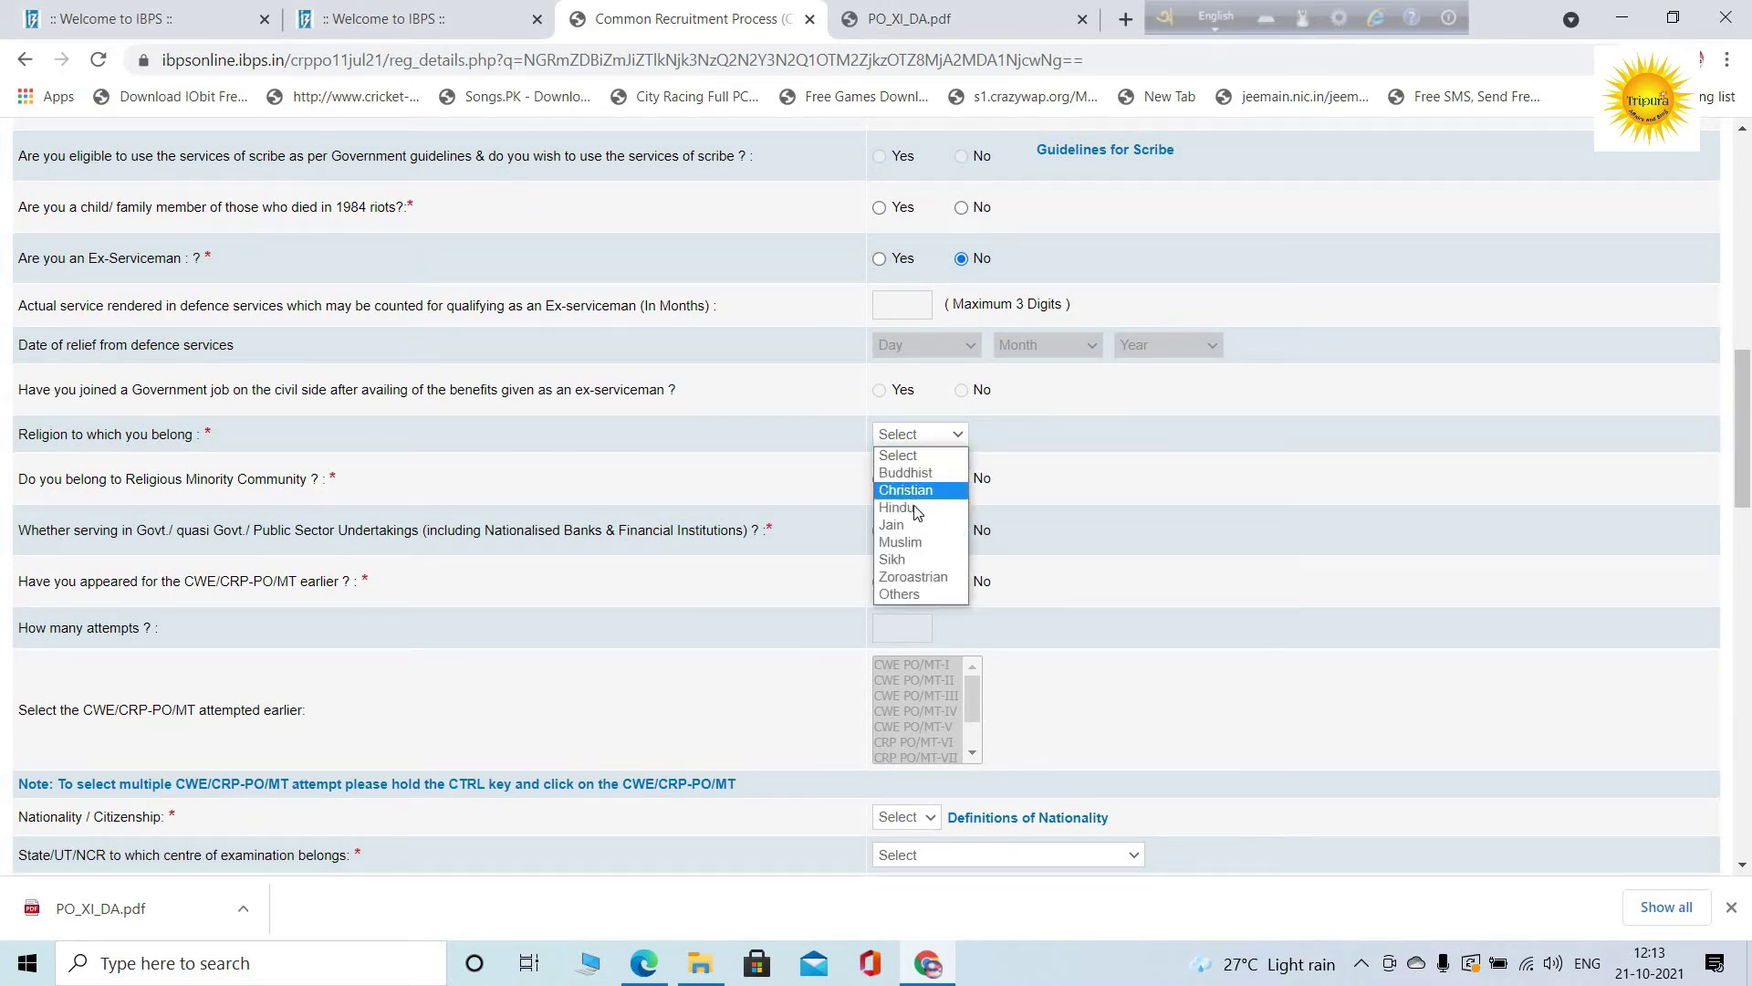
left_click(914, 508)
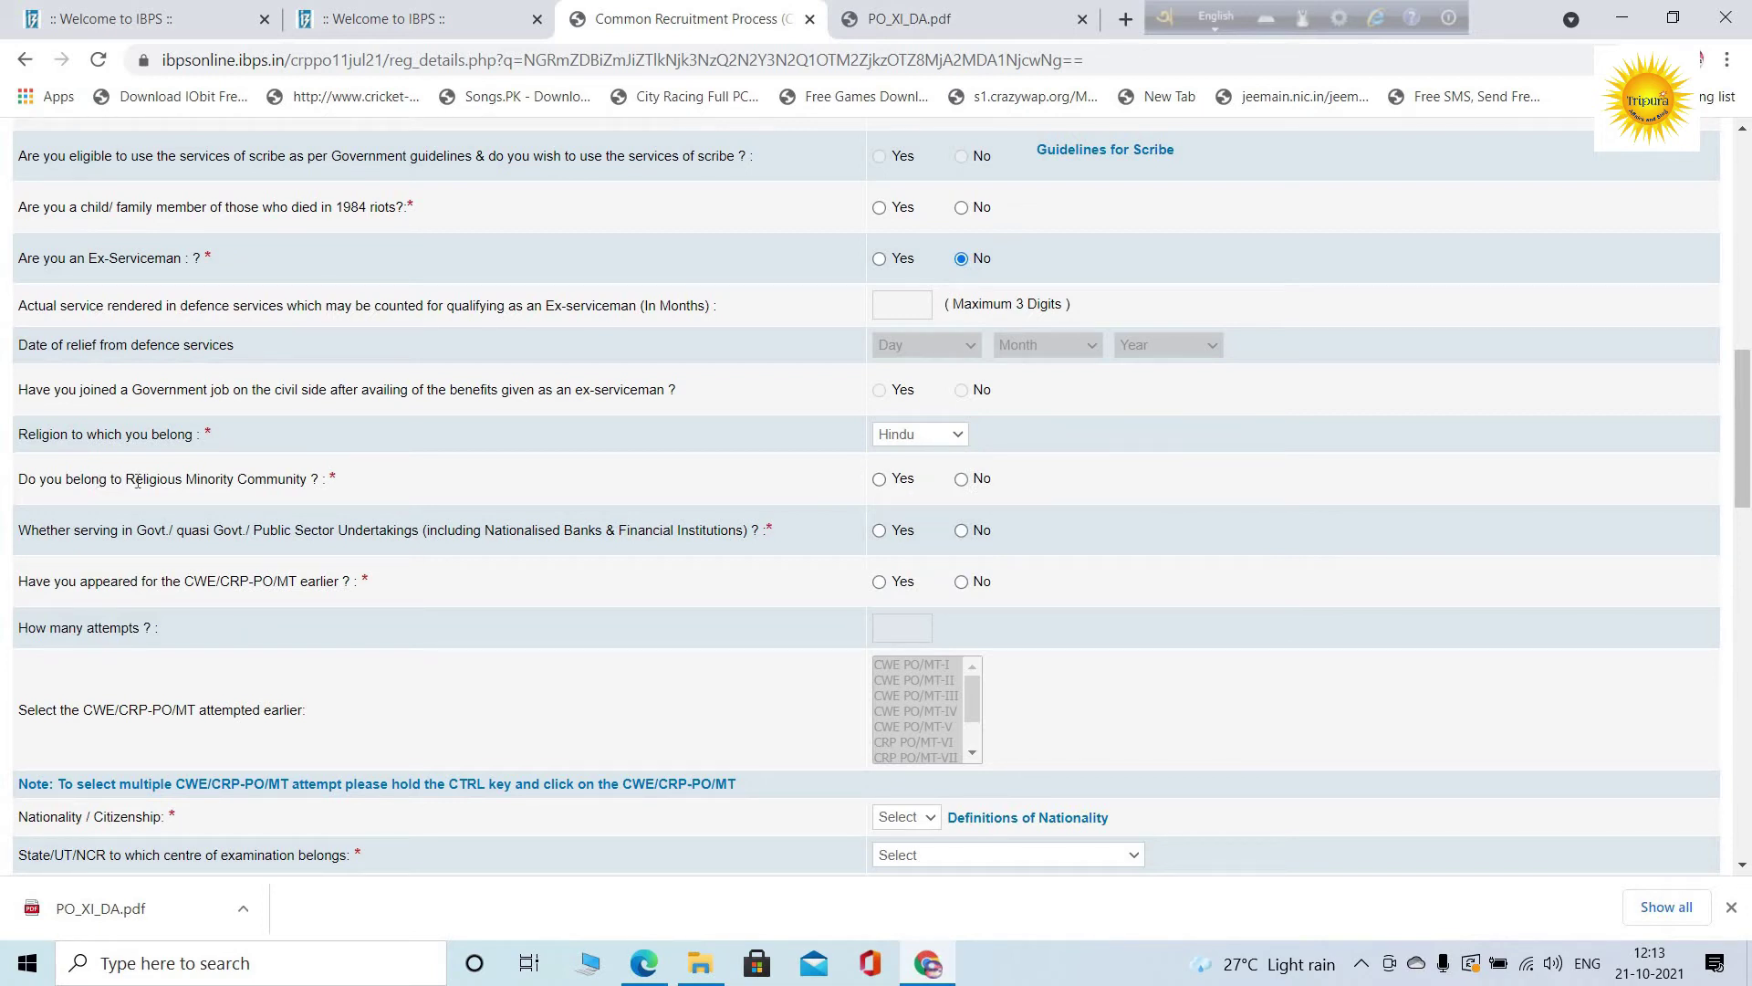
Answer No to minority community, government service and earlier CWE/CRP-PO/MT attempts
left_click(963, 482)
left_click(964, 531)
scroll(442, 477, "down", 3)
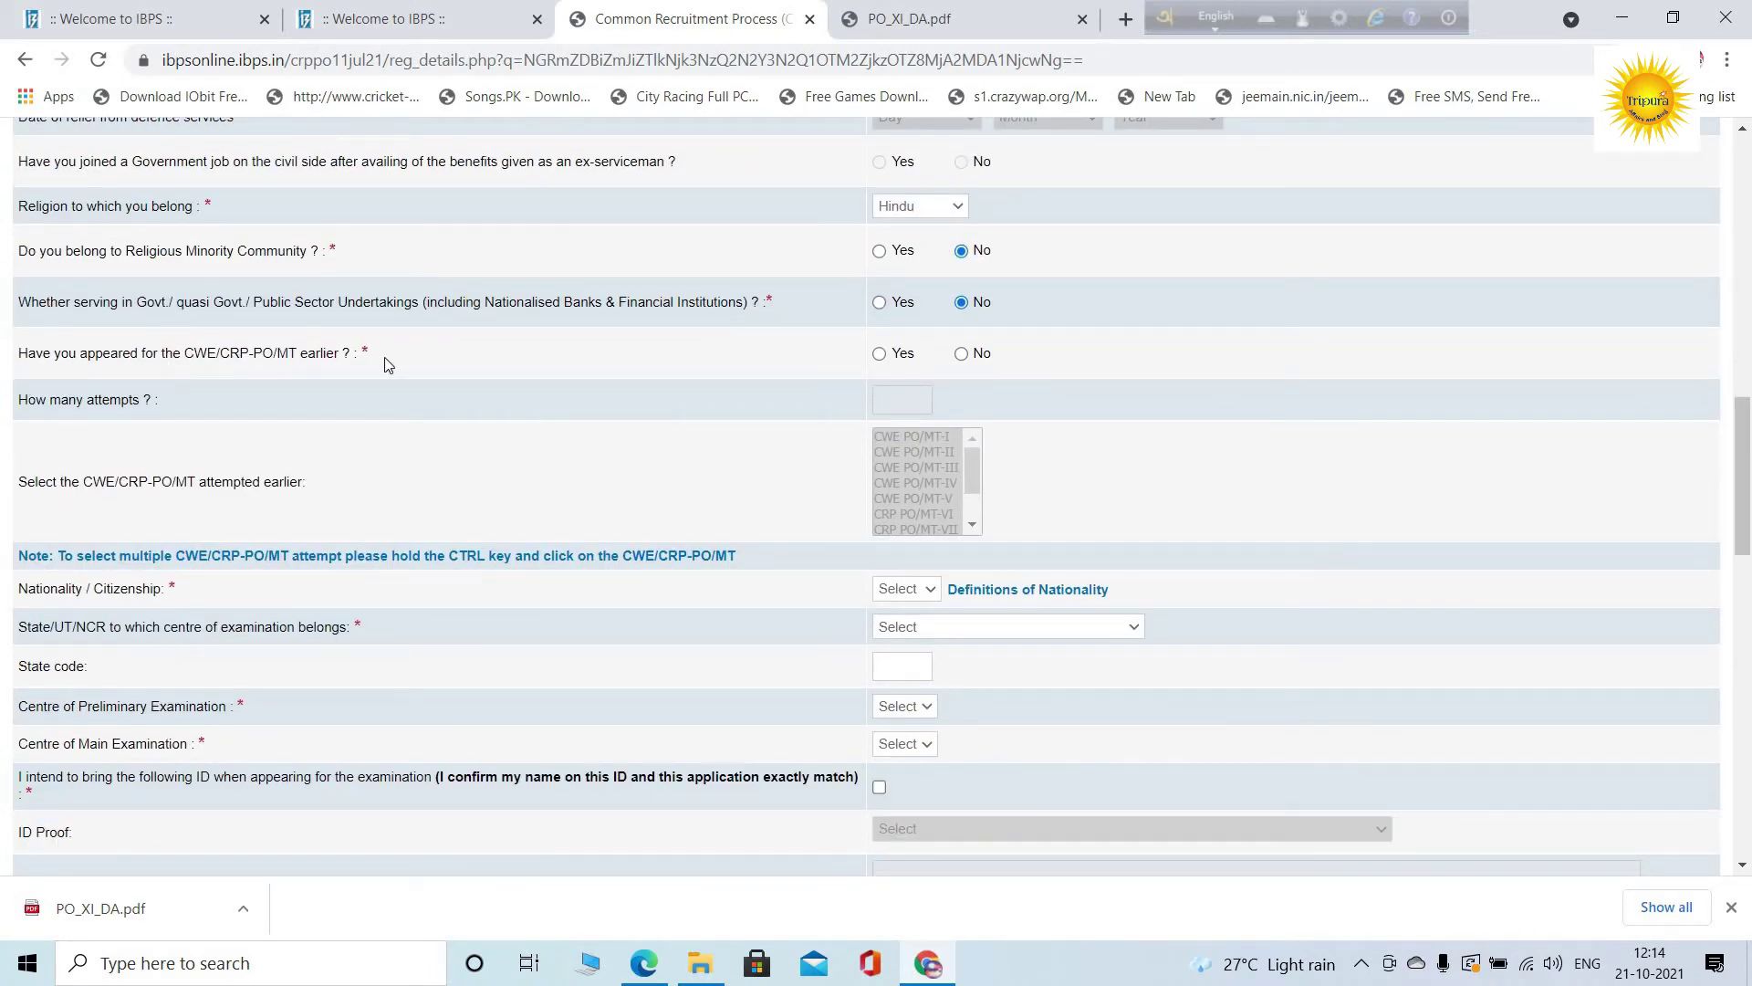
left_click(963, 355)
Set nationality to Indian and the examination state to Tripura
scroll(938, 365, "down", 2)
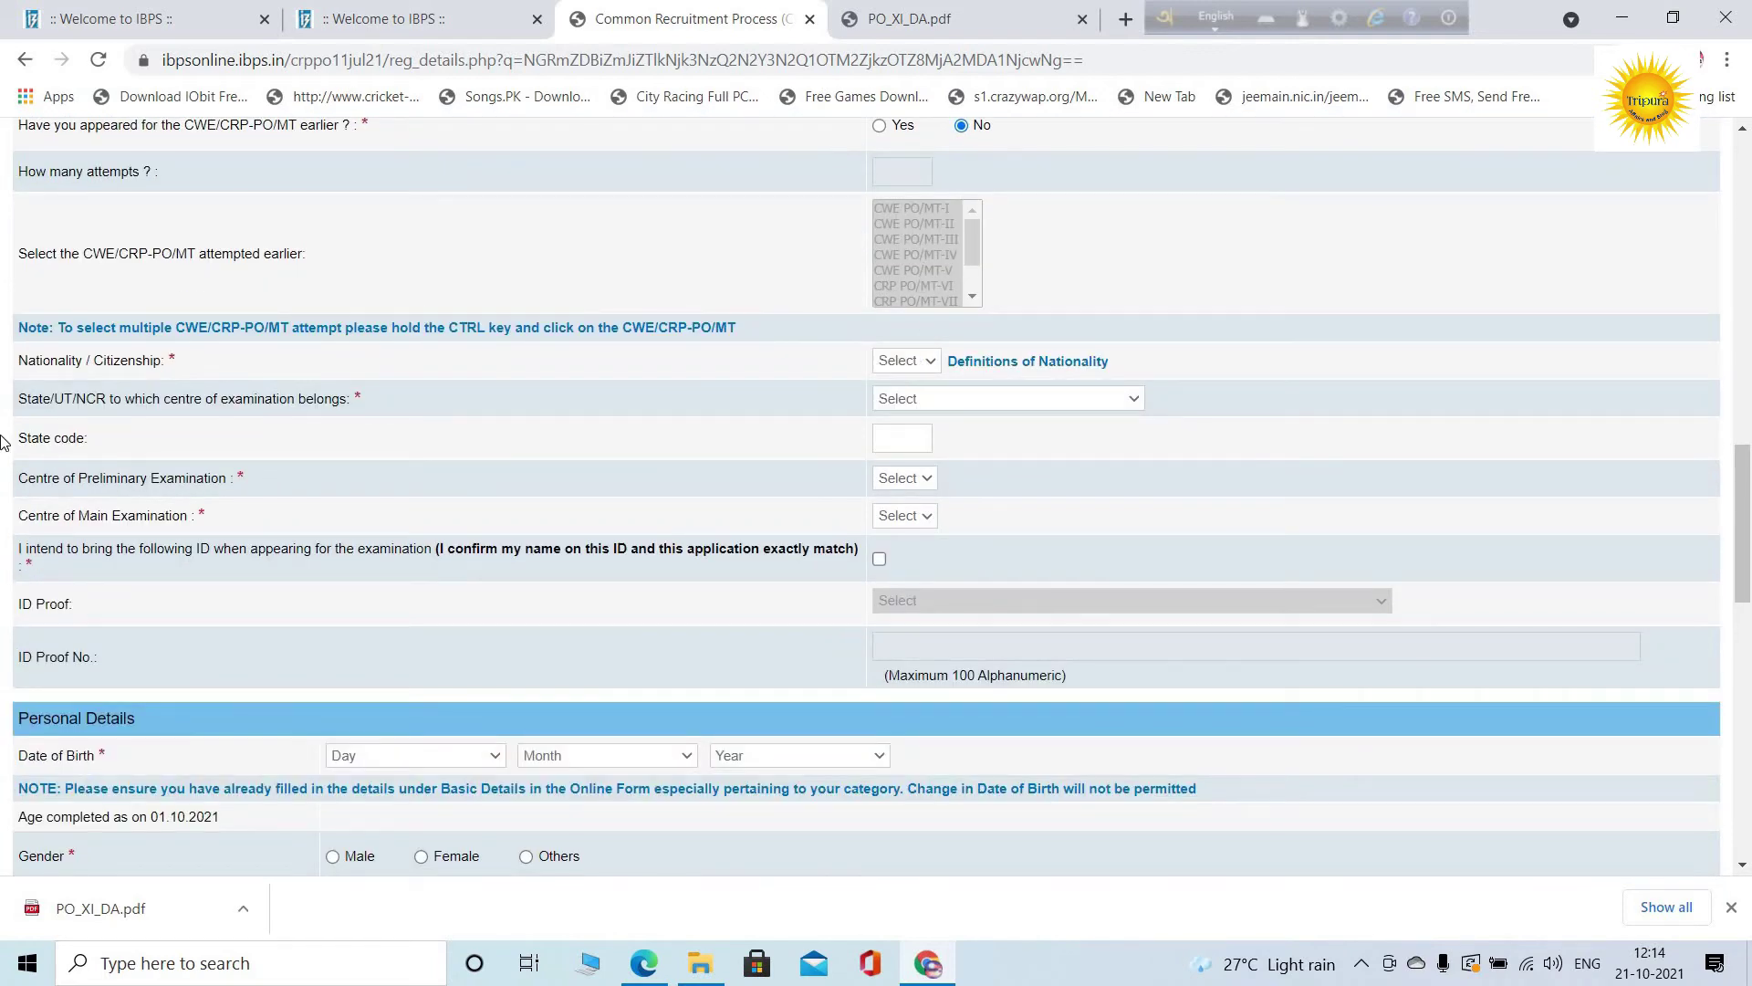
left_click(897, 360)
left_click(906, 399)
left_click(960, 399)
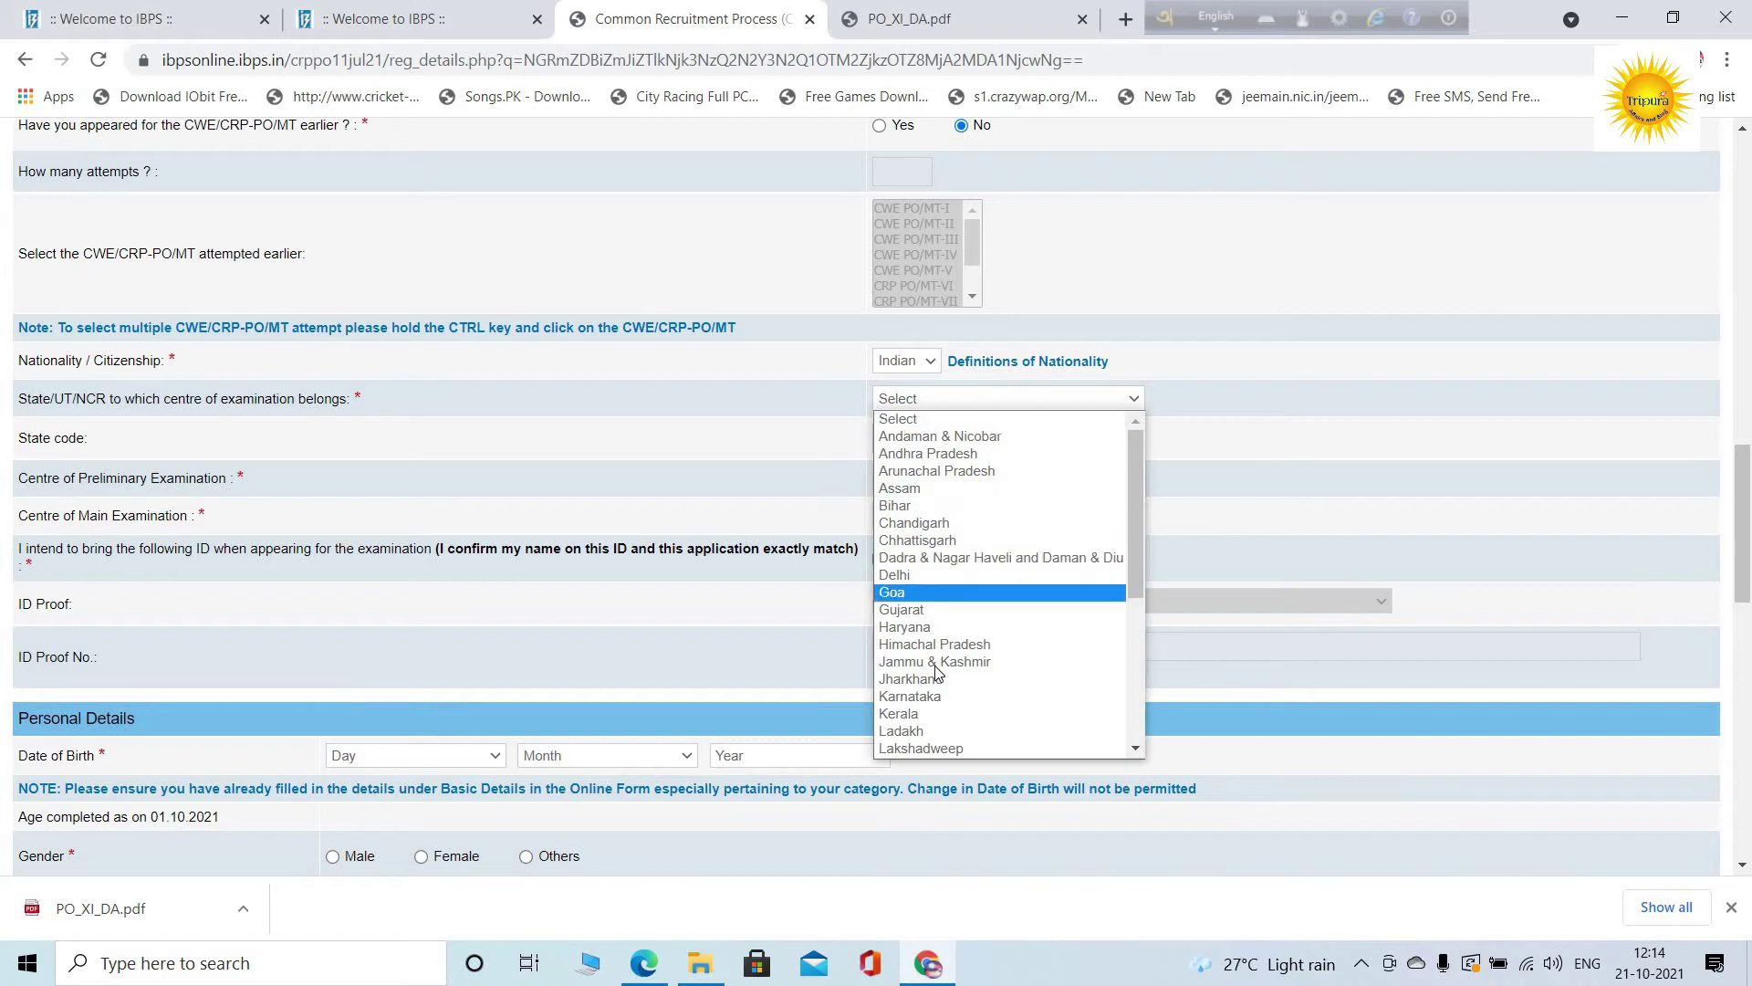
scroll(930, 698, "down", 5)
left_click(929, 698)
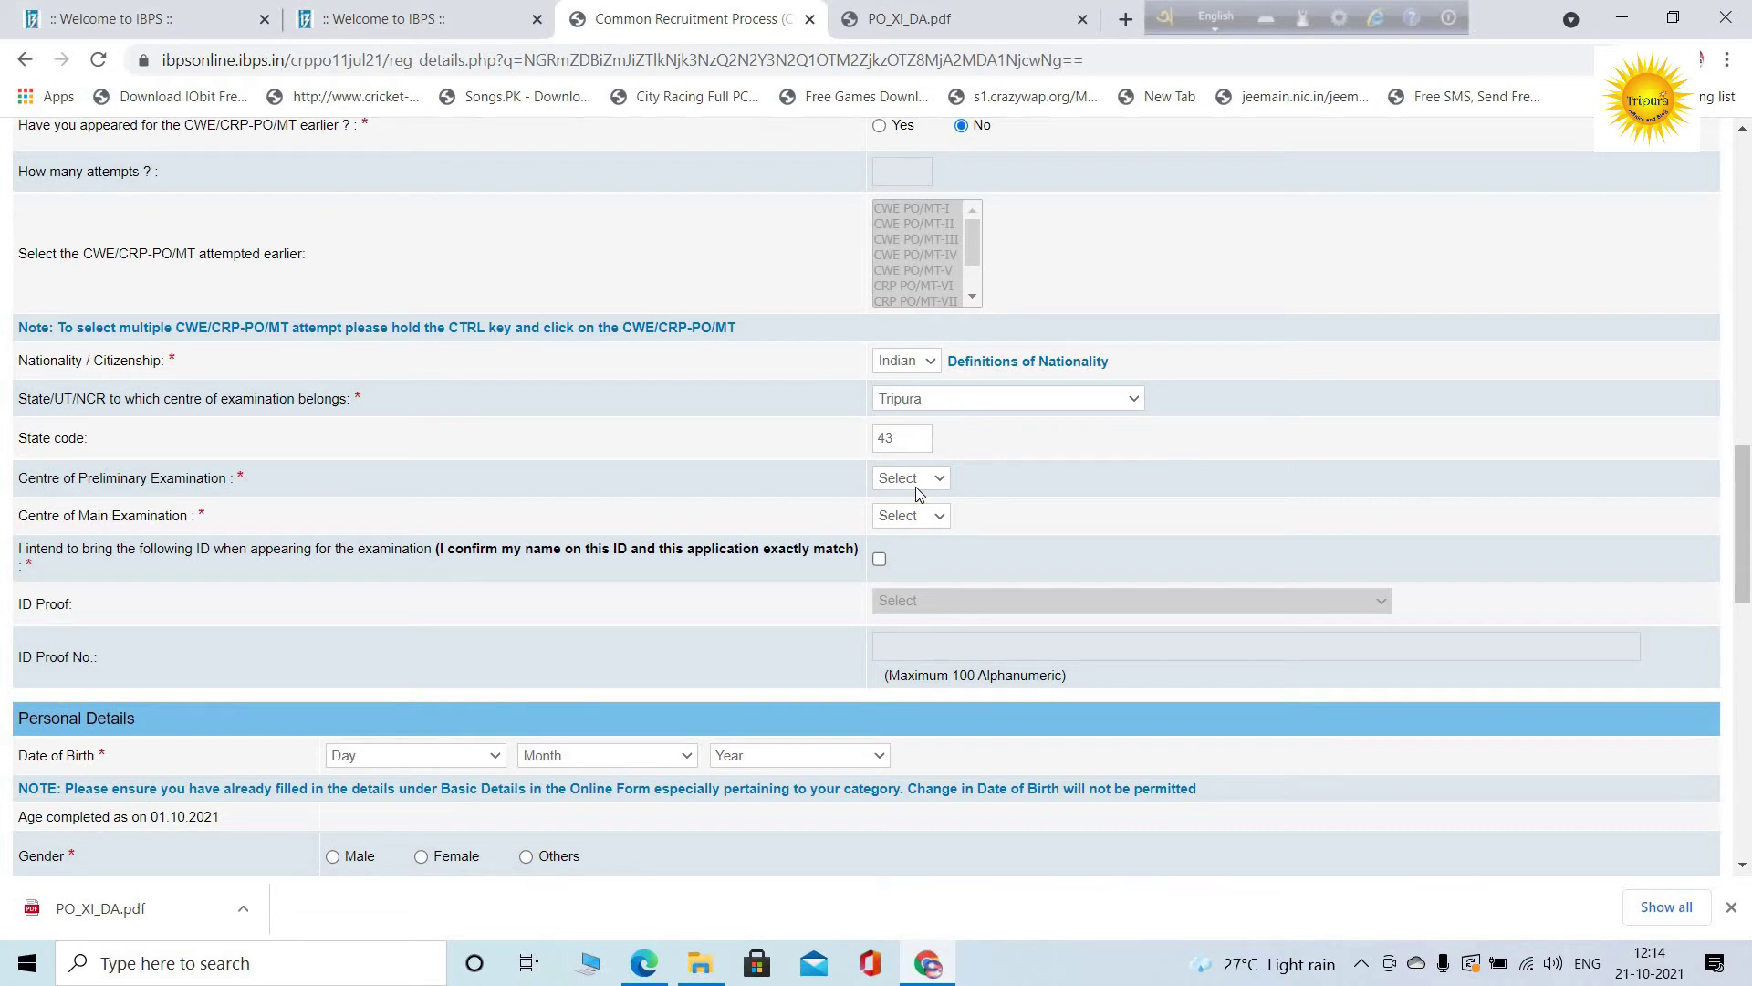
Choose Agartala for preliminary and main exam centres and tick the ID confirmation
left_click(916, 518)
left_click(911, 515)
left_click(912, 553)
scroll(910, 521, "down", 1)
scroll(910, 520, "down", 2)
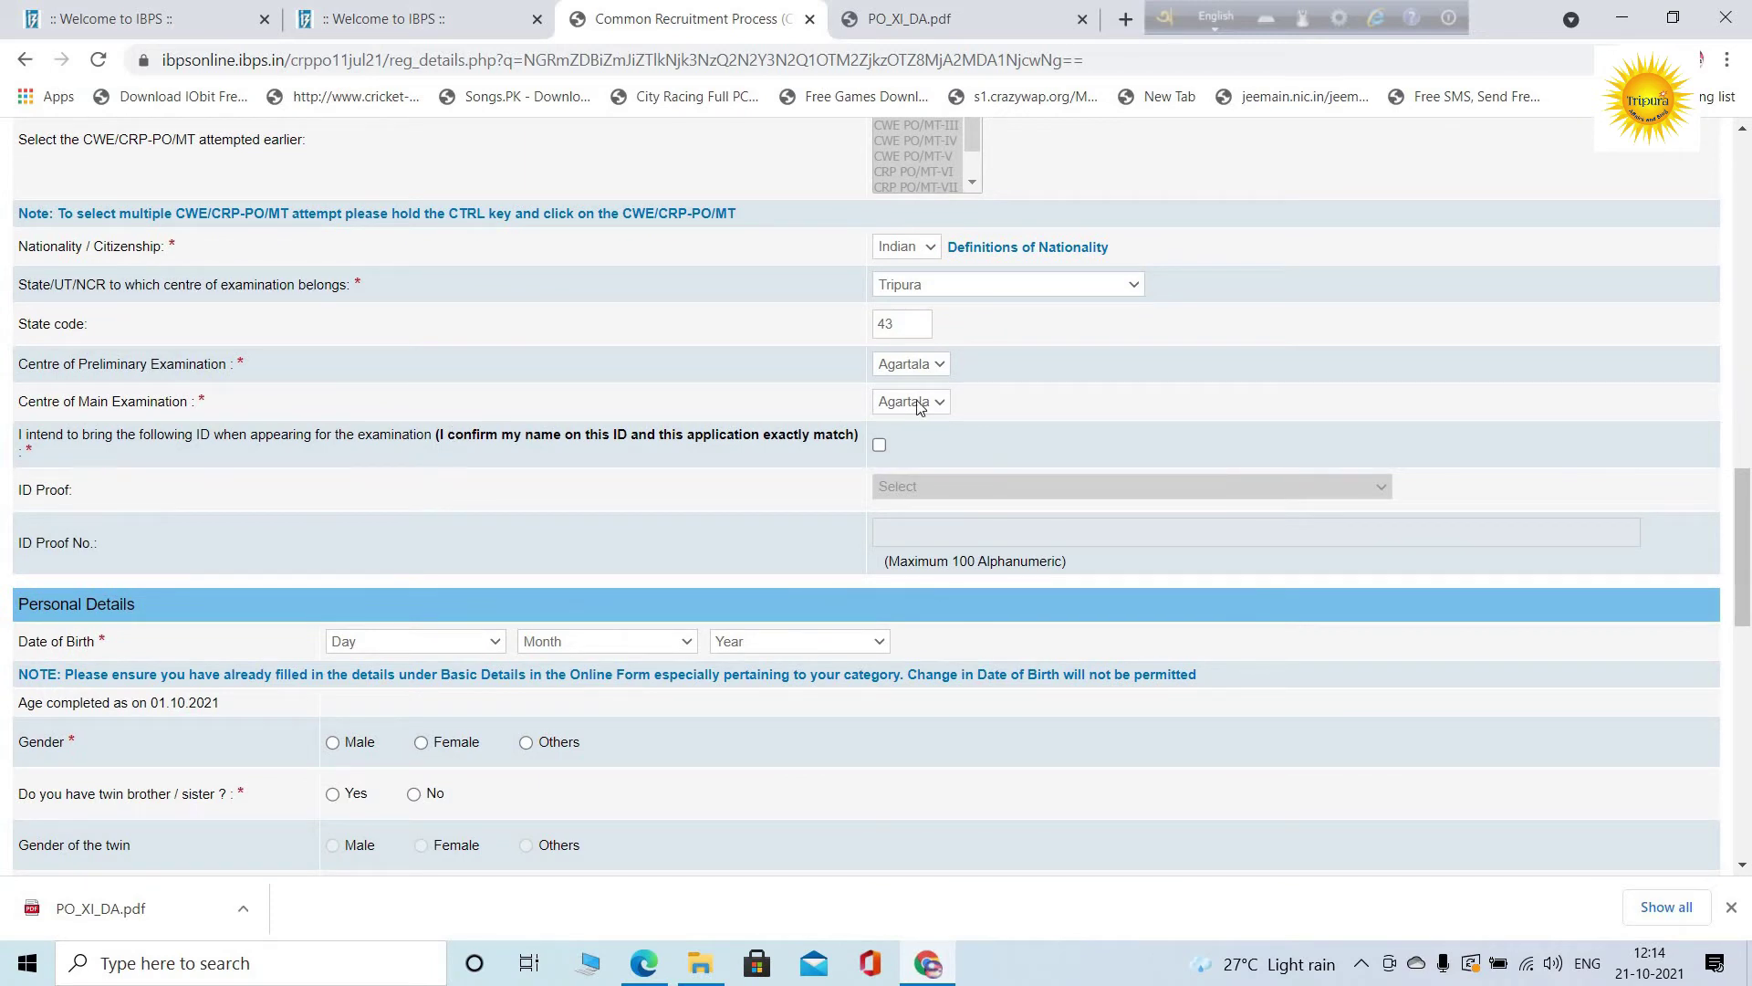
left_click(880, 443)
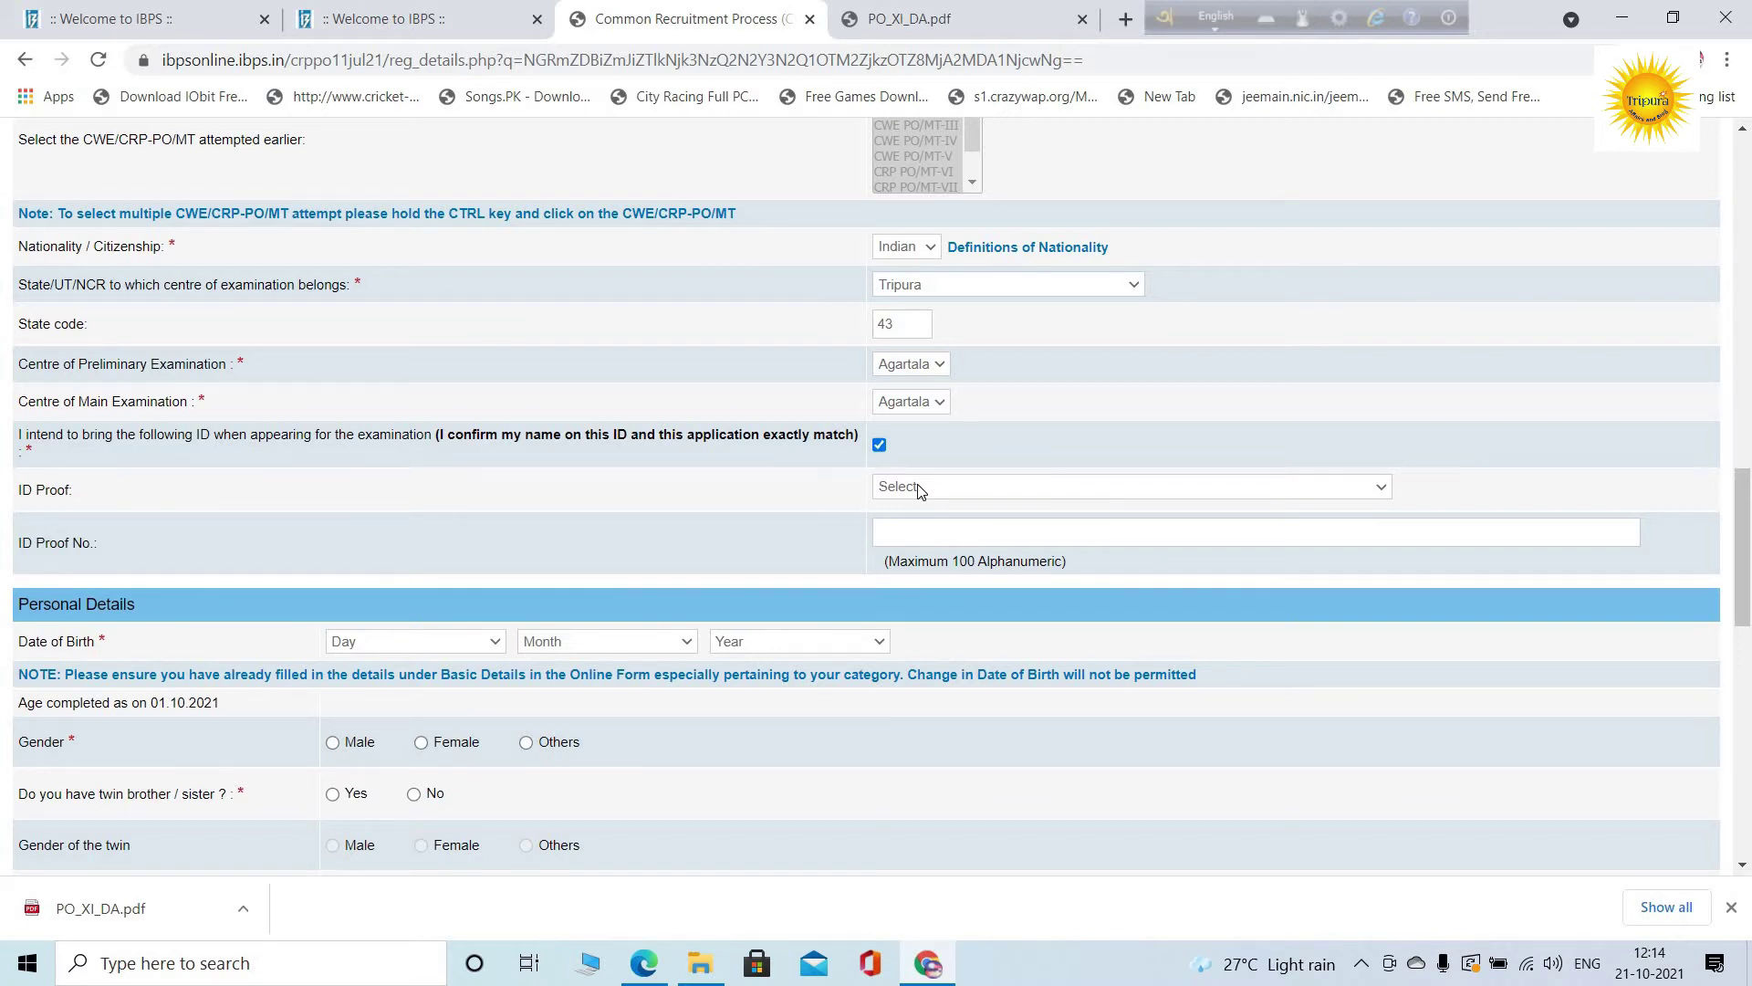
Choose PAN Card as the ID proof type and enter the PAN number
left_click(918, 488)
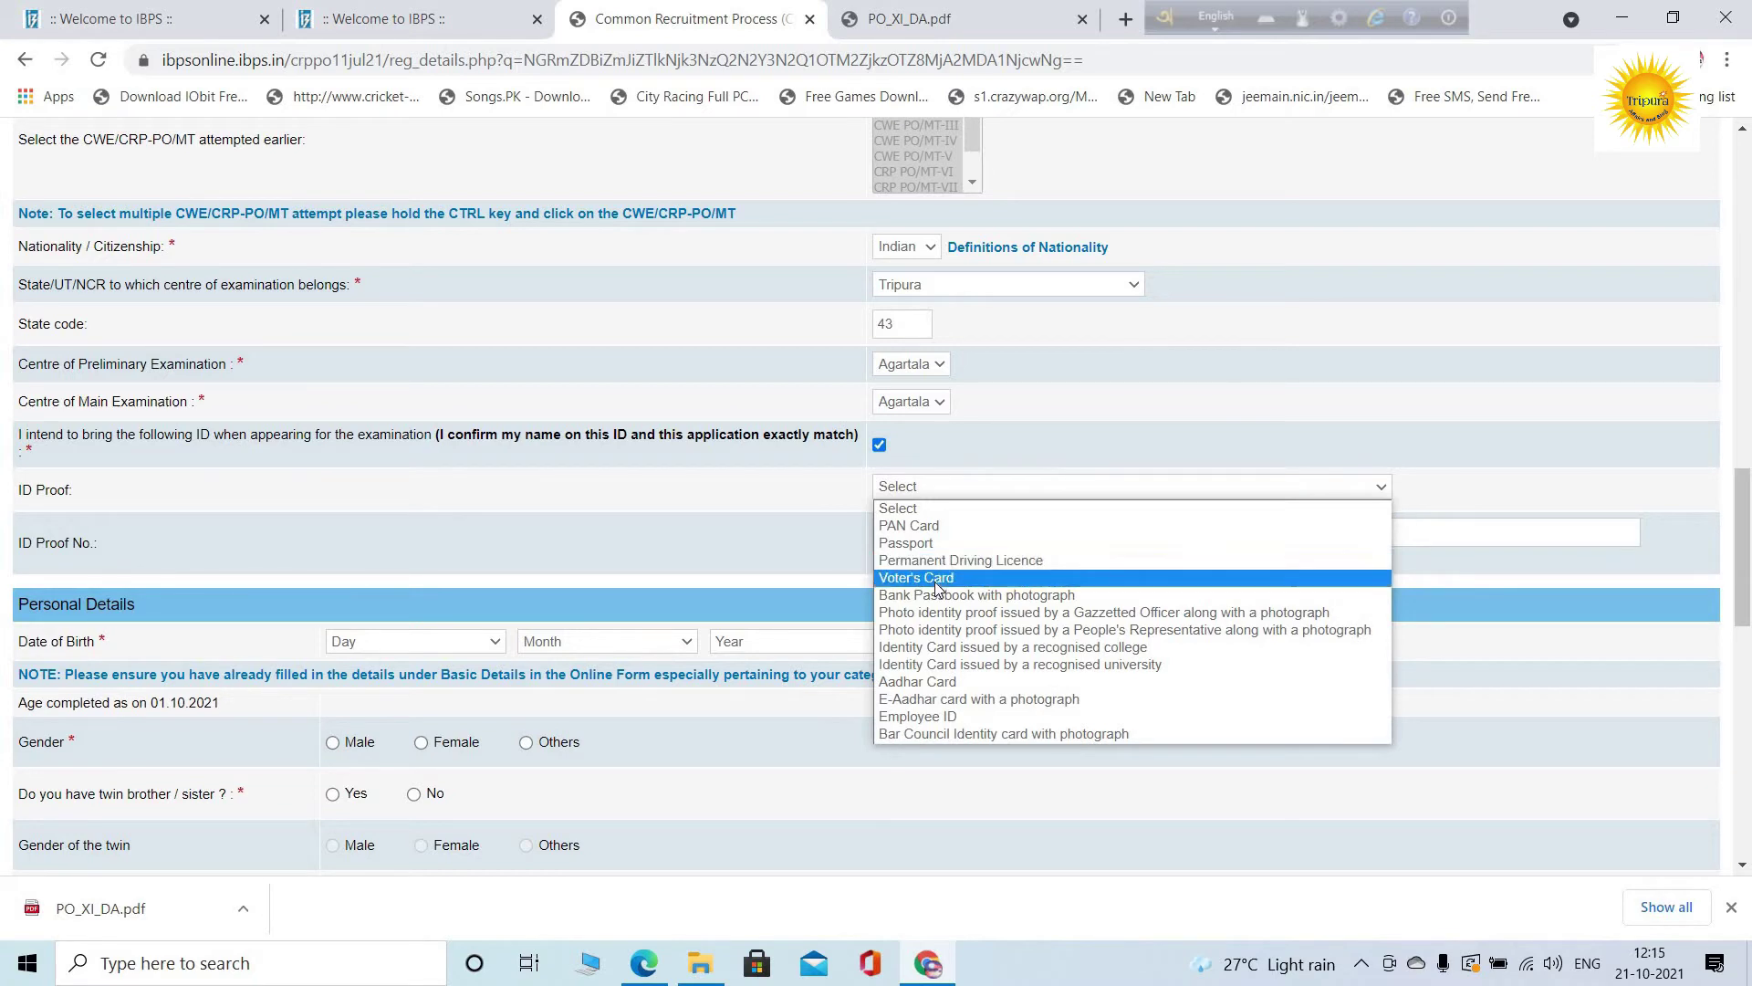
left_click(973, 484)
left_click(975, 493)
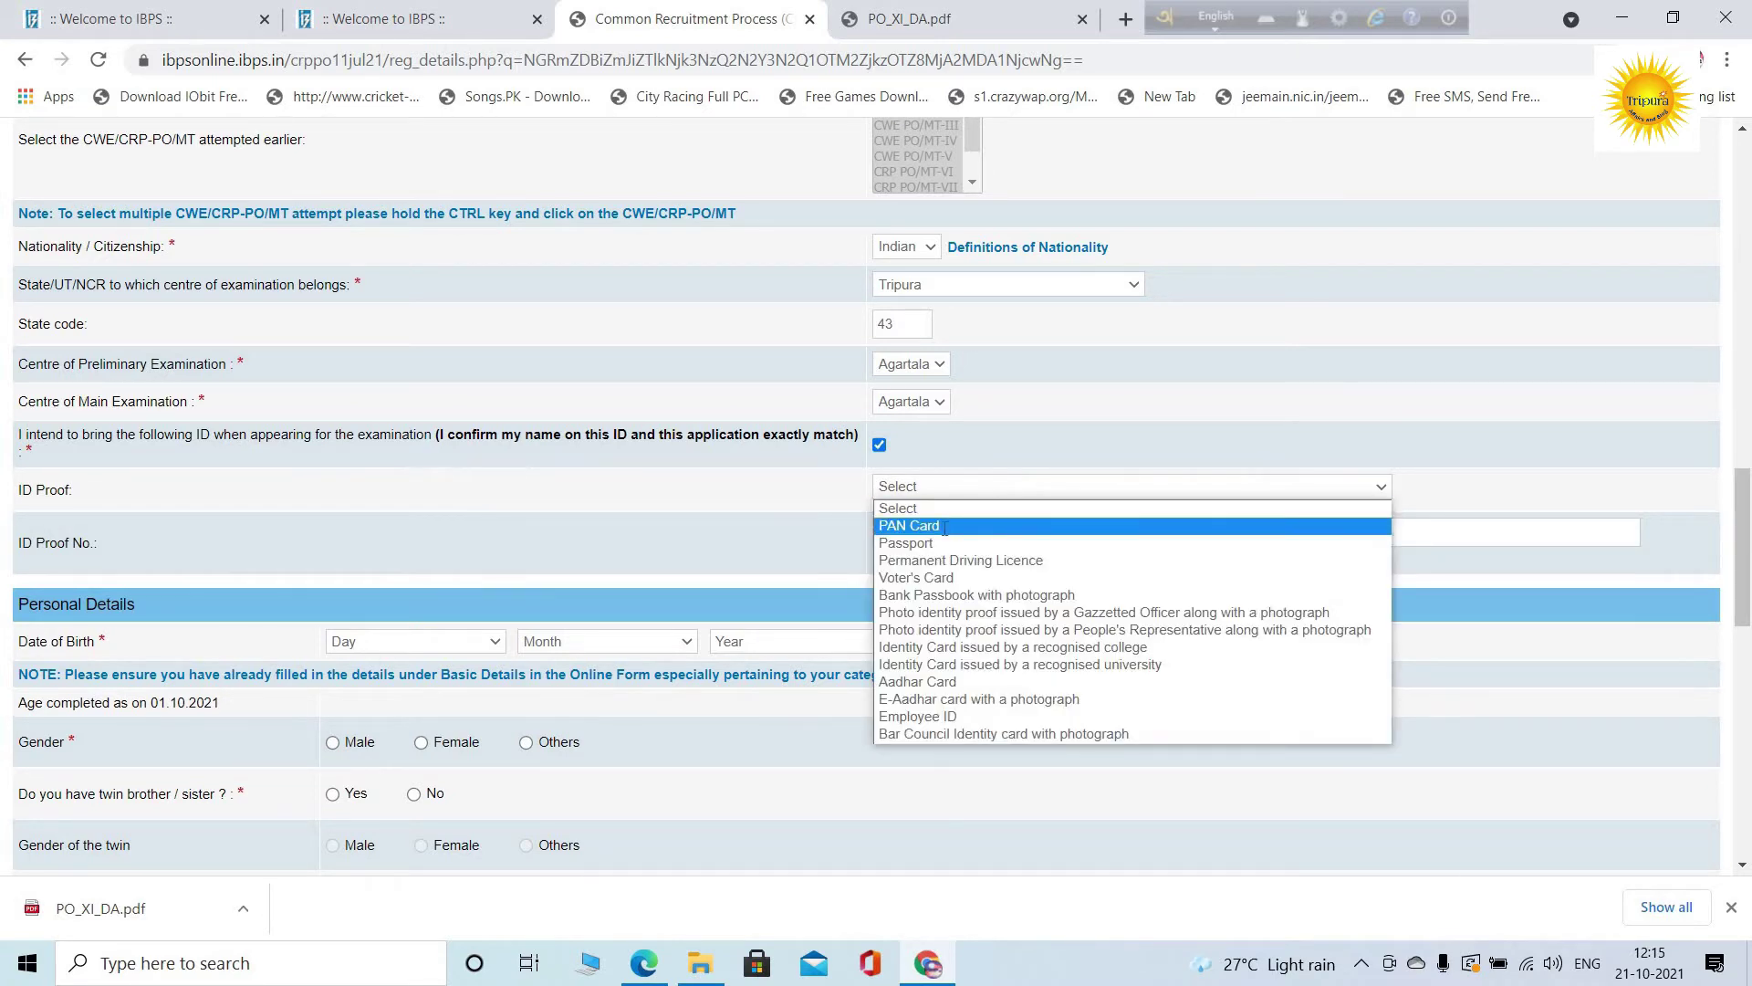
left_click(945, 523)
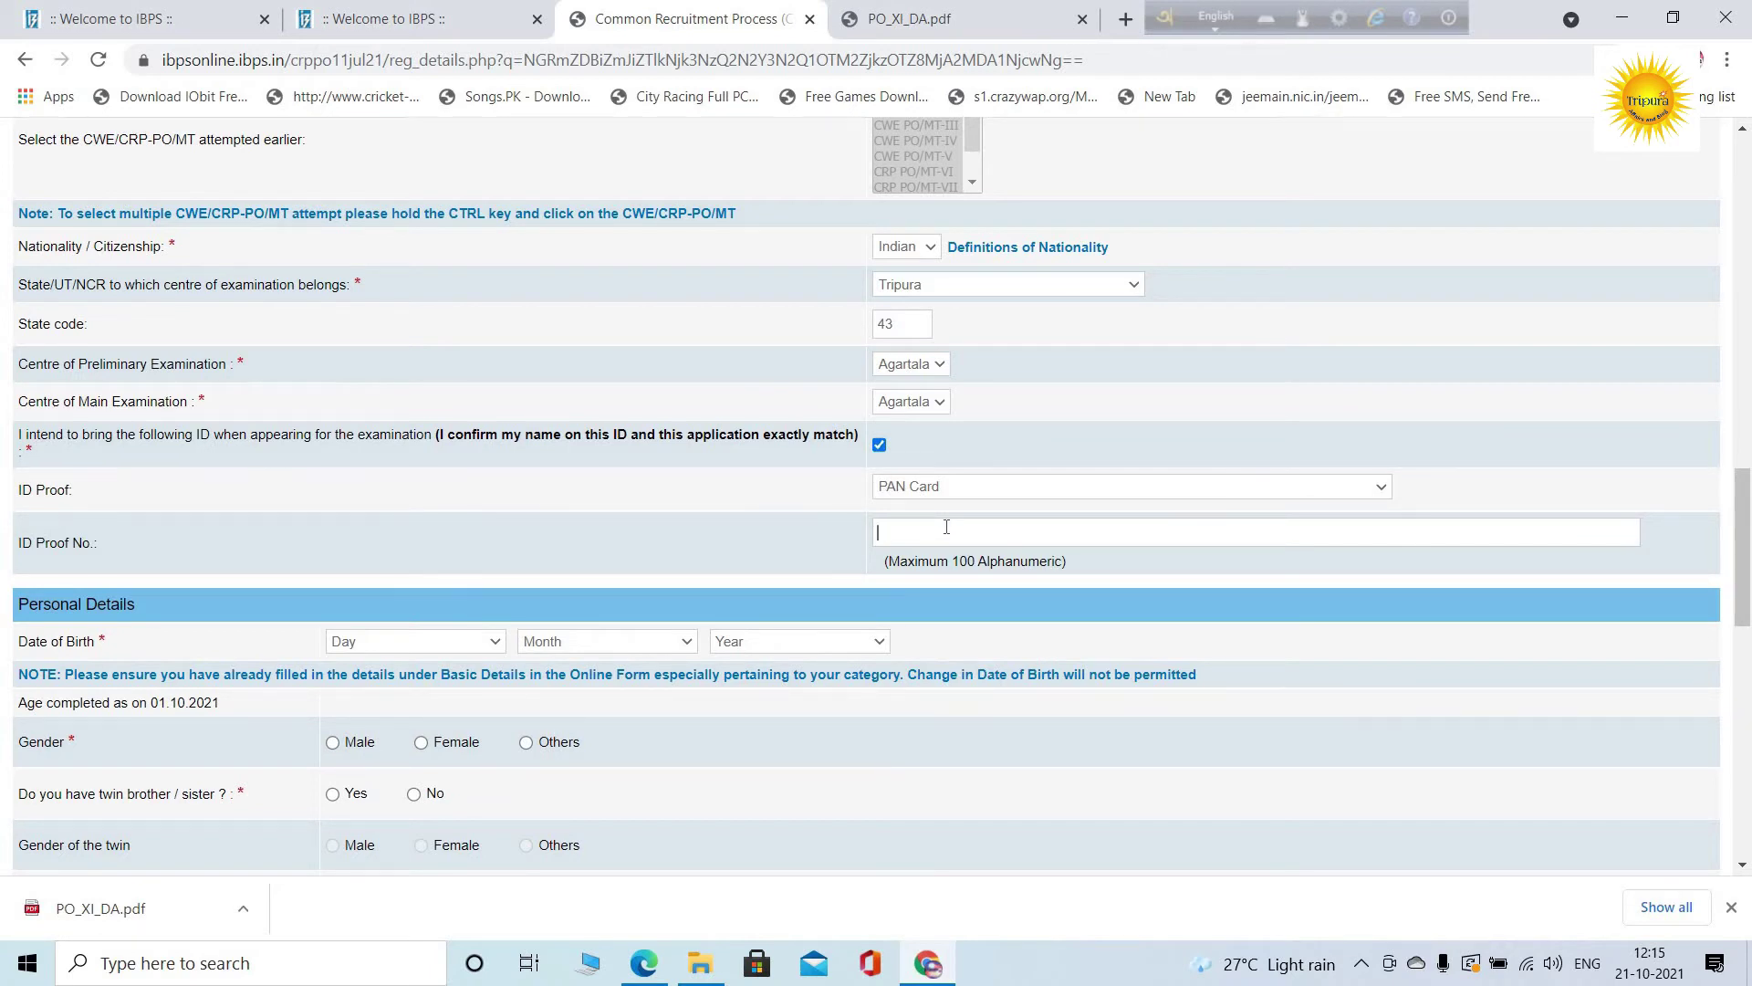
Set the date of birth to December 1992 in the day, month and year lists
left_click(426, 649)
scroll(466, 602, "down", 3)
scroll(448, 612, "down", 1)
left_click(600, 643)
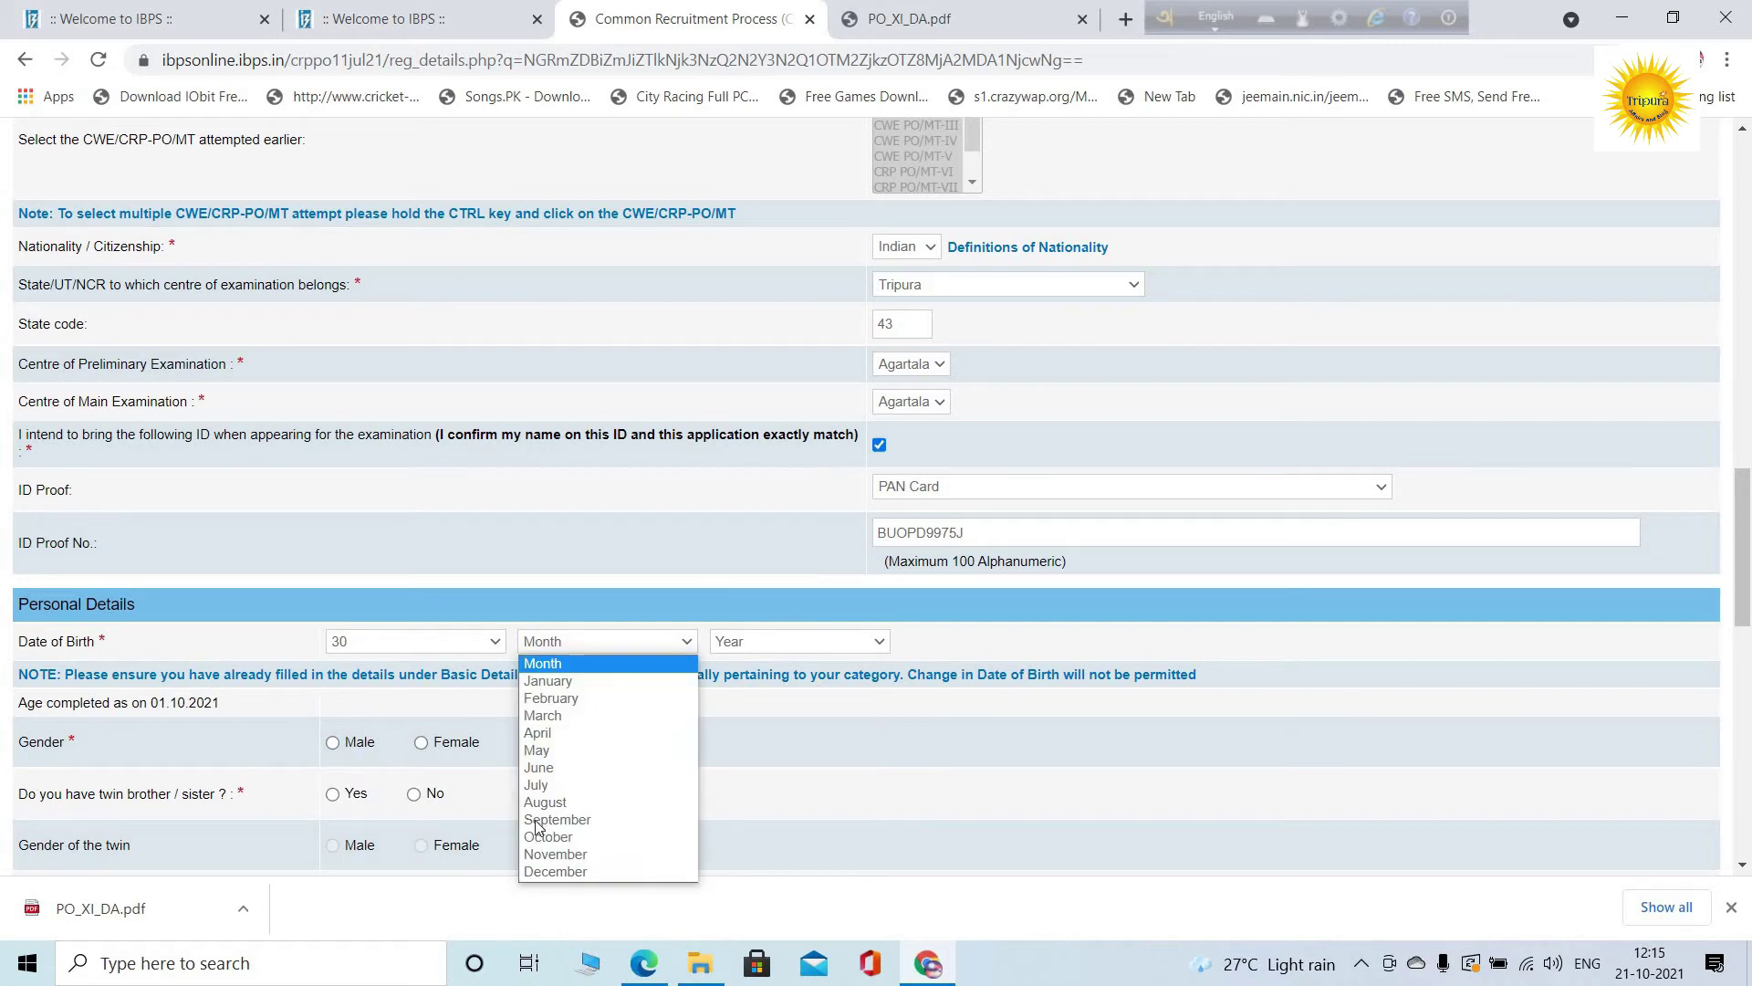
left_click(555, 871)
left_click(802, 642)
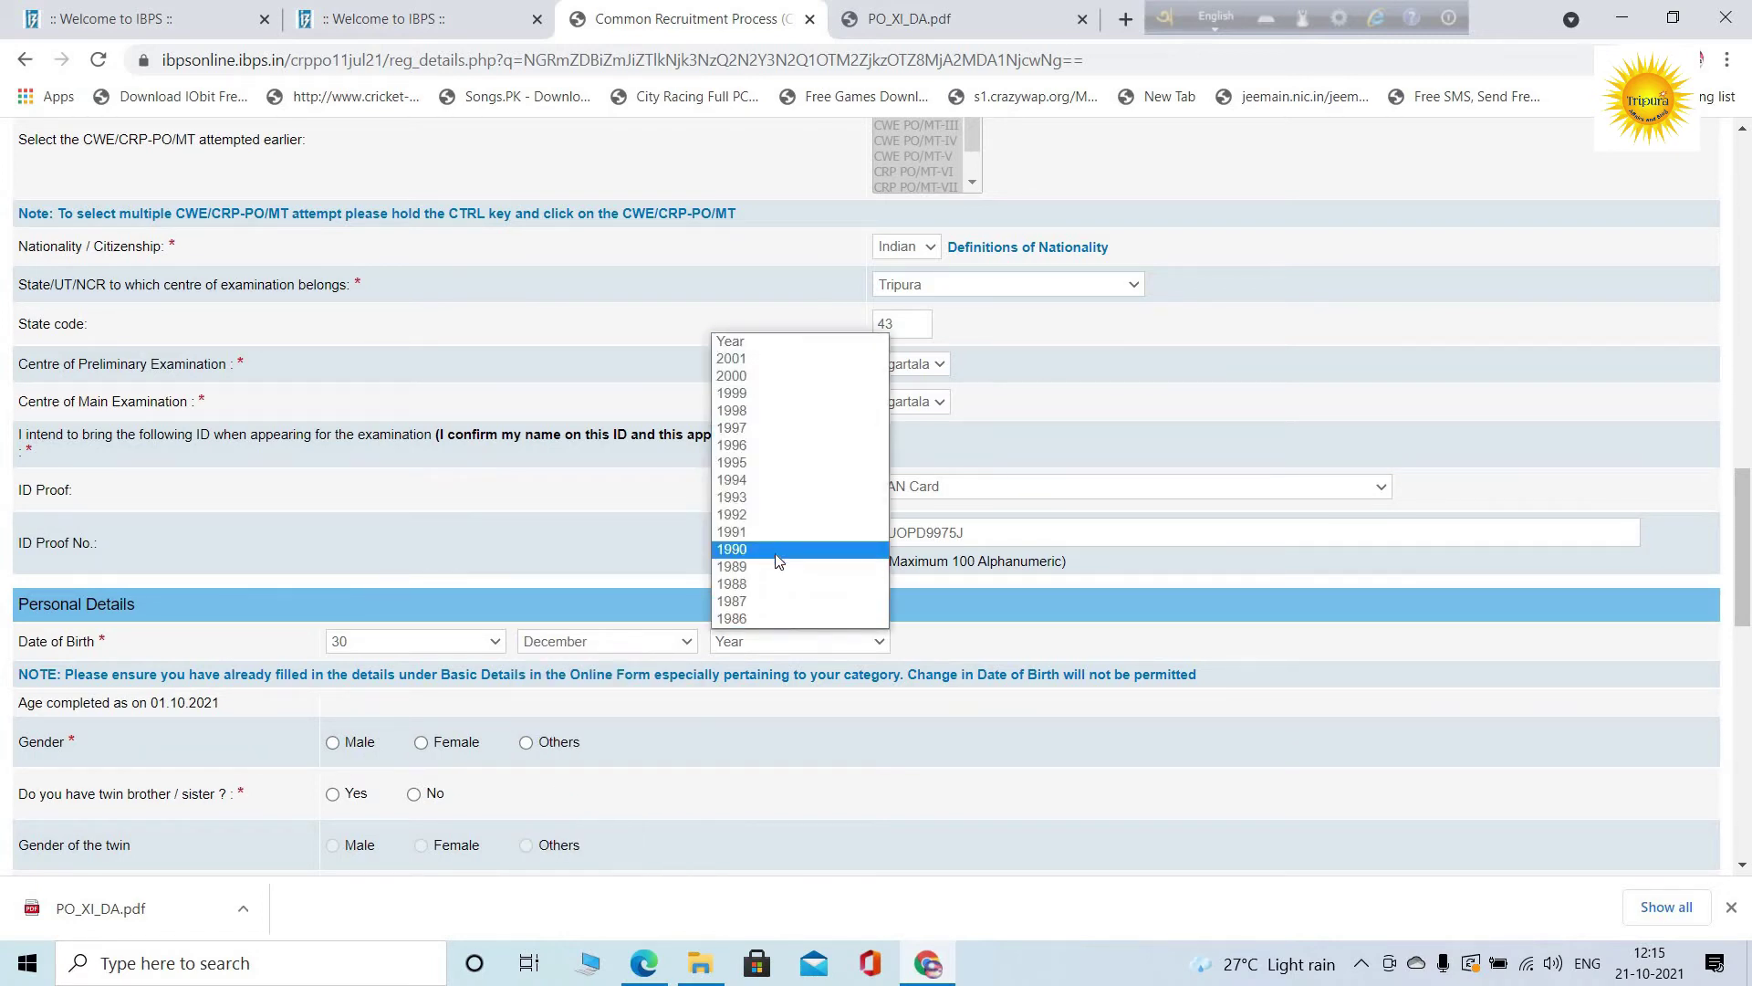
left_click(772, 513)
Set gender to Male, answer No to having a twin, and mark Unmarried
scroll(314, 600, "down", 1)
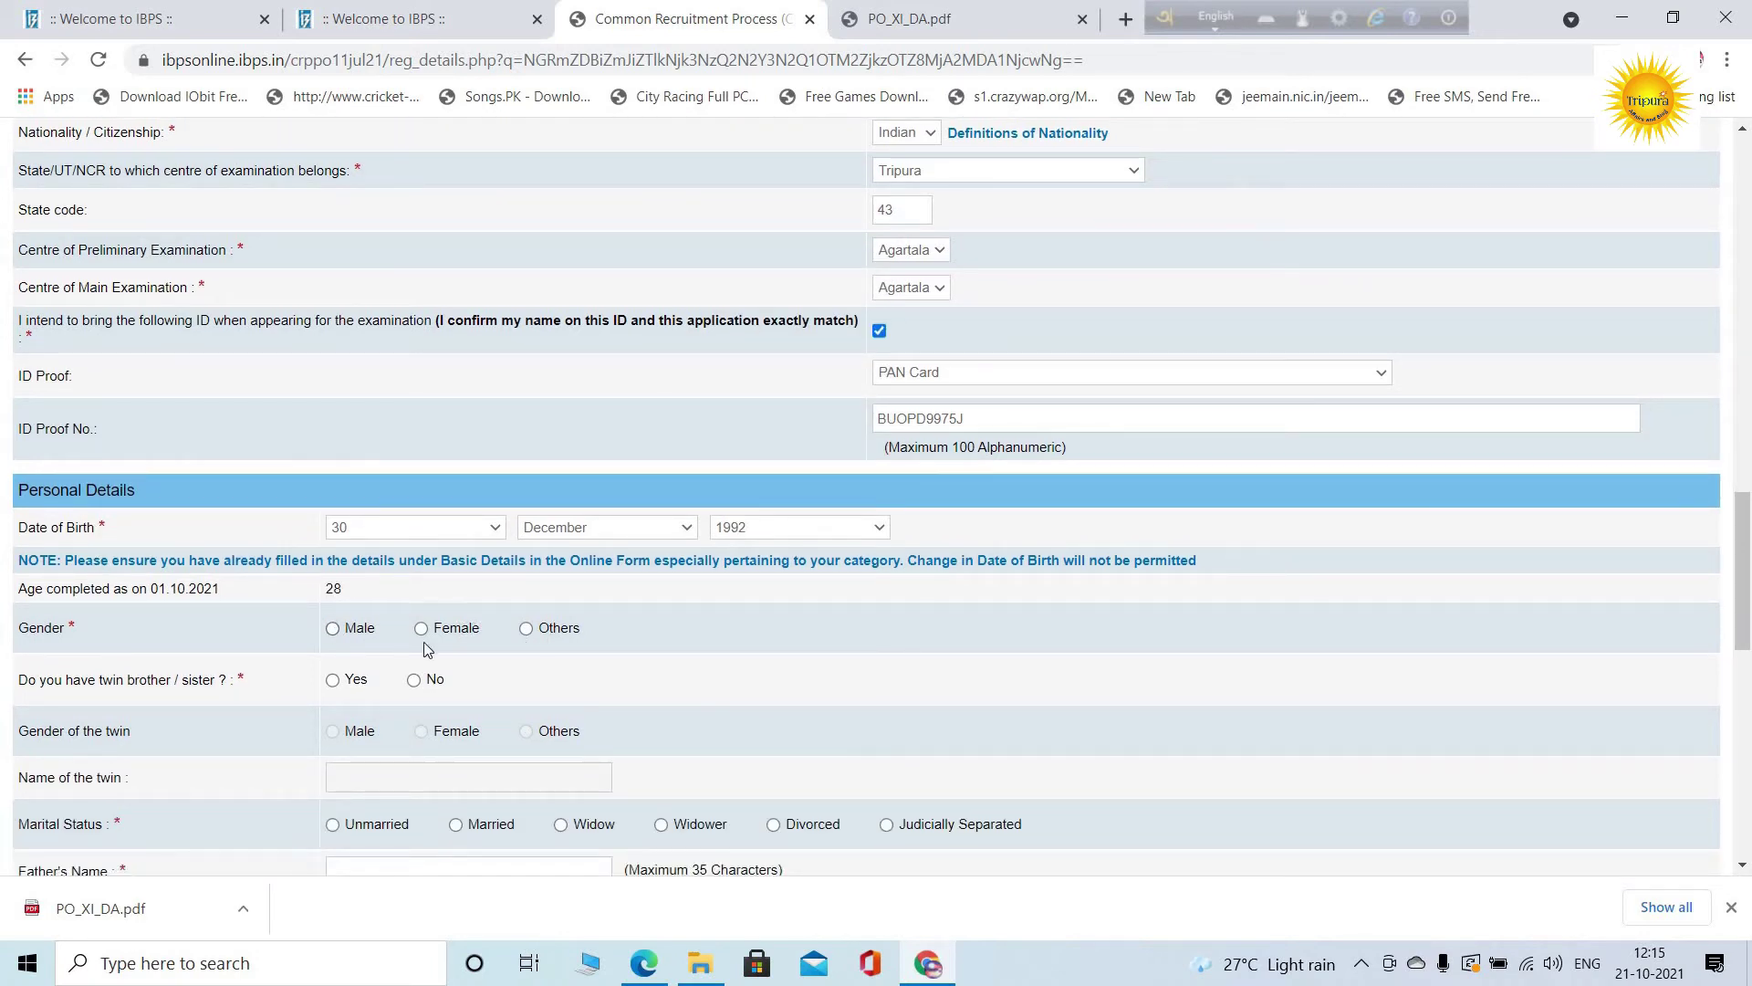
left_click(337, 630)
scroll(228, 602, "down", 1)
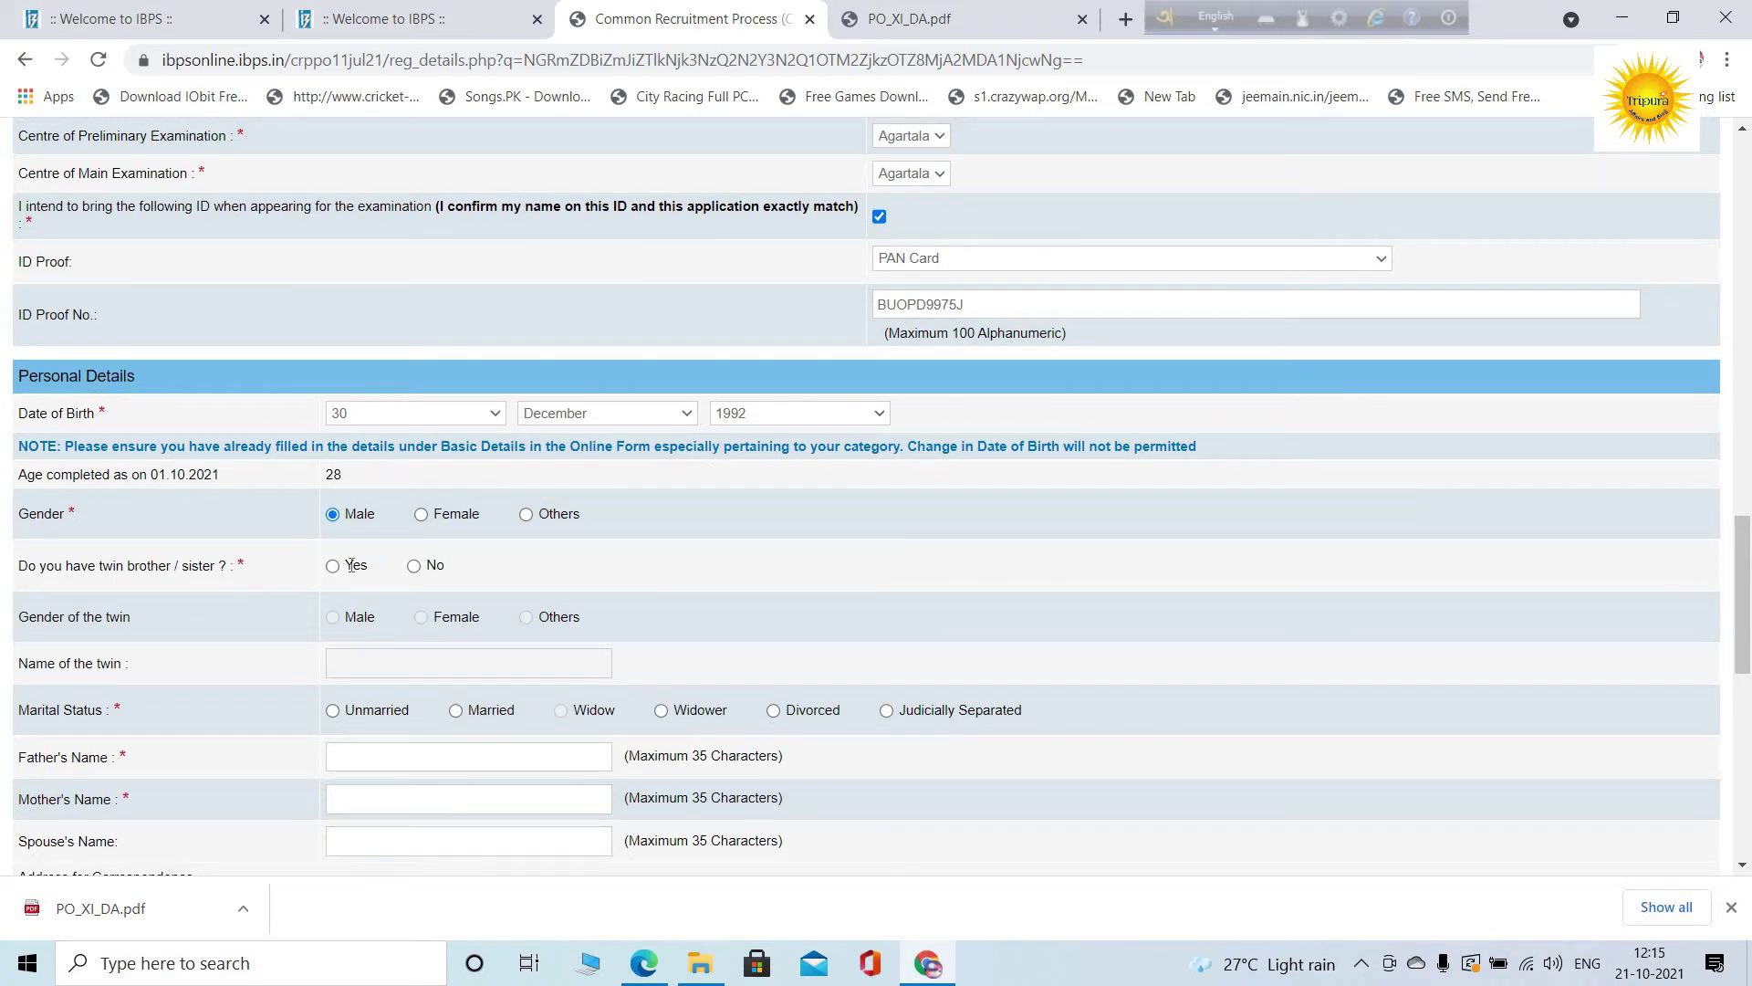
left_click(414, 565)
scroll(502, 620, "down", 1)
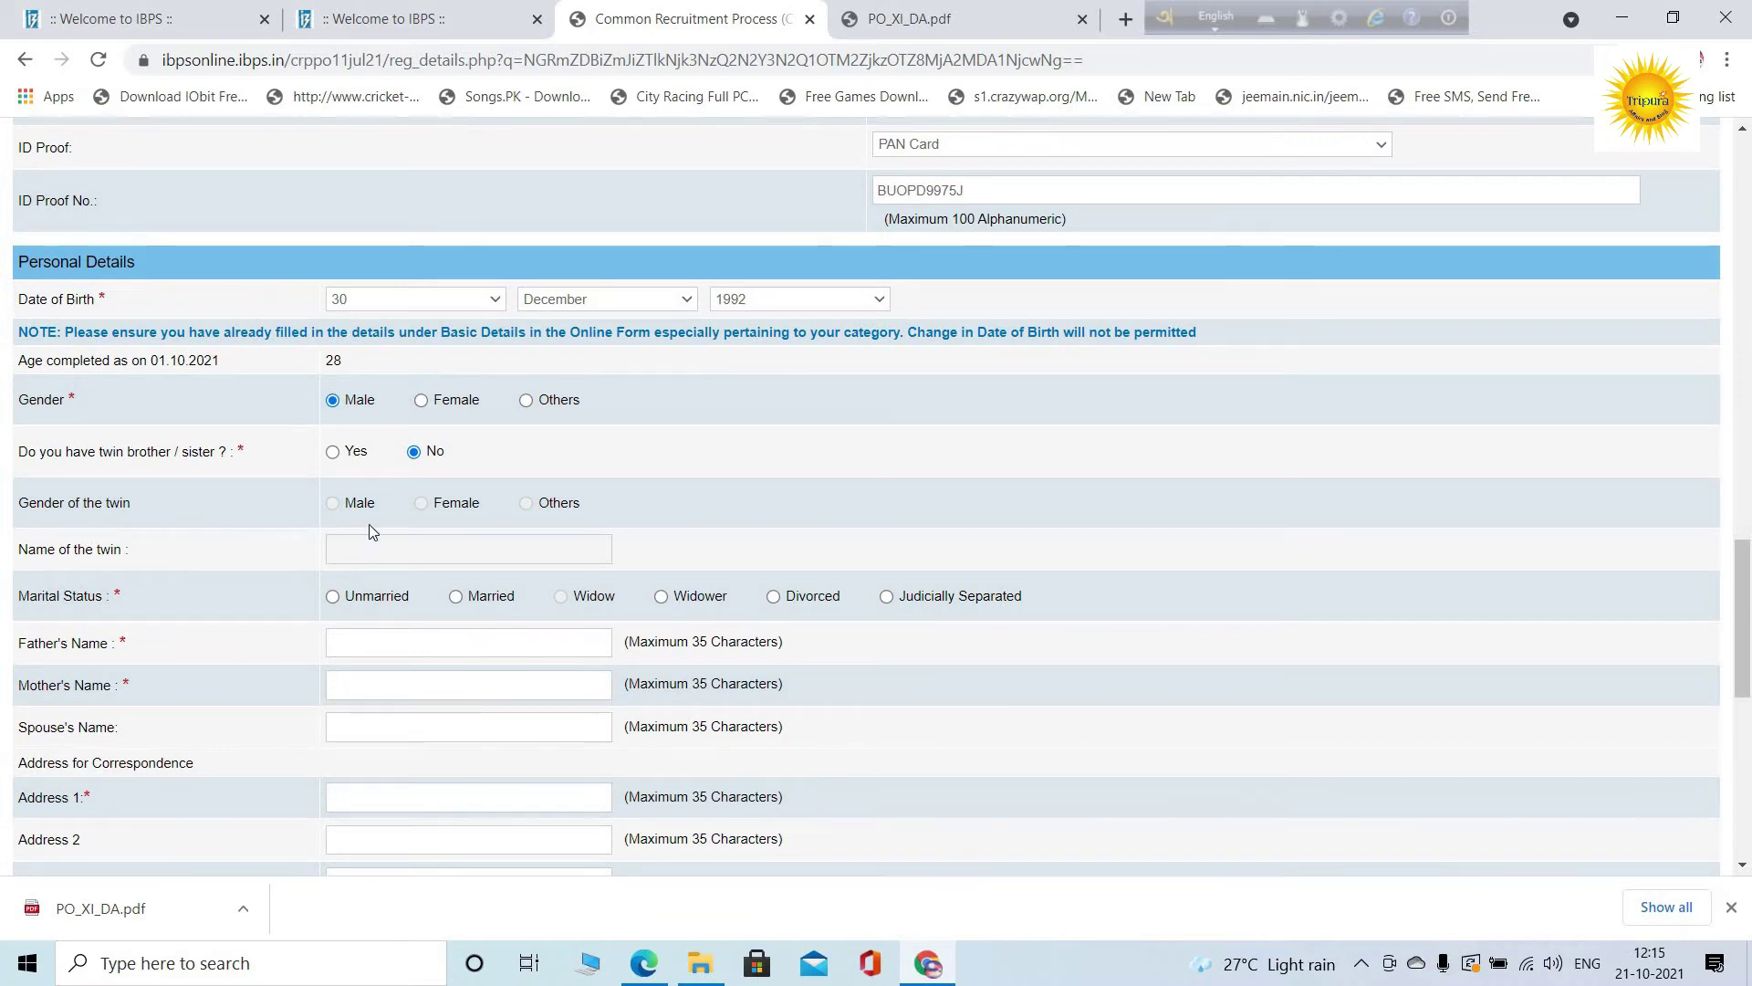
left_click(334, 597)
scroll(372, 520, "down", 3)
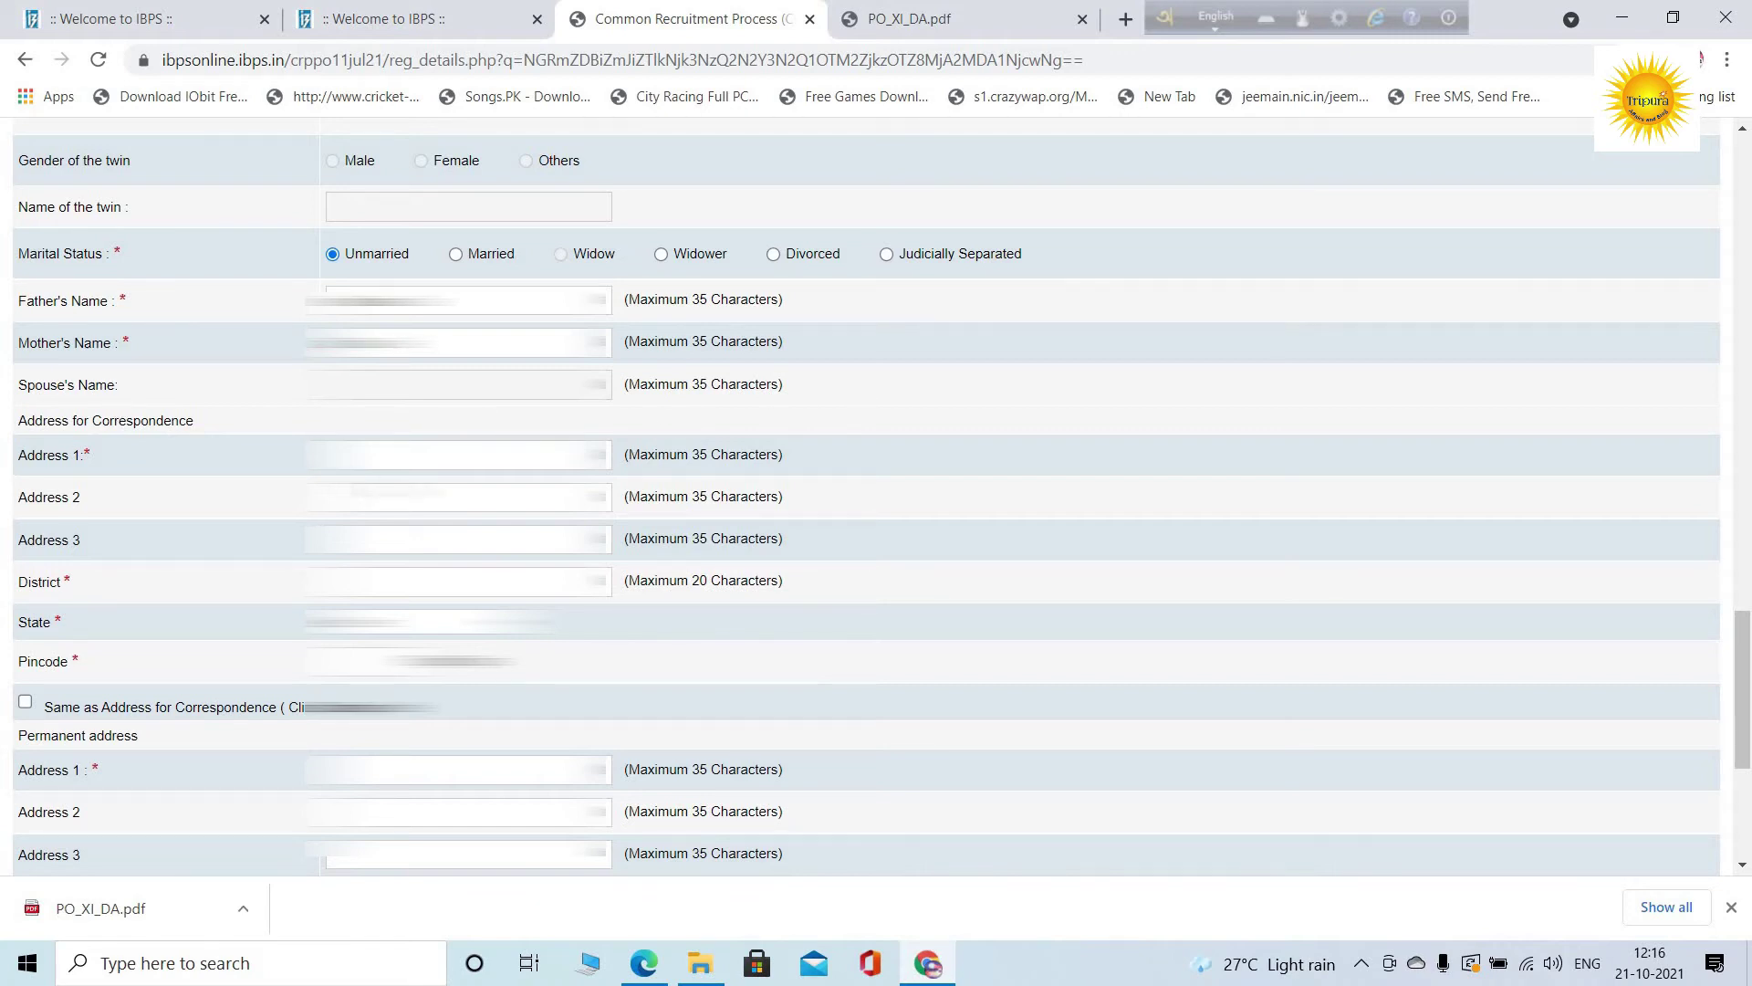
Autofill the correspondence address from a saved address and confirm its state is Tripura
left_click(456, 455)
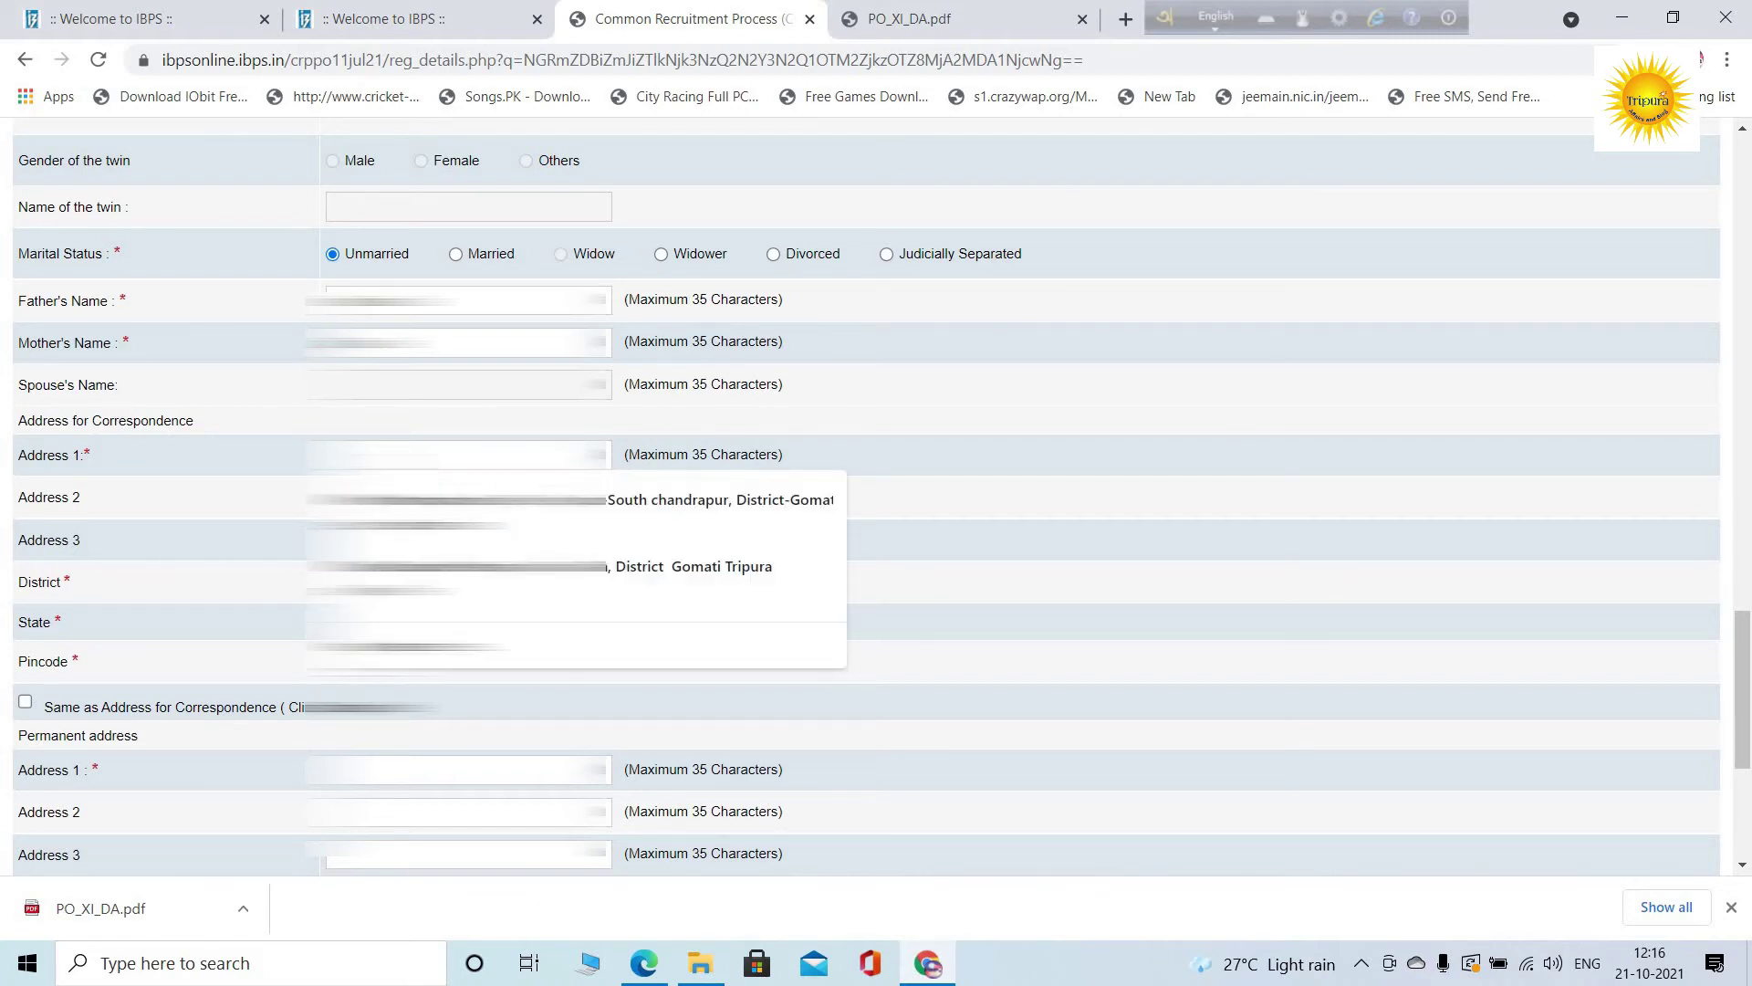
key("Down")
key("Return")
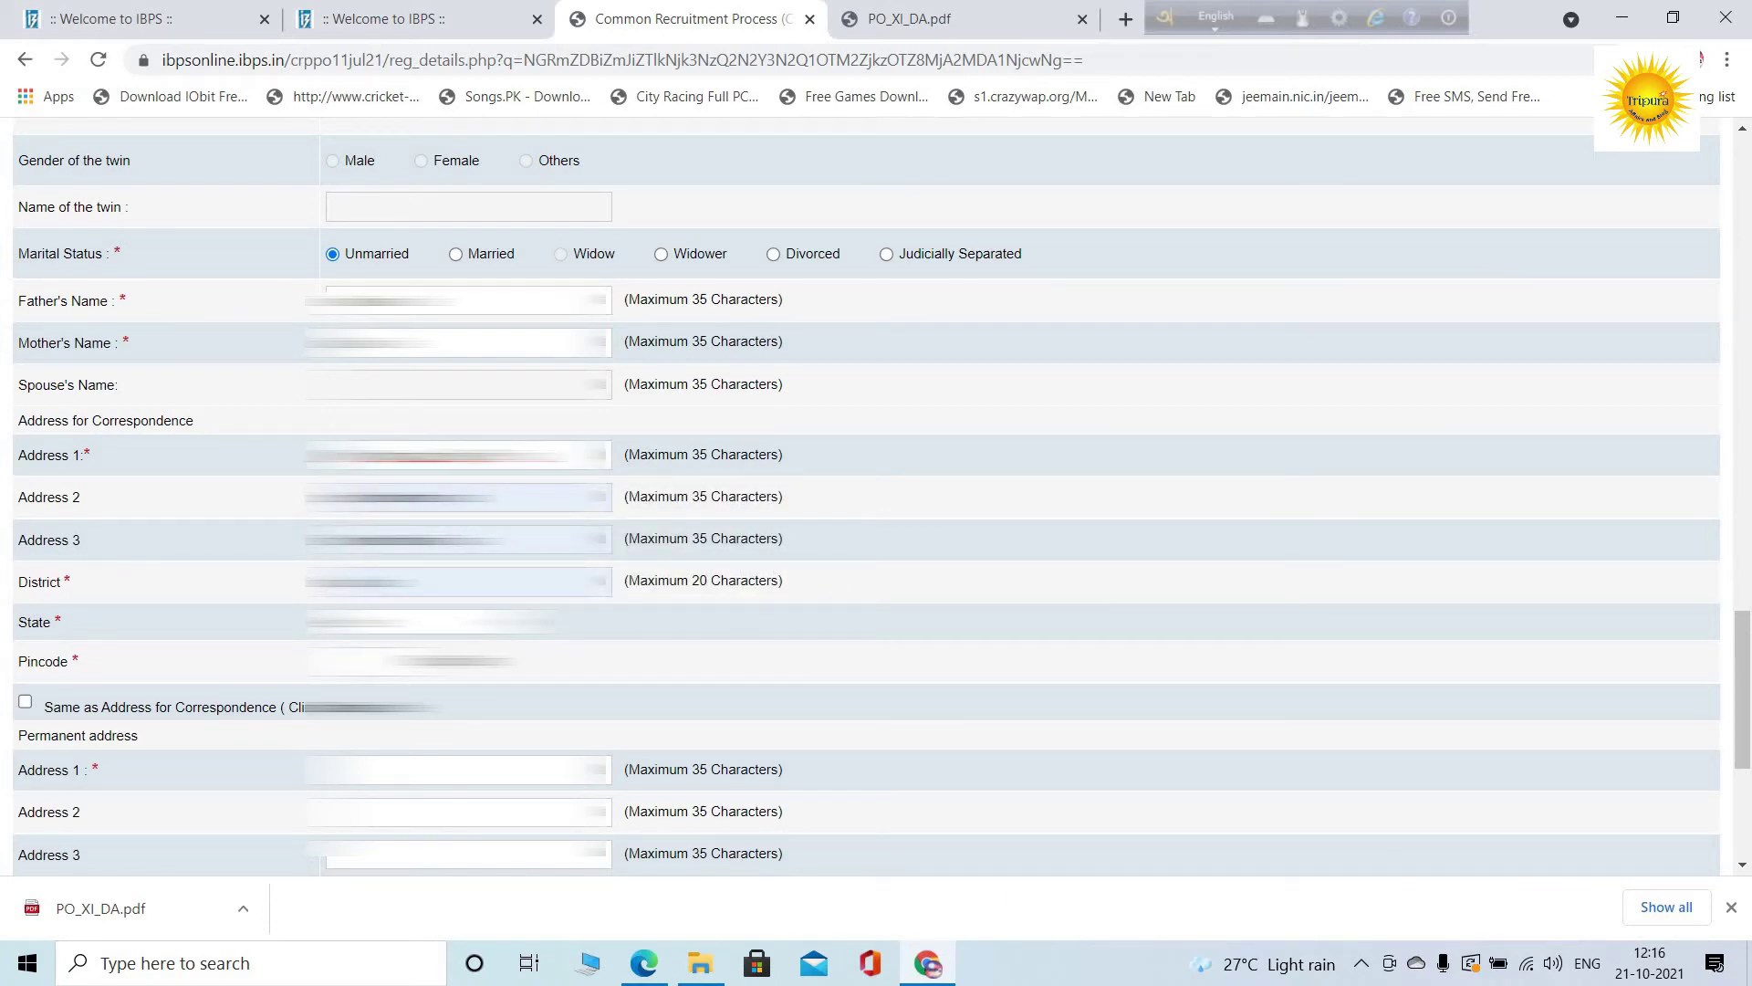
left_click(849, 418)
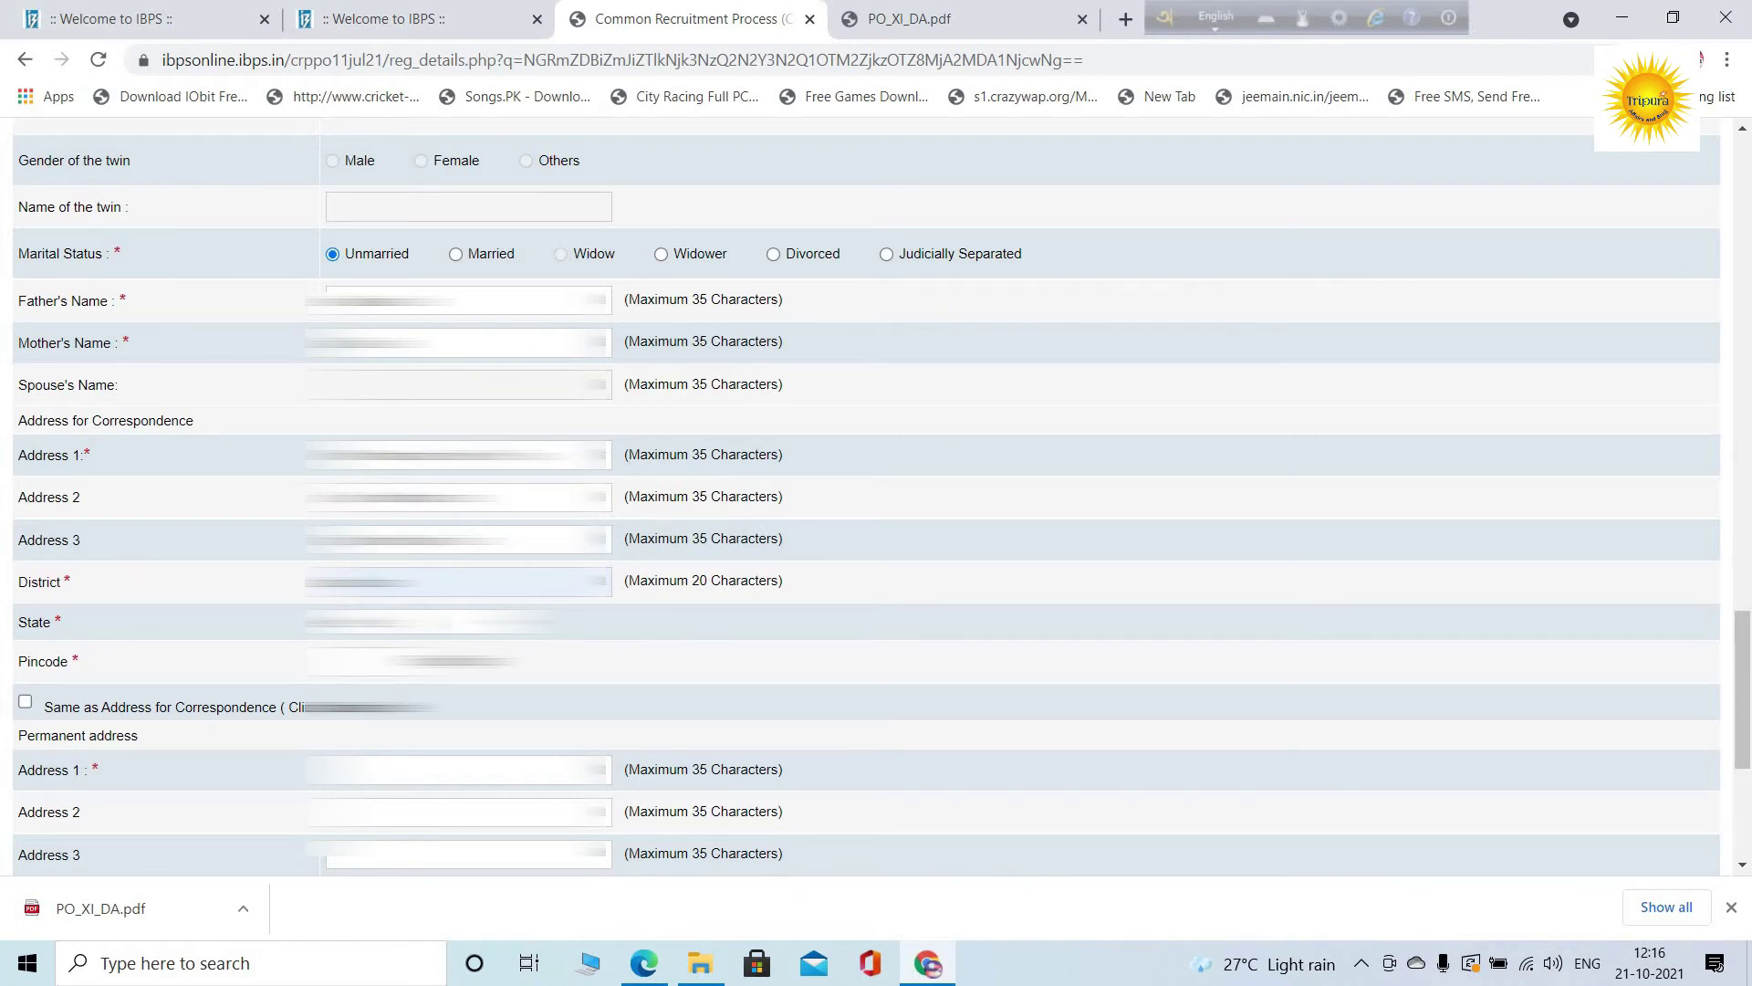
left_click(429, 621)
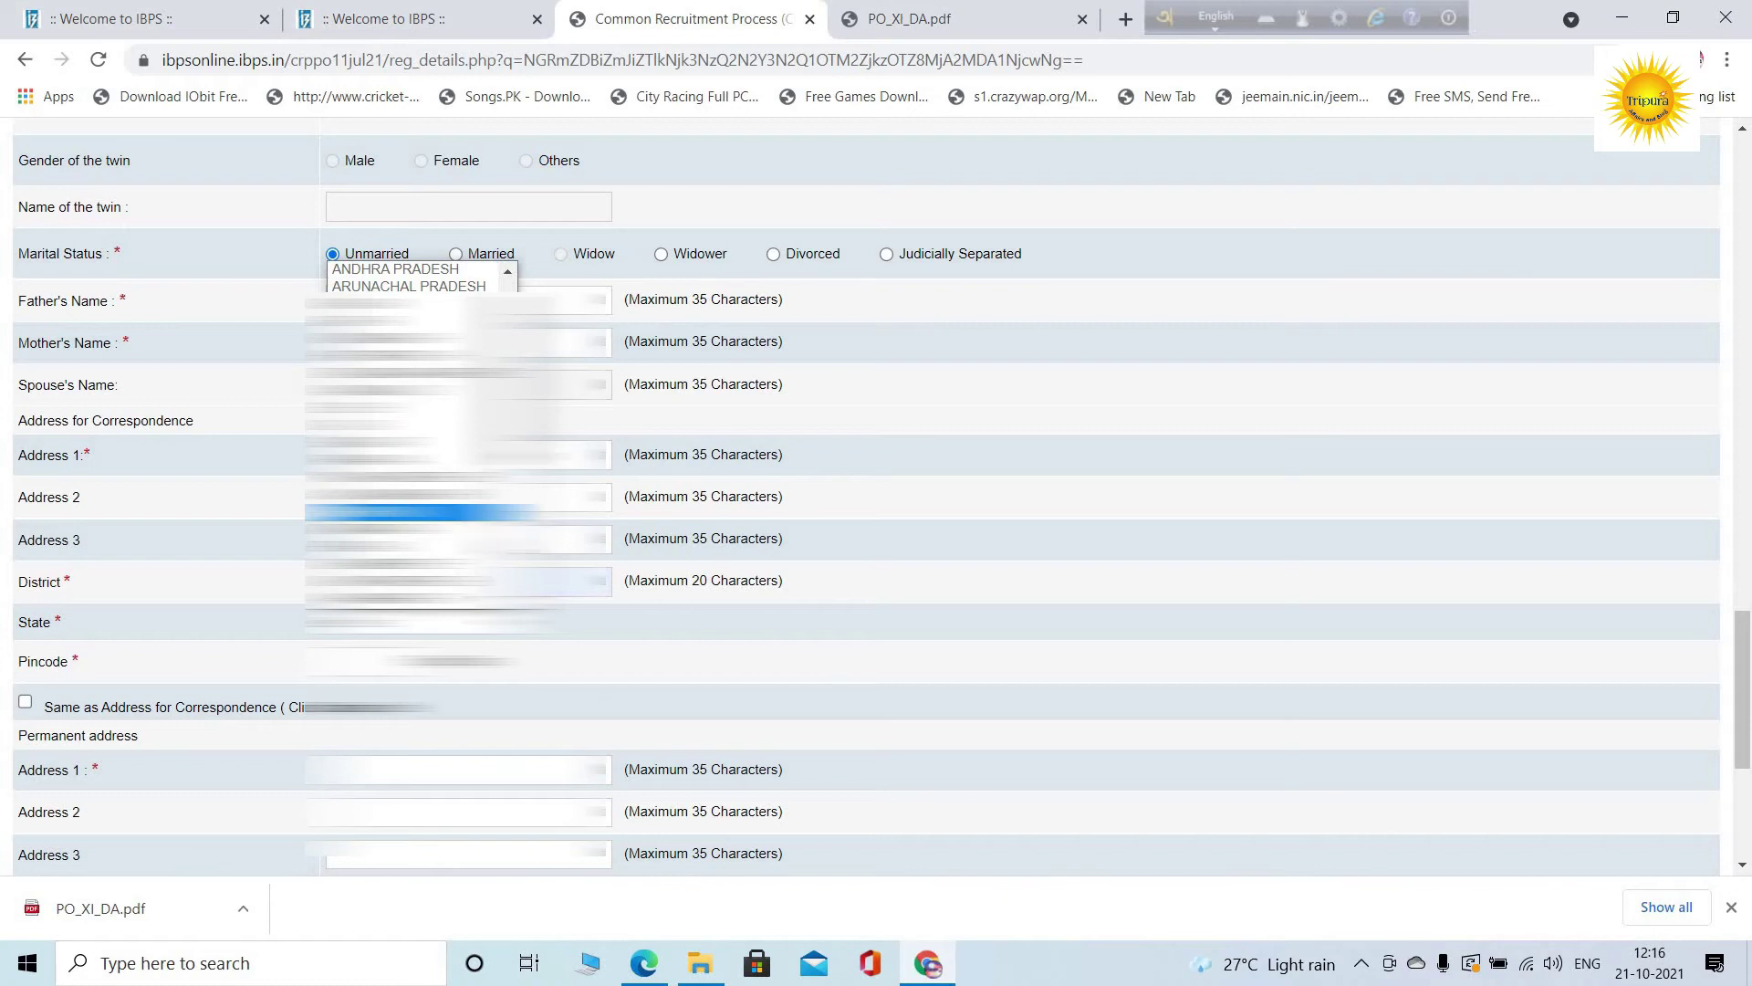
left_click(665, 626)
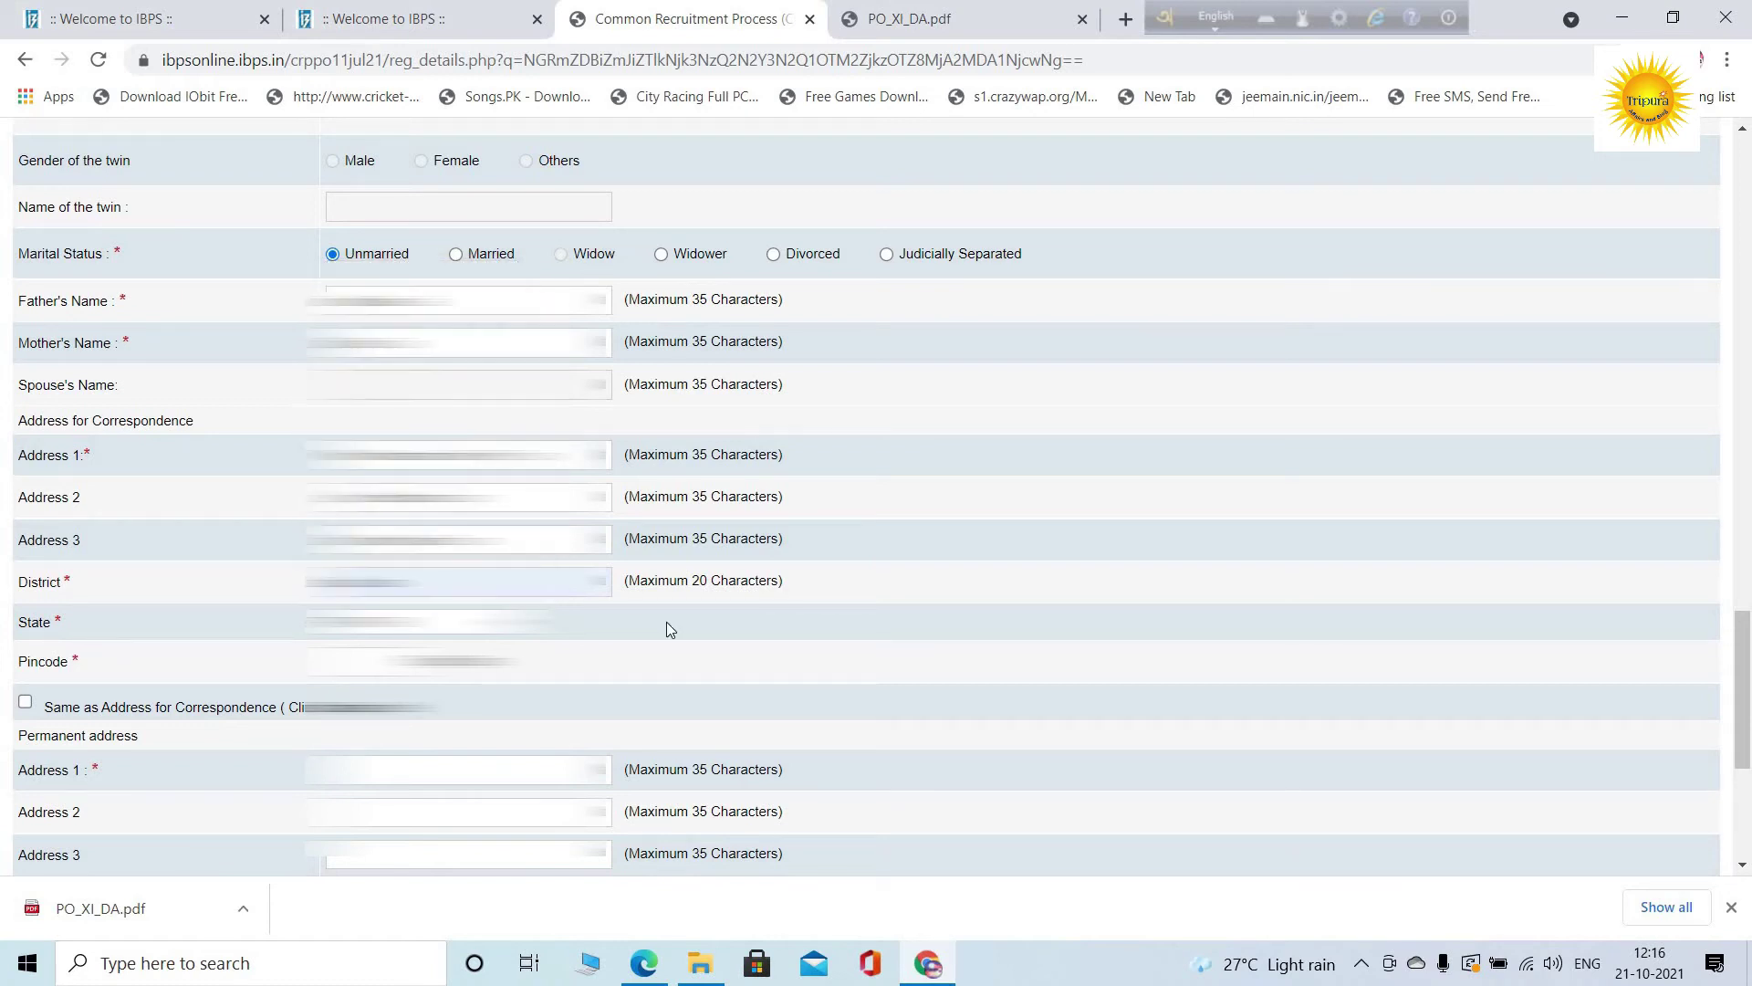
scroll(867, 492, "down", 1)
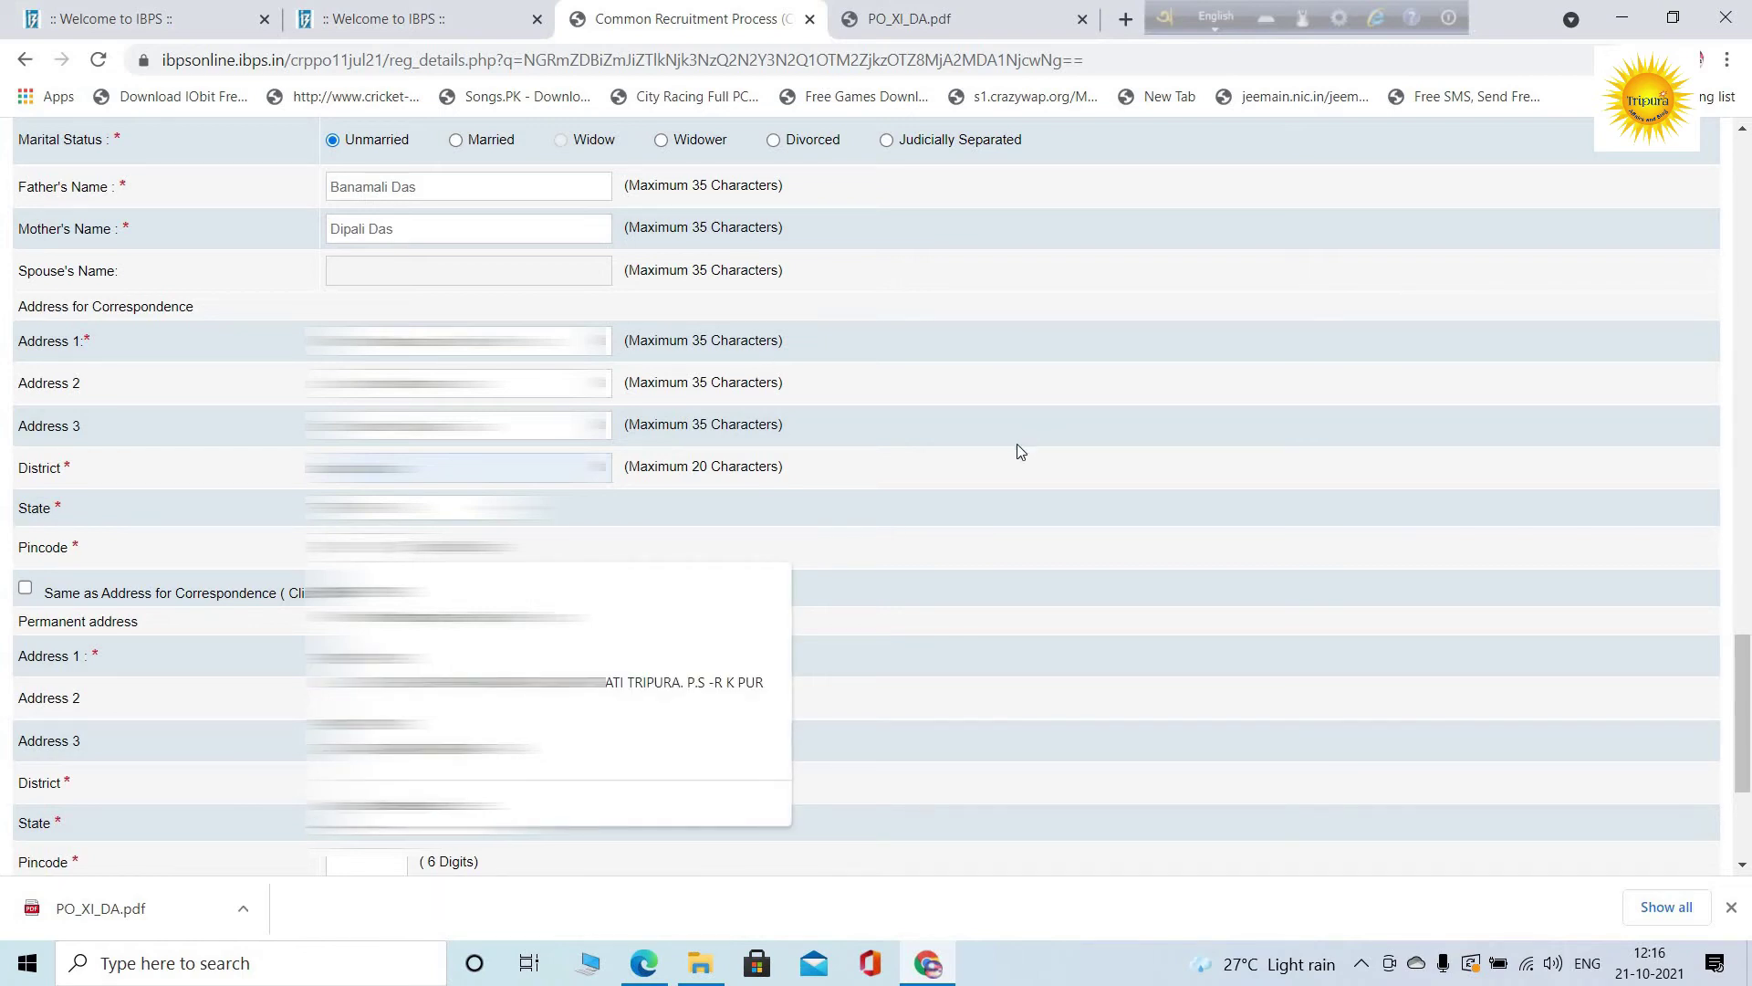
scroll(55, 411, "down", 2)
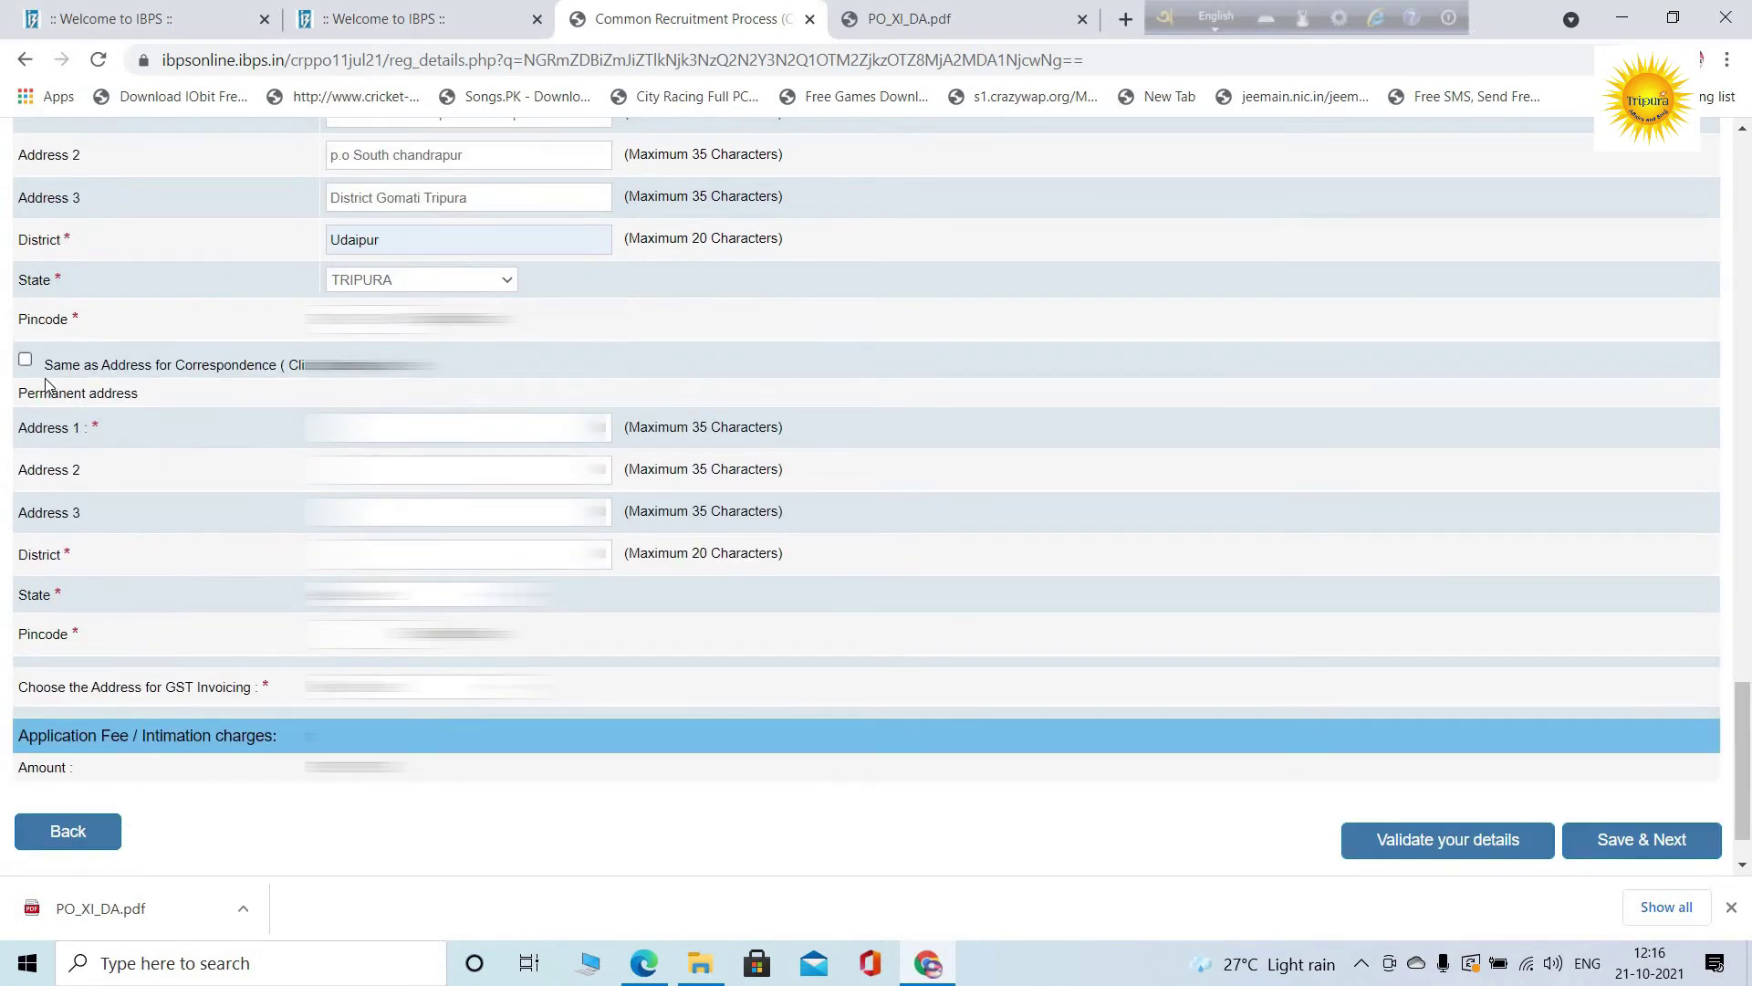
scroll(59, 368, "up", 1)
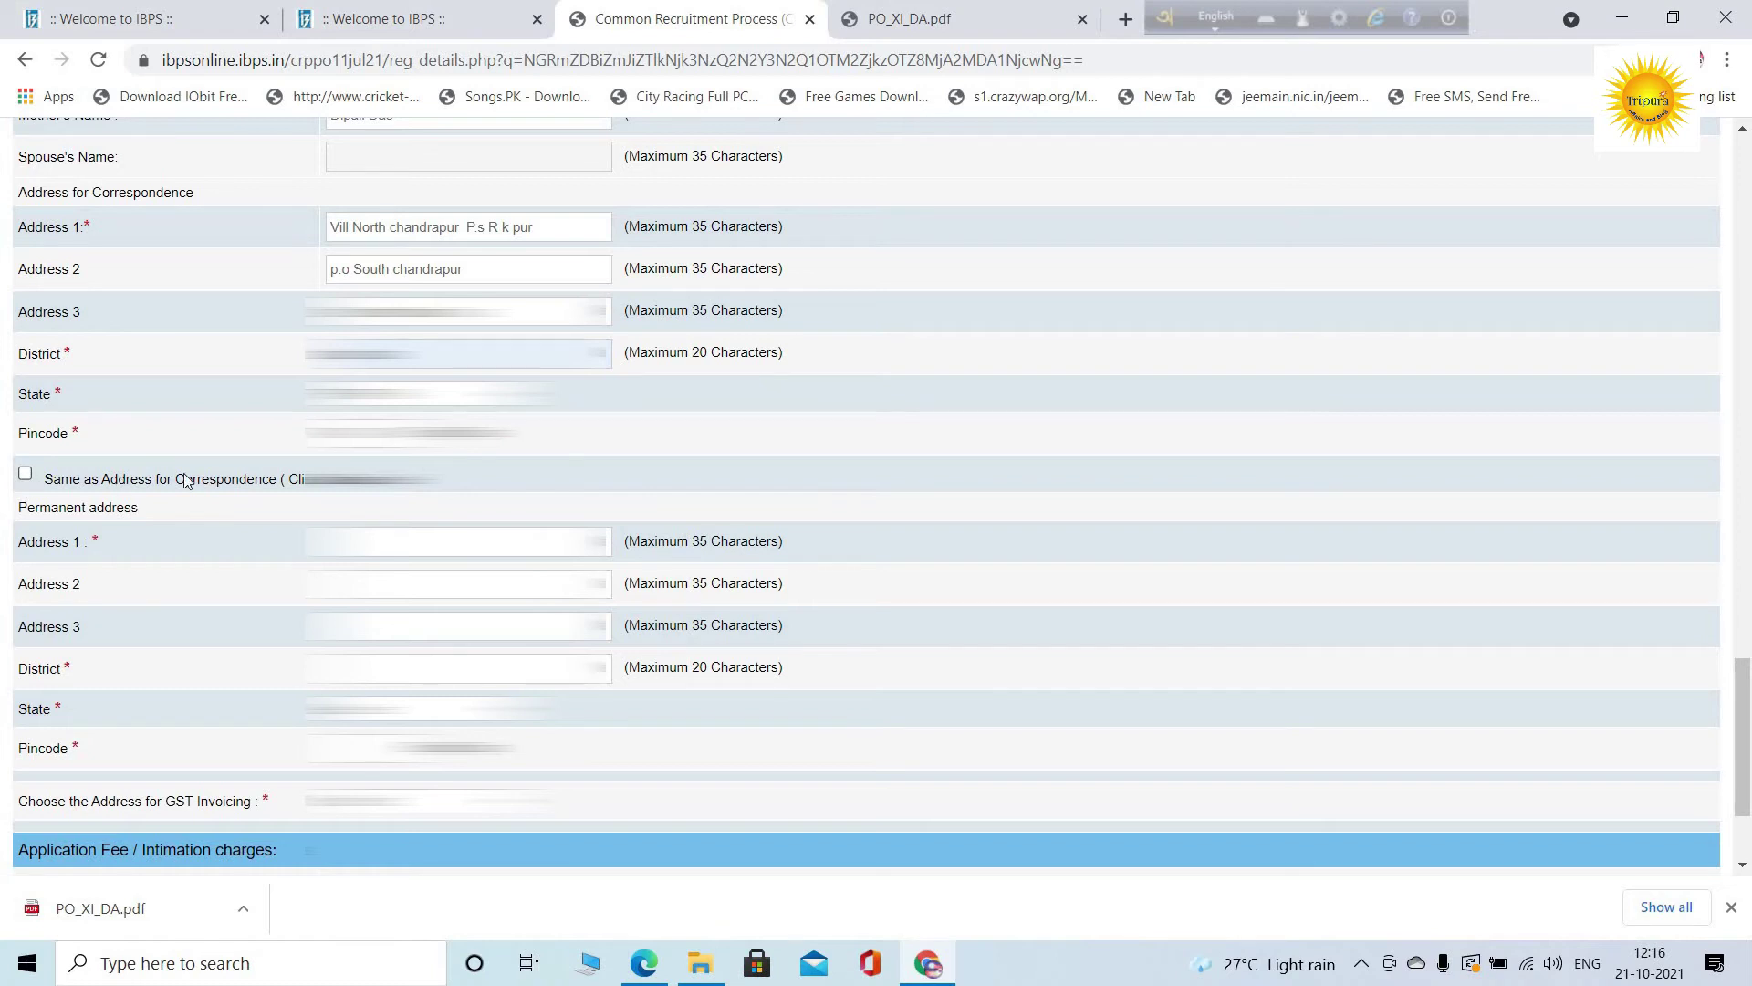
scroll(185, 476, "up", 1)
scroll(293, 442, "down", 2)
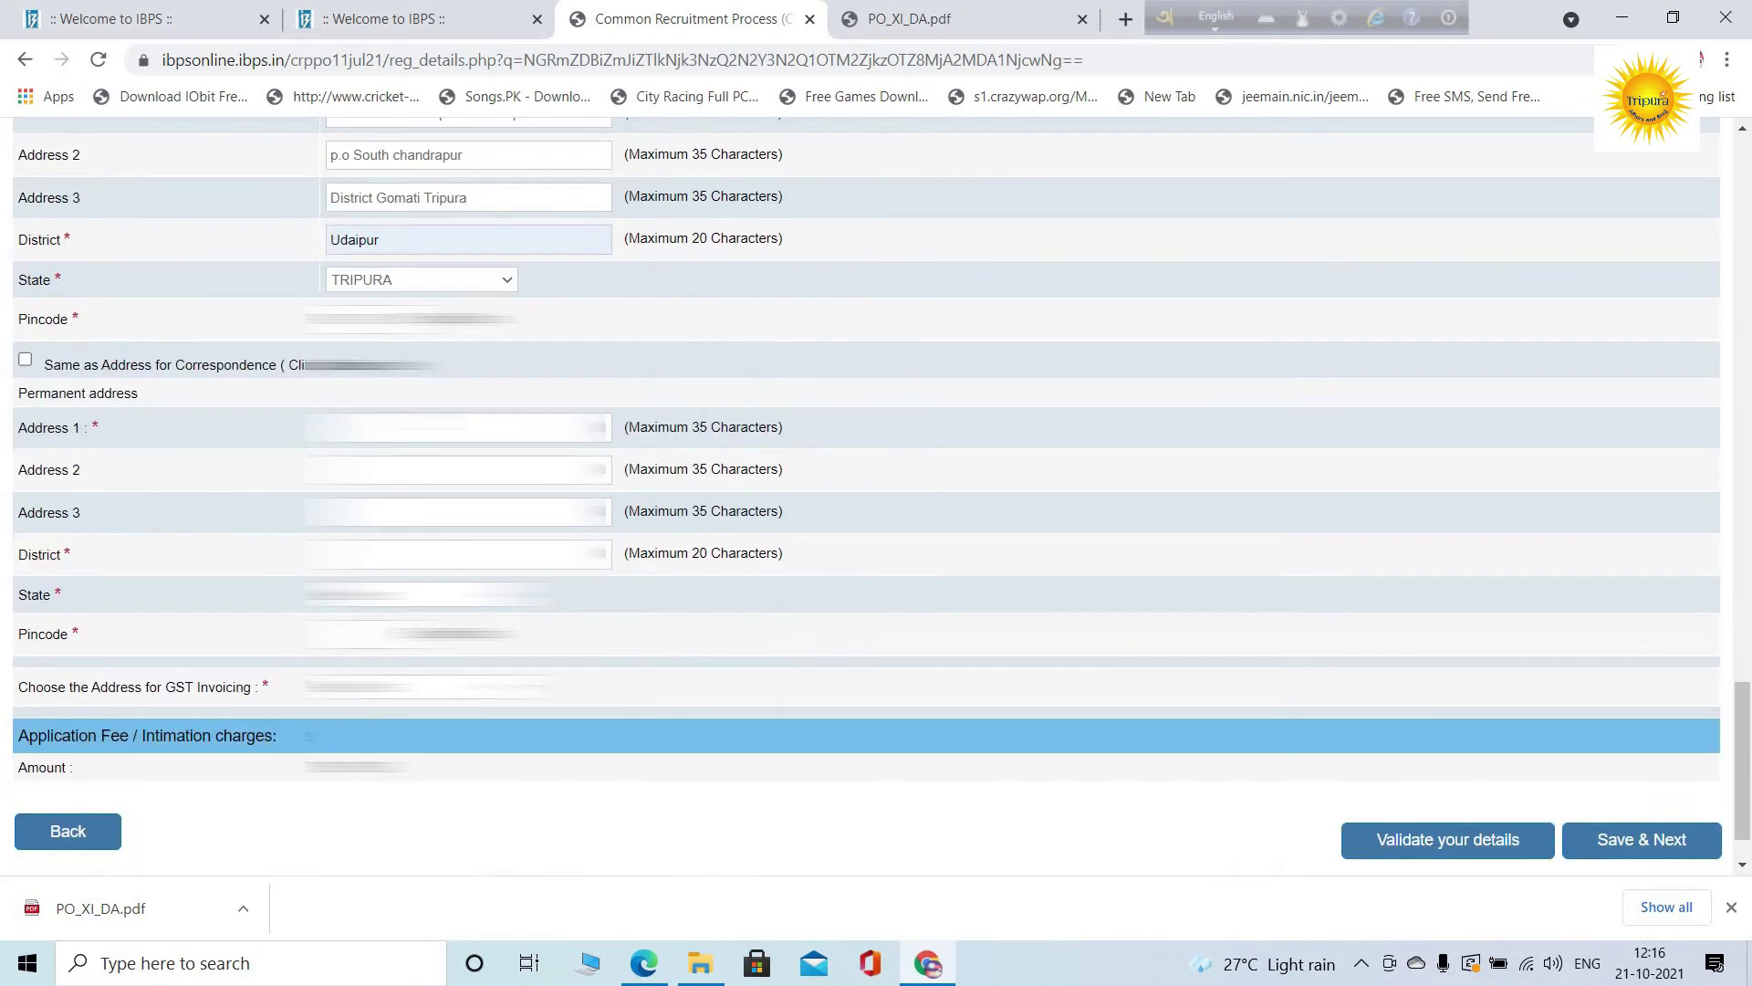
Autofill the permanent address lines and district from a saved suggestion, then review its State list
left_click(456, 428)
left_click(584, 538)
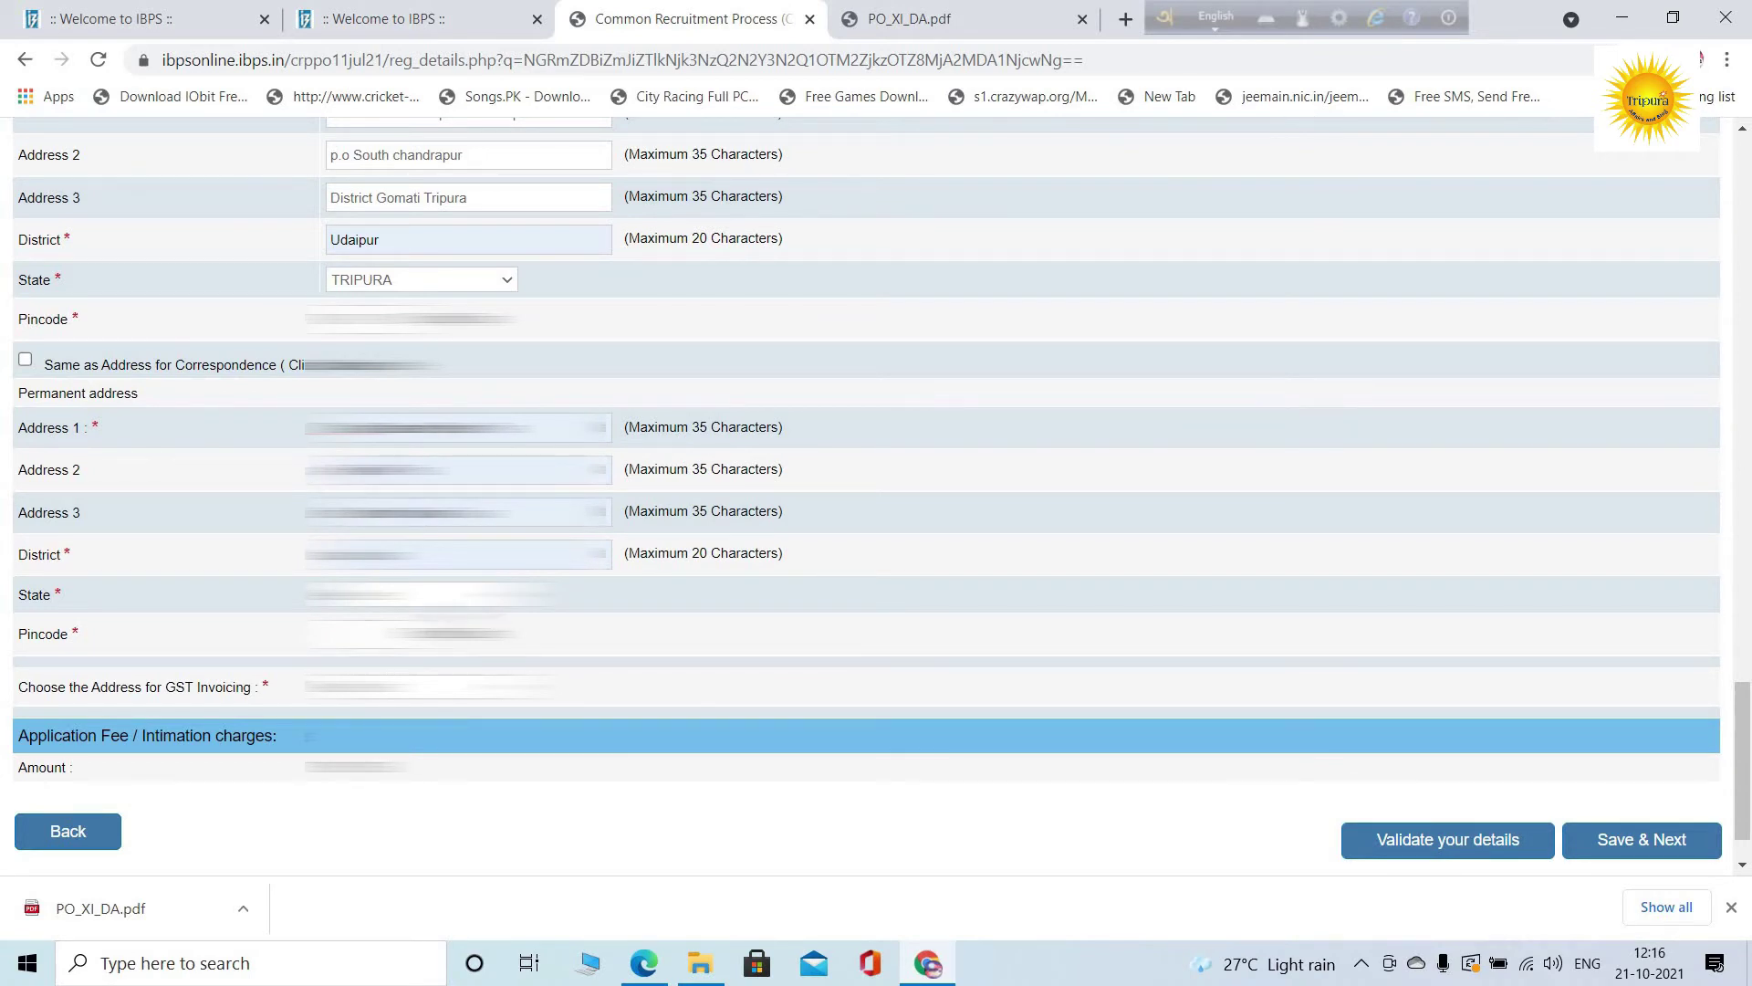
left_click(429, 594)
scroll(419, 411, "down", 5)
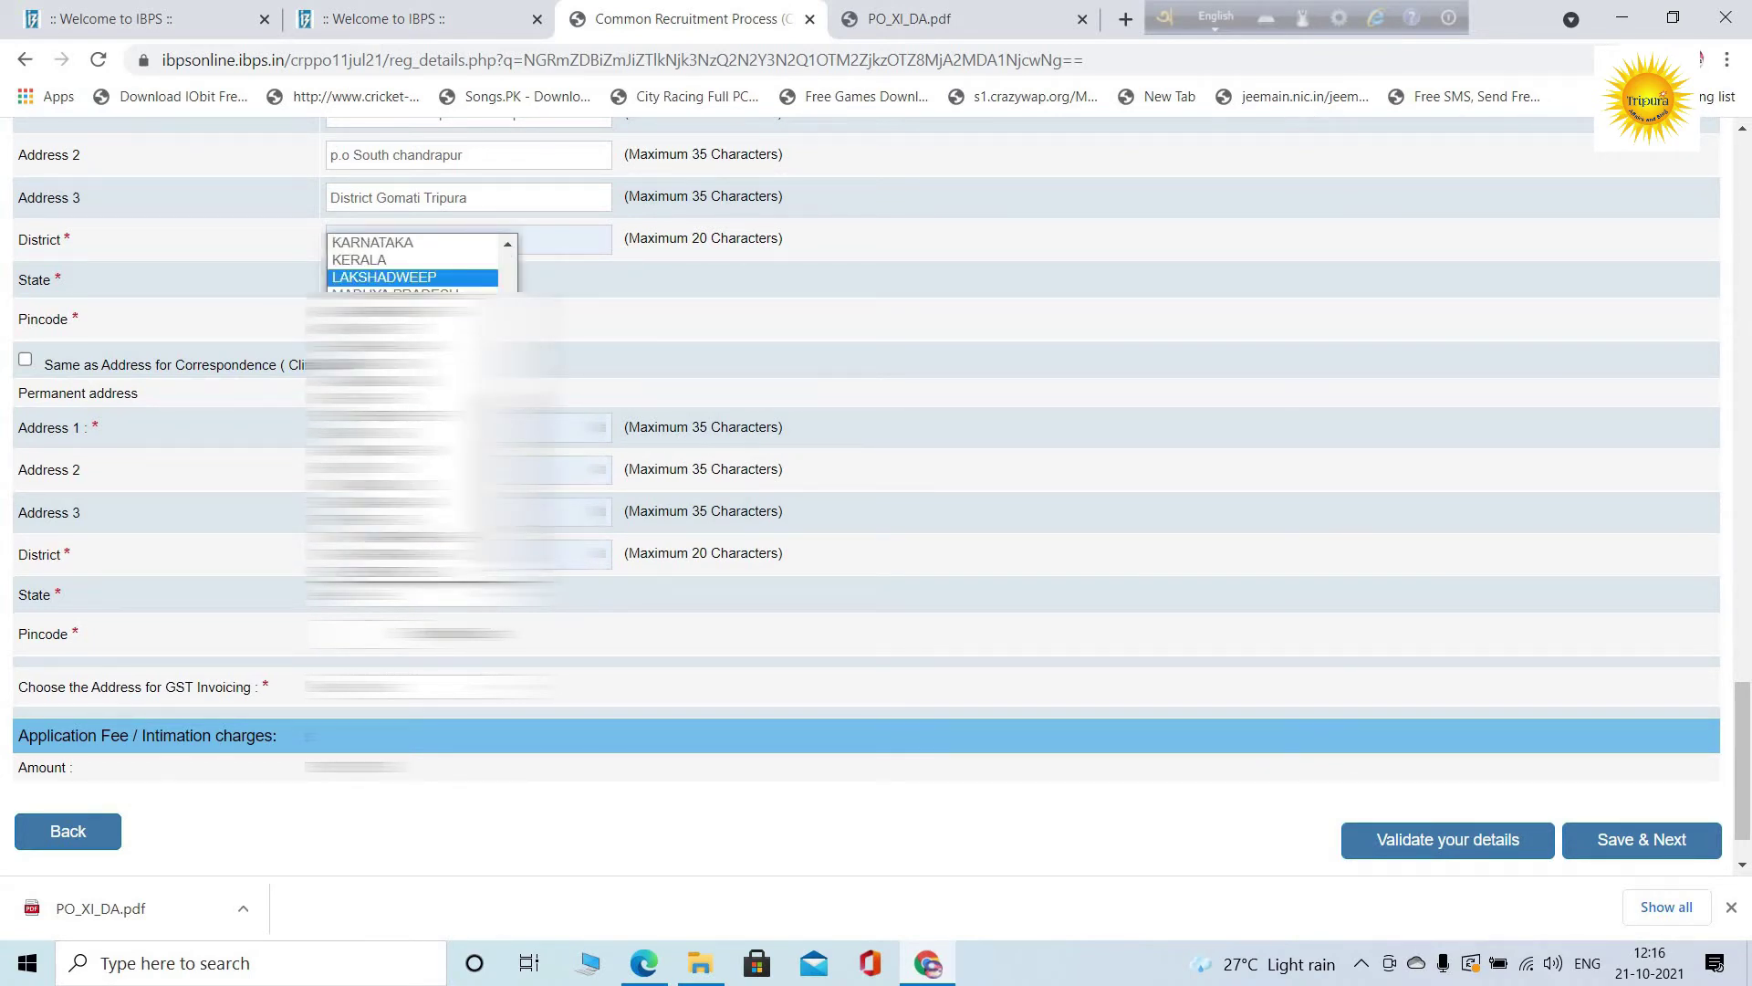
key("Escape")
scroll(876, 493, "down", 1)
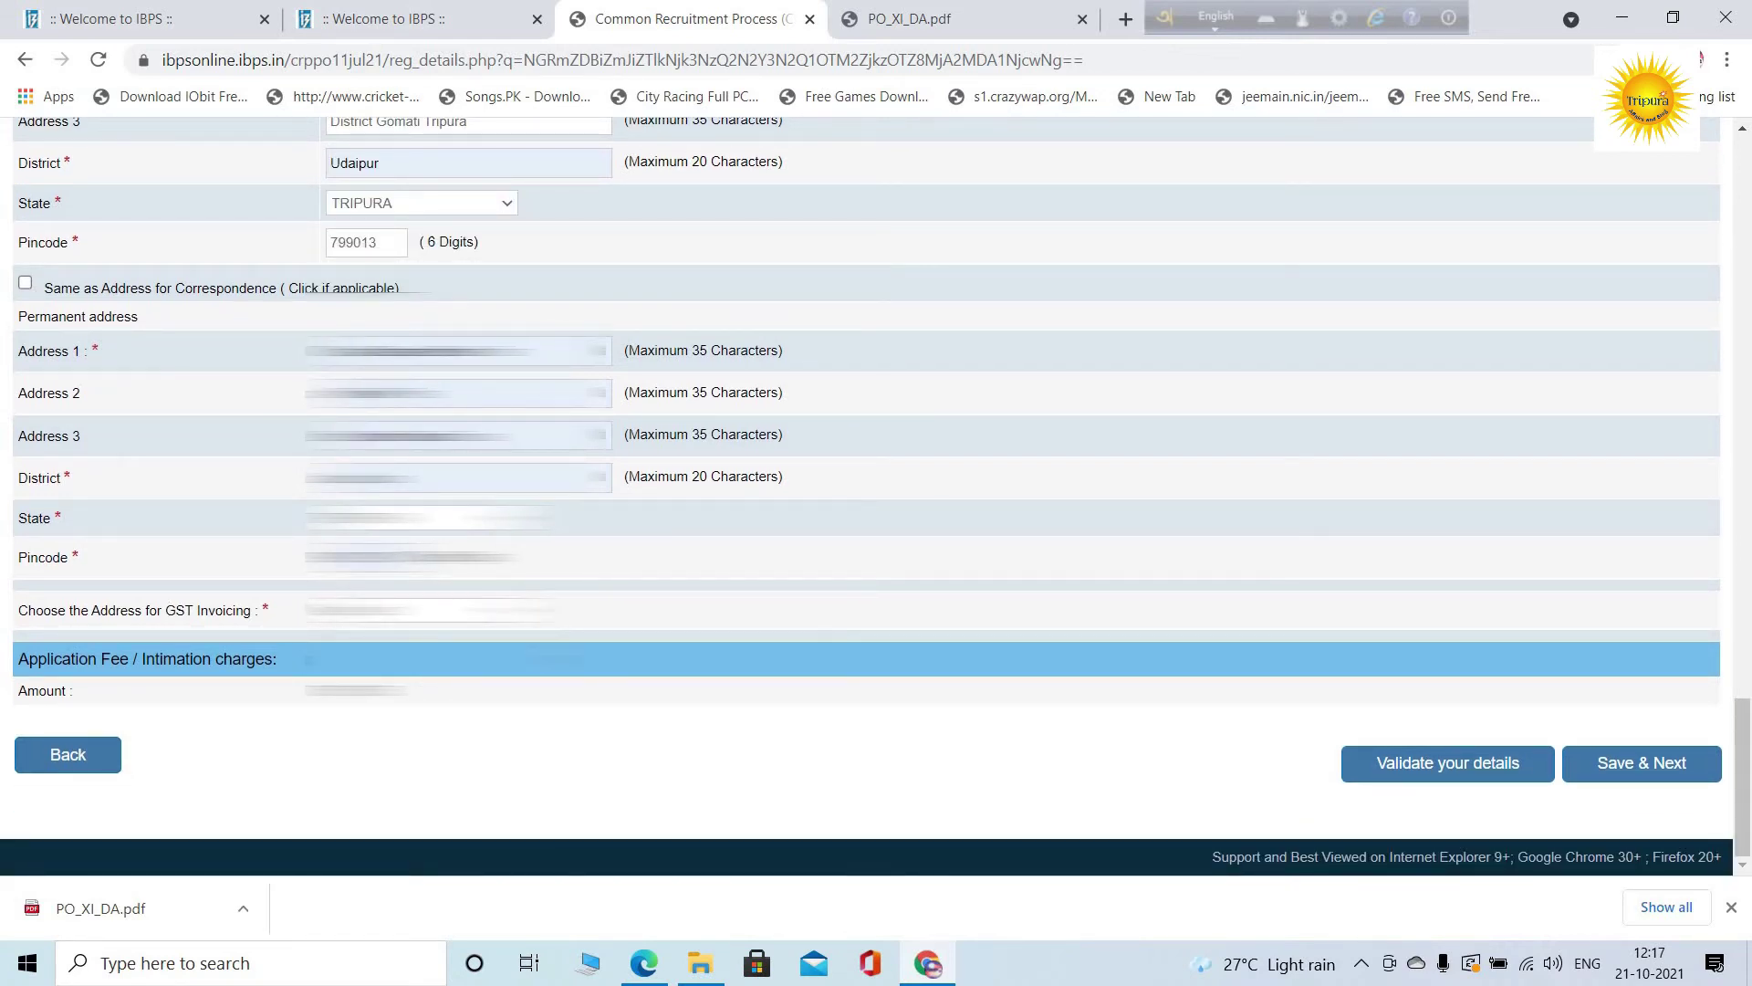
Set the GST invoicing address to the Communication Address
left_click(428, 609)
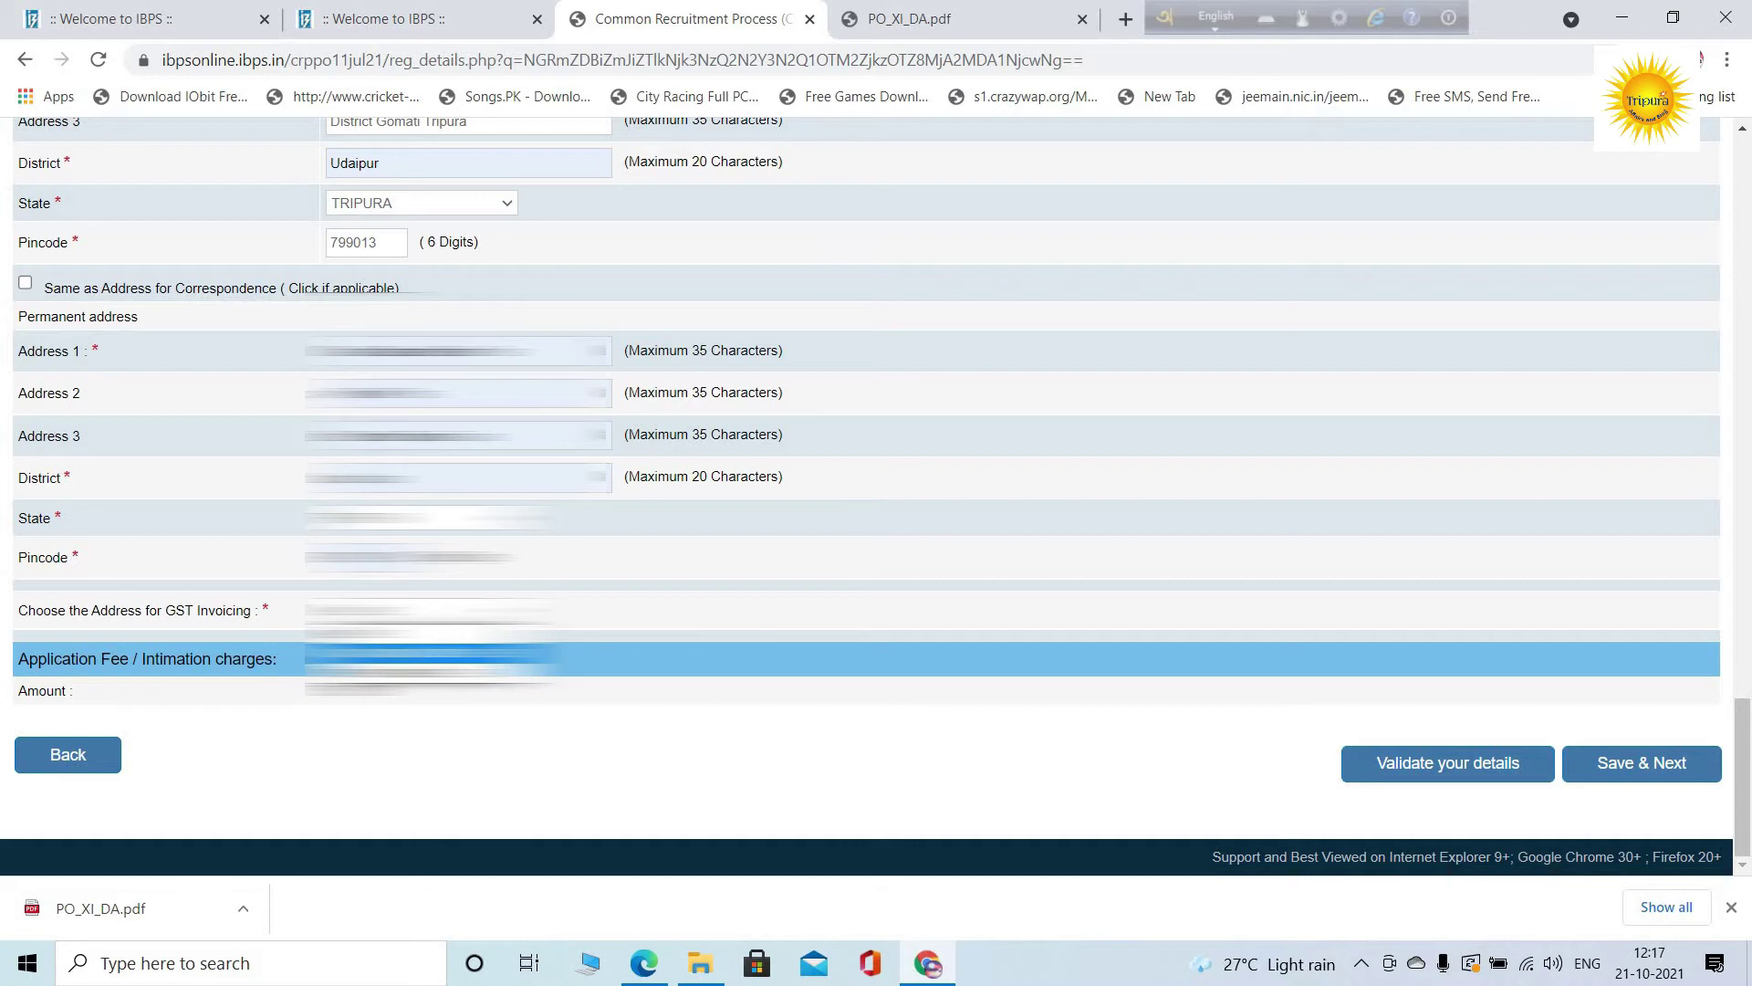
left_click(429, 655)
scroll(655, 581, "down", 1)
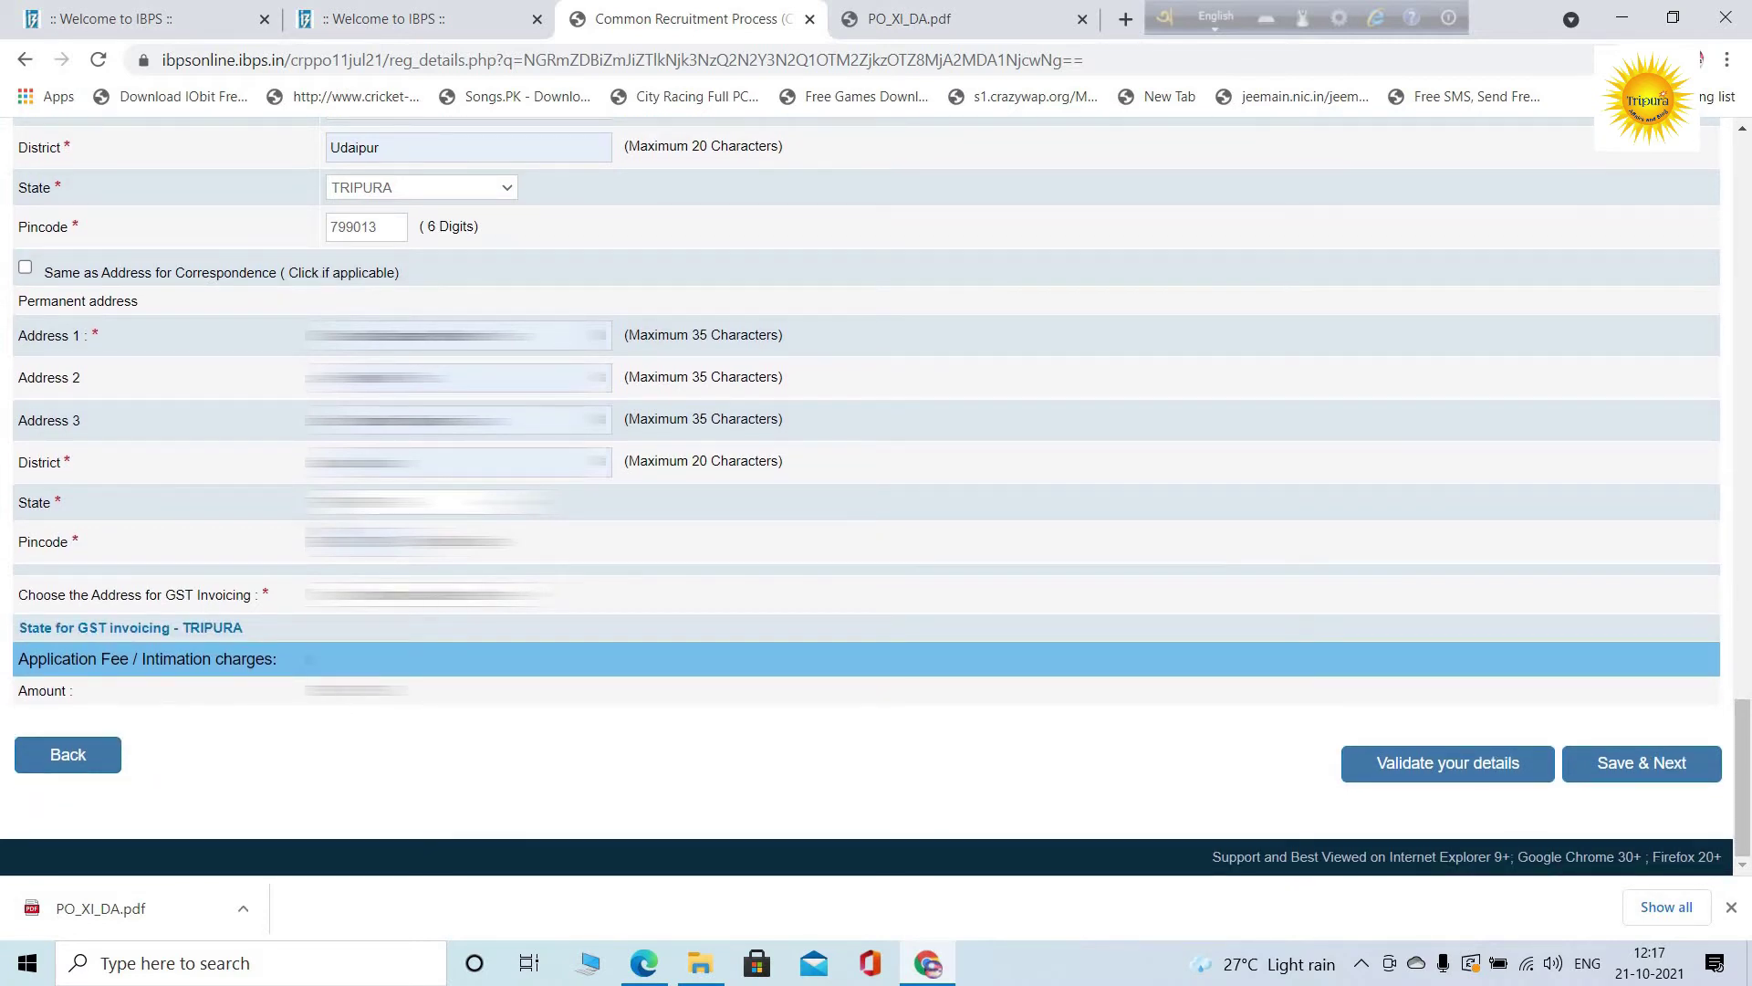
Answer No to the 1984 riots question
scroll(867, 493, "up", 8)
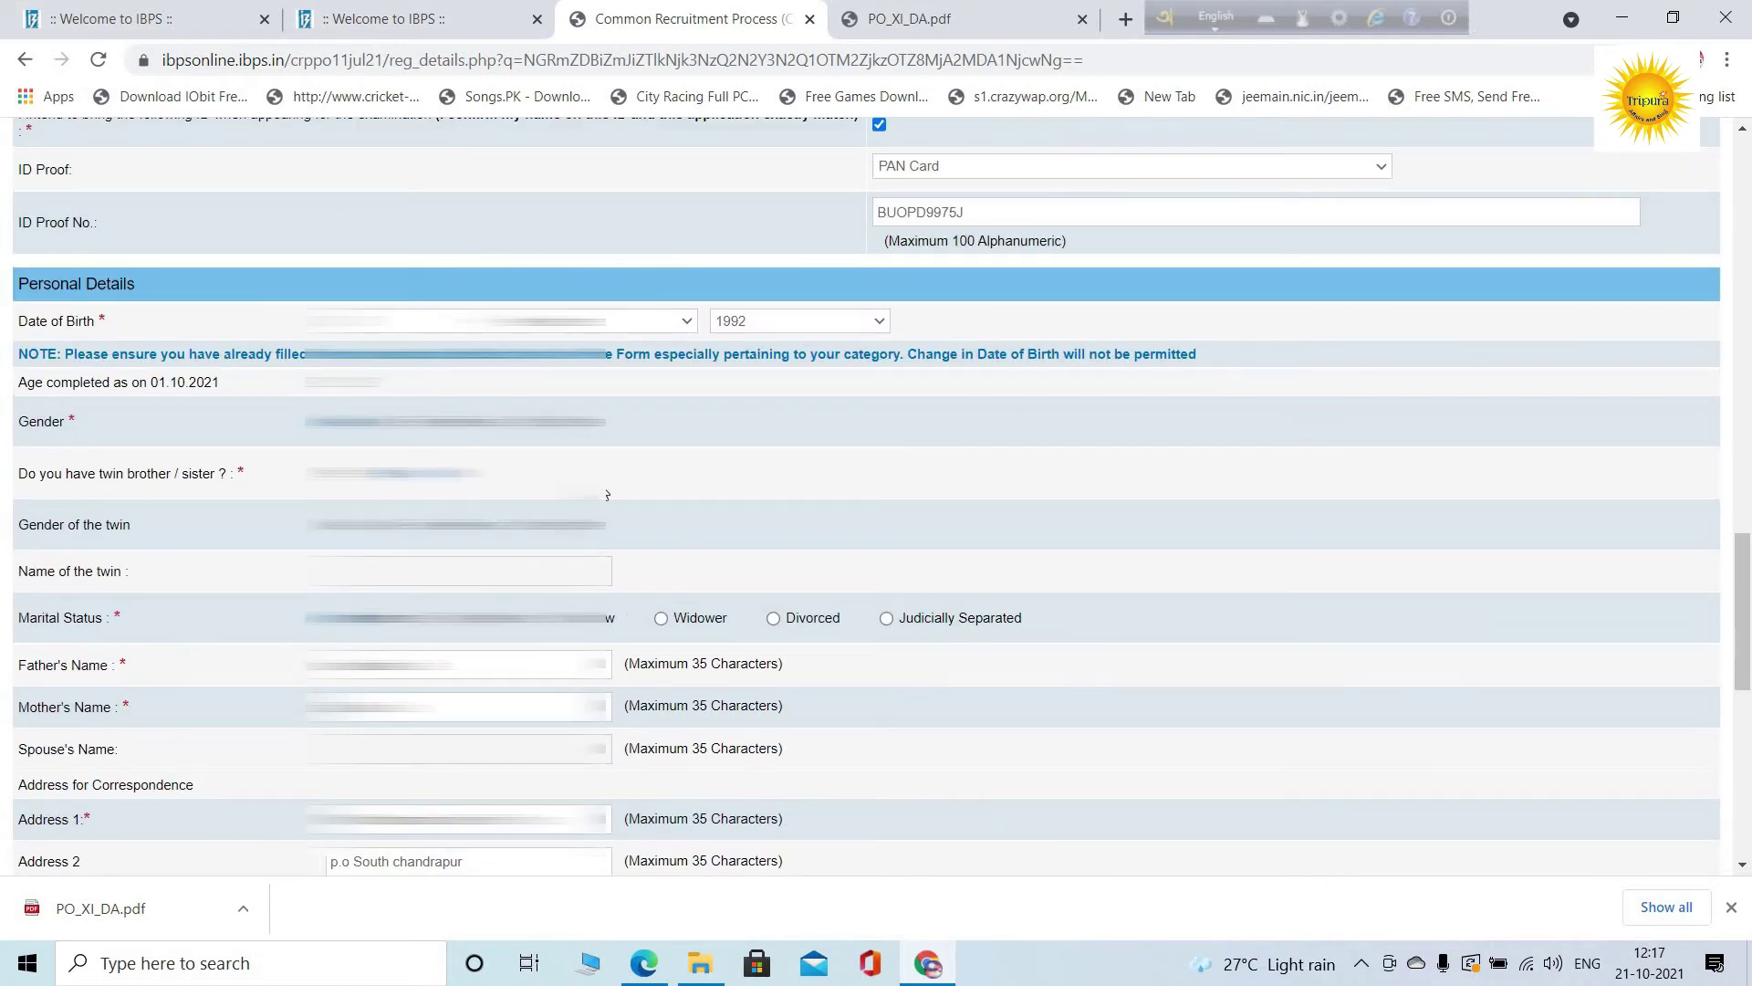
scroll(612, 520, "up", 7)
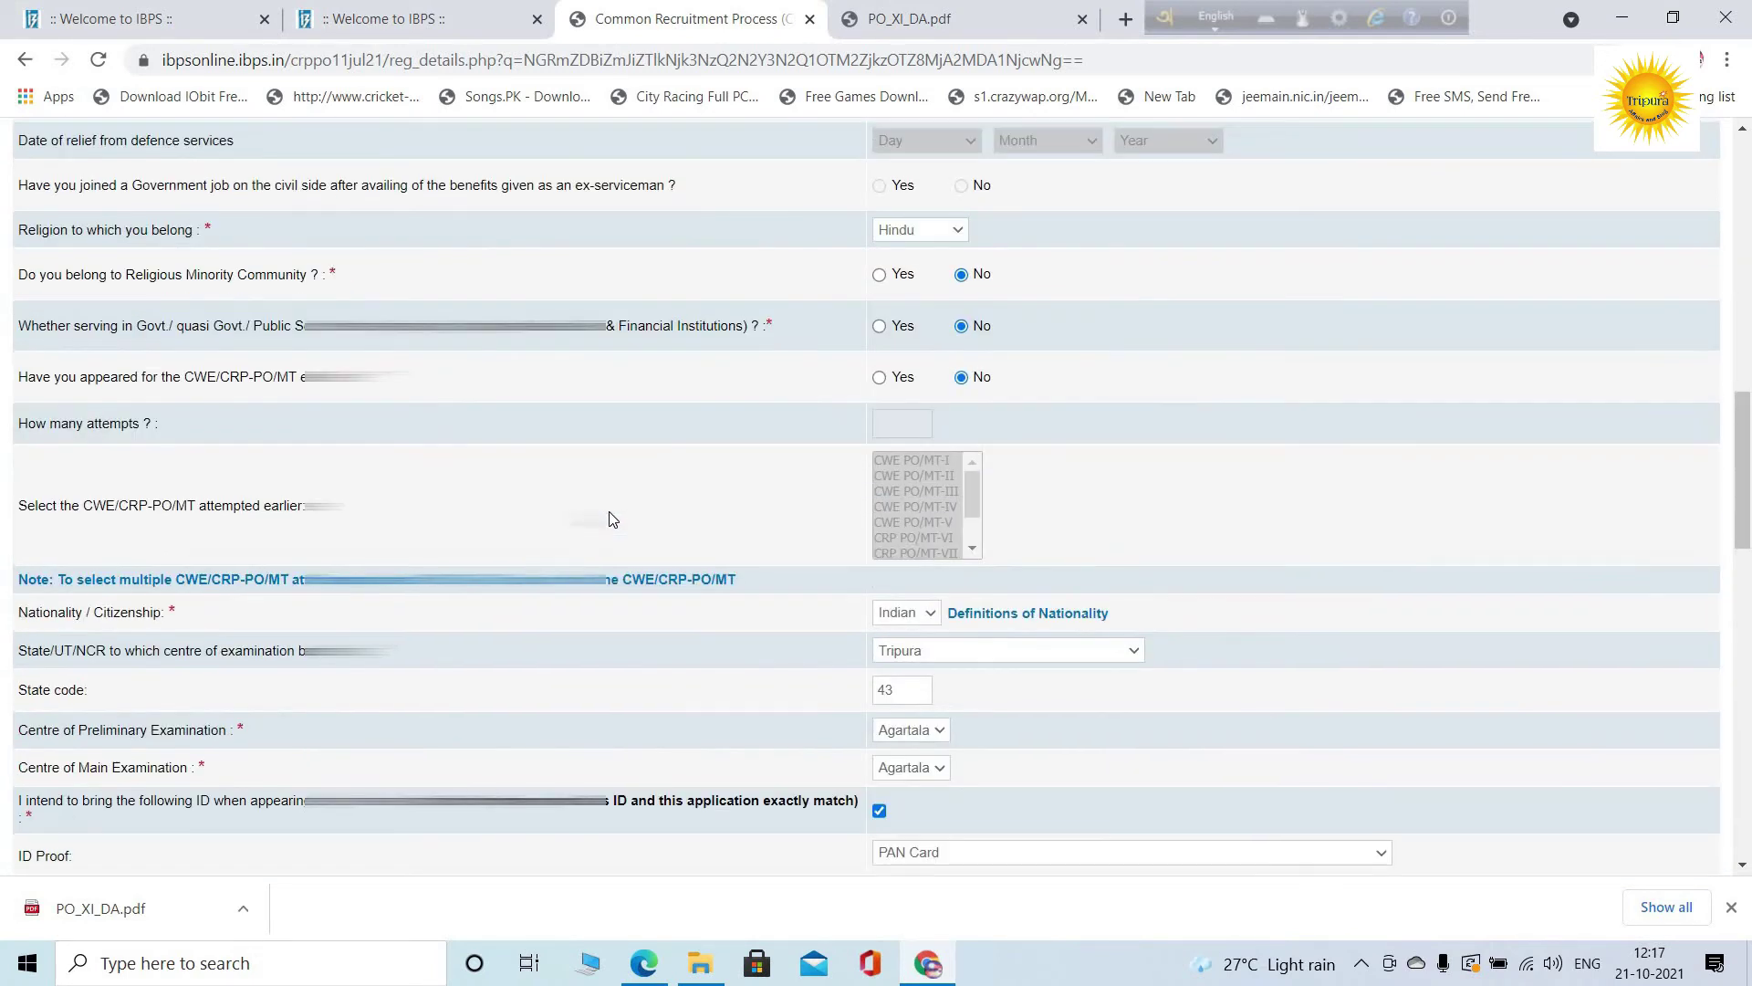
scroll(612, 518, "up", 3)
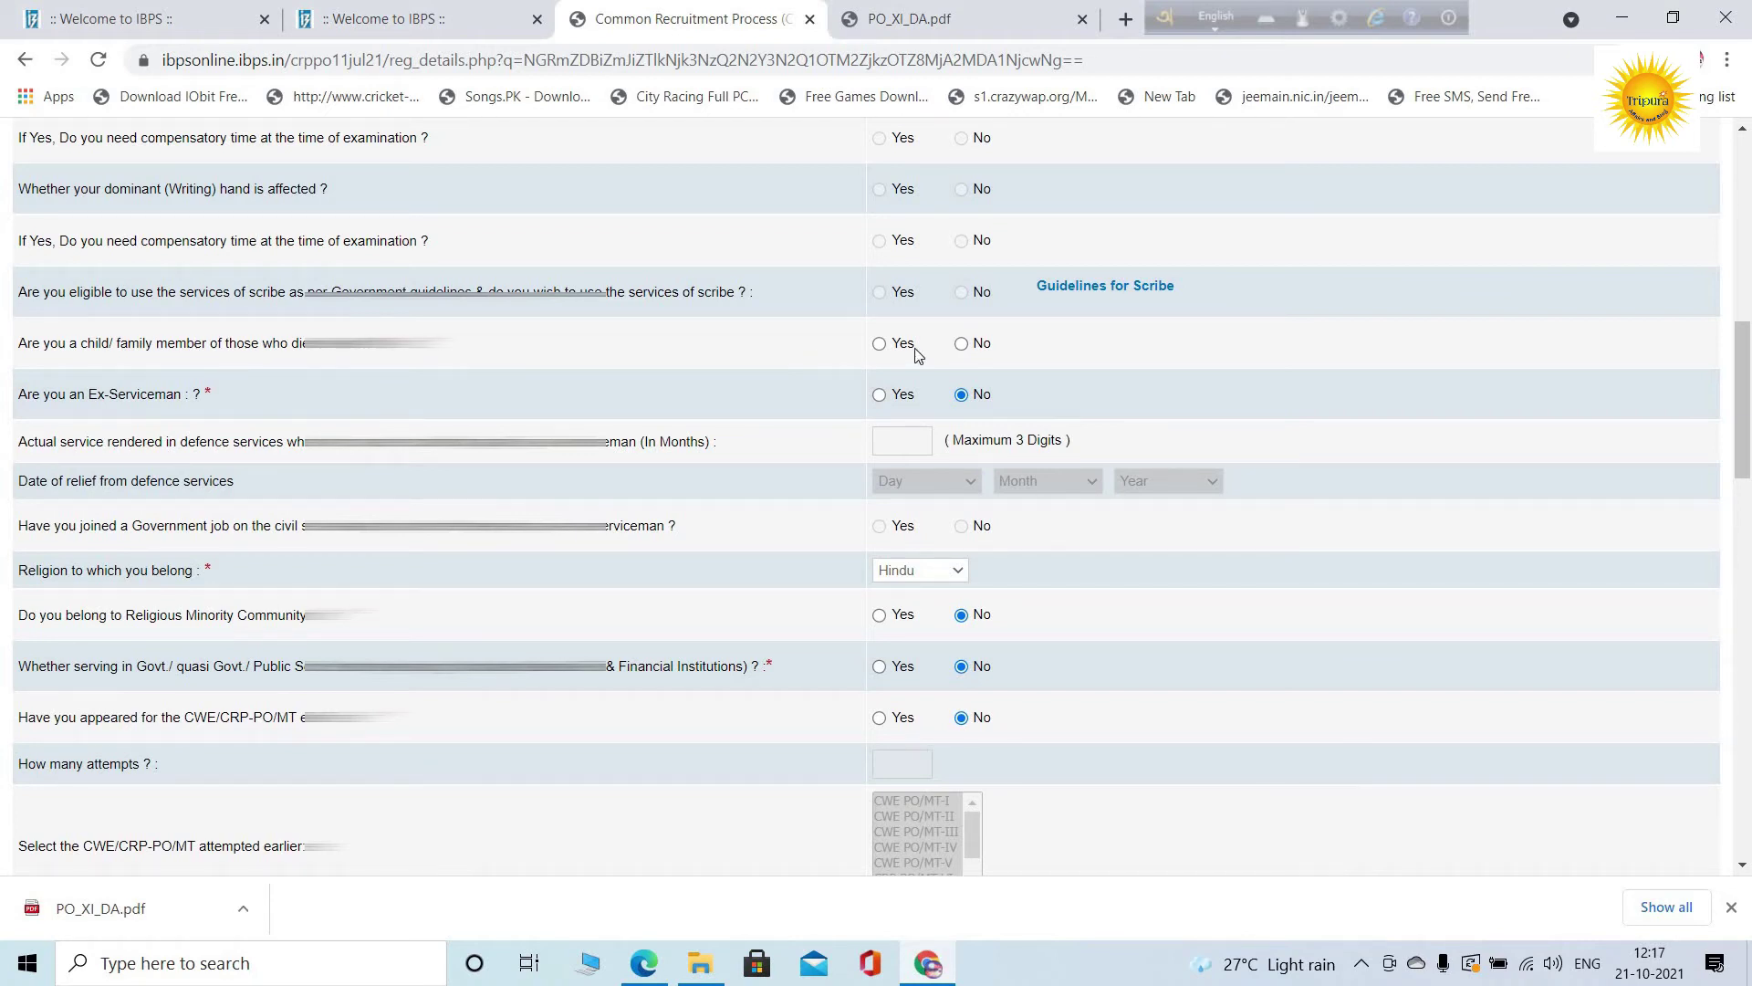
left_click(962, 344)
scroll(967, 383, "up", 2)
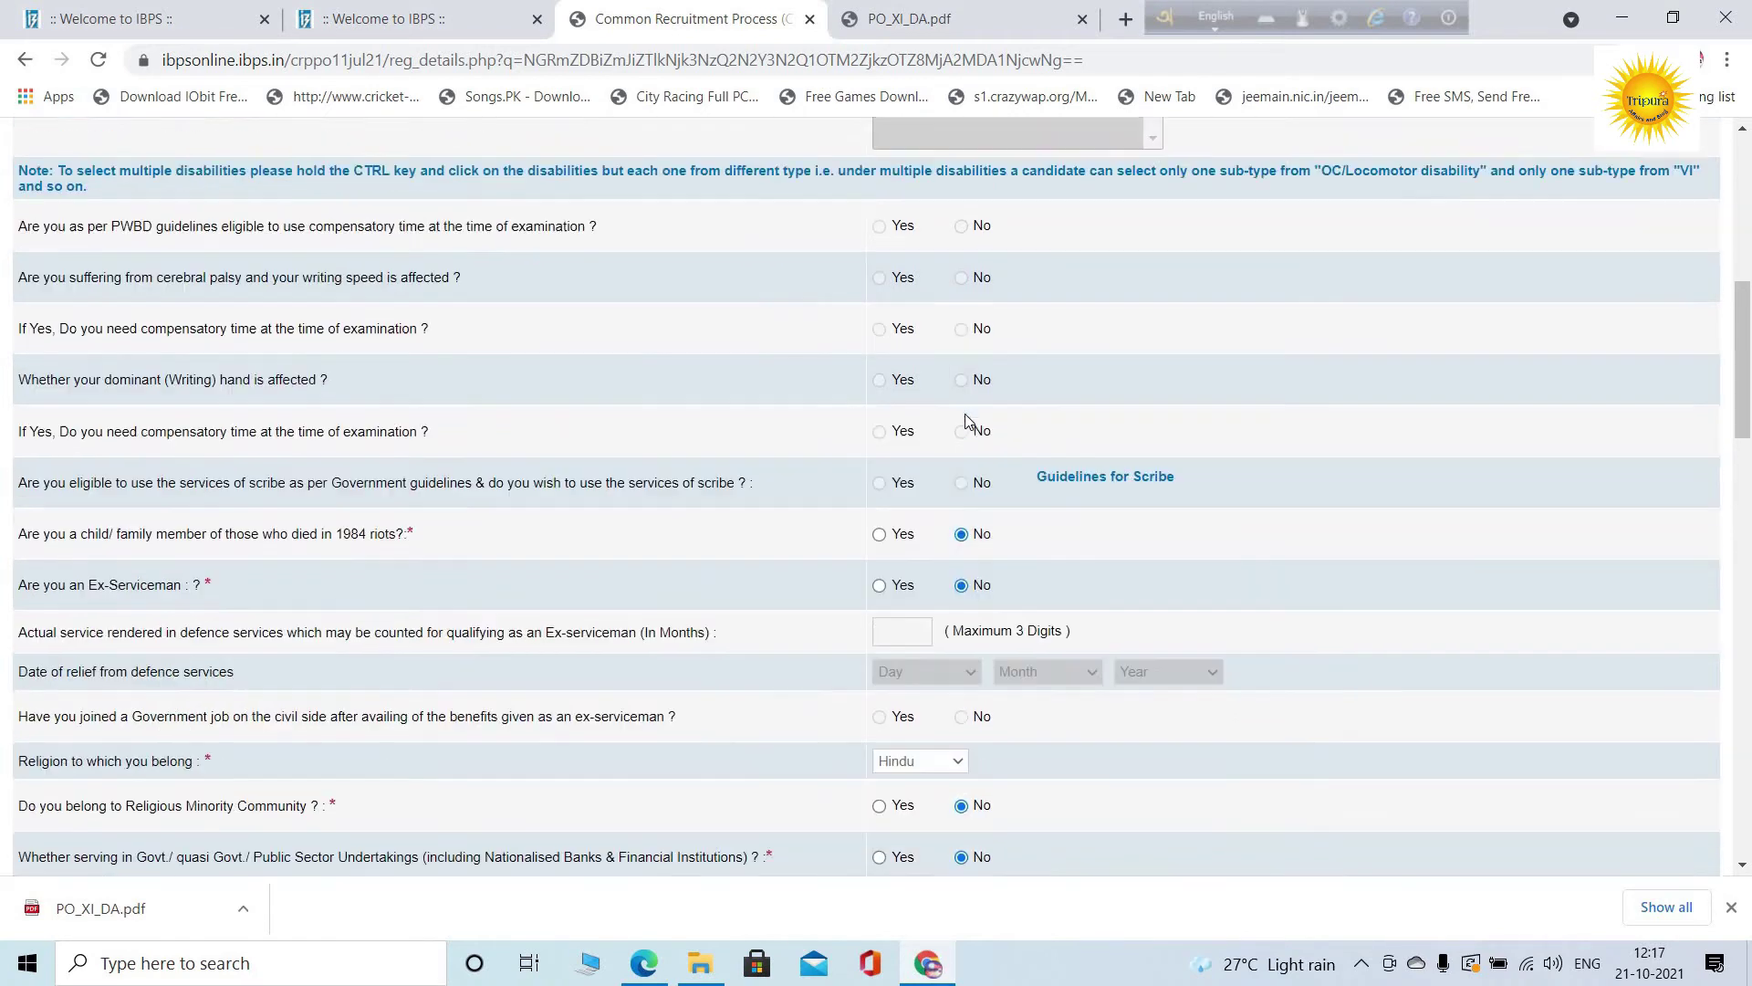
scroll(1000, 419, "up", 4)
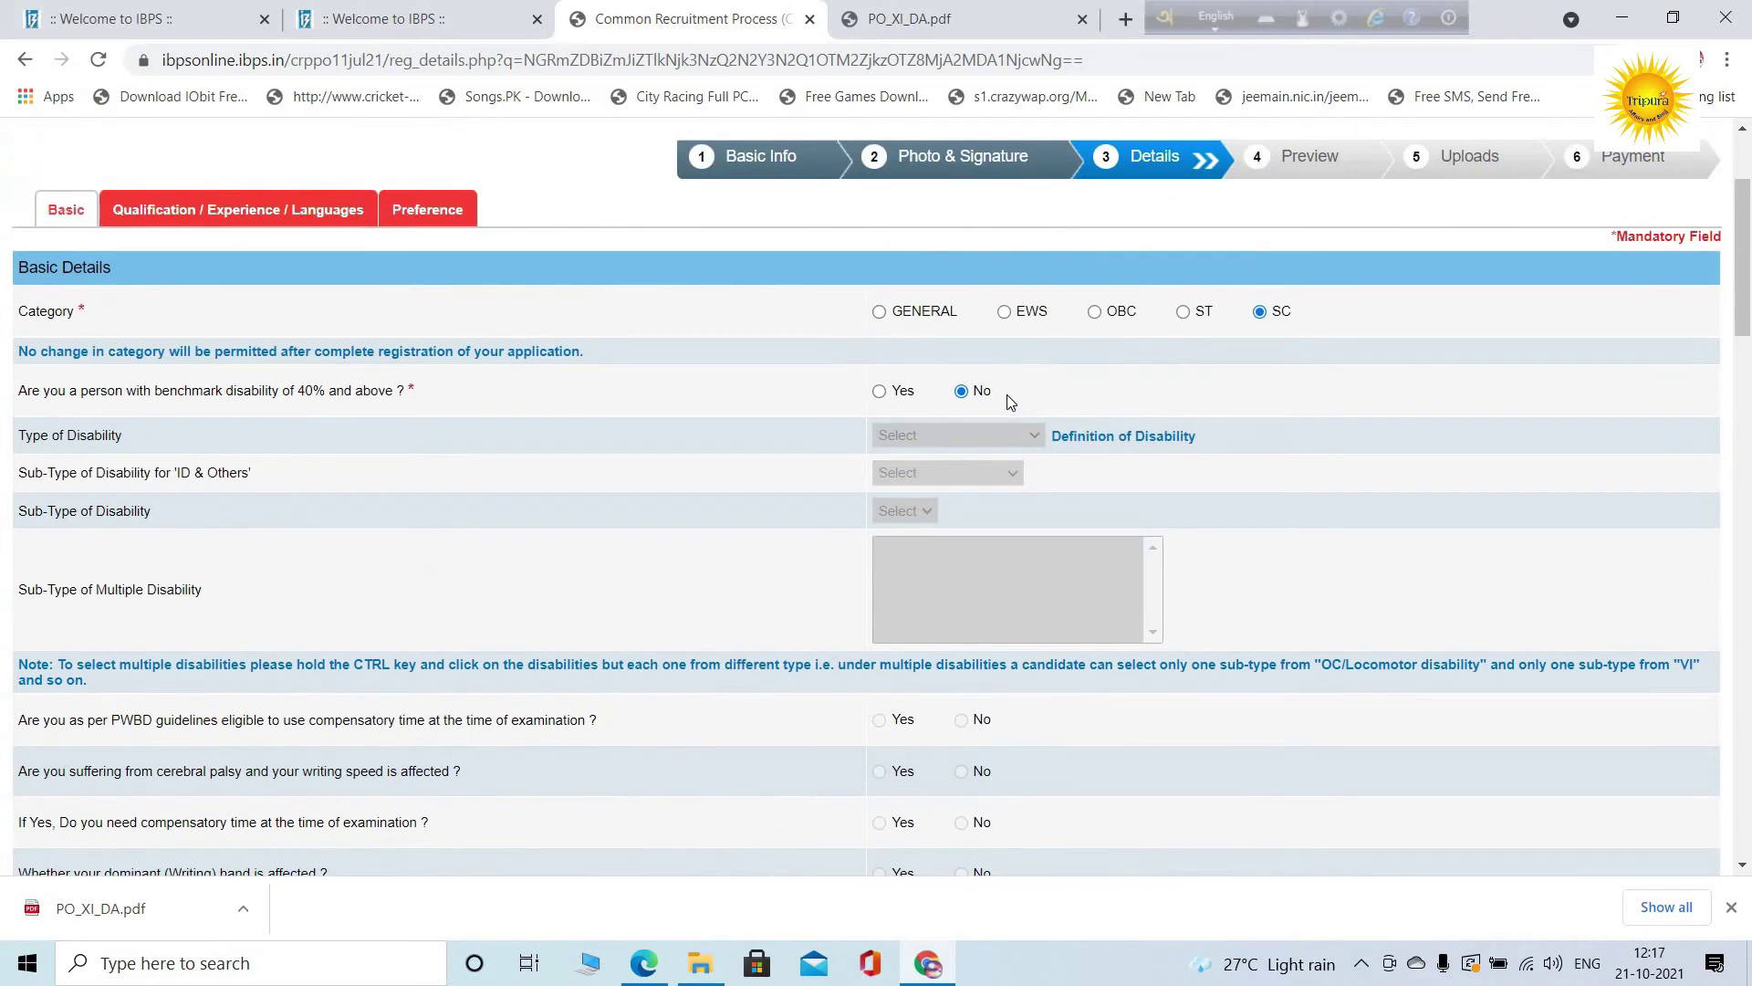
scroll(995, 378, "down", 6)
scroll(994, 376, "down", 18)
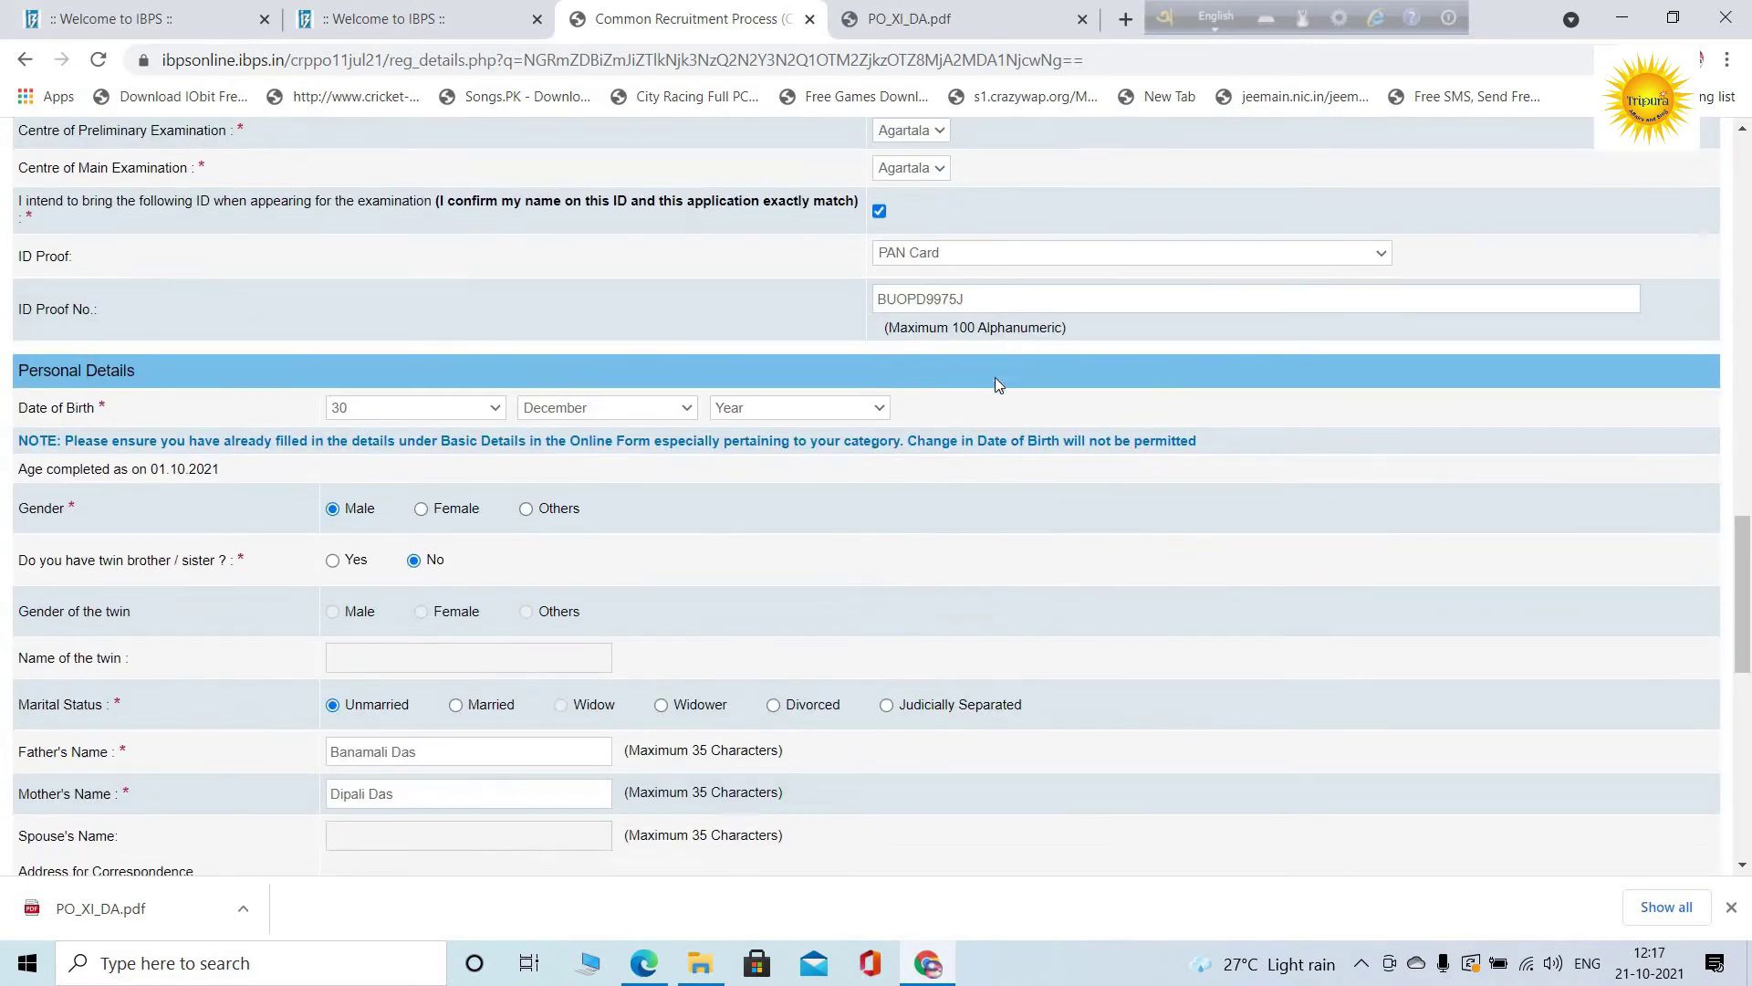
scroll(929, 432, "down", 3)
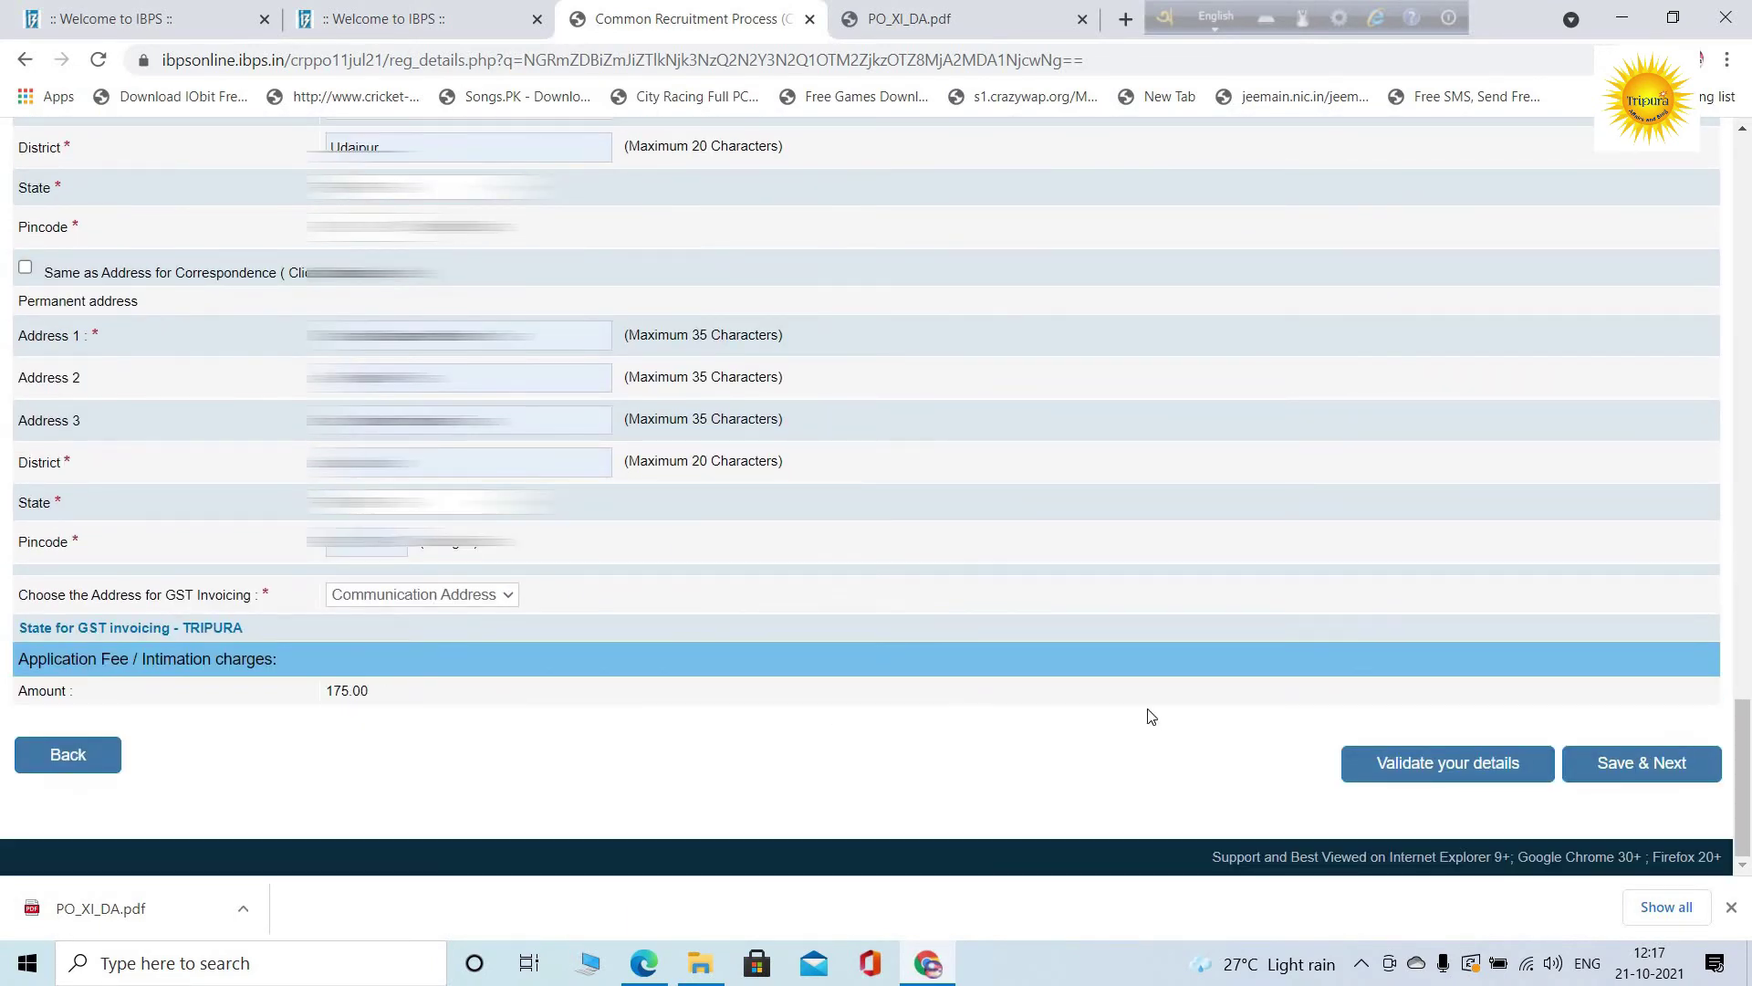
Re-select 1992 as the birth year after the save error and save the basic details
left_click(1633, 775)
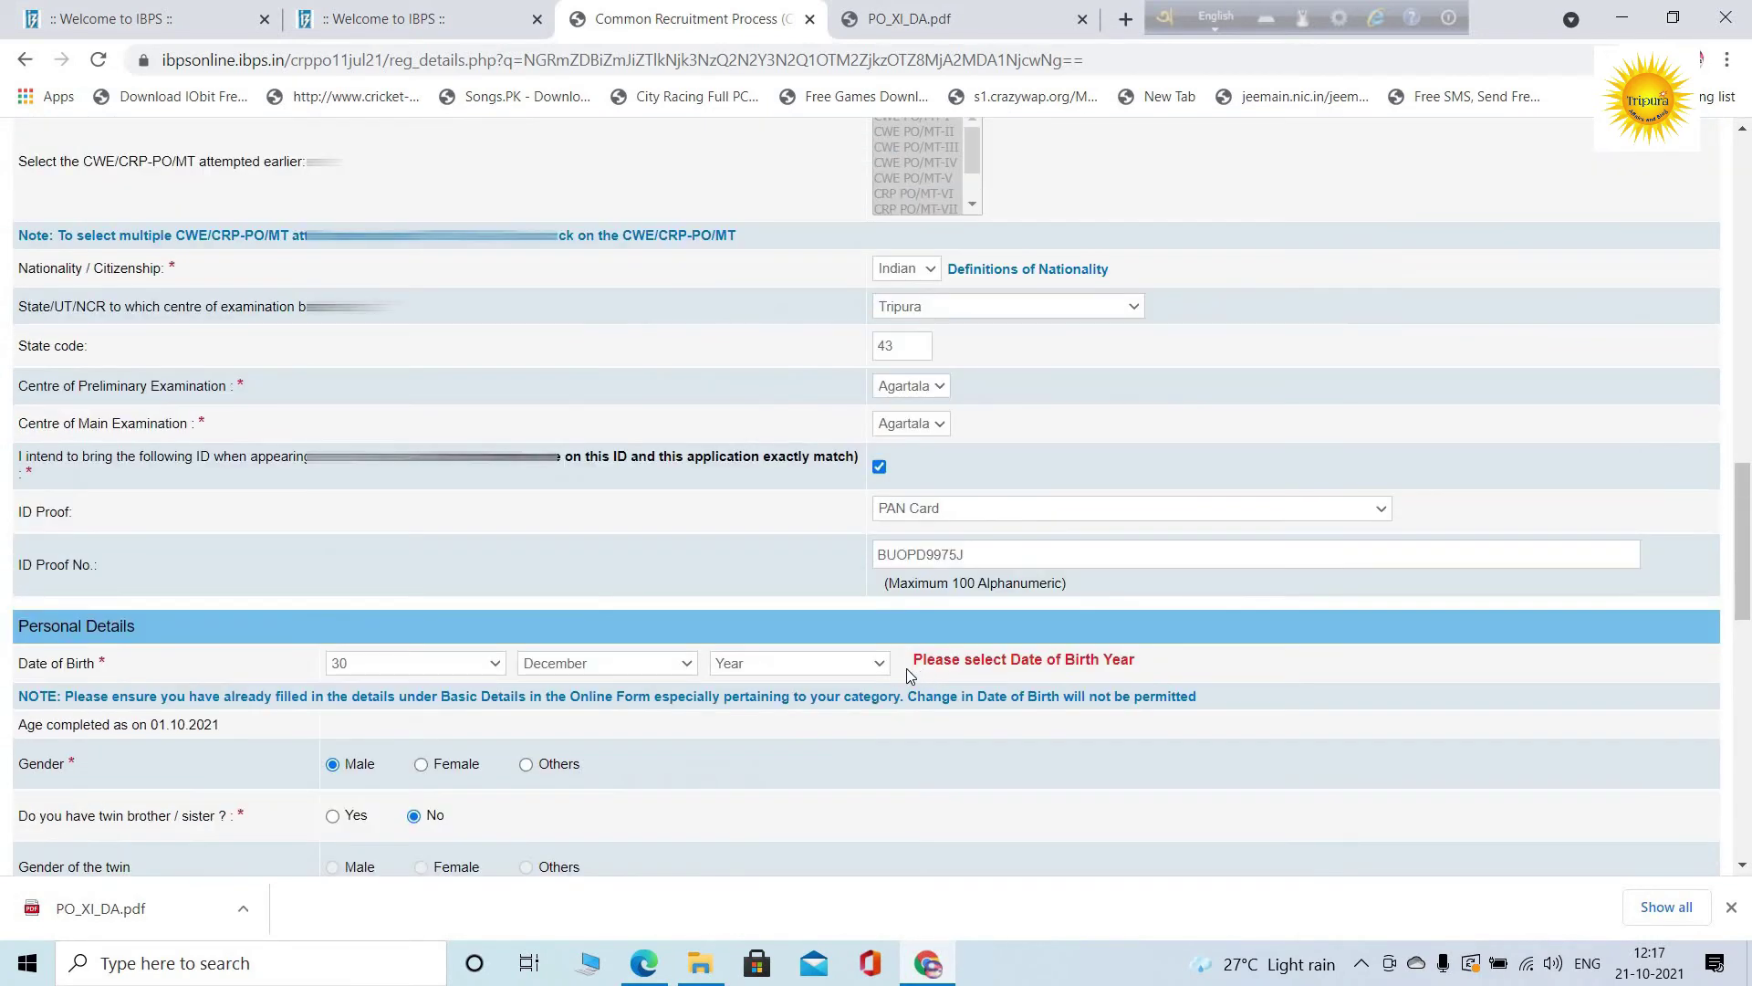
left_click(852, 669)
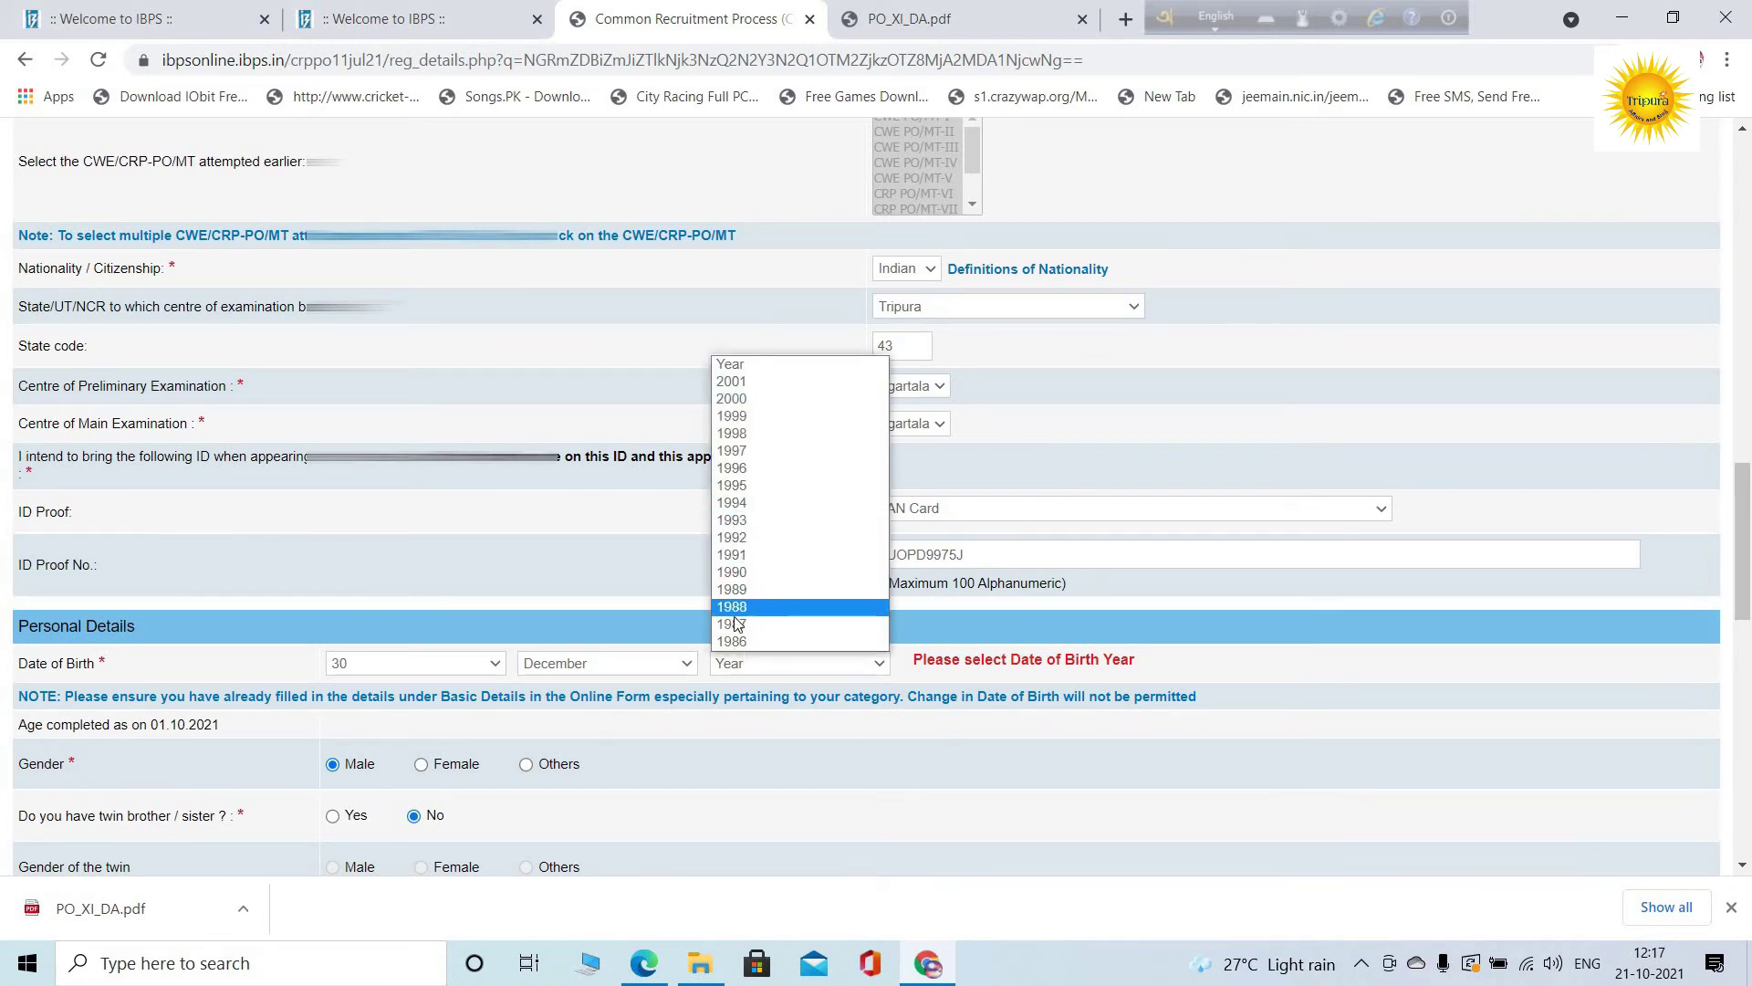
left_click(739, 551)
scroll(1519, 750, "down", 15)
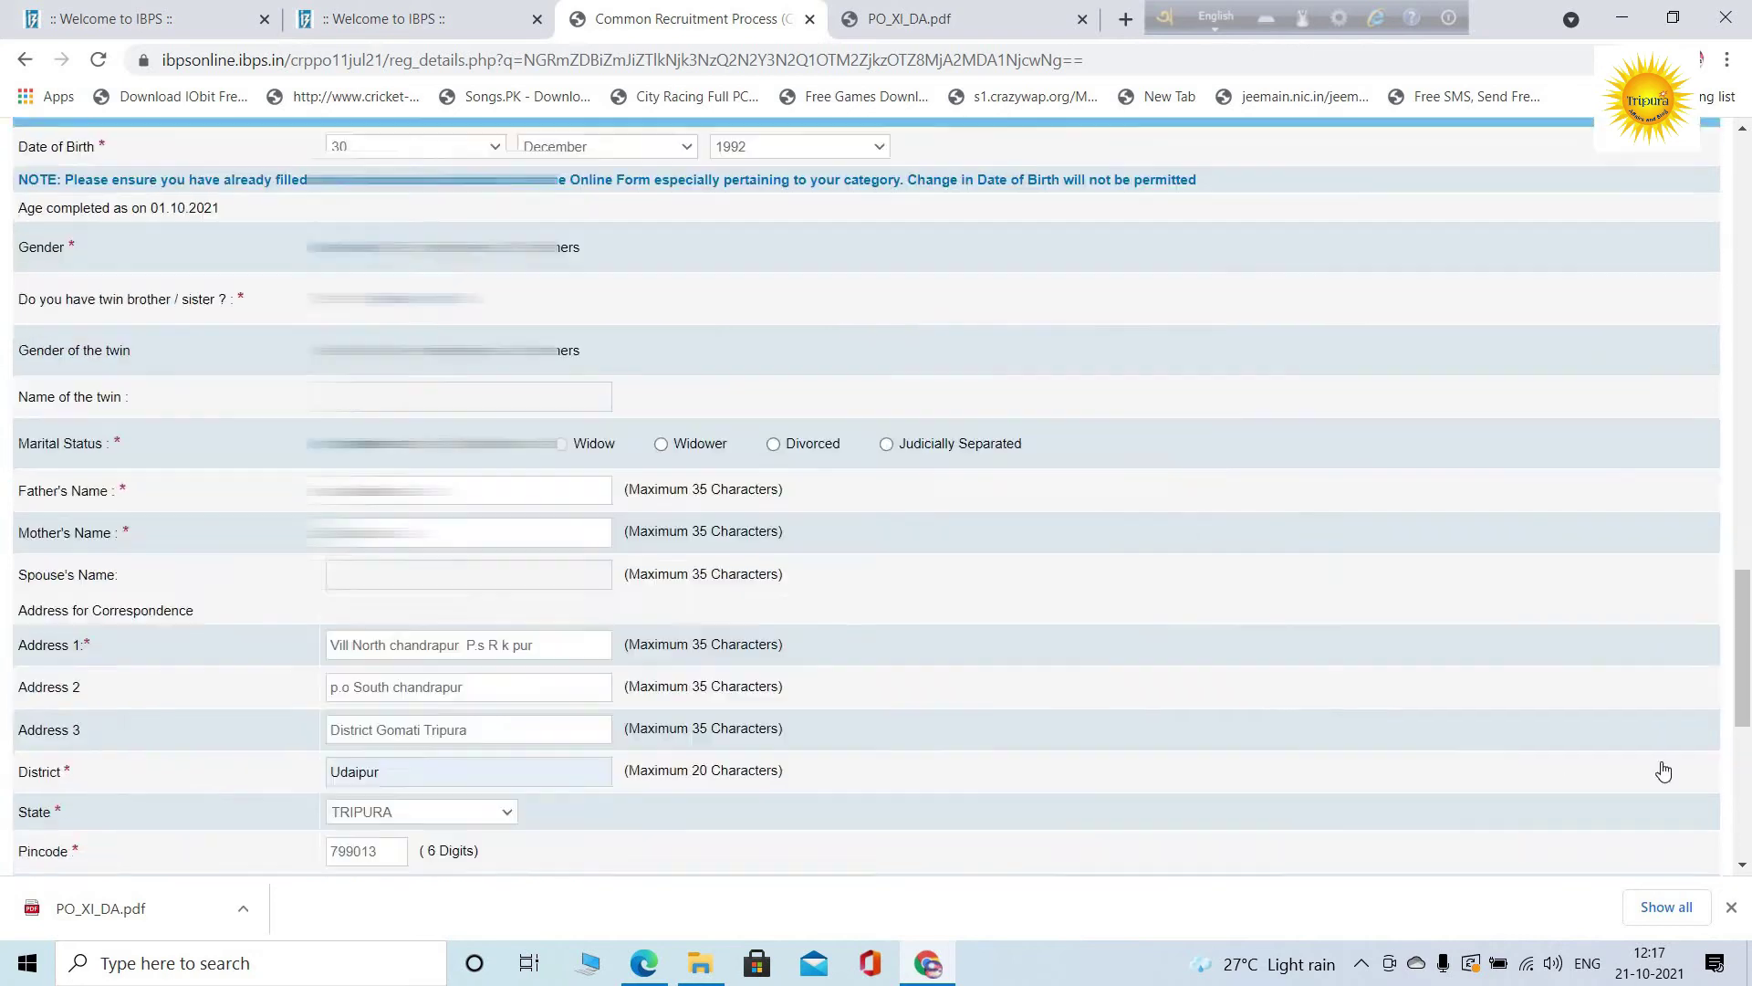
left_click(1663, 773)
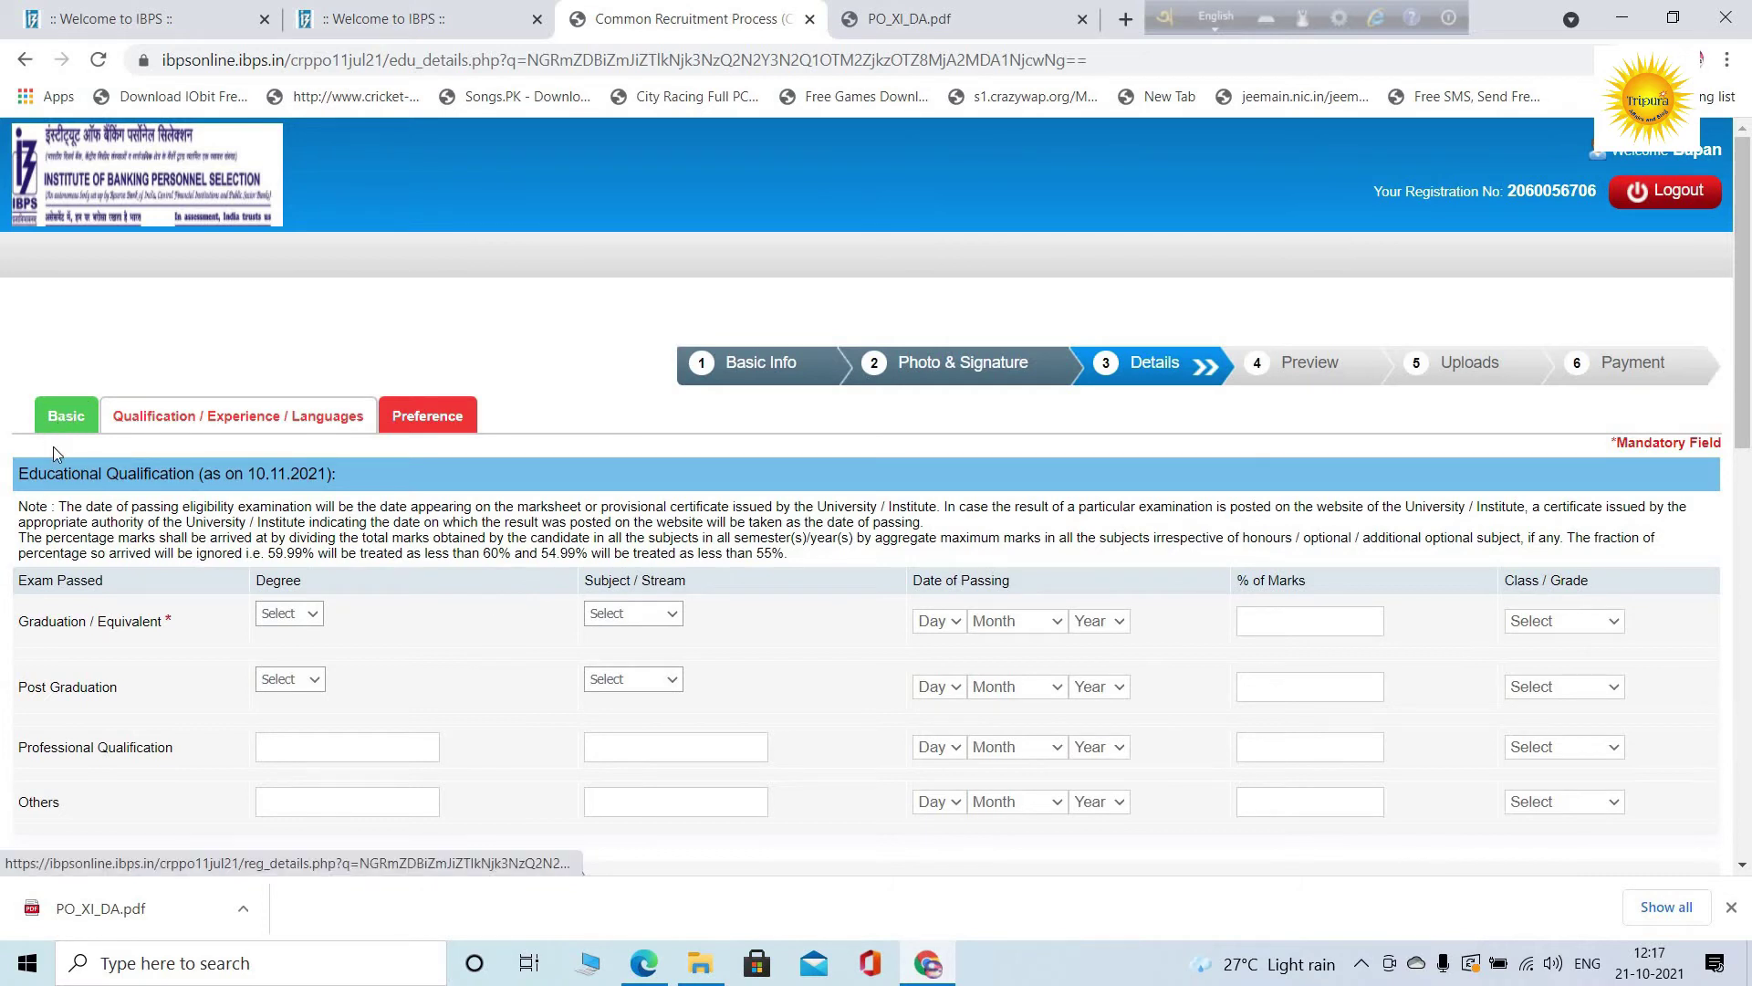
Set the graduation degree to B.Tech. in Engineering
scroll(160, 475, "down", 1)
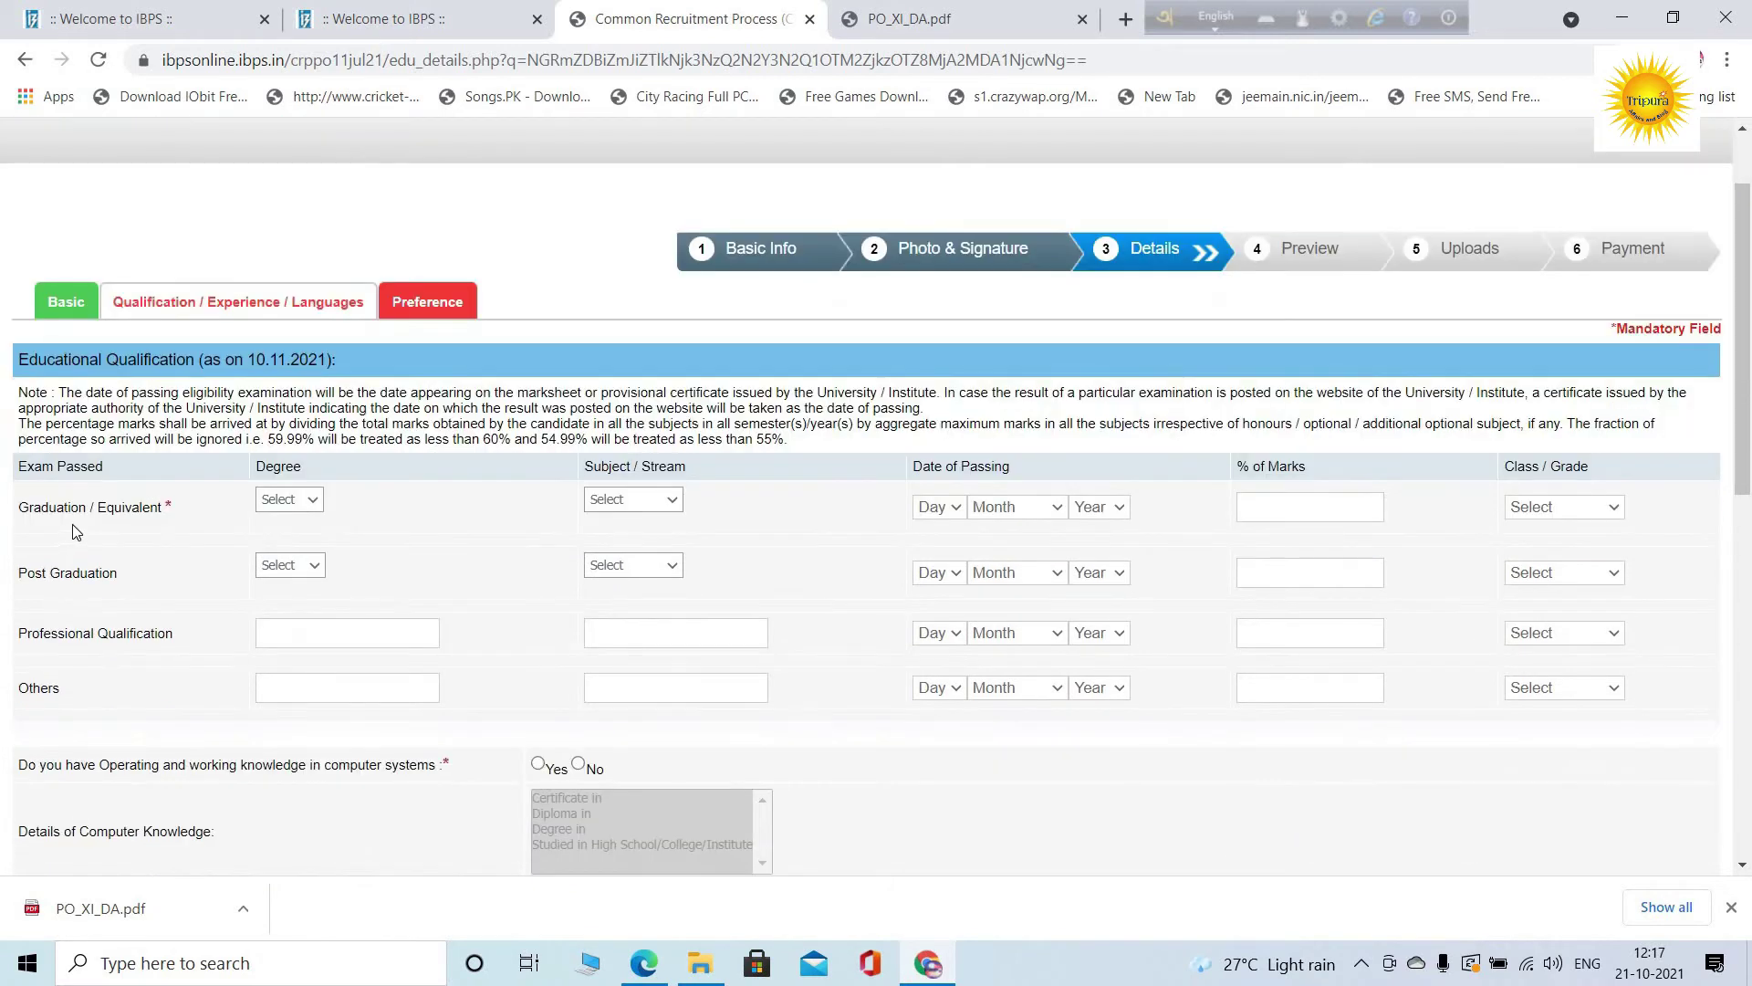
left_click(290, 504)
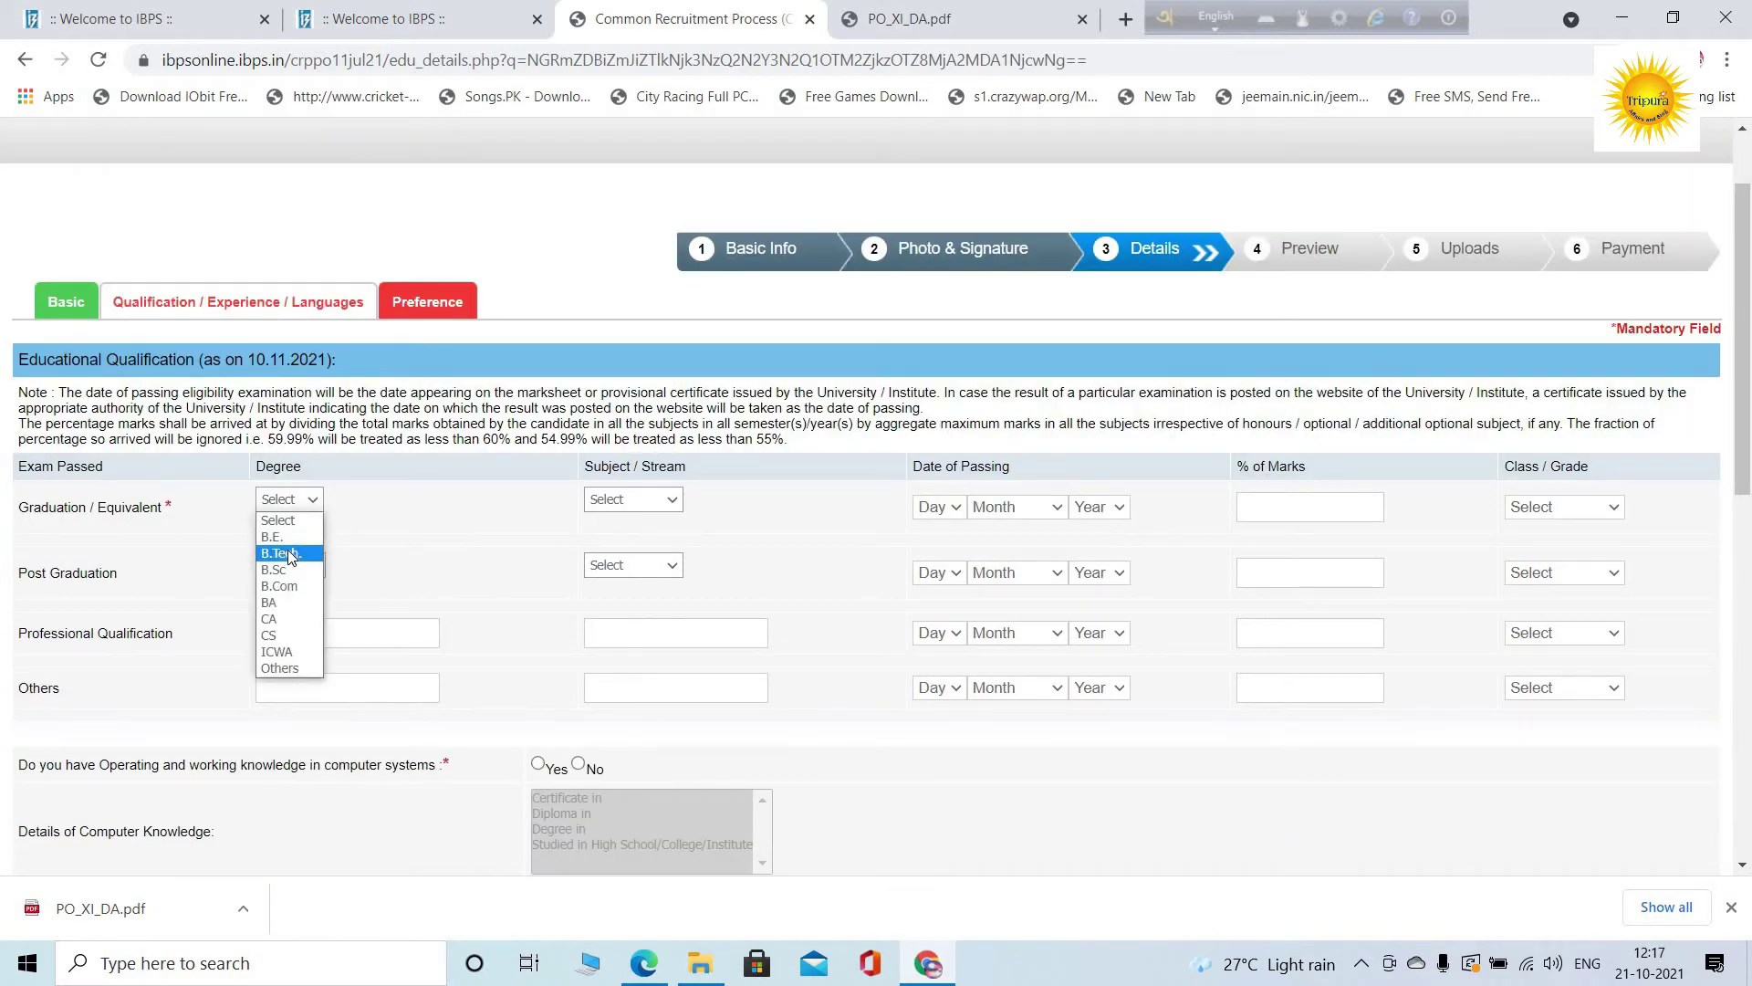
left_click(289, 552)
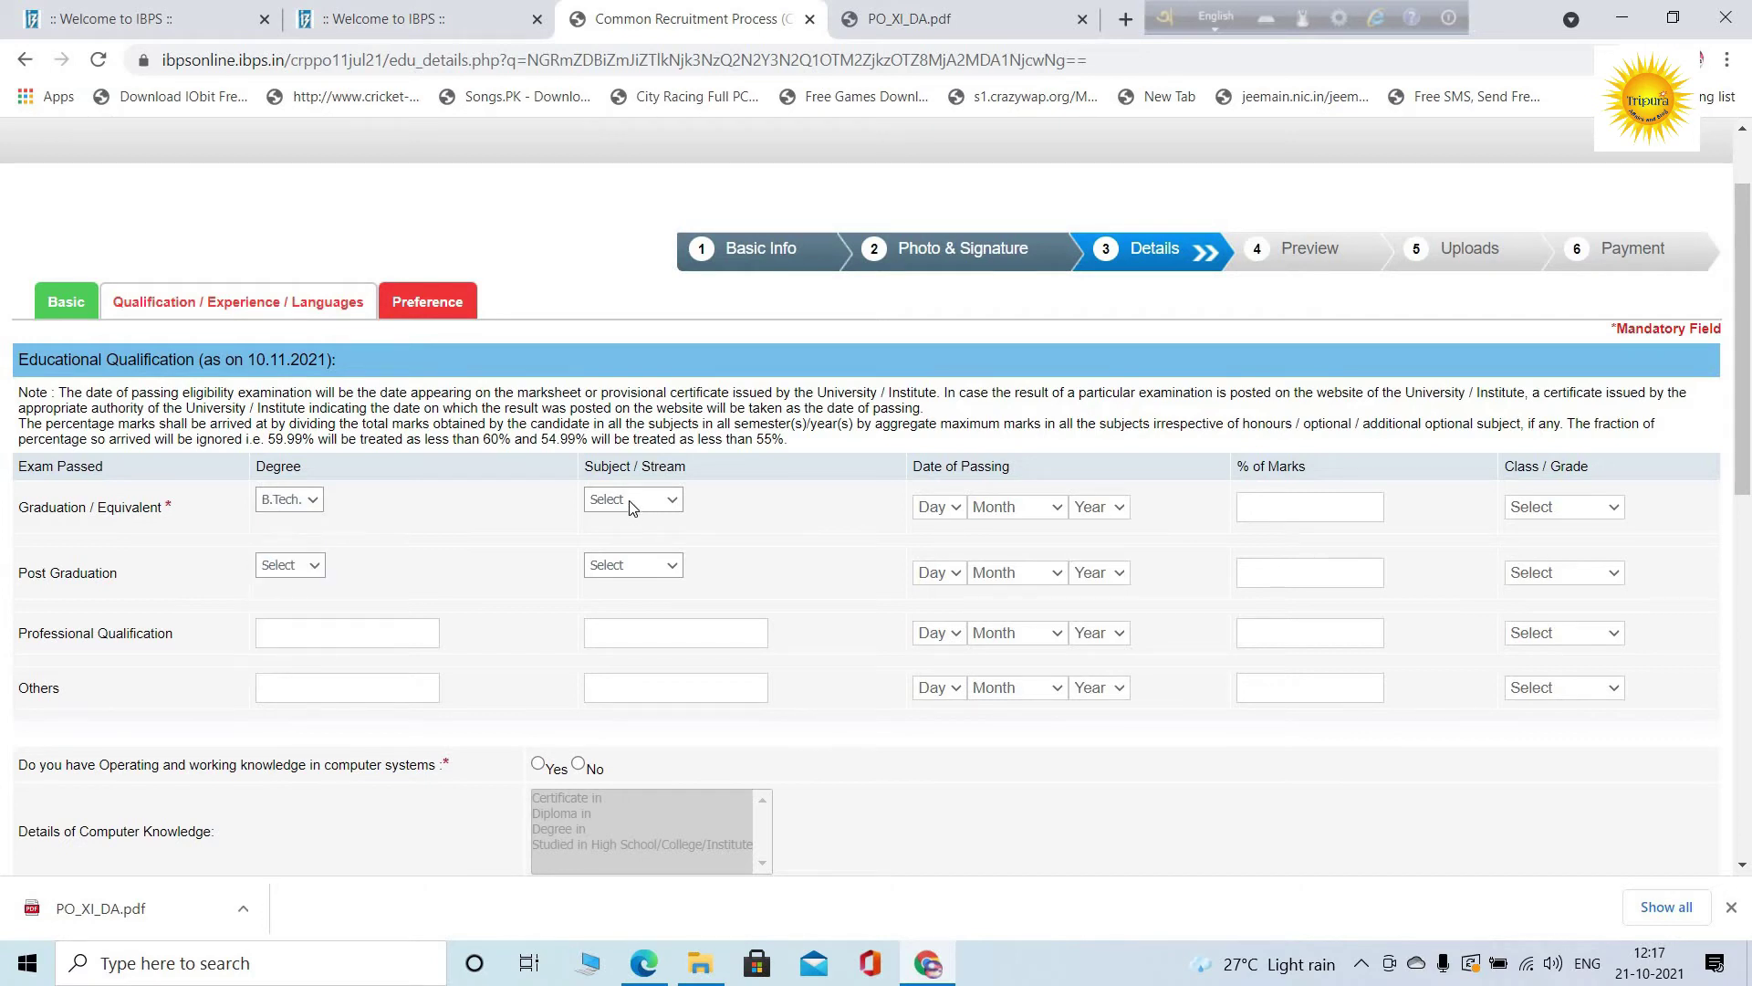
left_click(632, 499)
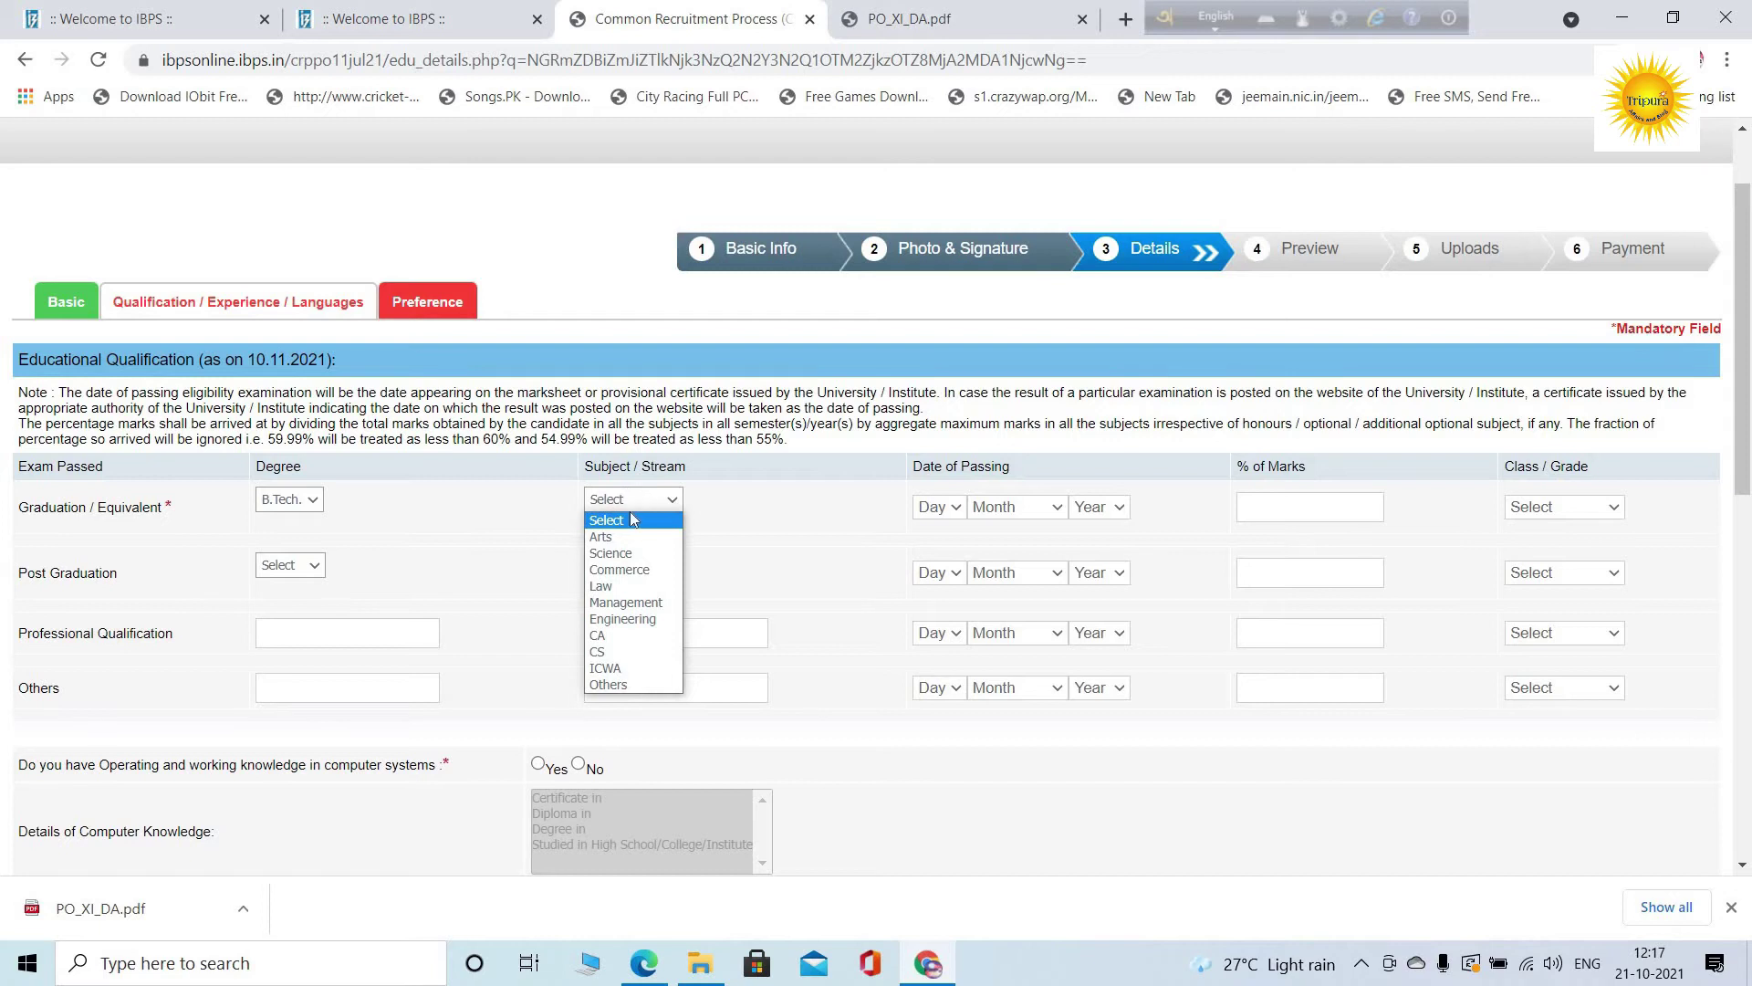
left_click(622, 619)
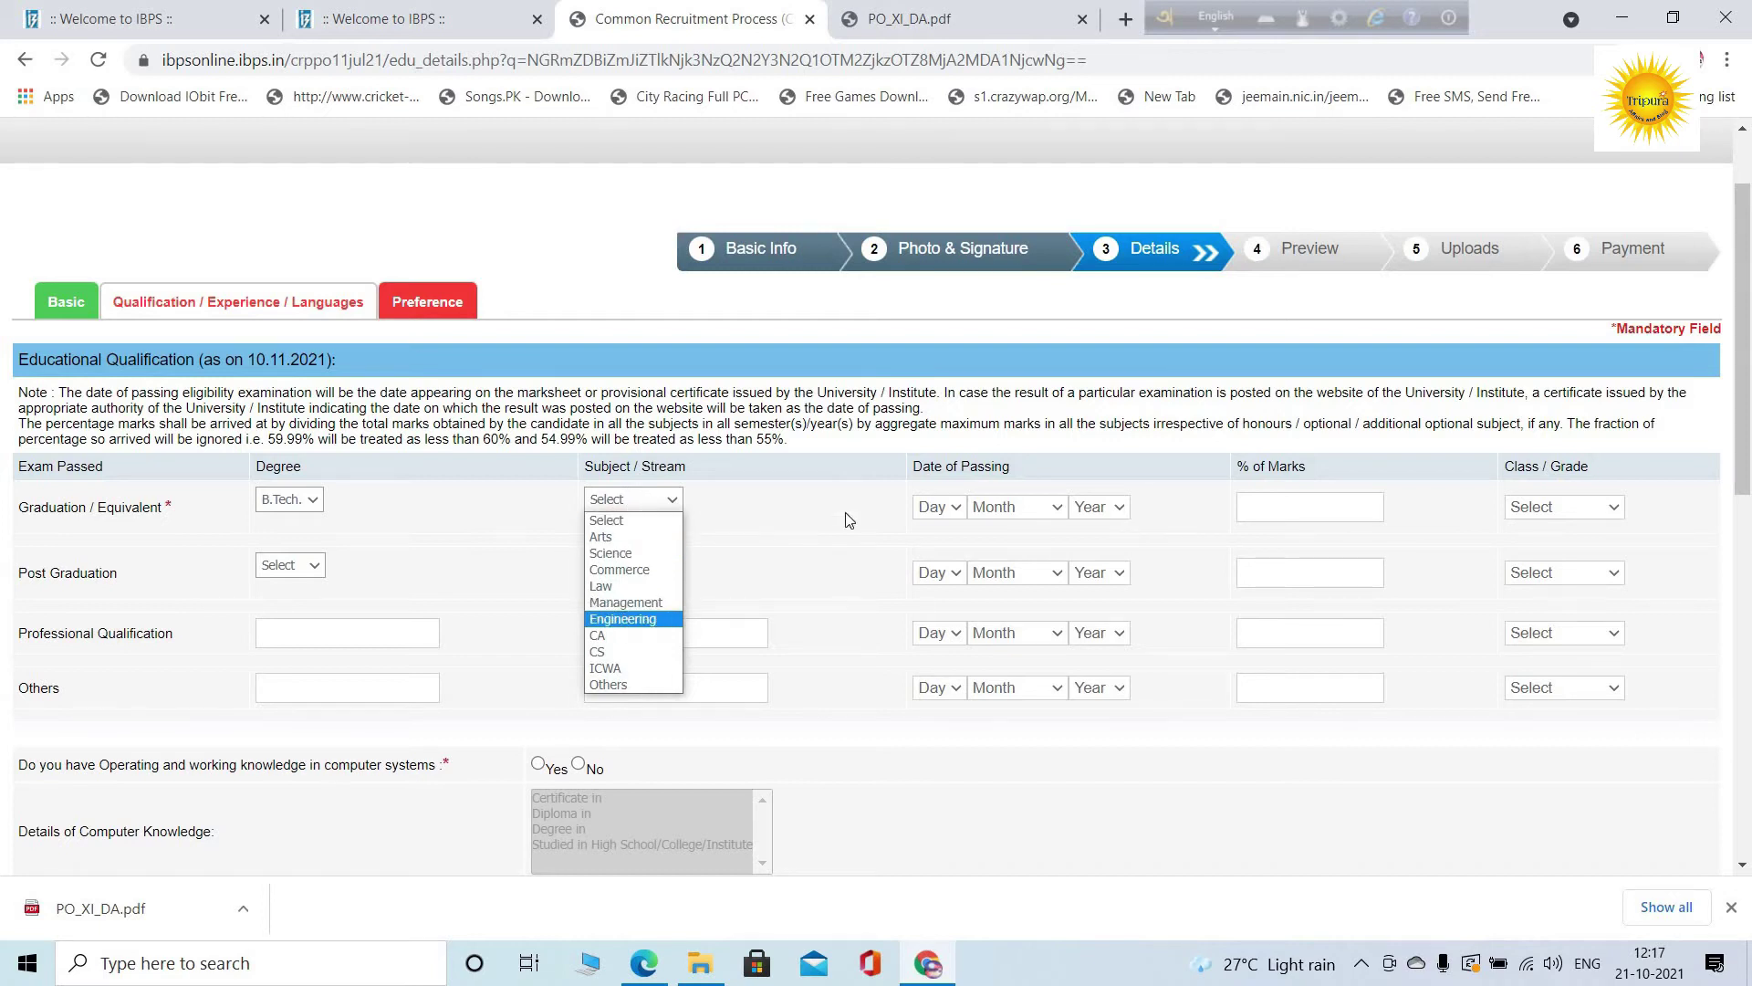
Set the graduation passing date to 01 May 2017
left_click(943, 511)
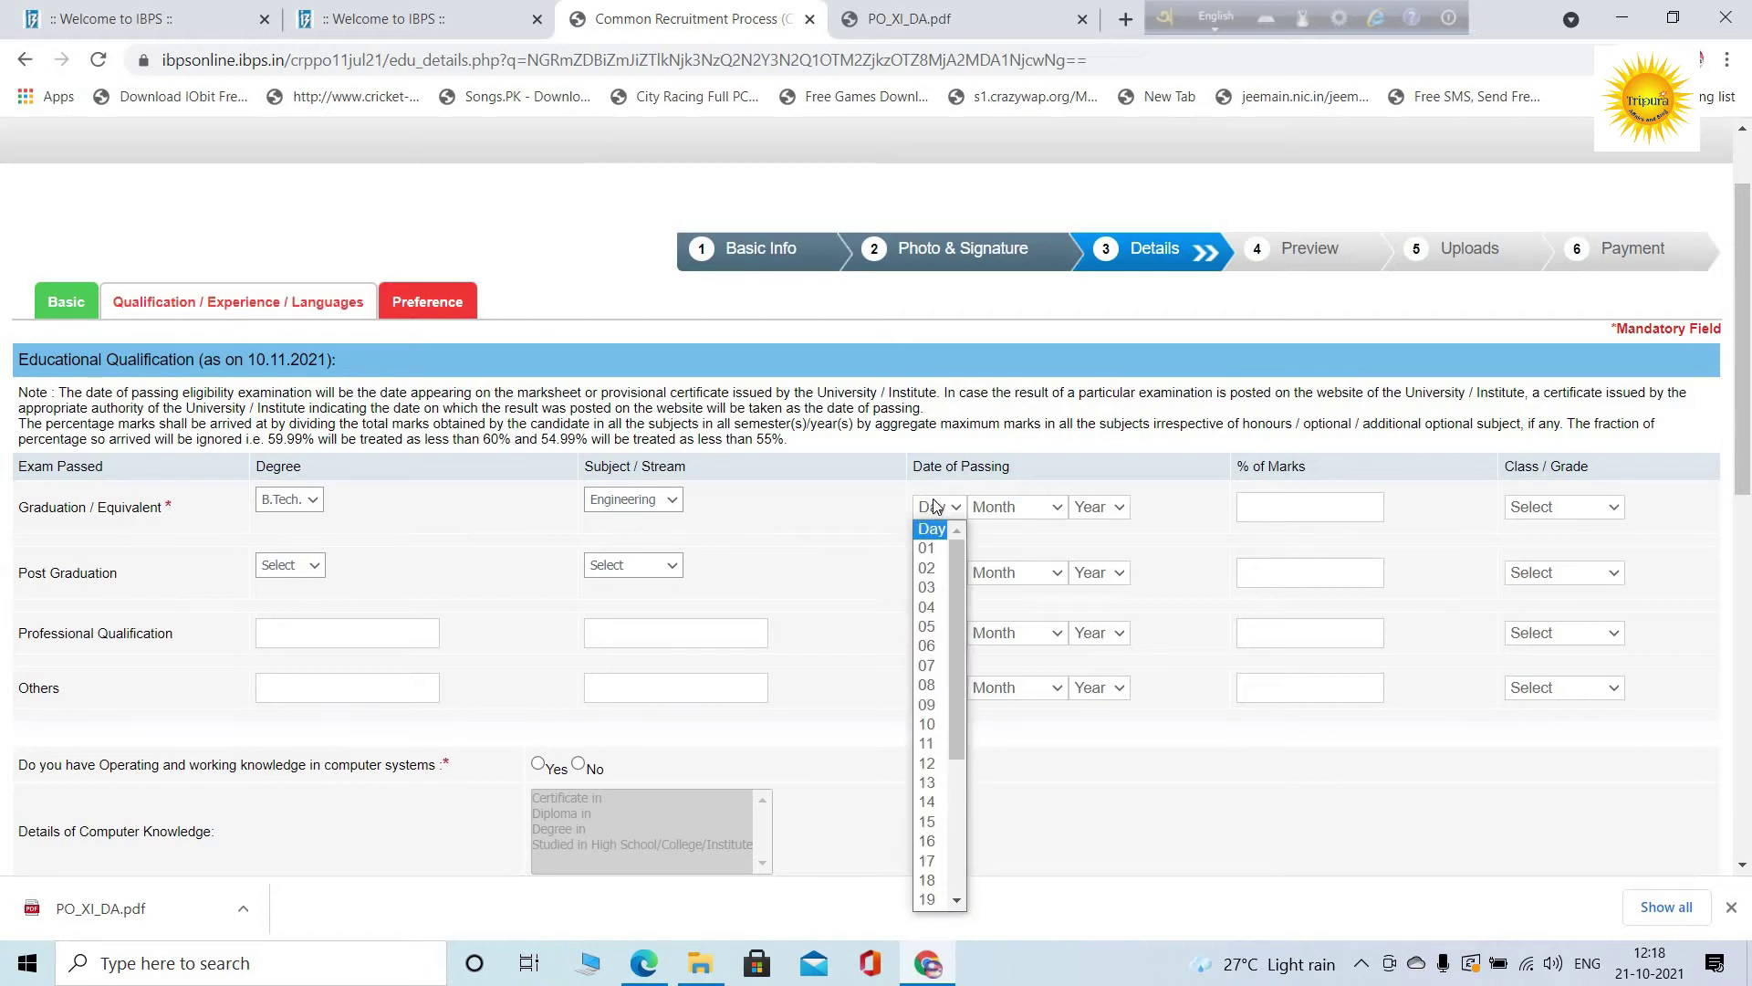
left_click(940, 512)
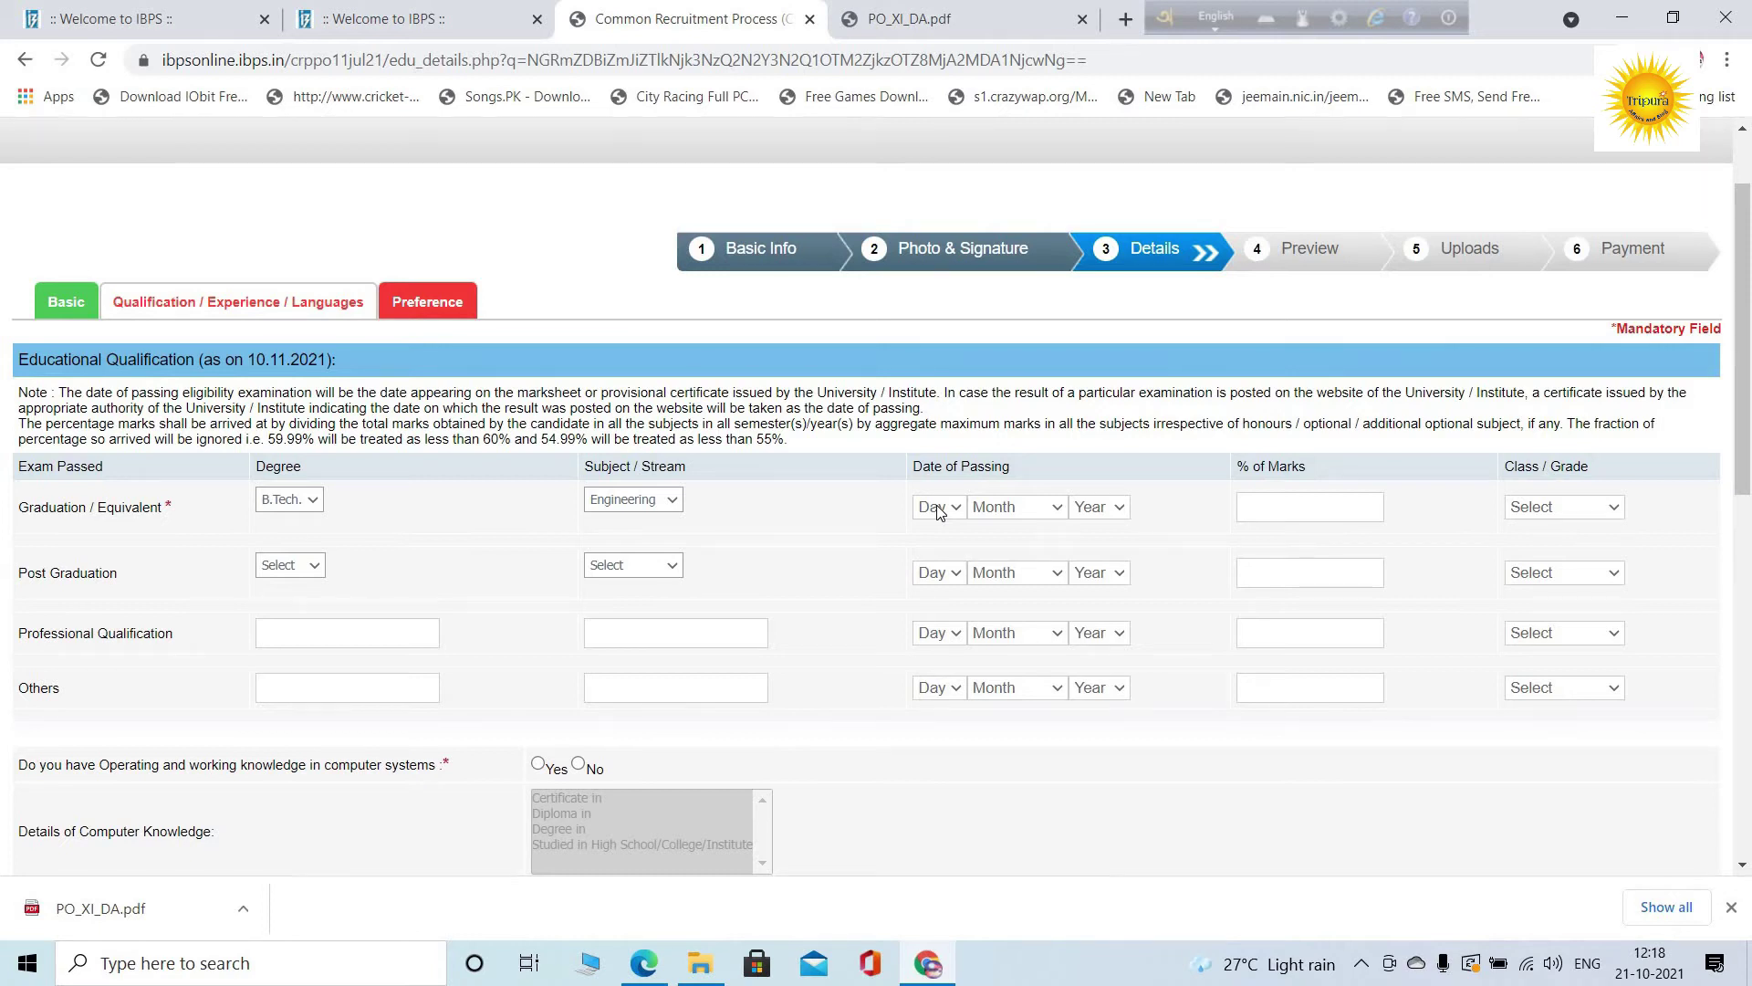
left_click(939, 513)
left_click(935, 540)
left_click(1016, 513)
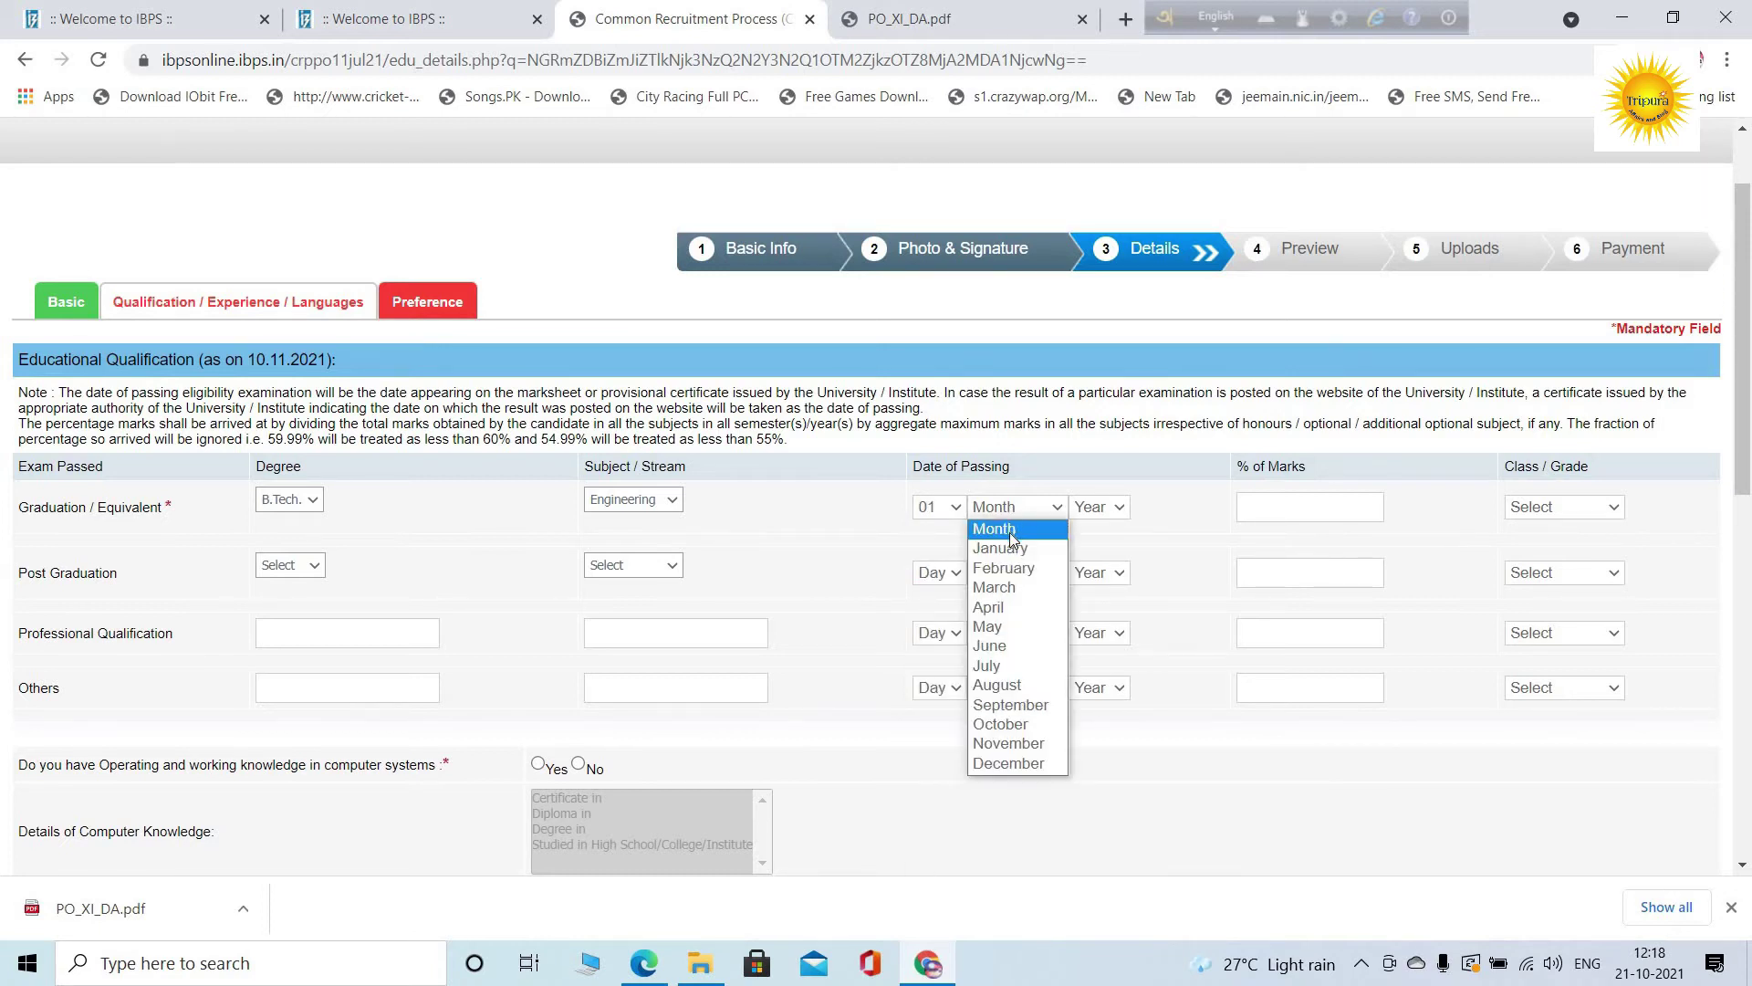
left_click(1001, 628)
left_click(1101, 508)
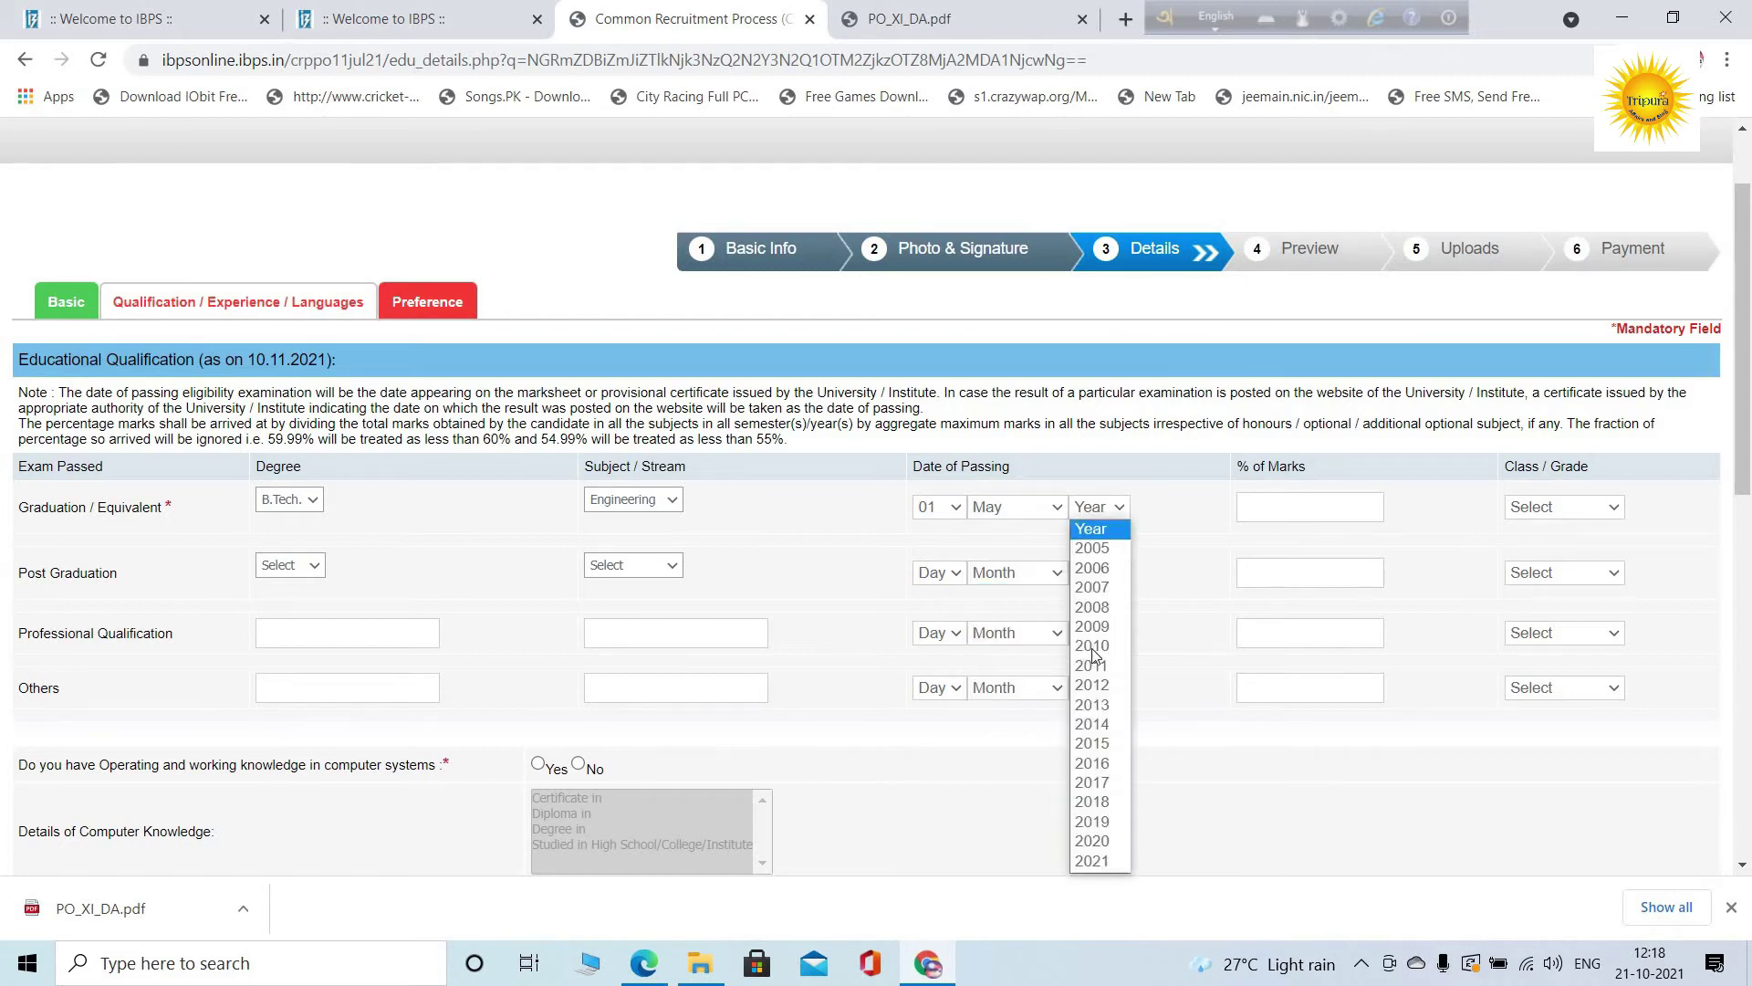
left_click(1095, 783)
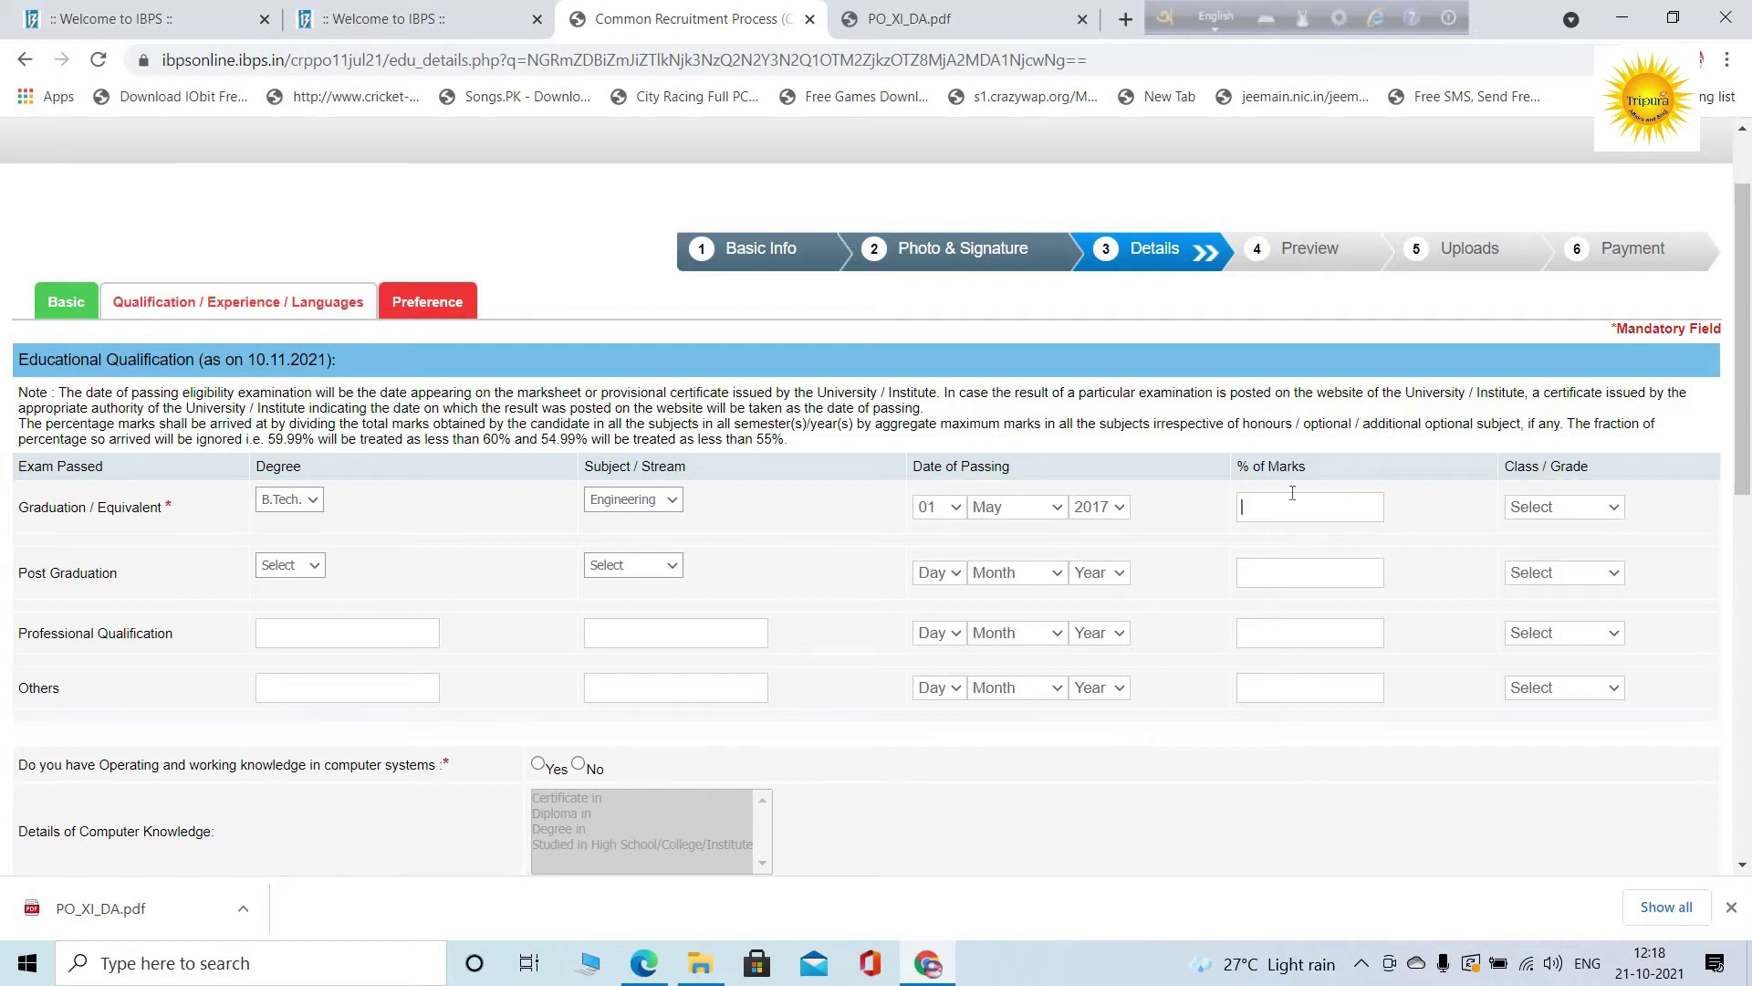
Enter 69.99 as the graduation marks percentage and choose First Class
left_click(1292, 492)
type("69.99")
left_click(1582, 521)
left_click(1551, 553)
scroll(213, 646, "down", 2)
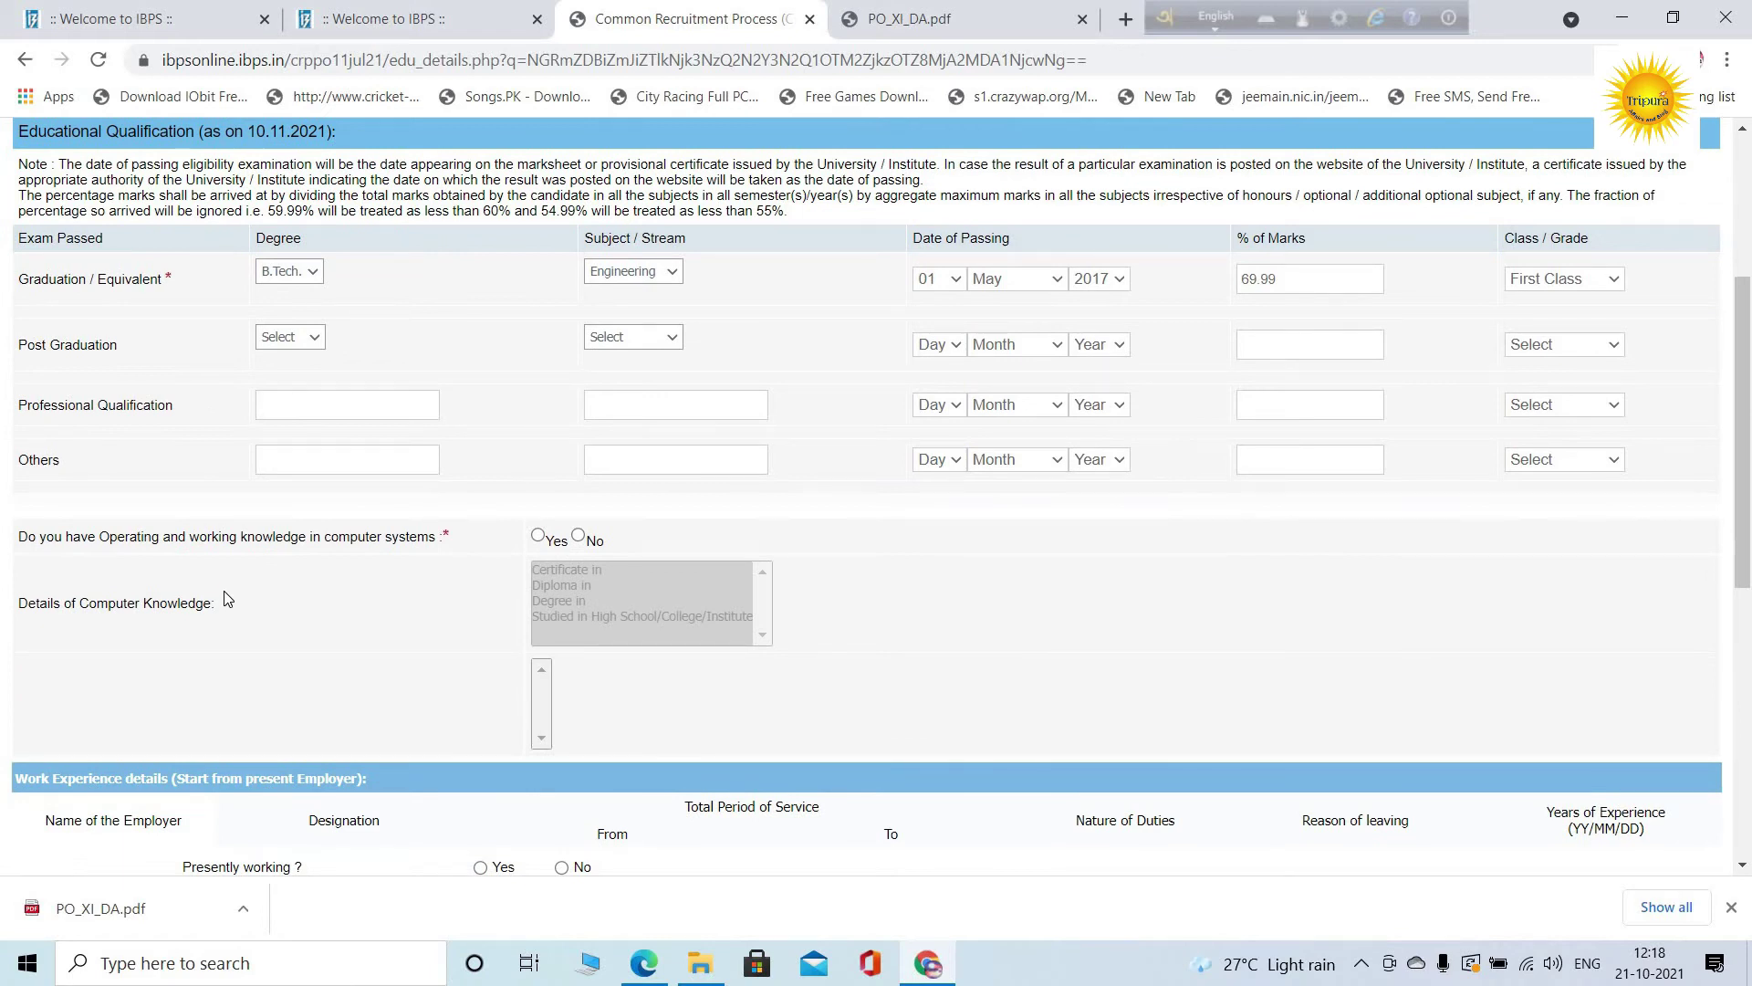
Enter Computer Course as the Others degree with Computer as the subject
left_click(297, 461)
type("O")
type("ompute")
type("r")
type(" Course")
scroll(660, 459, "up", 3)
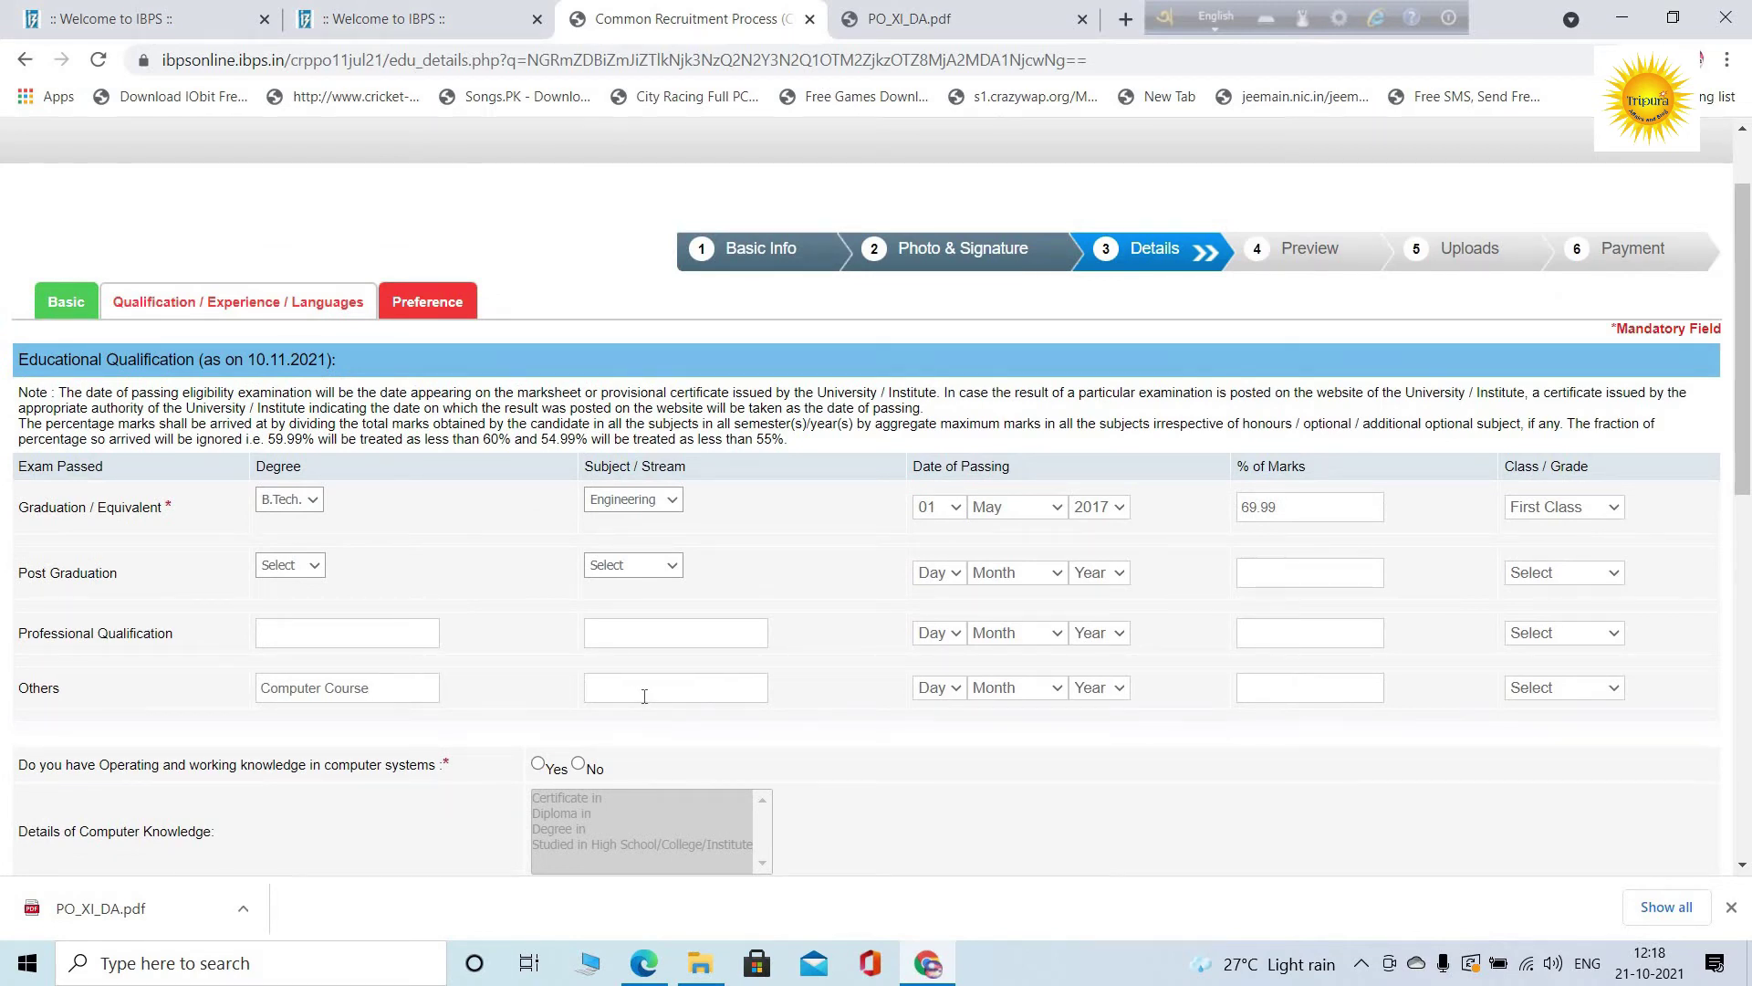
type("omputer")
Set the Others passing date to 01 November 2018
left_click(1099, 695)
left_click(1102, 627)
left_click(1027, 701)
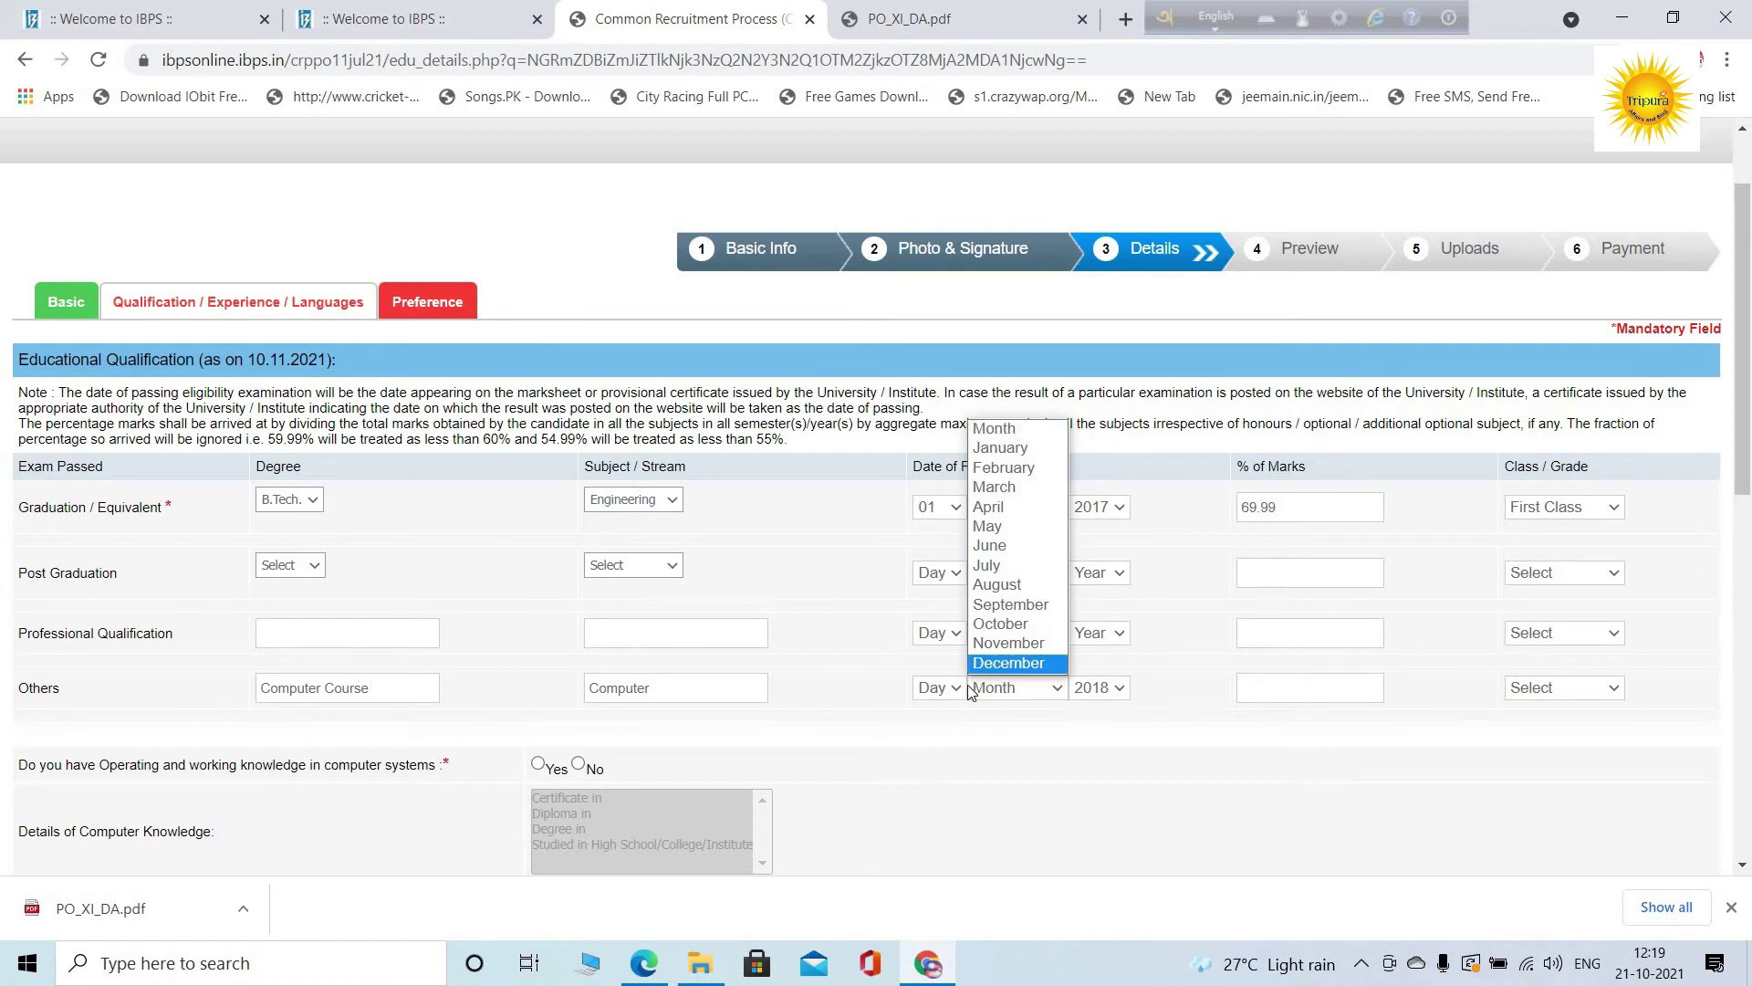
left_click(1018, 663)
left_click(1017, 694)
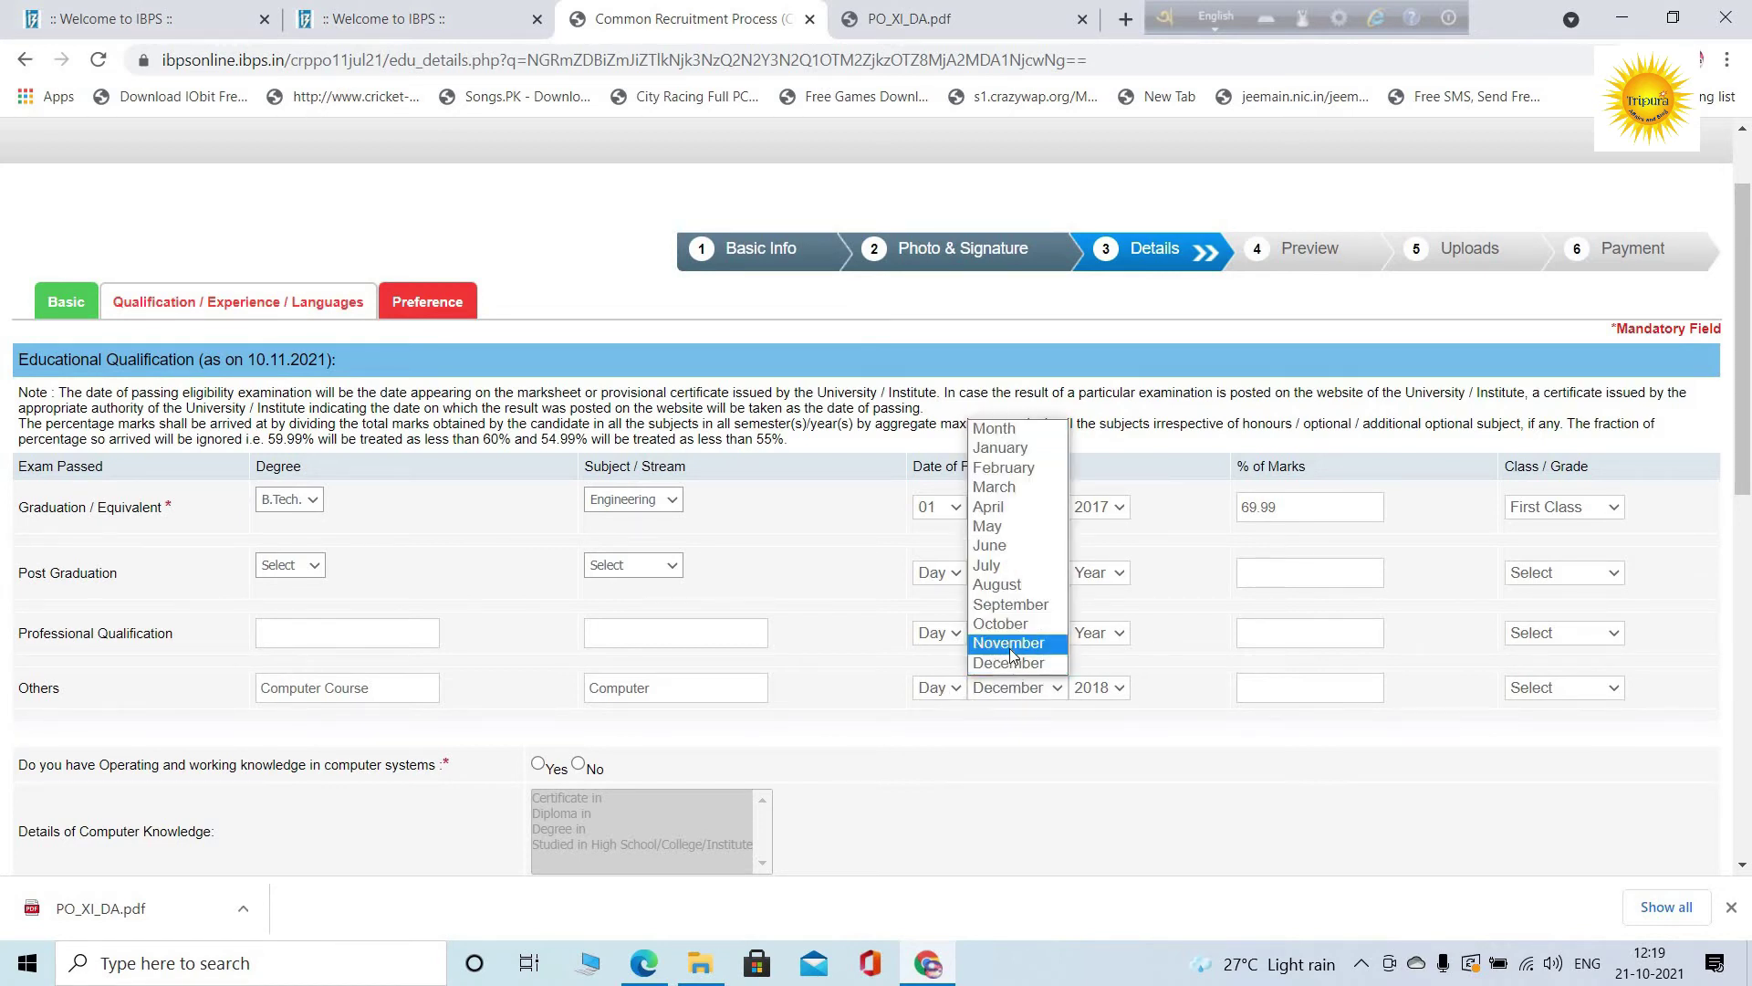
left_click(996, 688)
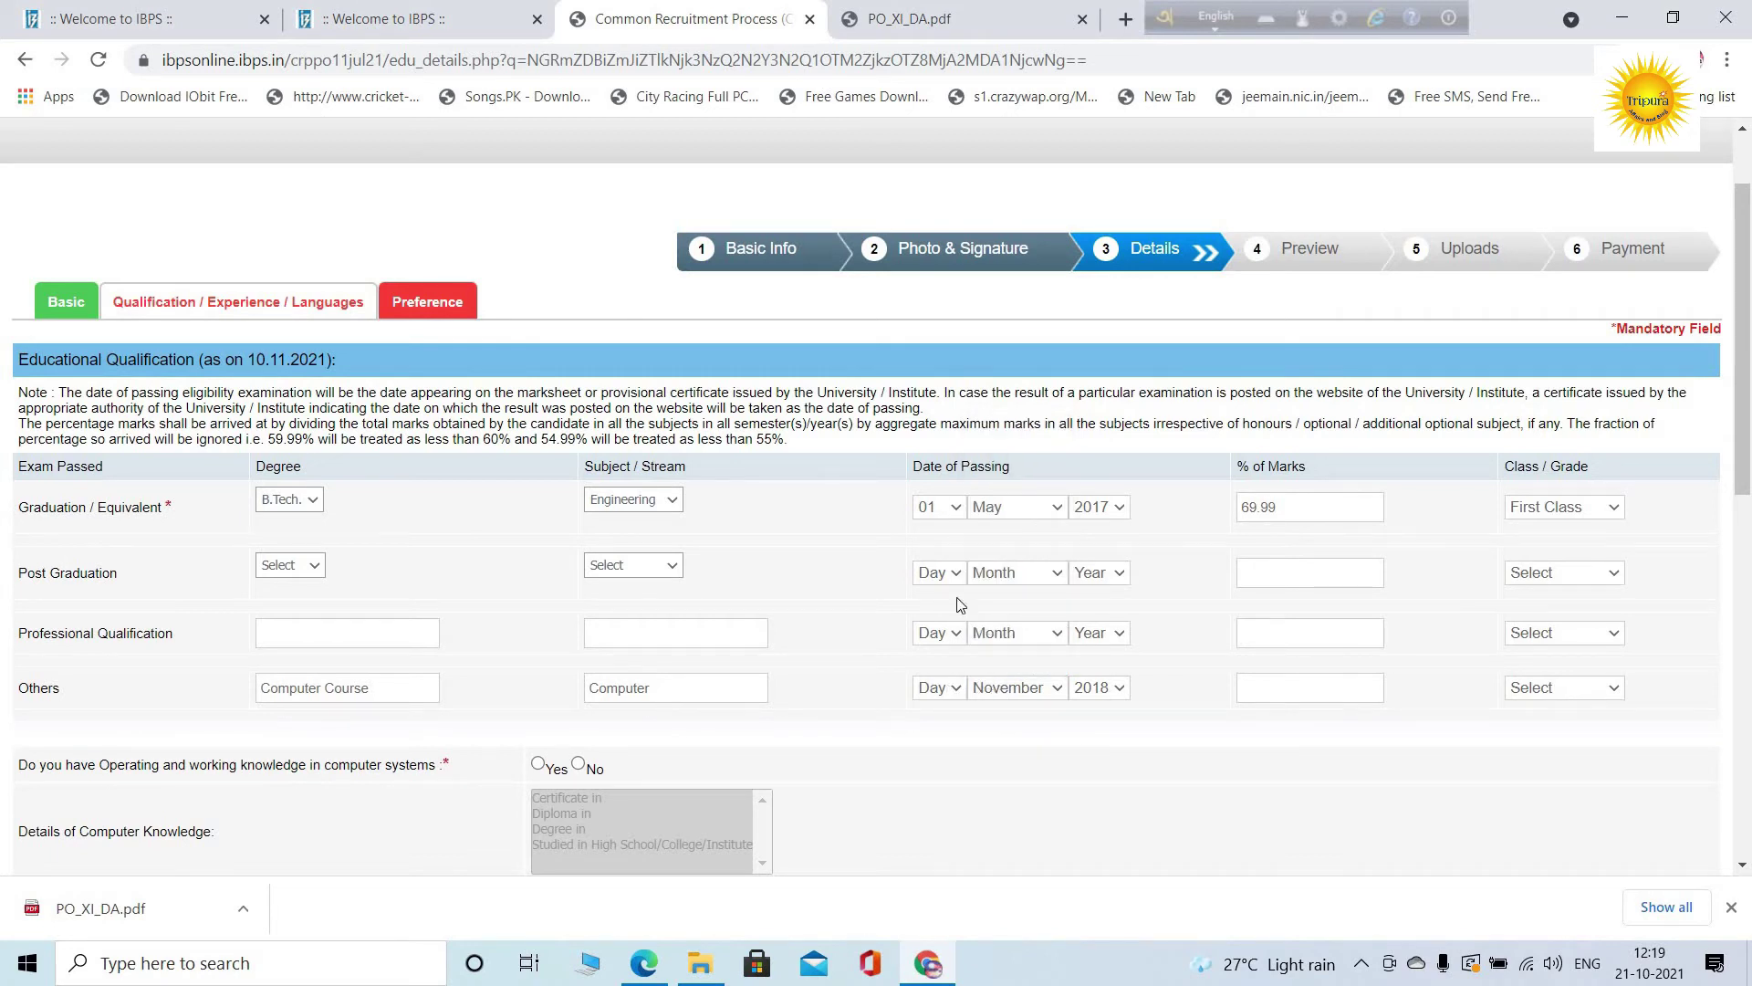
left_click(933, 690)
left_click(926, 295)
Enter 81 as the Others marks percentage and choose First Class
left_click(1363, 691)
type("81")
left_click(1570, 698)
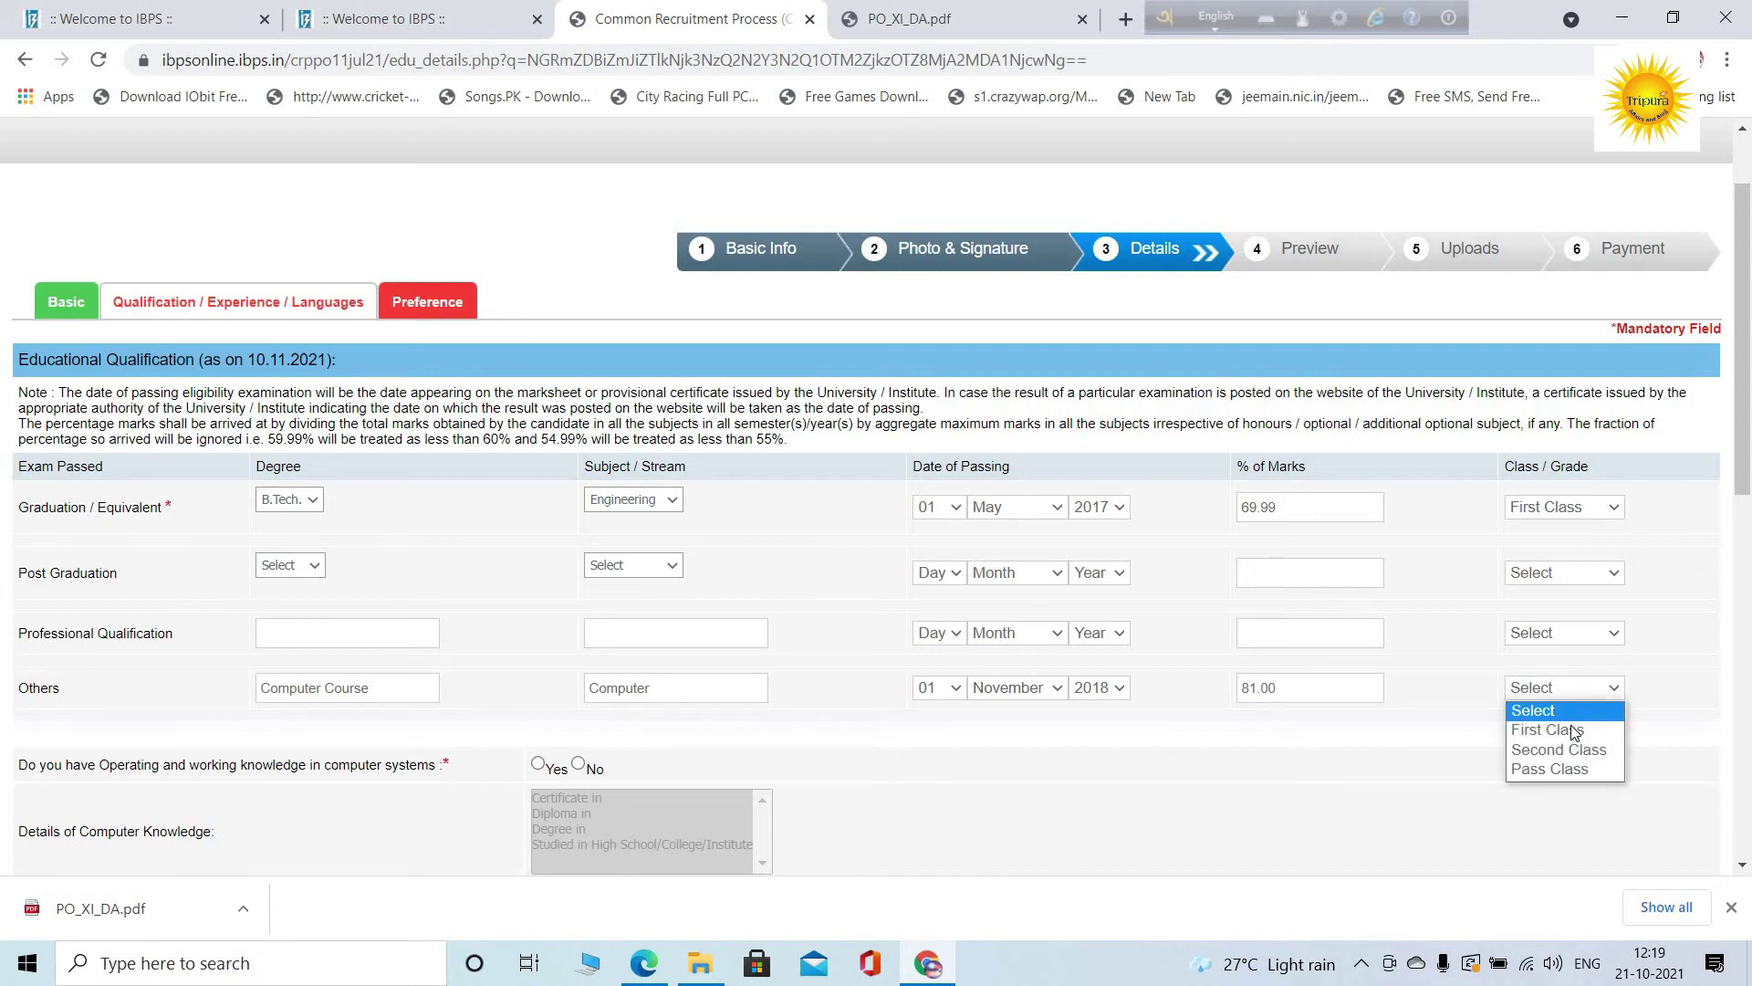
key("Return")
scroll(192, 533, "down", 2)
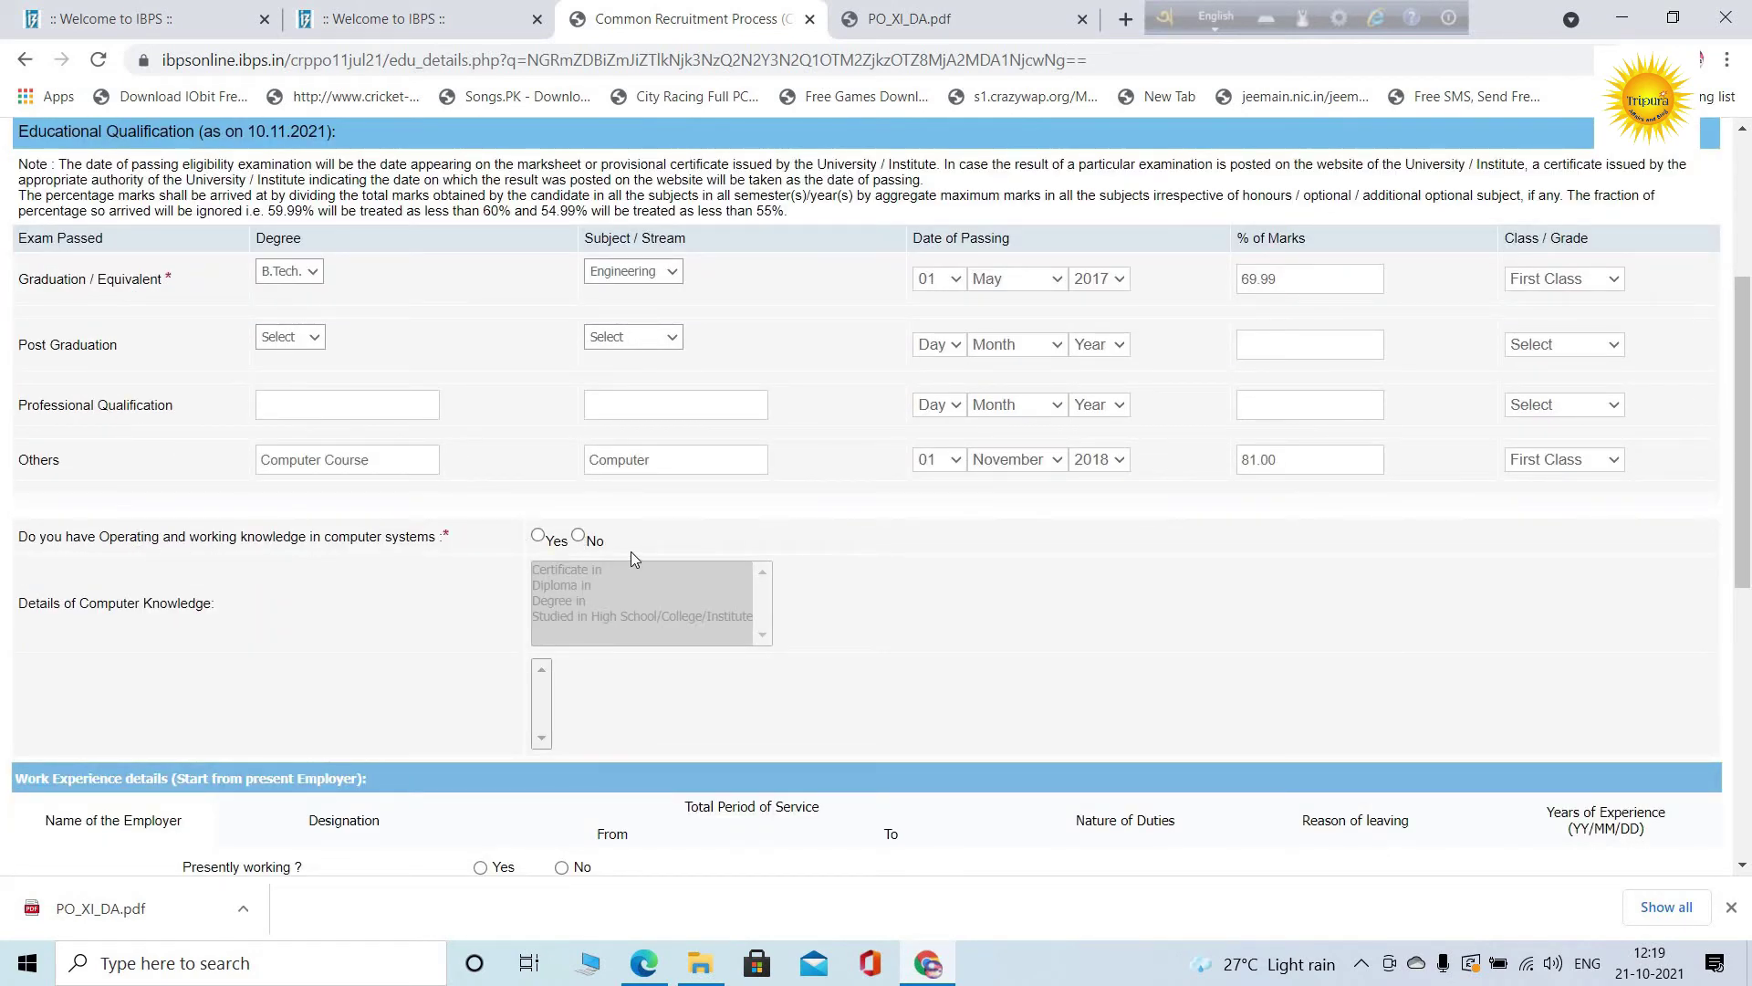
Answer Yes to computer knowledge, with details Studied in High School/College/Institute
left_click(539, 535)
scroll(735, 537, "down", 1)
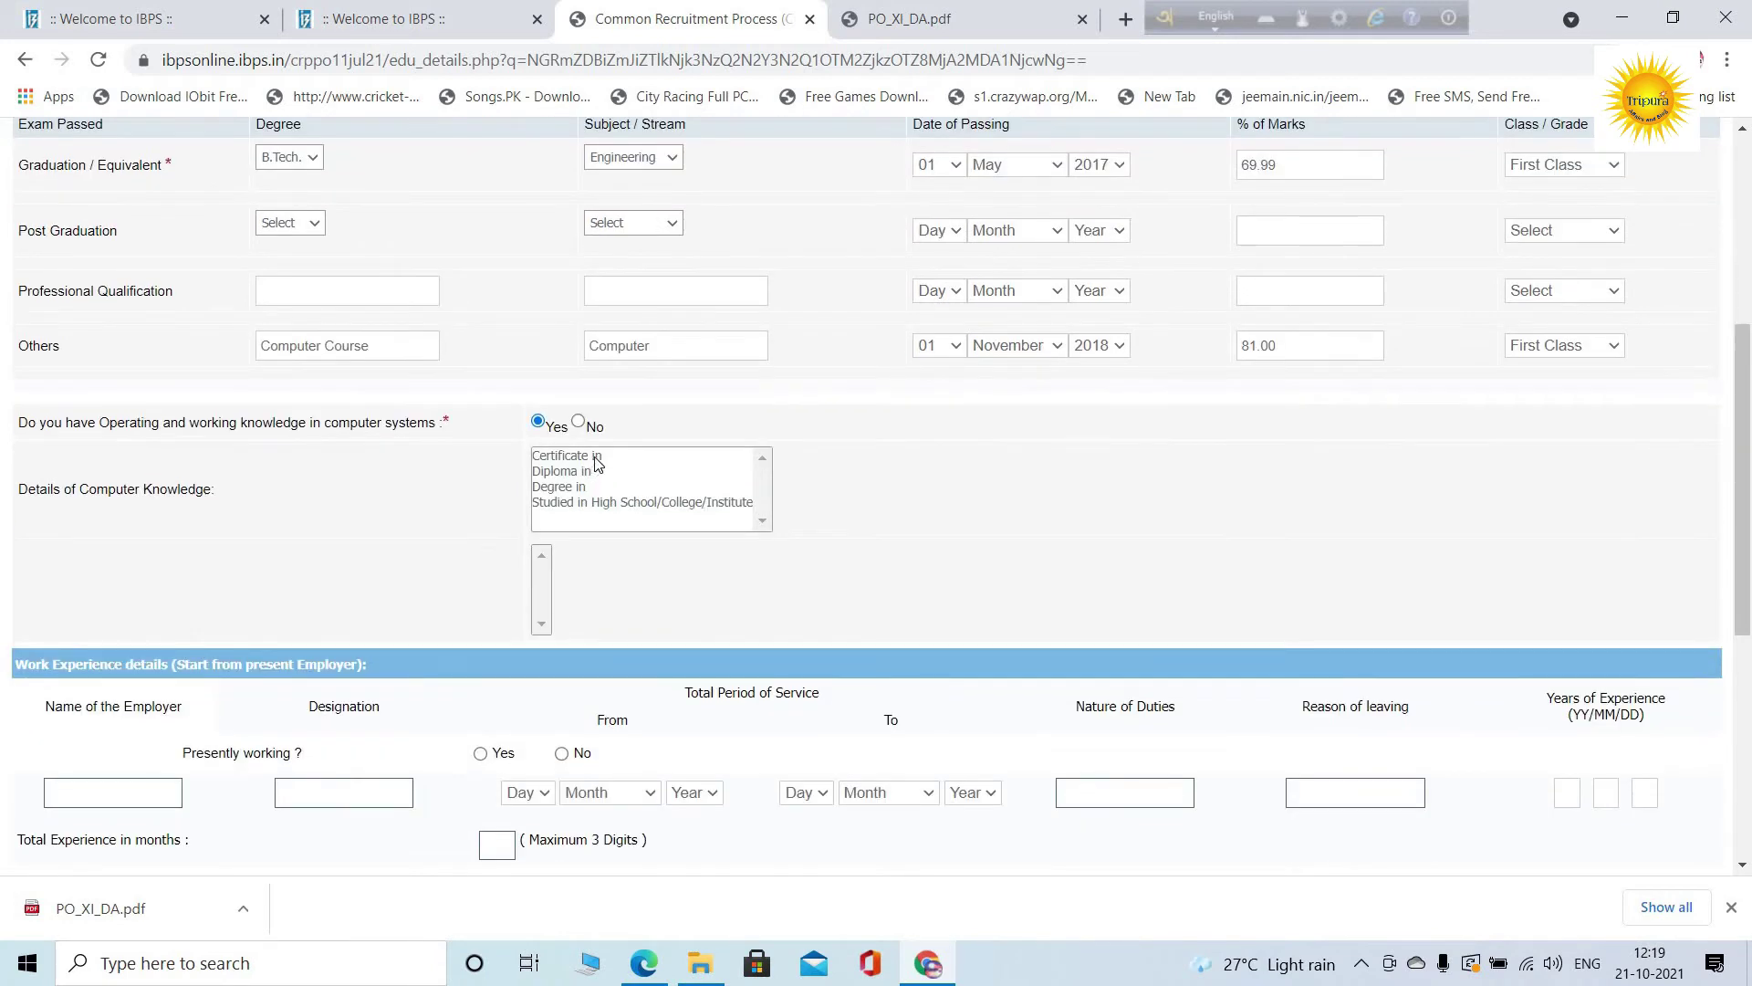
left_click(636, 504)
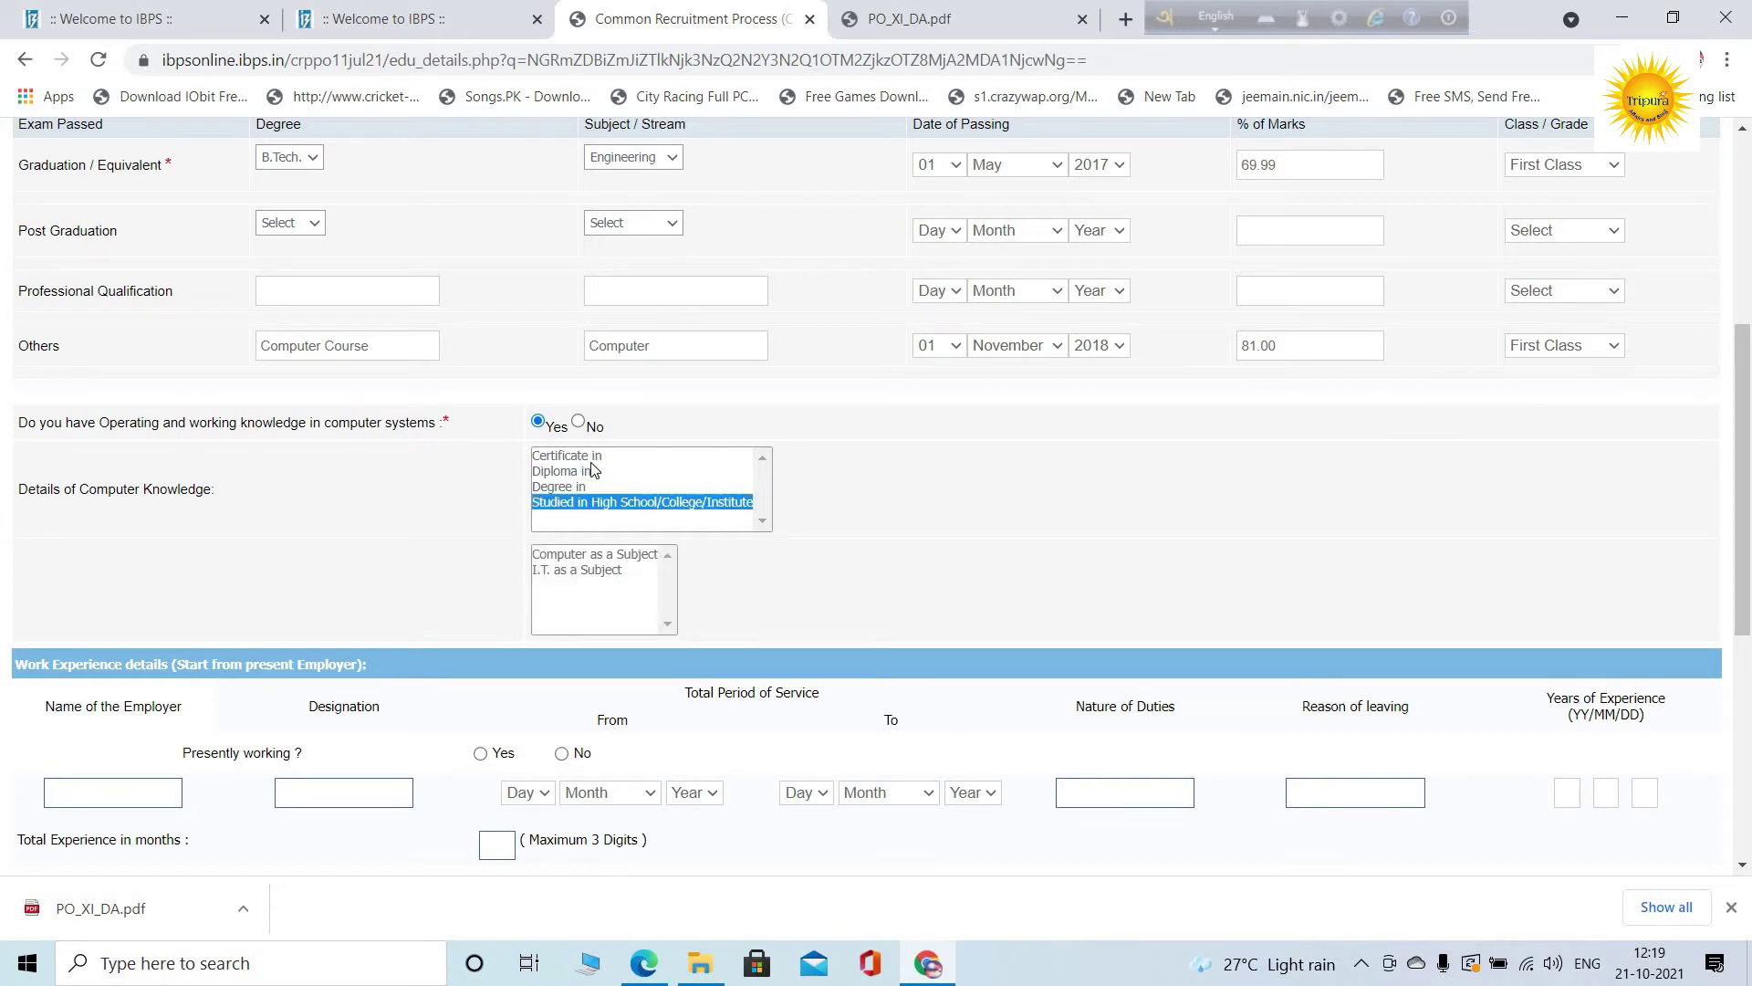
left_click(592, 456)
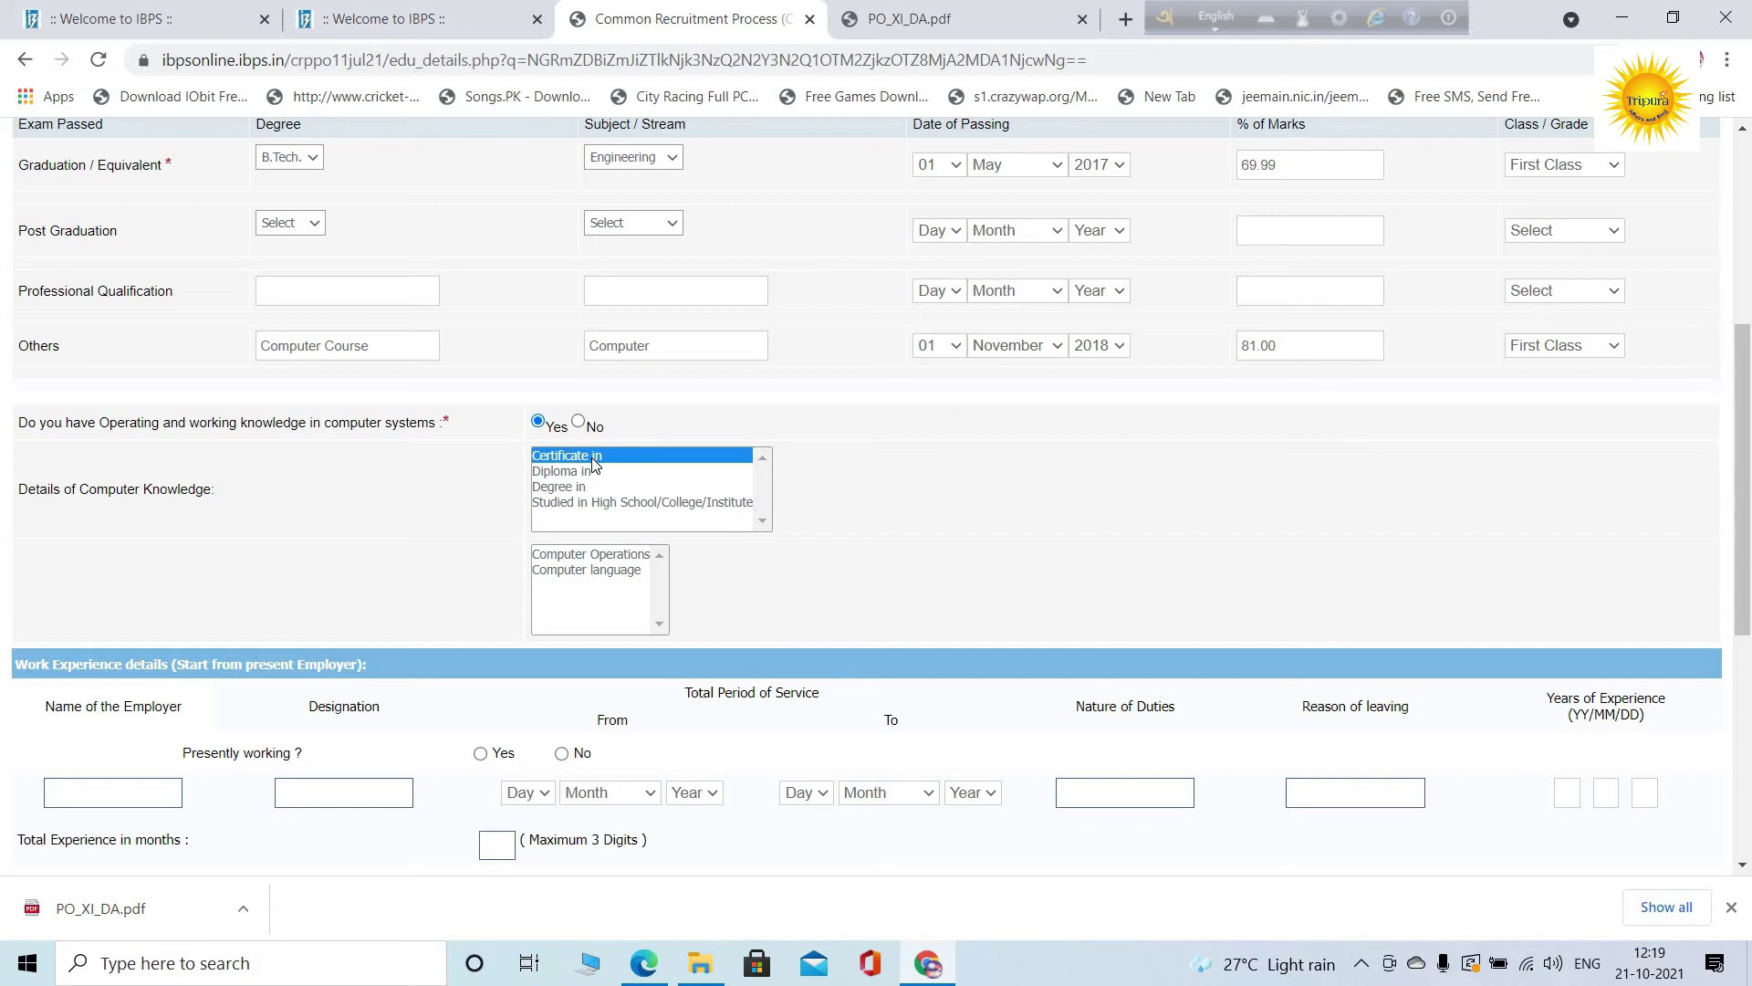
left_click(609, 505)
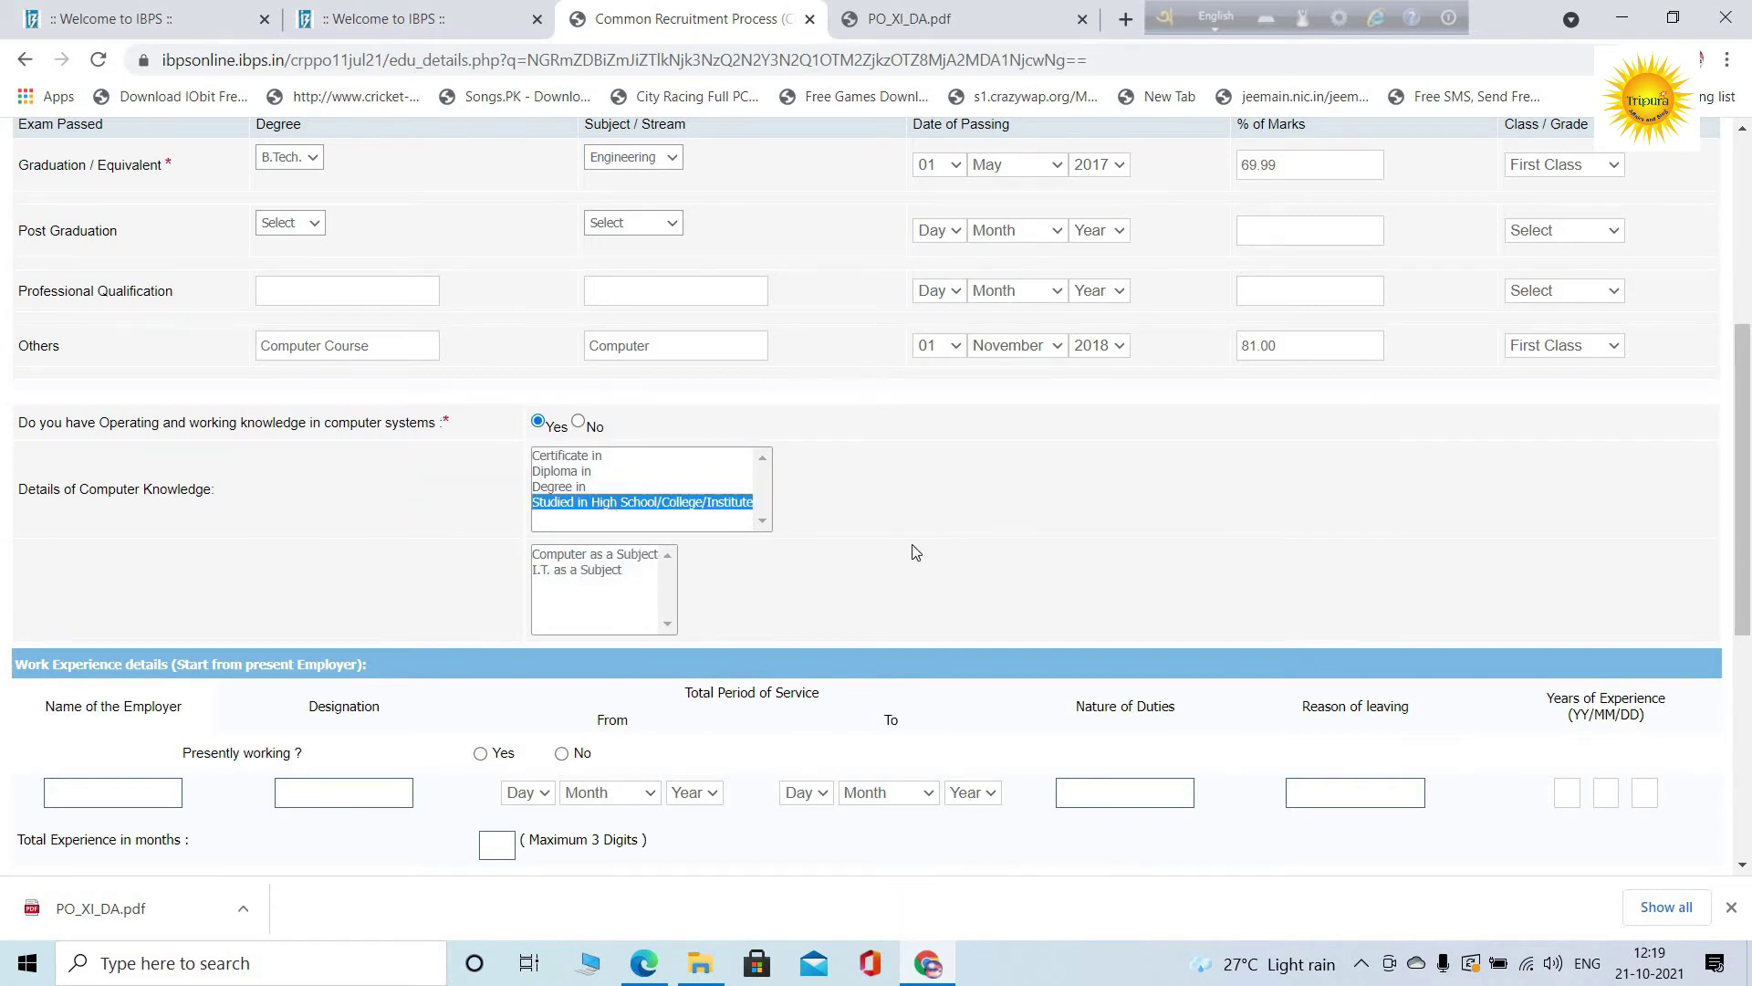
scroll(912, 555, "down", 1)
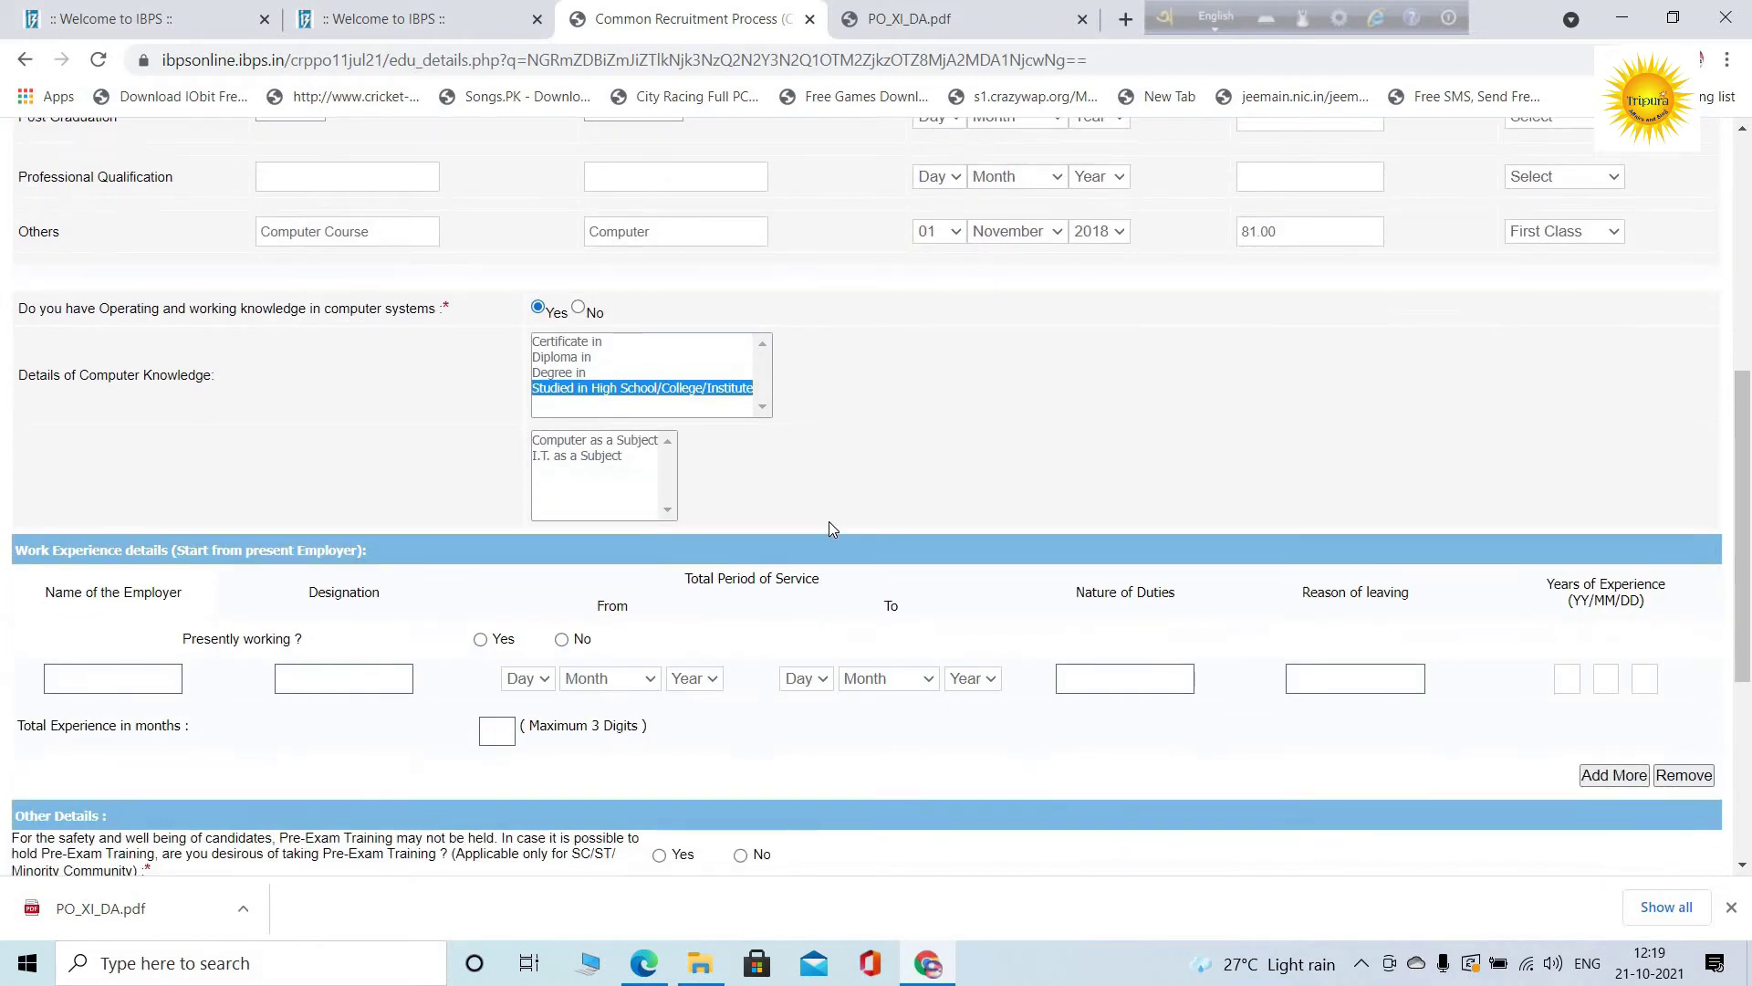
scroll(829, 527, "down", 1)
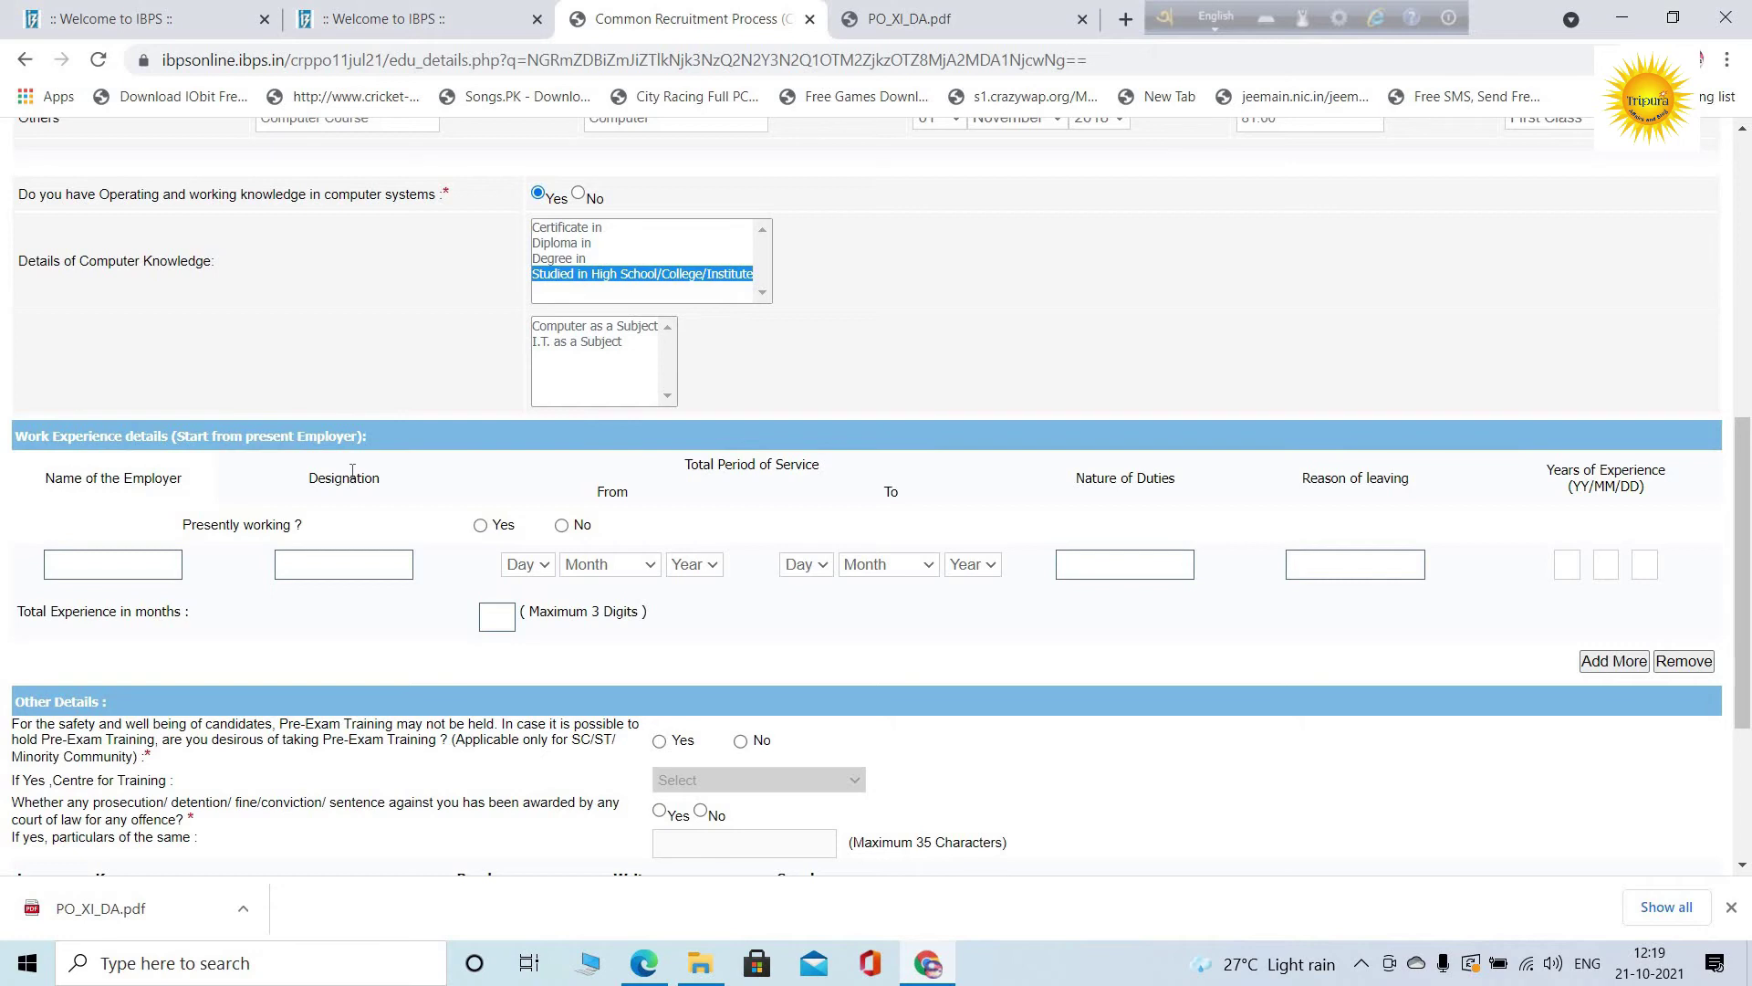
scroll(352, 472, "down", 3)
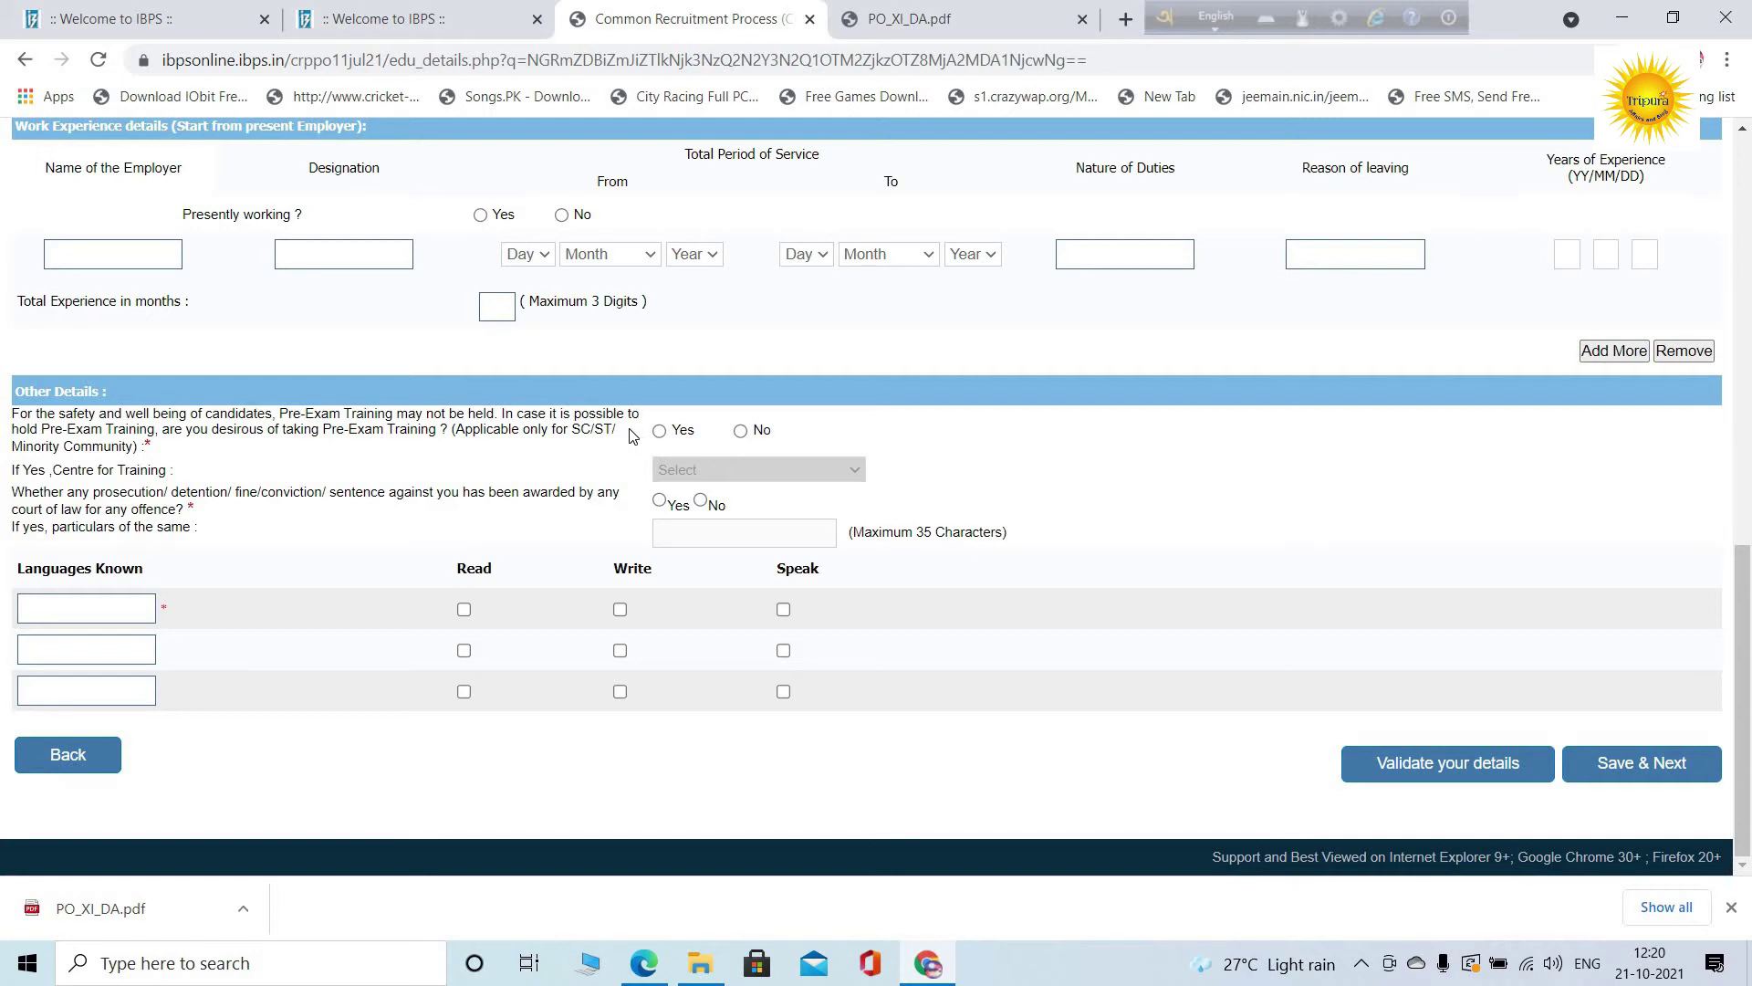
Answer No to pre-exam training and prosecution, and enter English, Bengali and Hindi as languages
left_click(762, 432)
left_click(699, 504)
left_click(106, 608)
type("EnglishHiun")
key("BackSpace")
key("BackSpace")
key("BackSpace")
key("BackSpace")
type("Bengali")
type("H")
type("Hindi")
Tick Read, Write and Speak for English, Bengali and Hindi
left_click(466, 610)
left_click(620, 610)
left_click(783, 609)
left_click(463, 650)
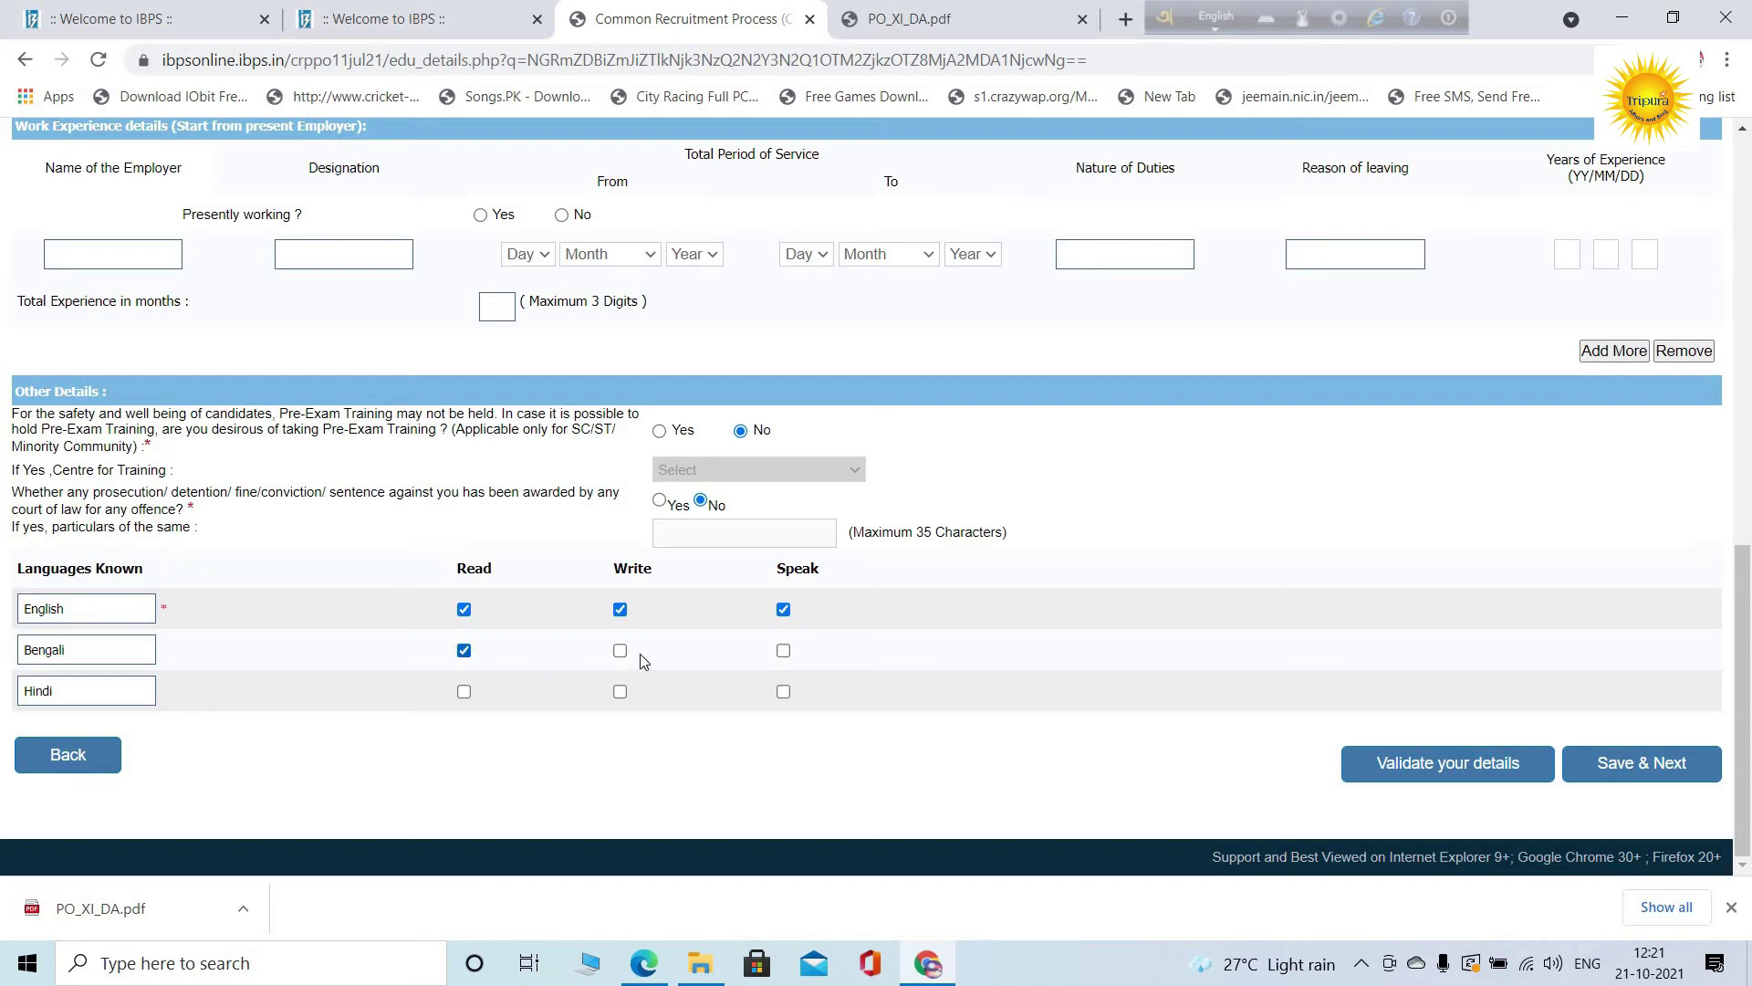
left_click(619, 651)
left_click(783, 649)
left_click(785, 692)
left_click(619, 692)
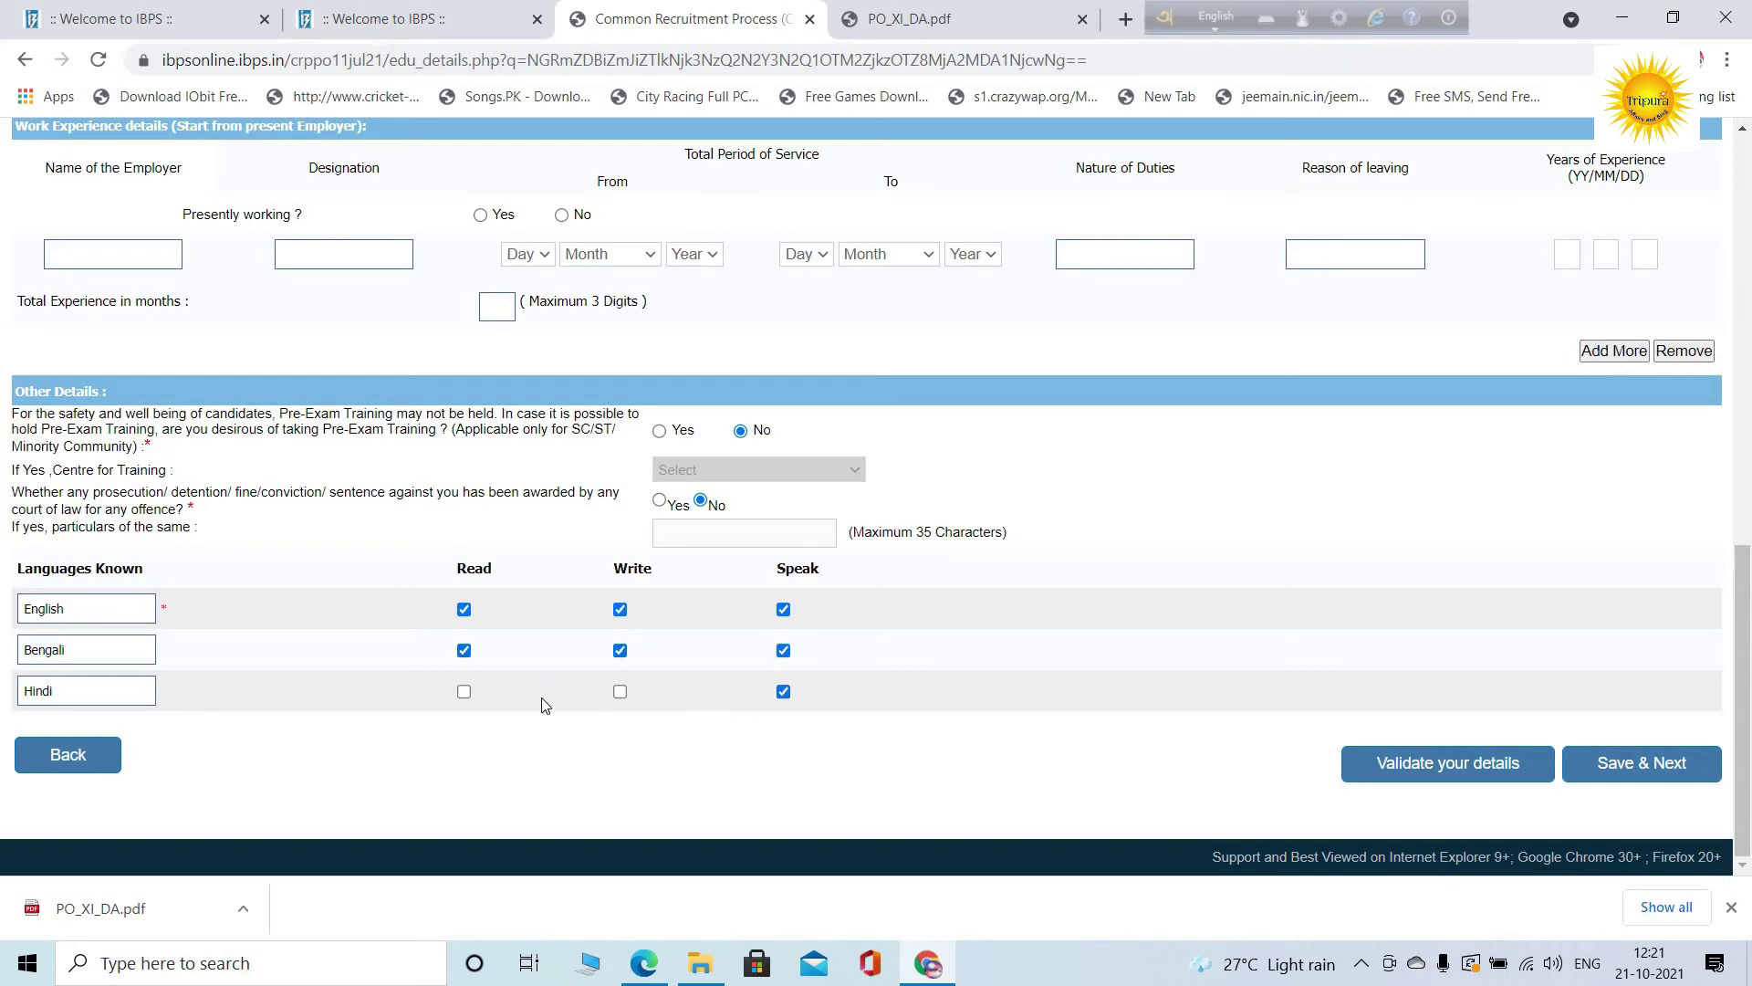
left_click(463, 692)
Attempt to save the educational details page and continue
scroll(1179, 667, "up", 15)
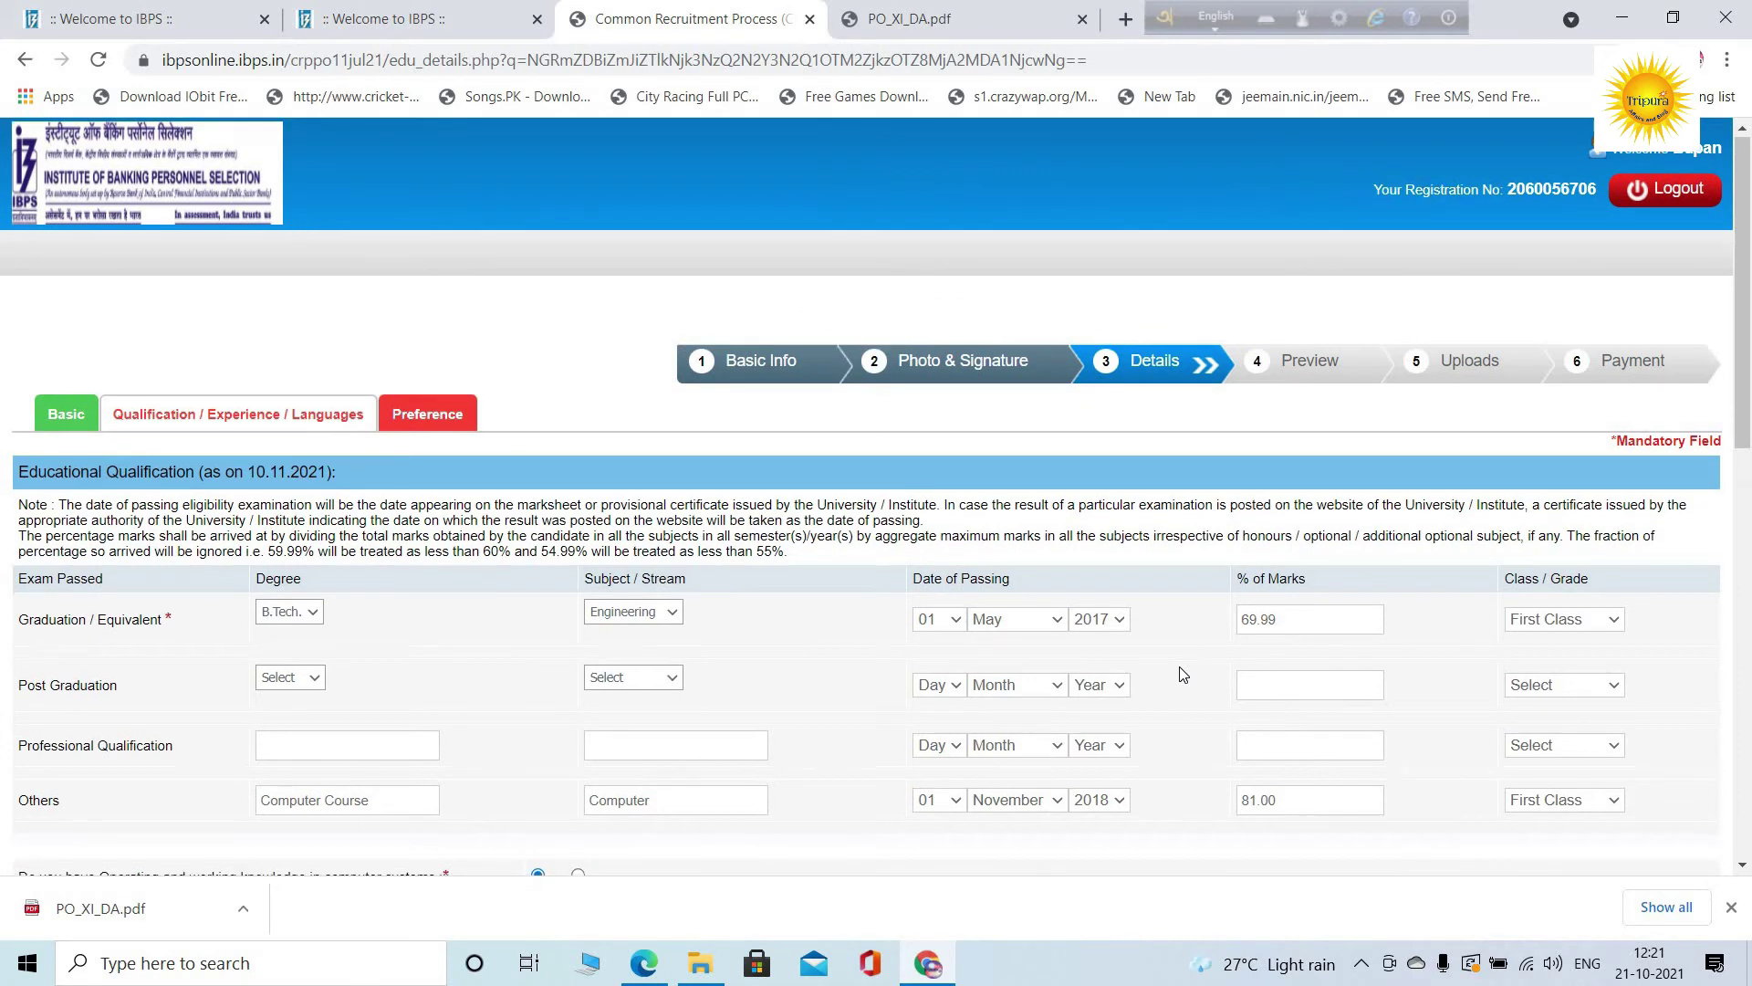
scroll(1183, 673, "down", 1)
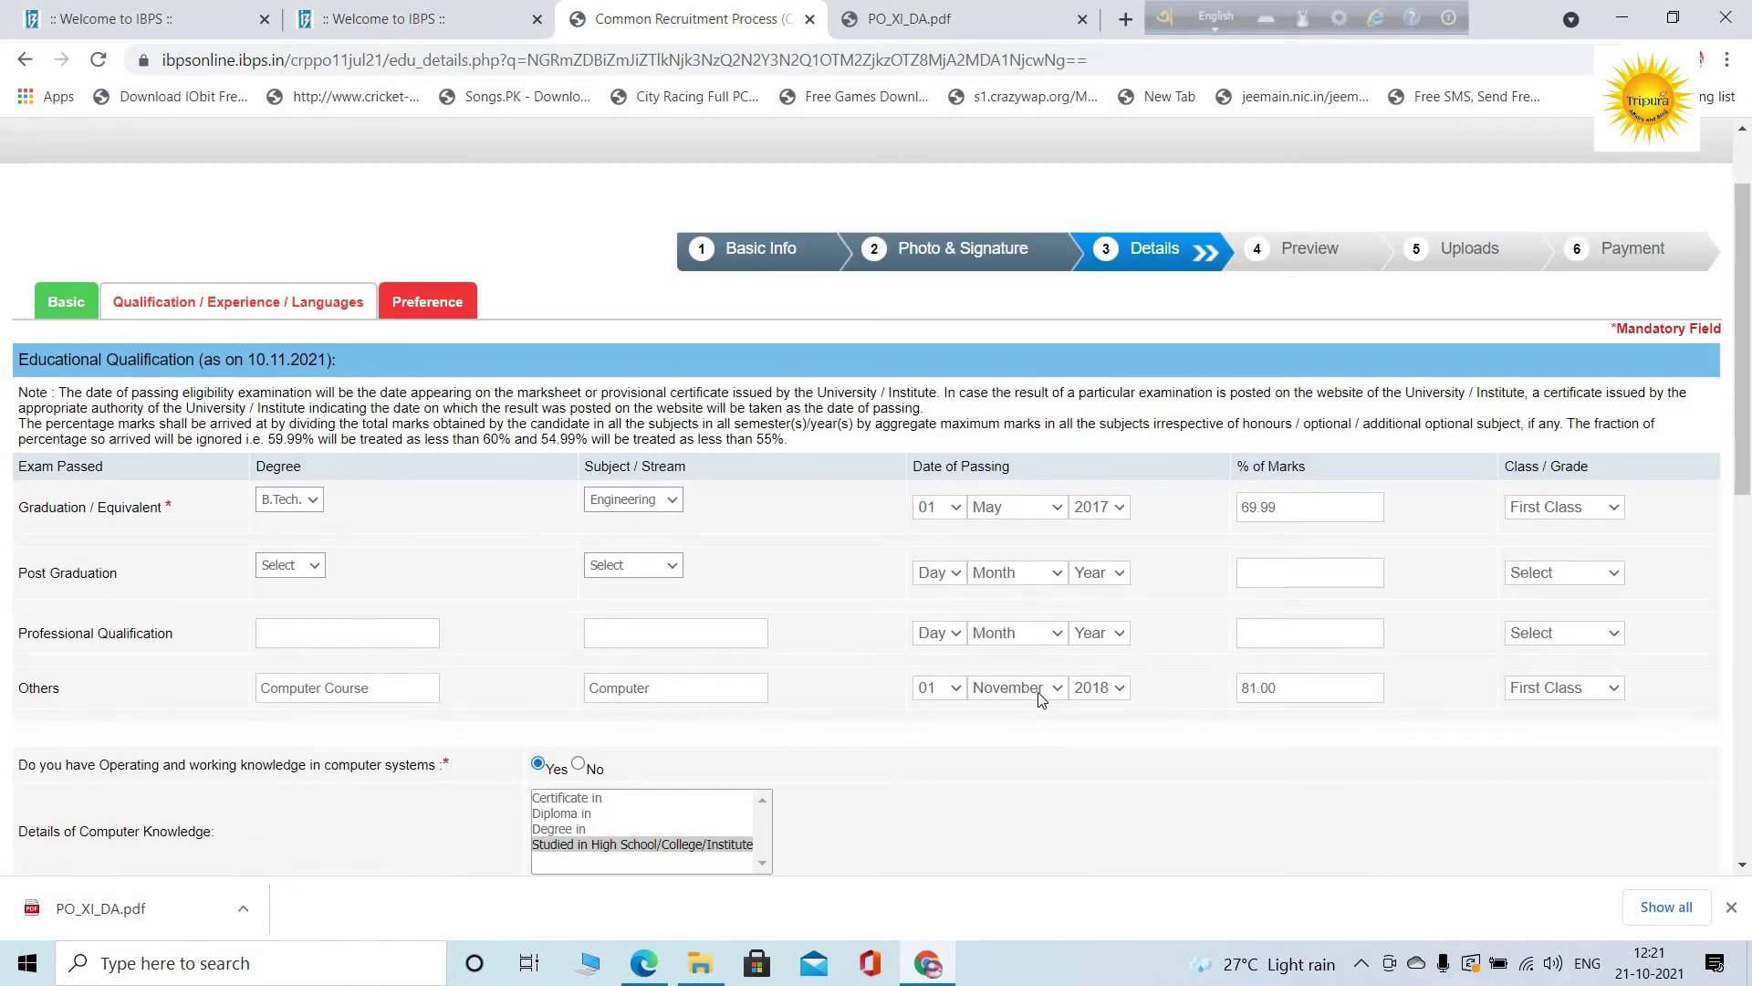
scroll(1113, 746, "down", 2)
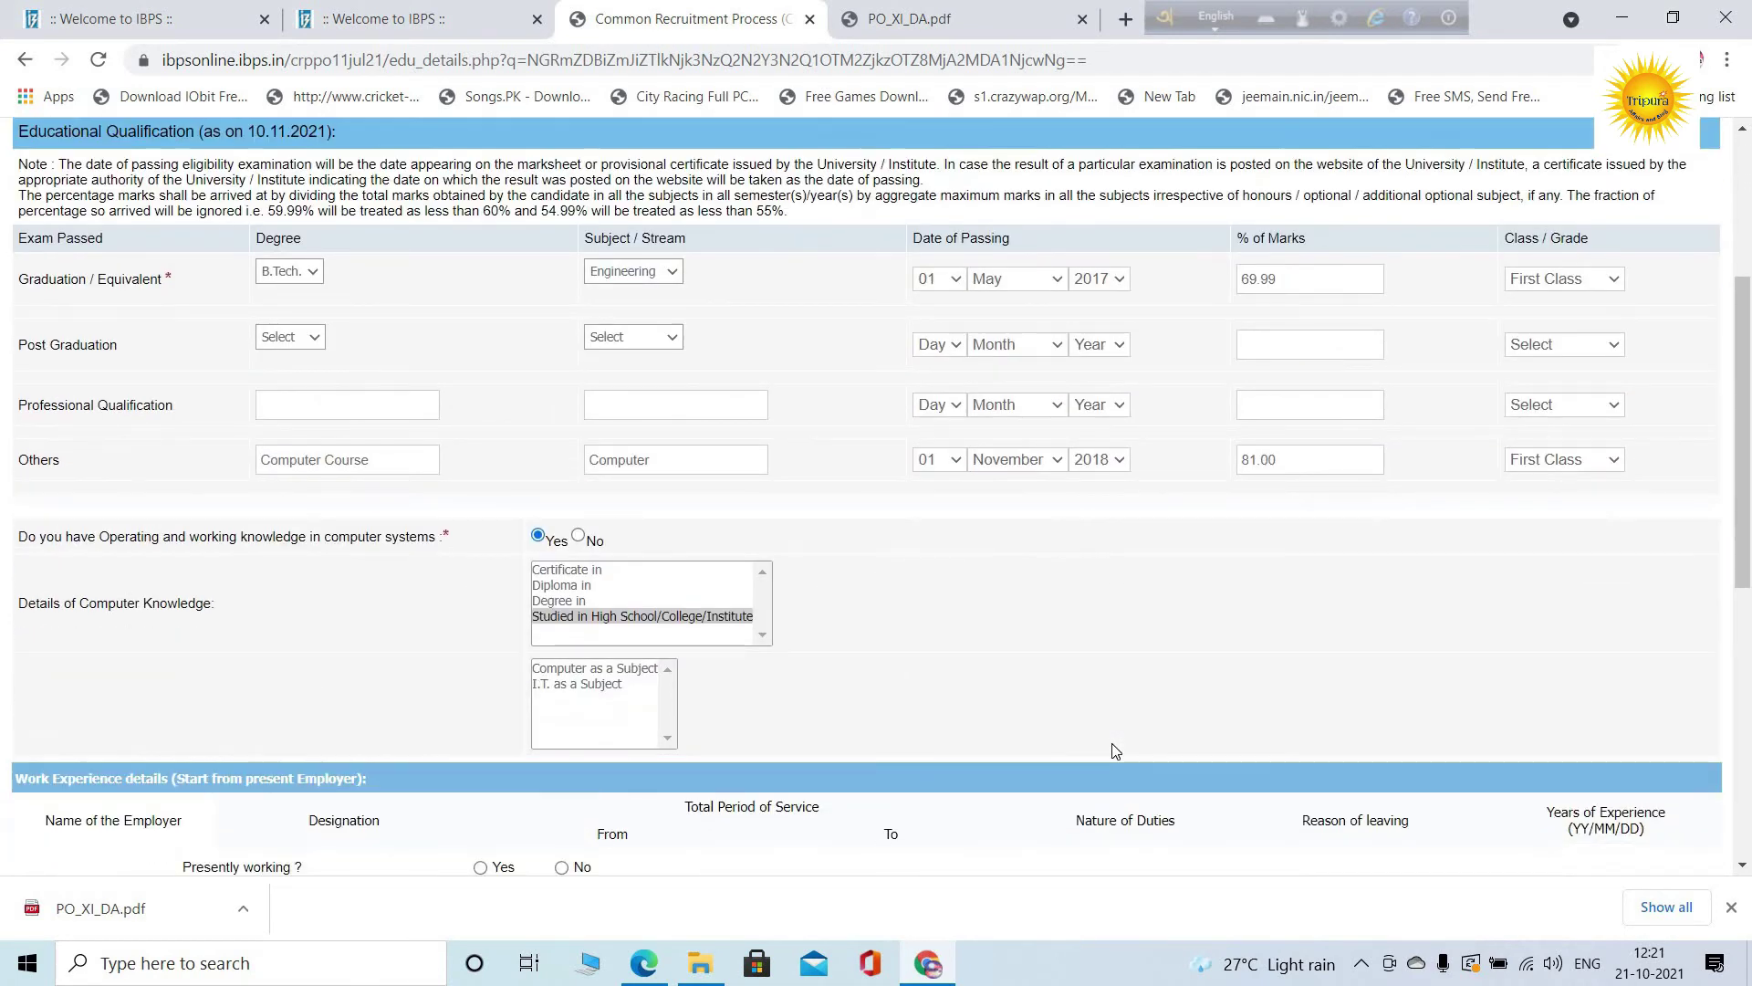
scroll(1114, 750, "down", 2)
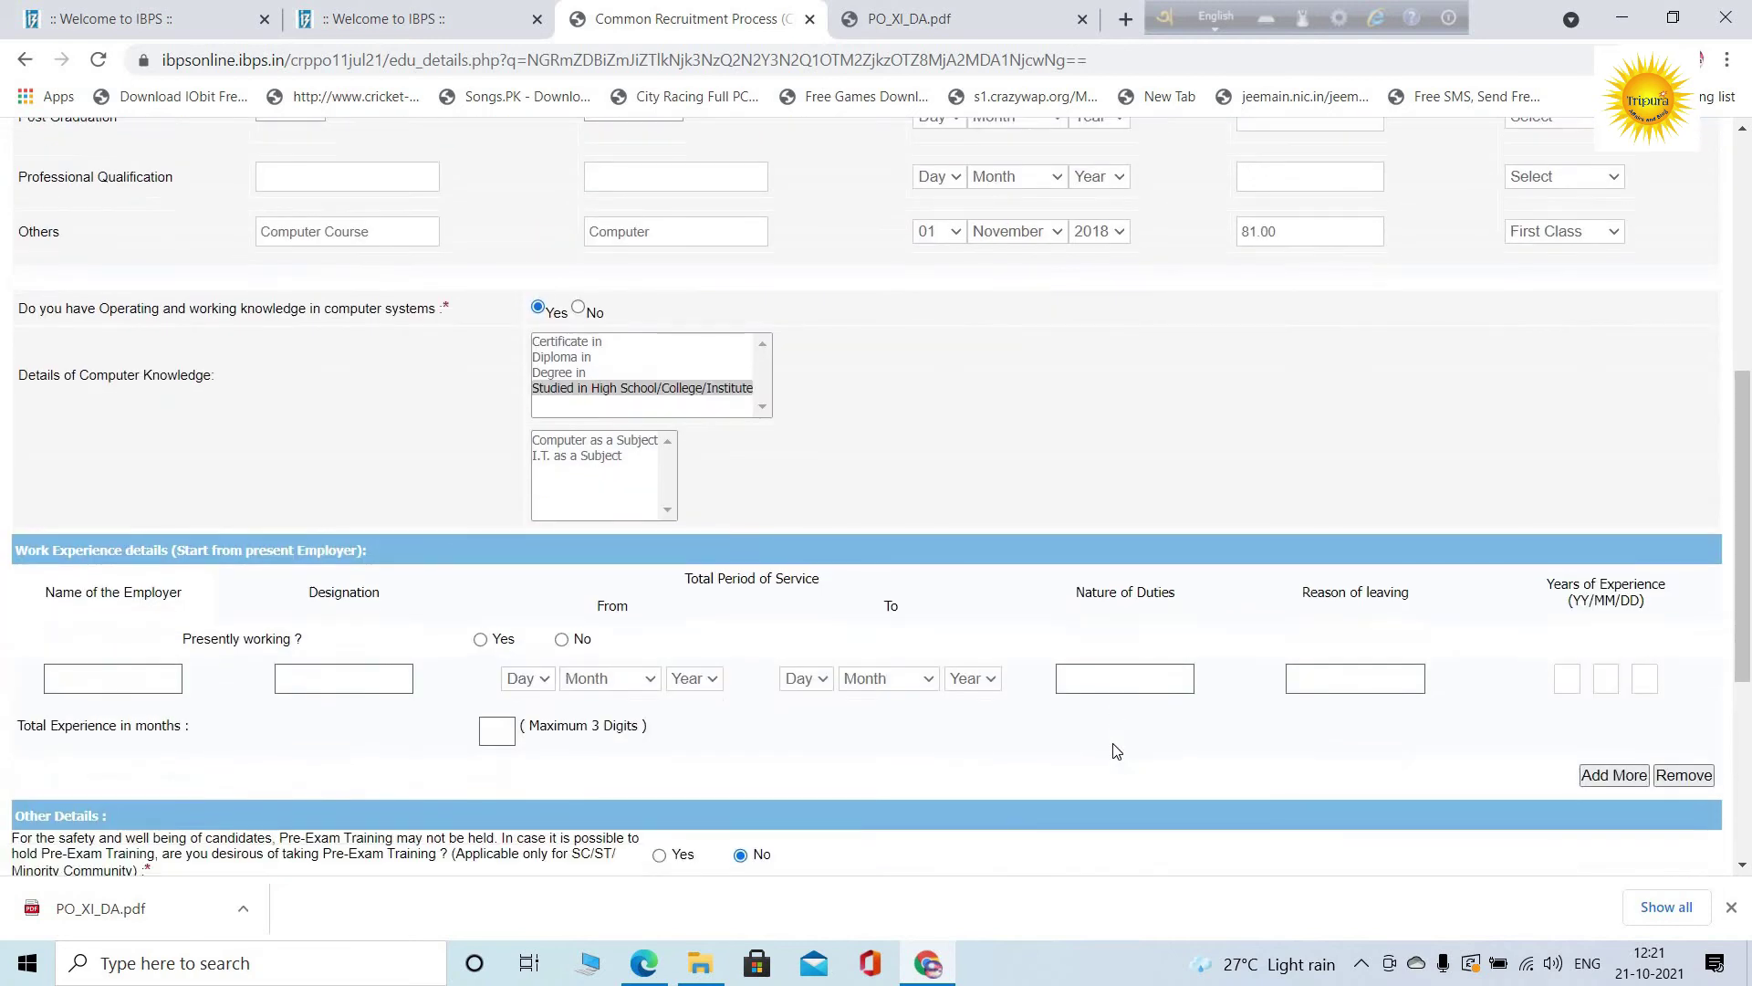
scroll(1114, 750, "down", 4)
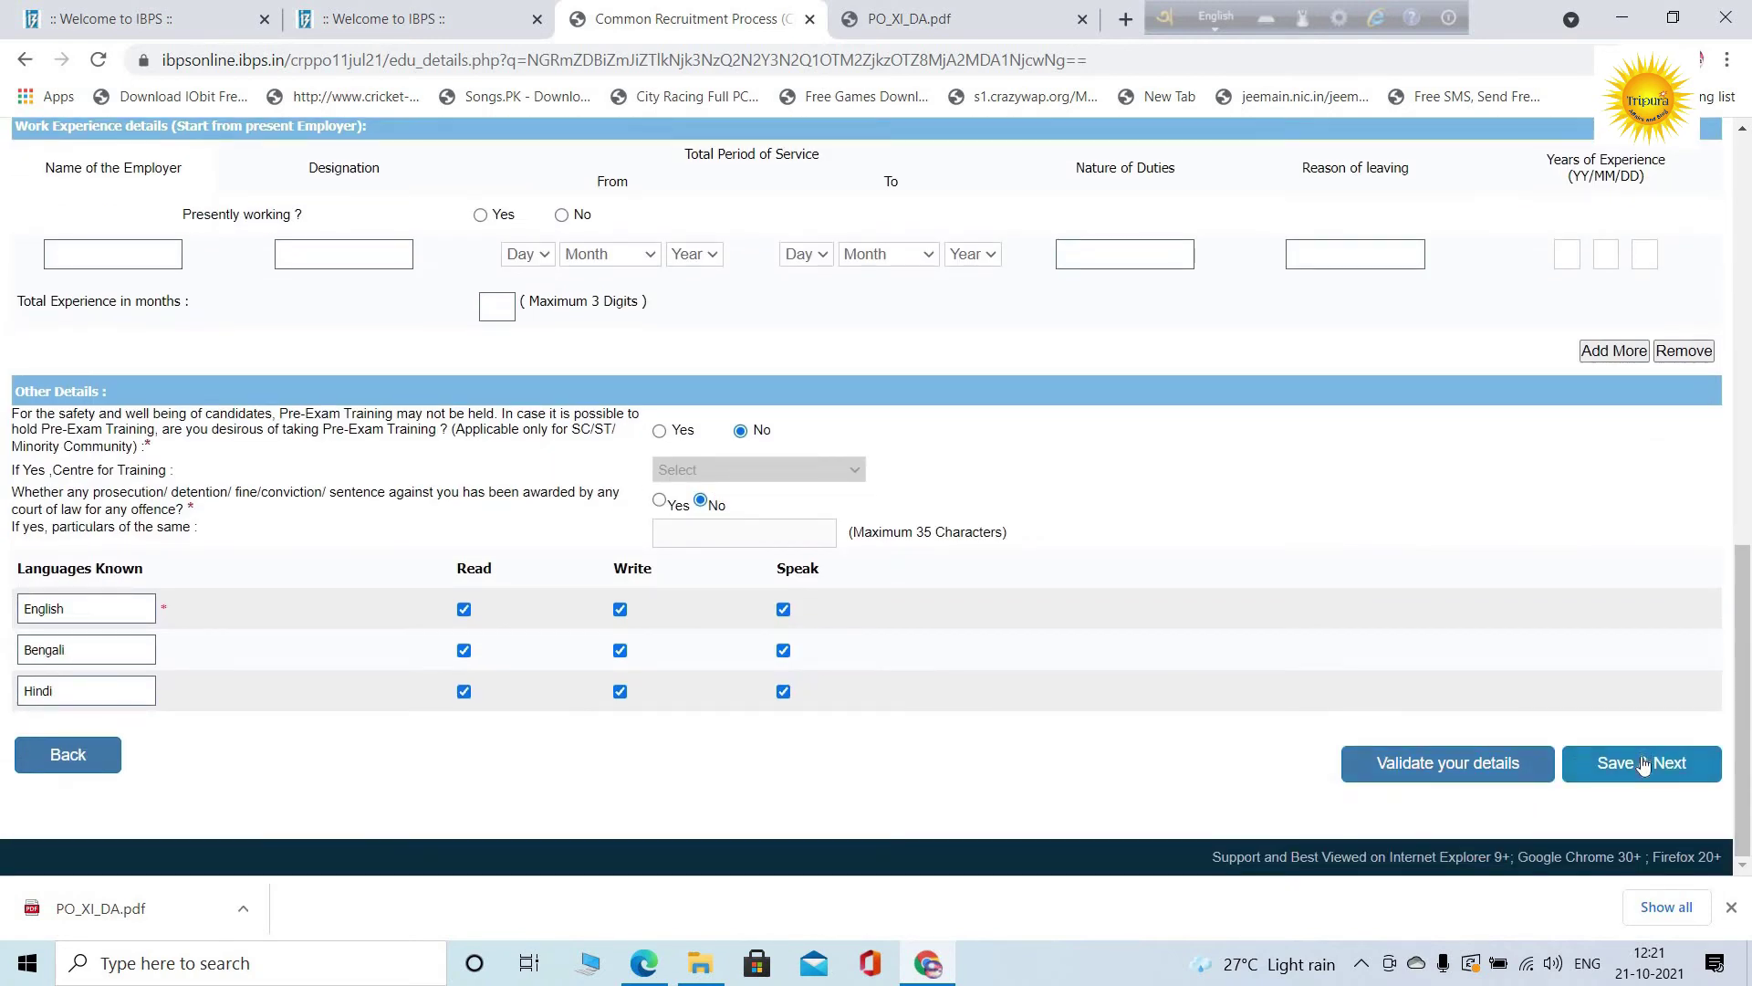
left_click(1642, 765)
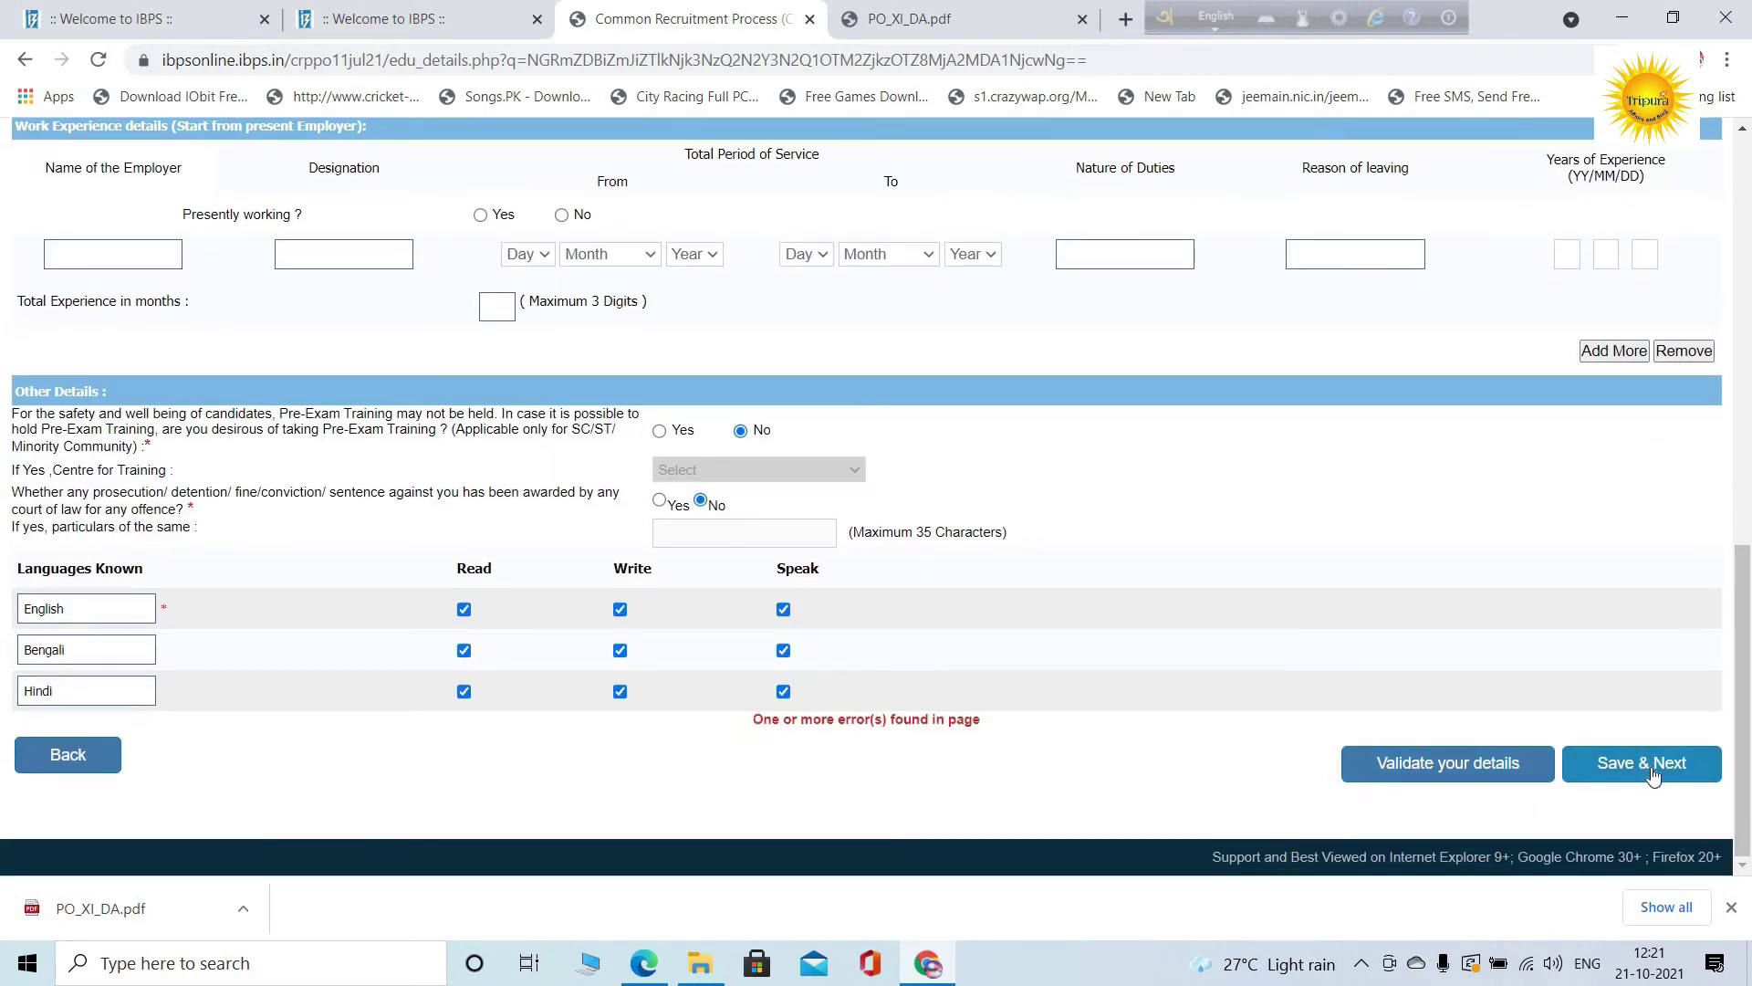
Choose Computer as the computer-knowledge subject and save the details page
scroll(760, 712, "up", 4)
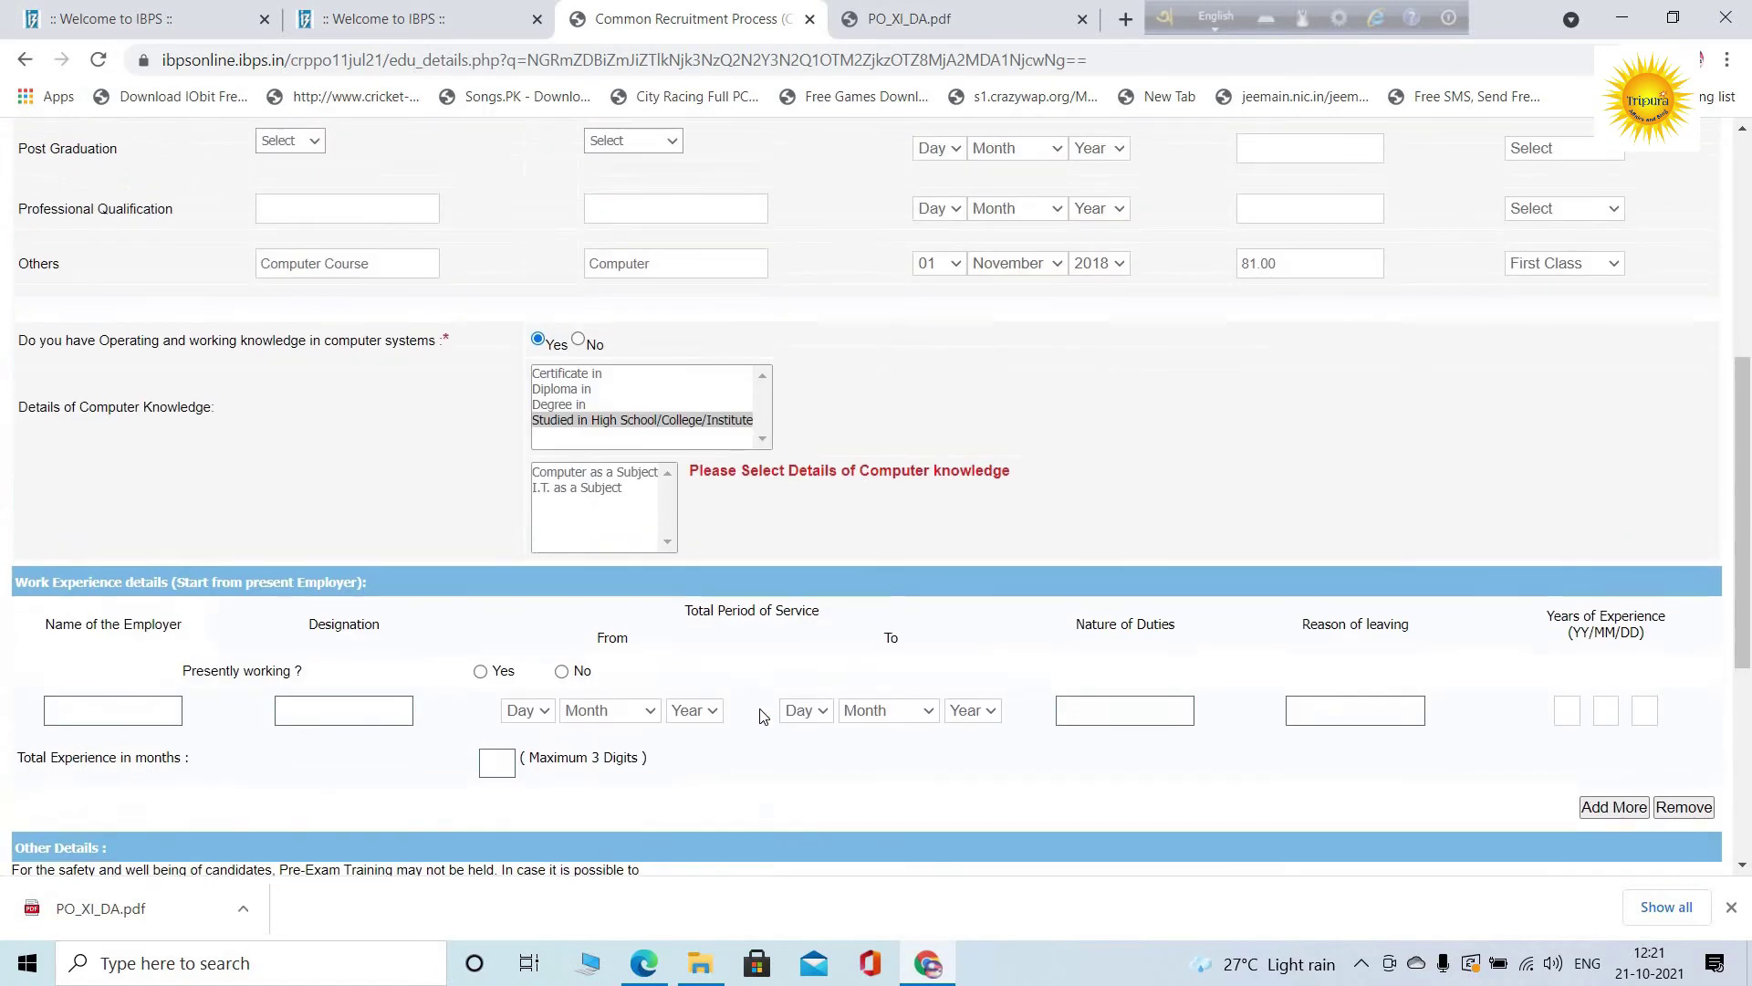
left_click(585, 479)
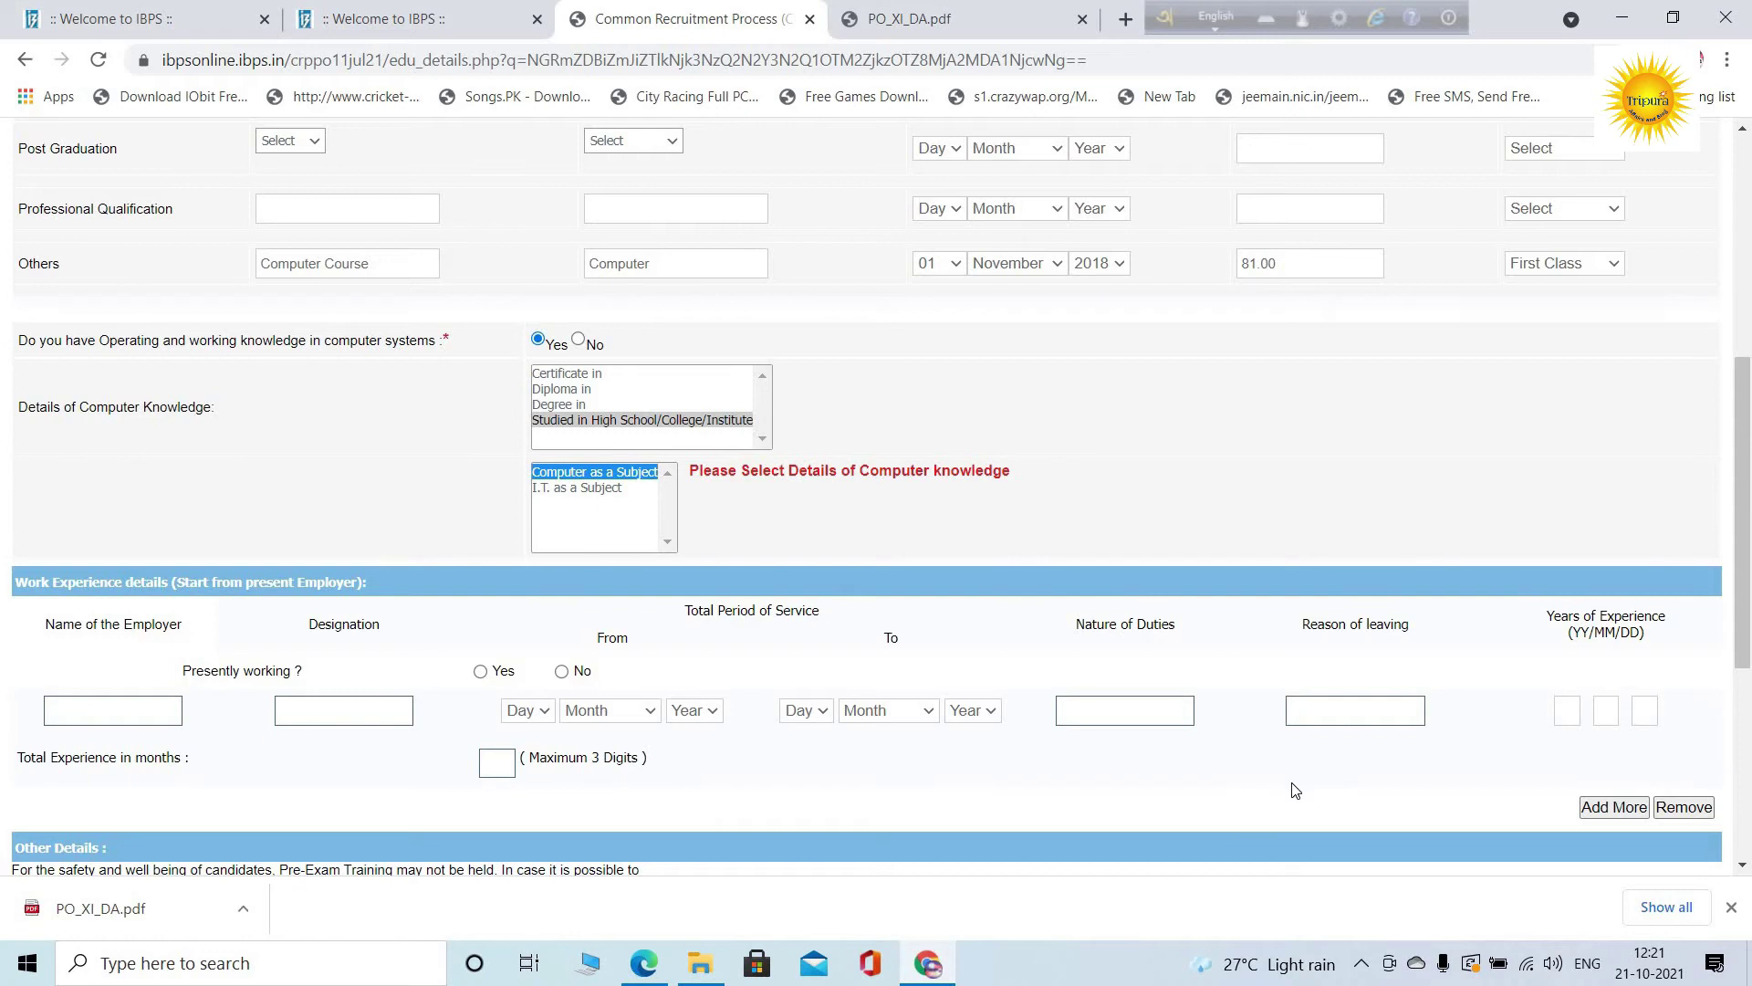
scroll(1296, 789, "down", 1)
scroll(1296, 789, "down", 5)
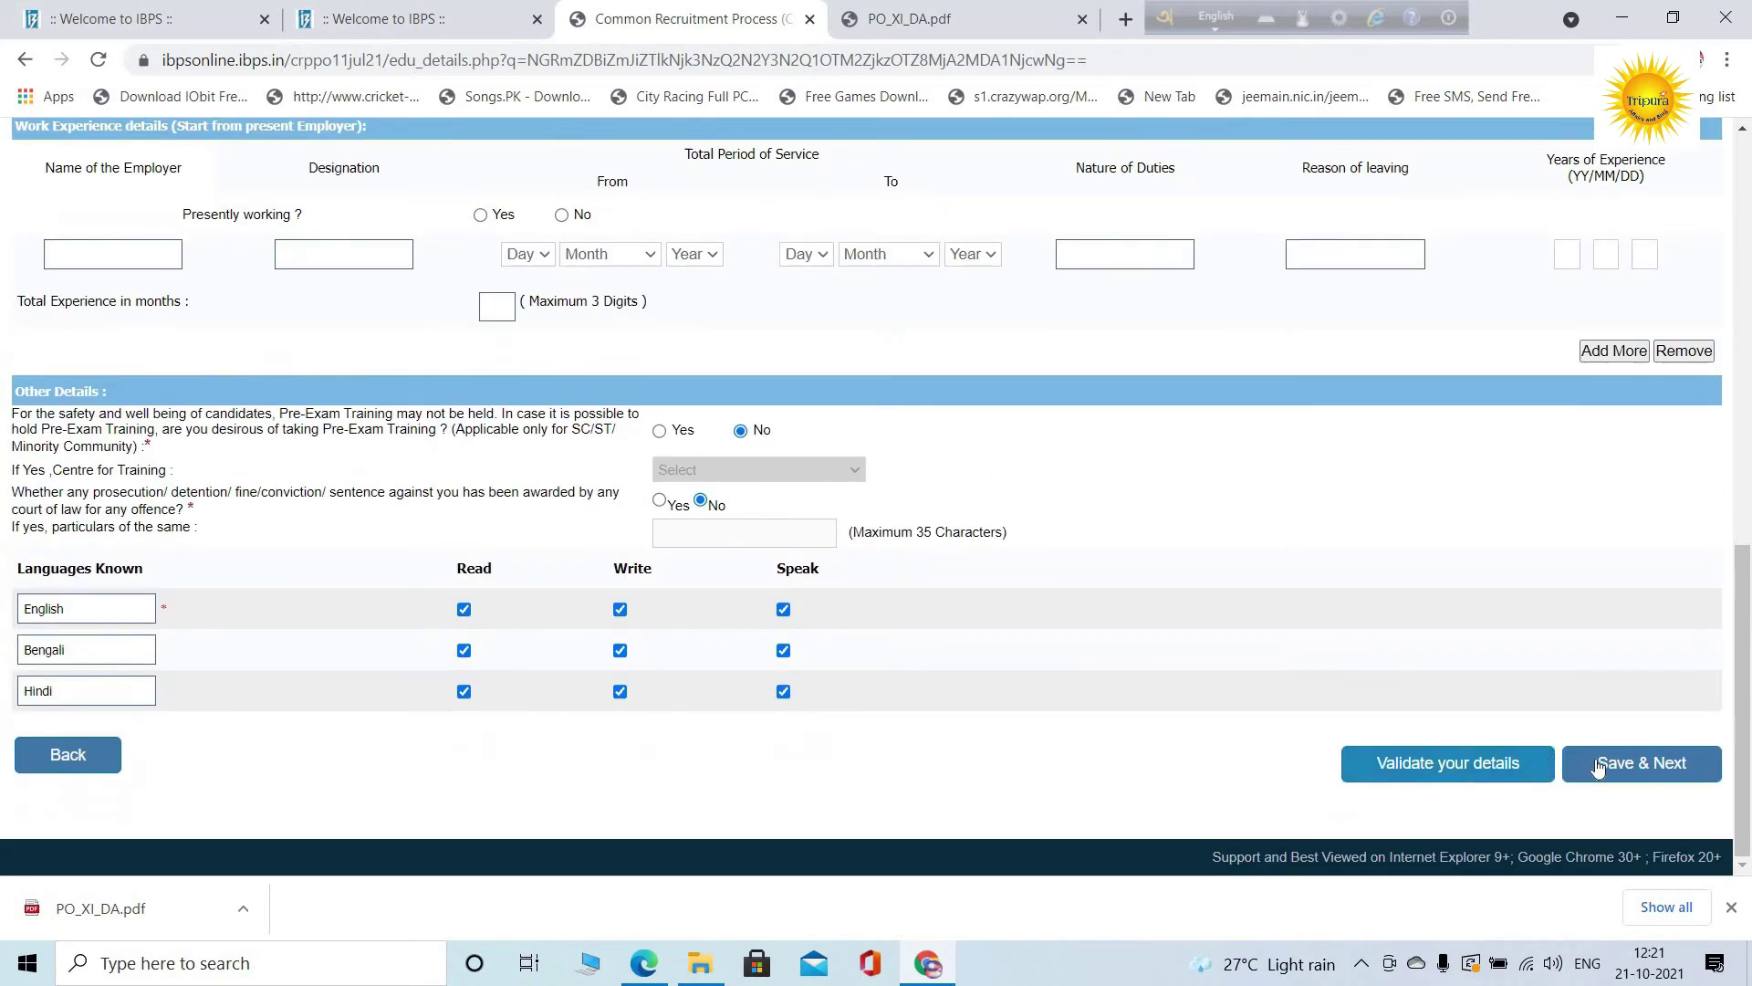
left_click(1597, 766)
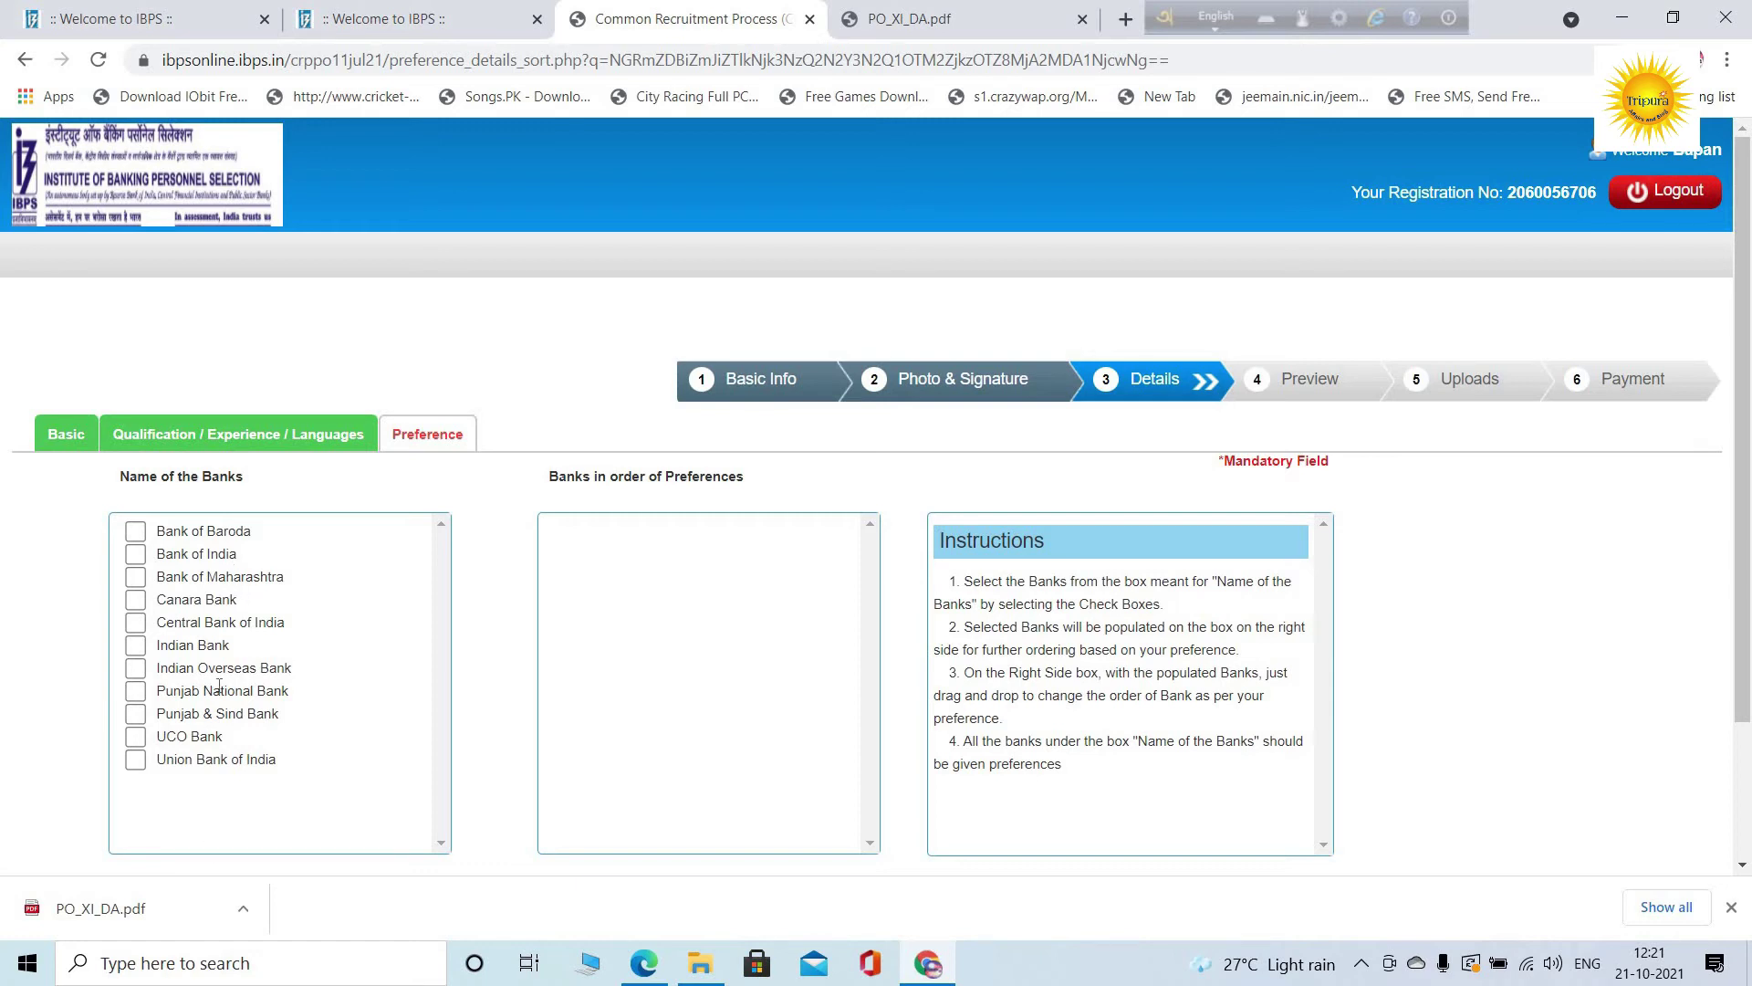
Bring up page 19's Annexure I vacancy table in PO_XI_DA.pdf
left_click(959, 13)
scroll(973, 690, "down", 20)
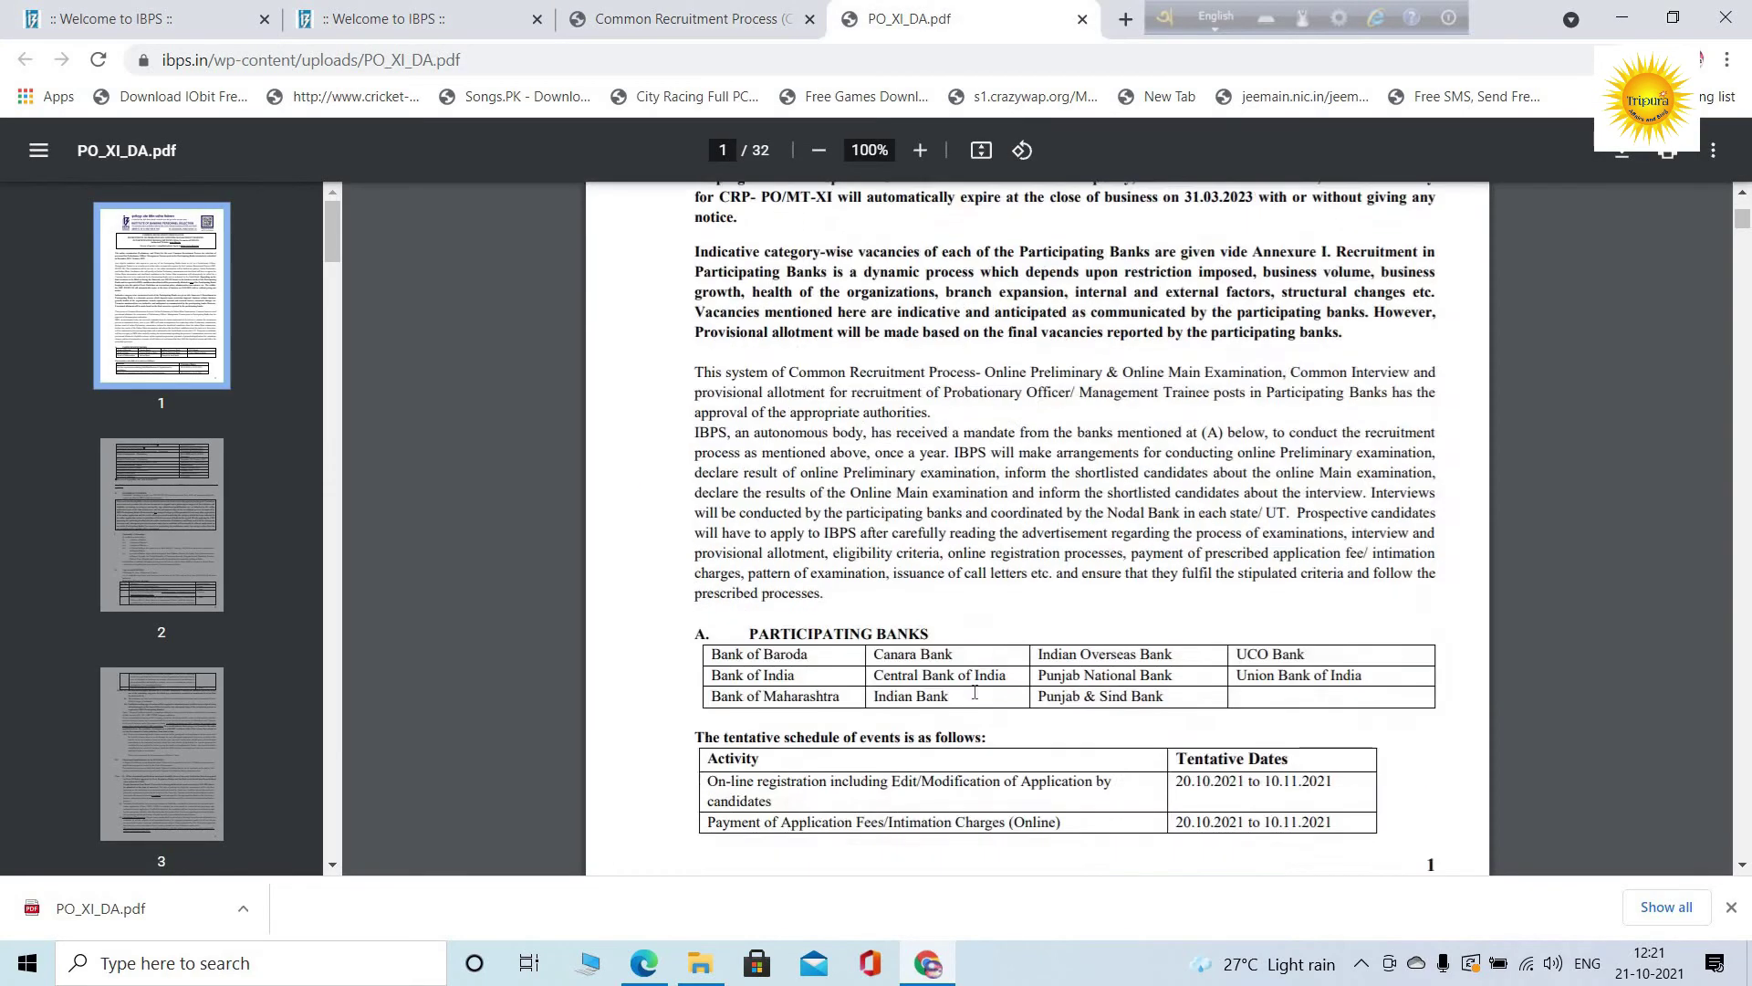
scroll(975, 686, "down", 20)
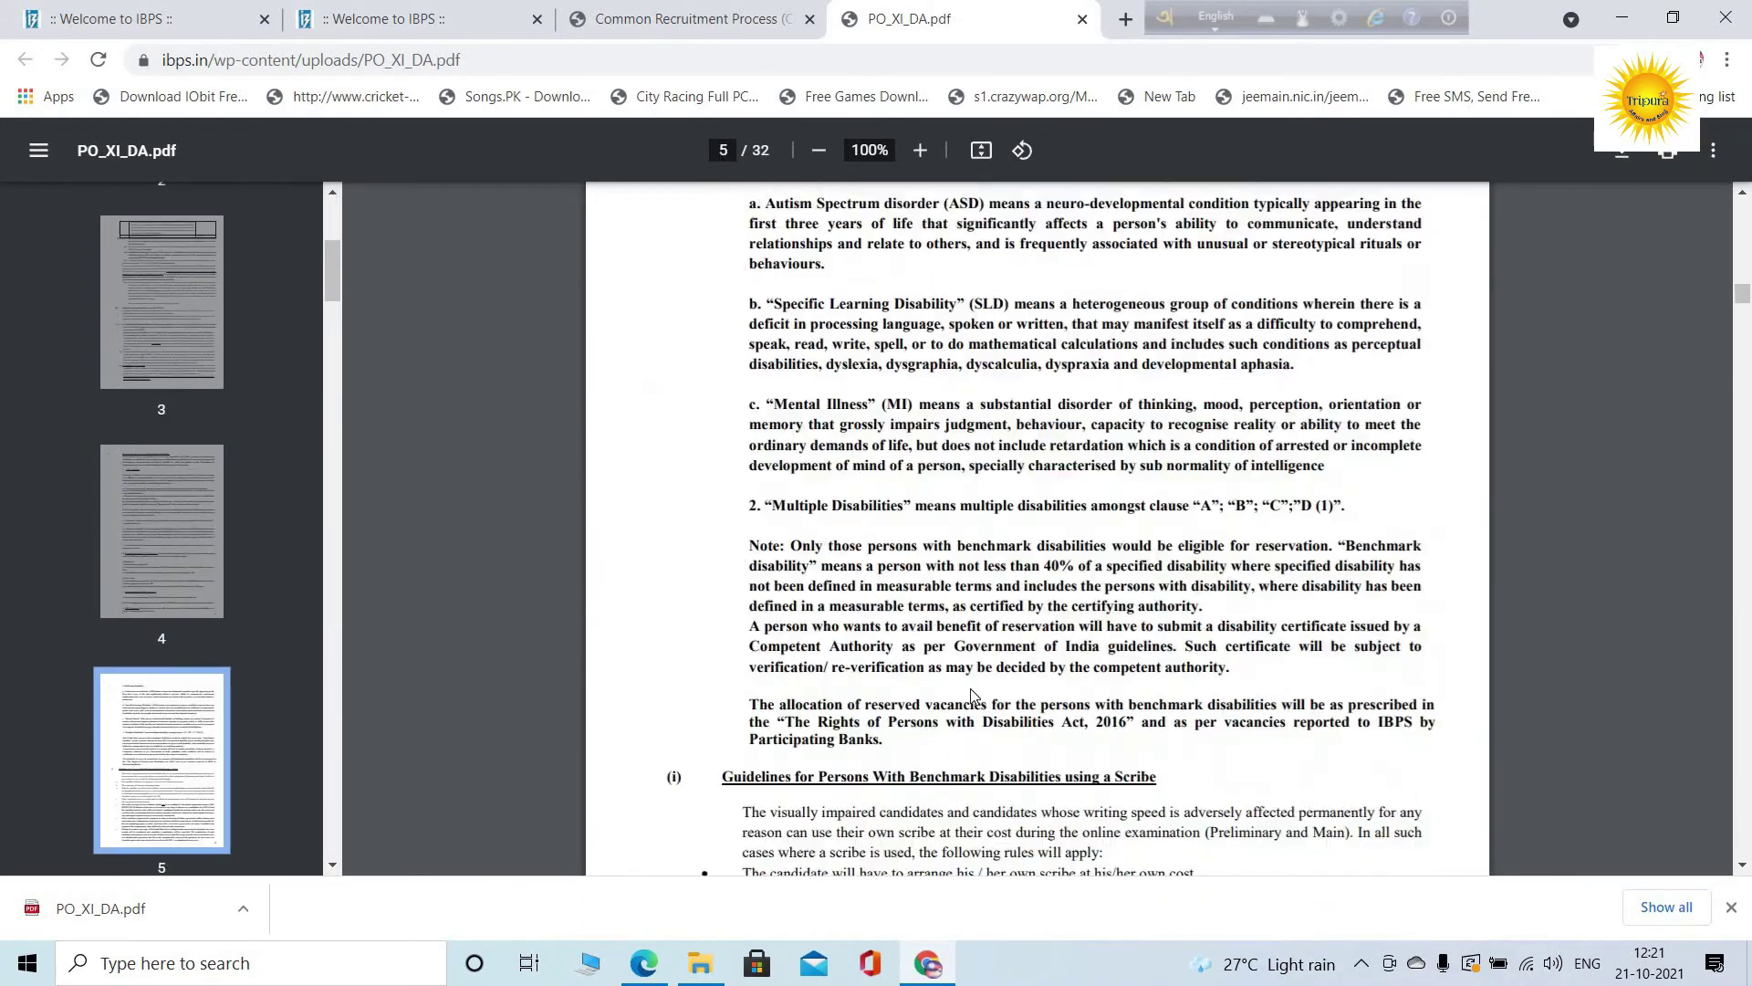
scroll(974, 684, "down", 20)
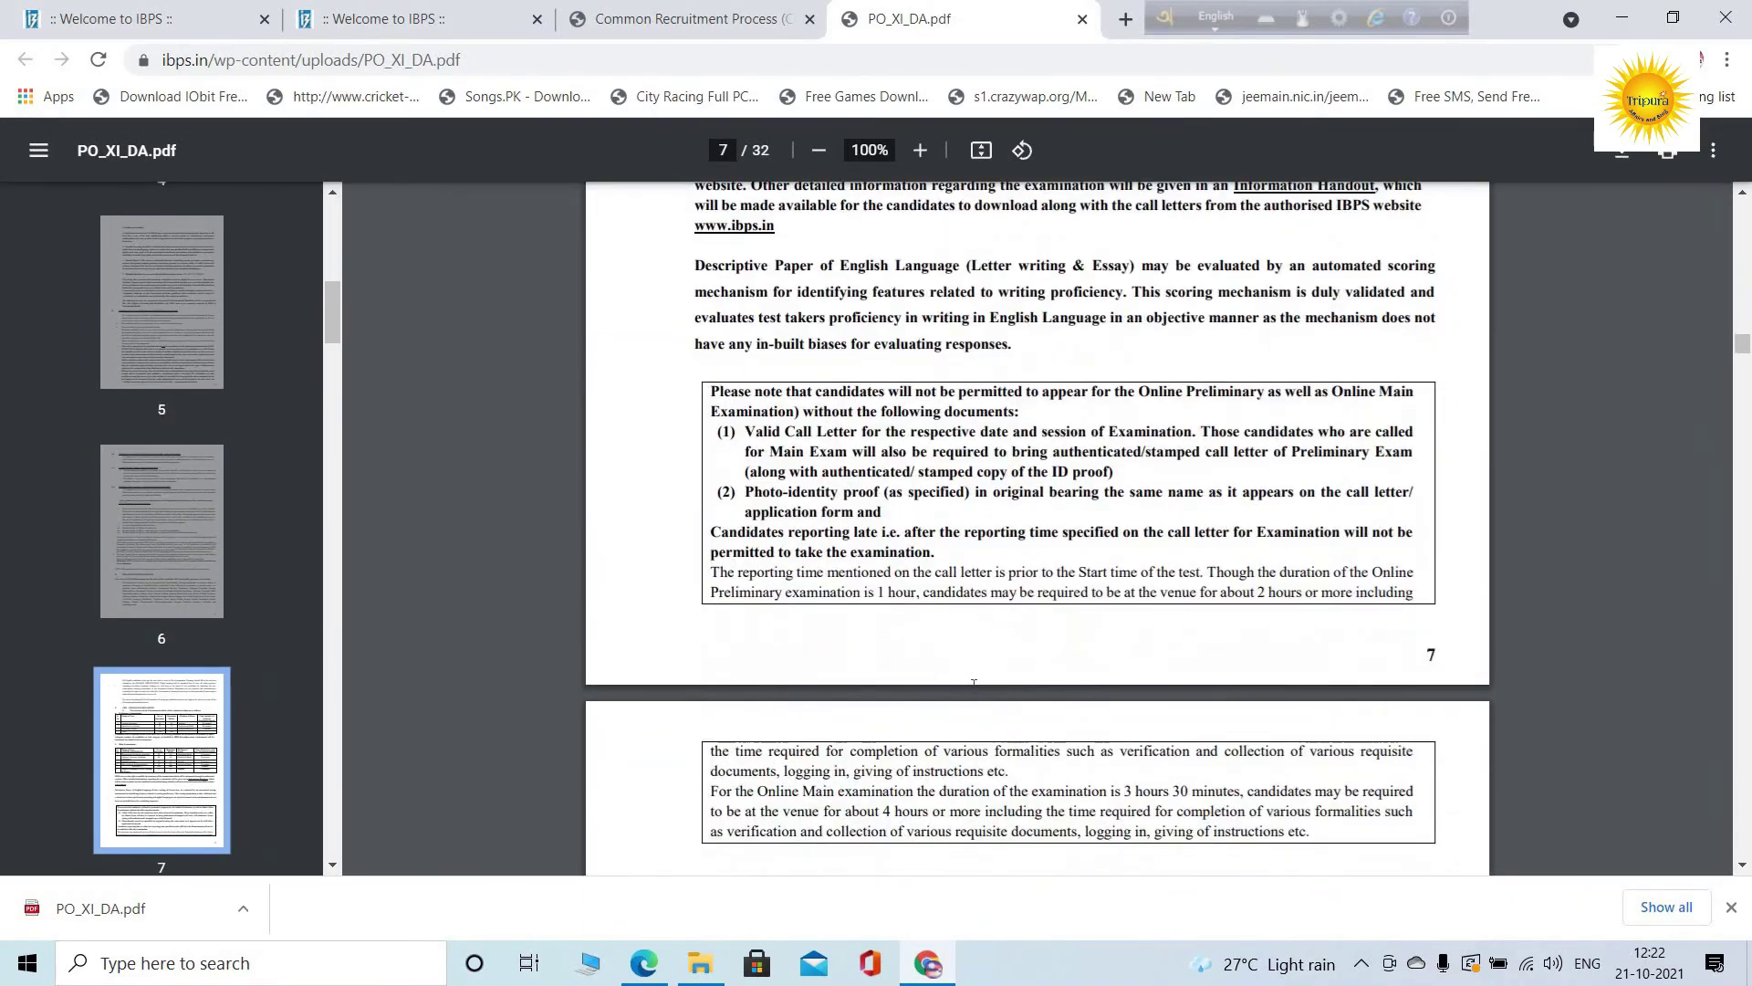
scroll(977, 693, "down", 20)
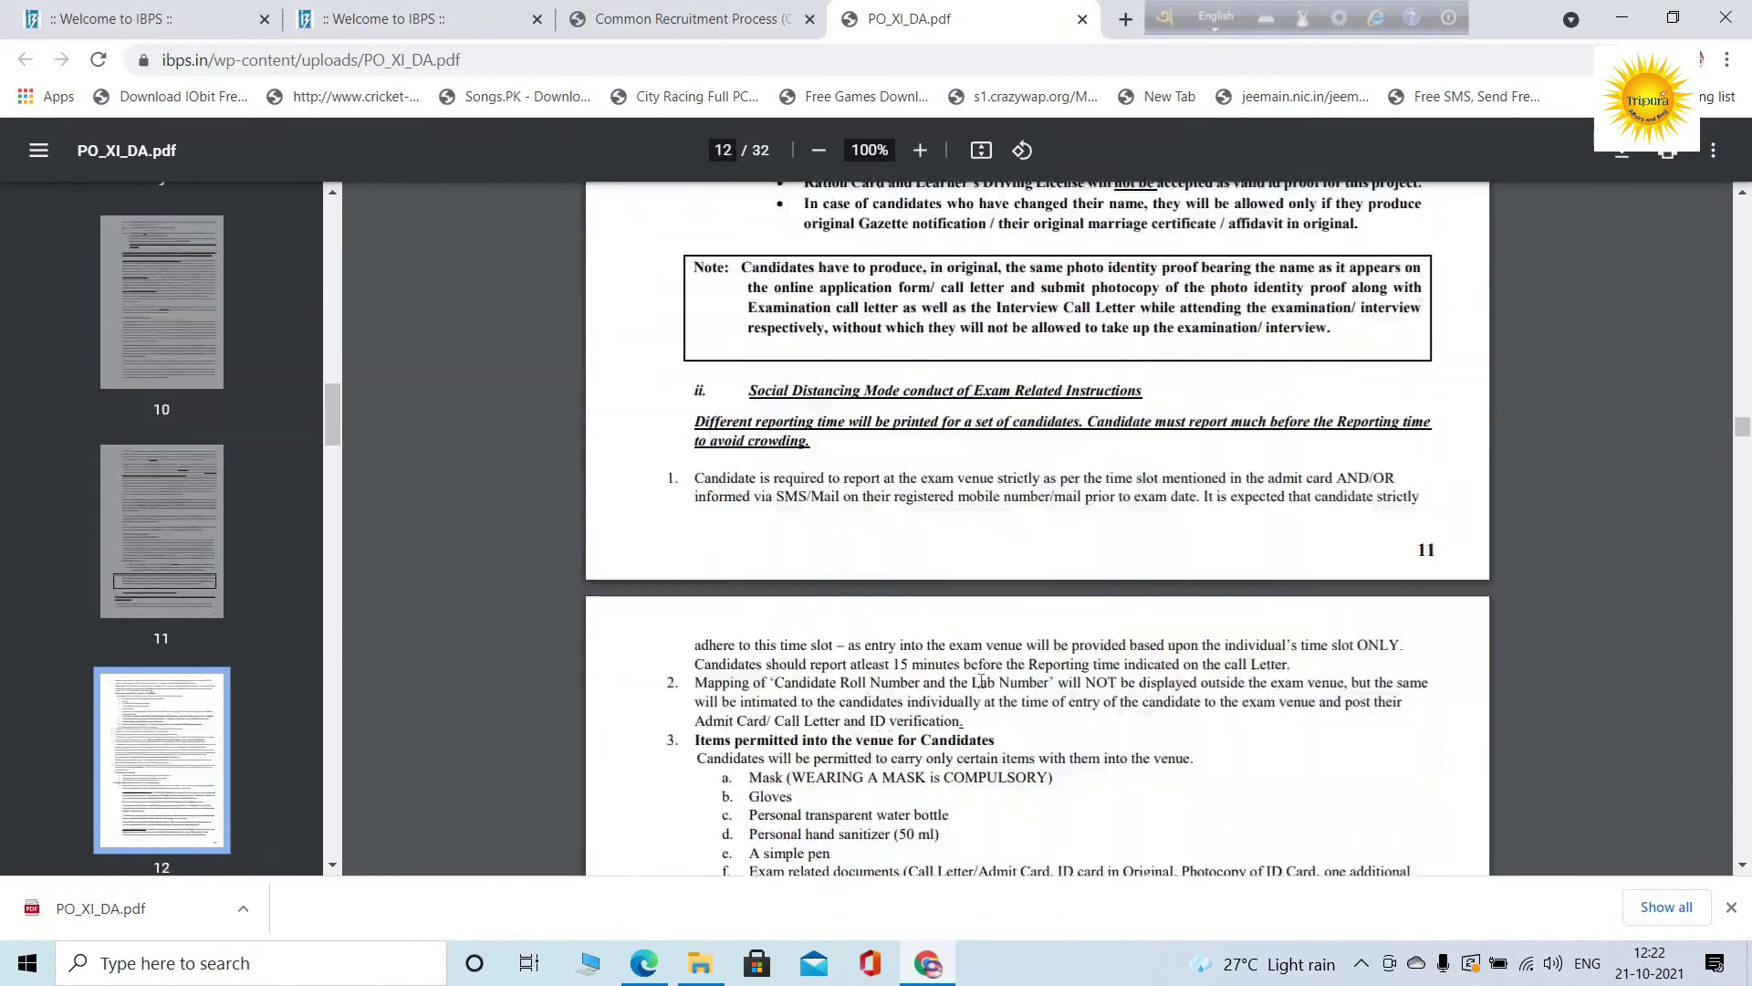
scroll(974, 703, "down", 20)
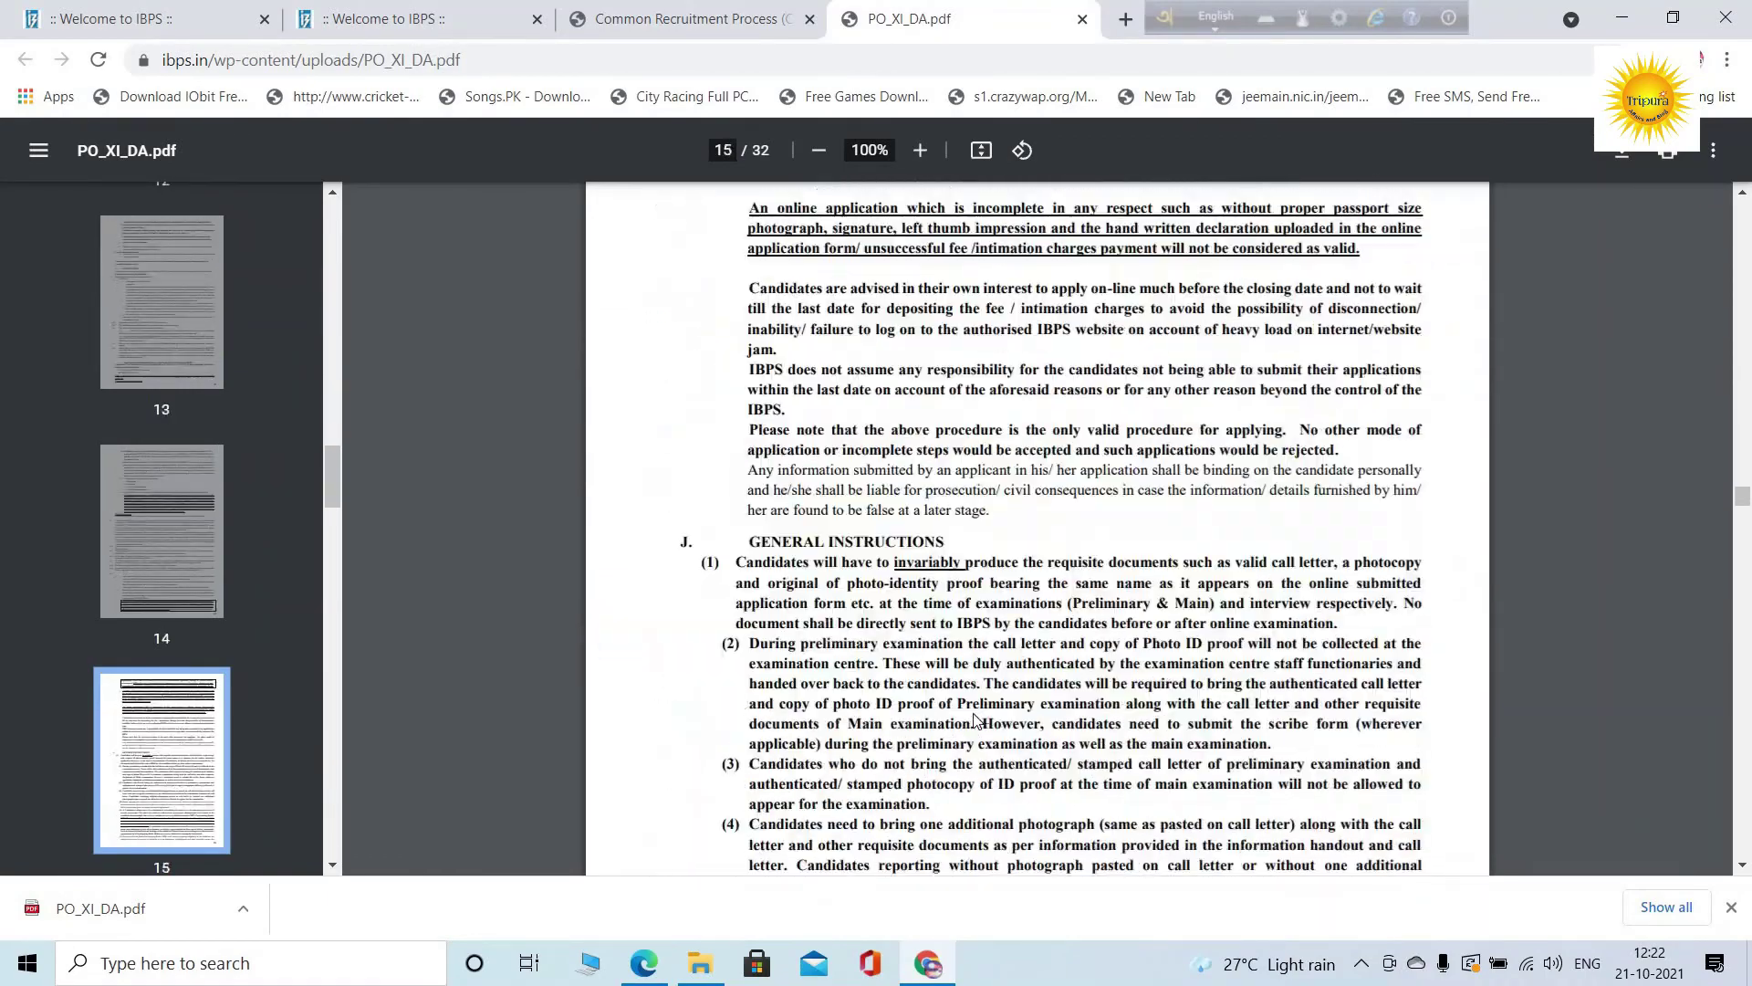
scroll(970, 699, "down", 20)
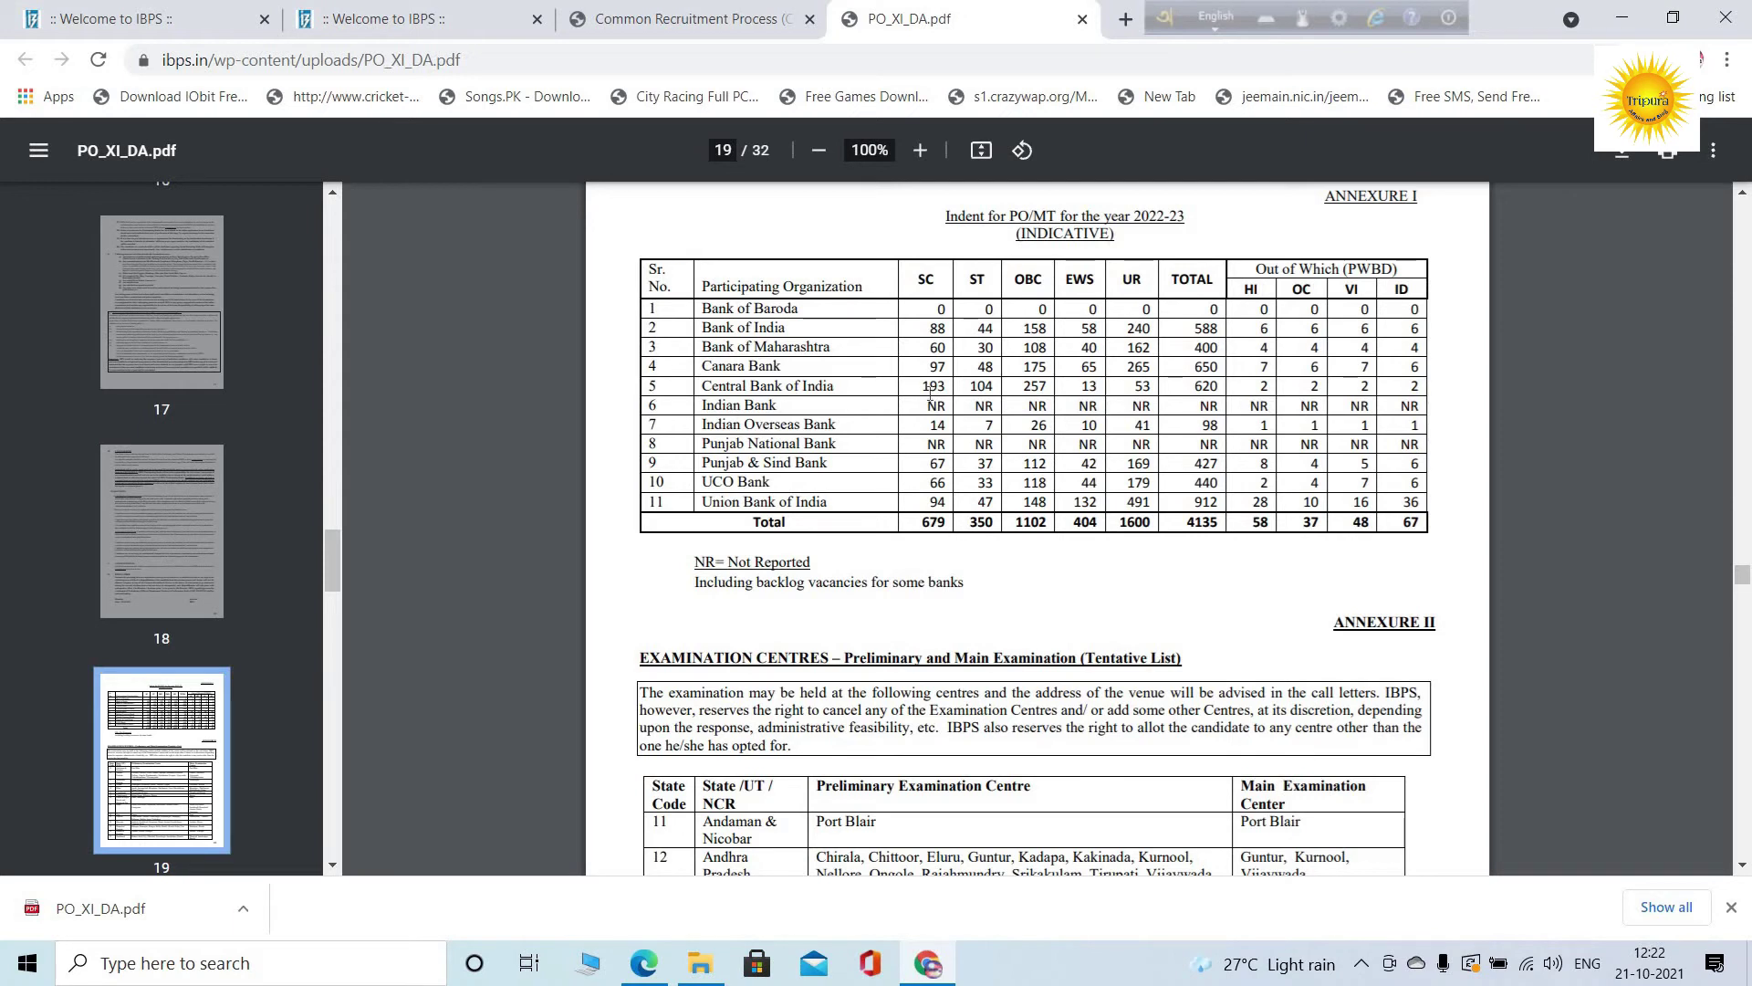
Select Central Bank of India, then Bank of India, as the first bank preferences
left_click(673, 18)
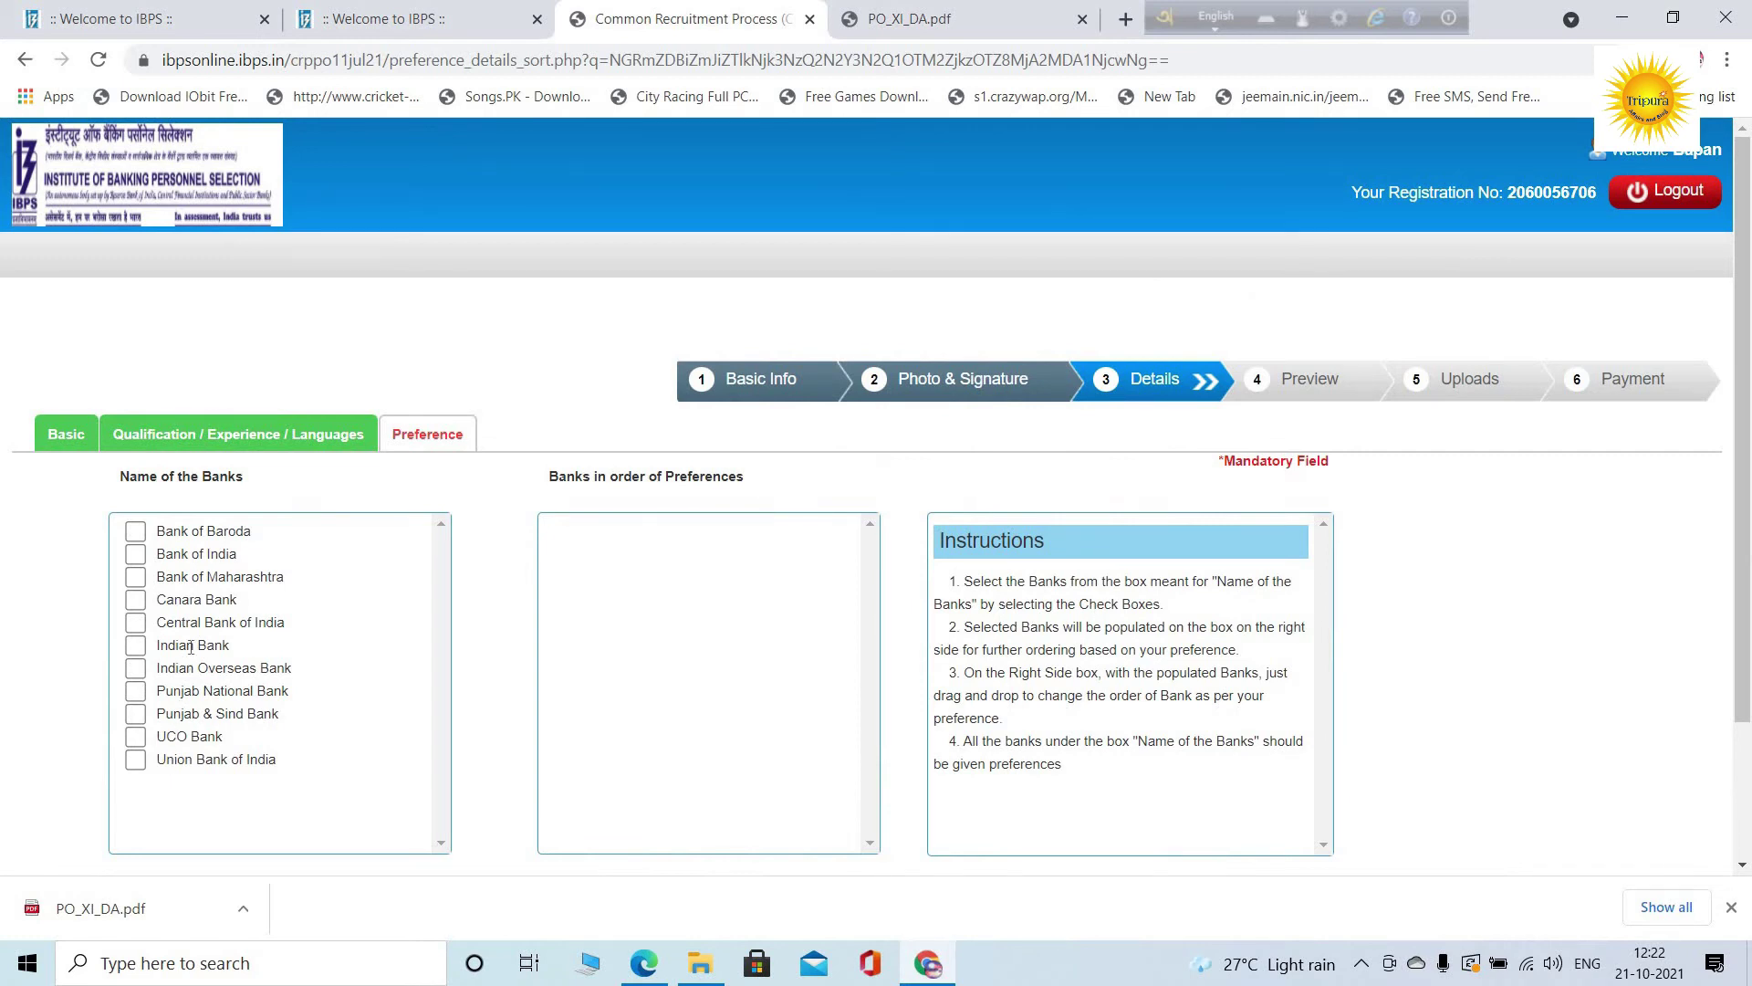
left_click(139, 628)
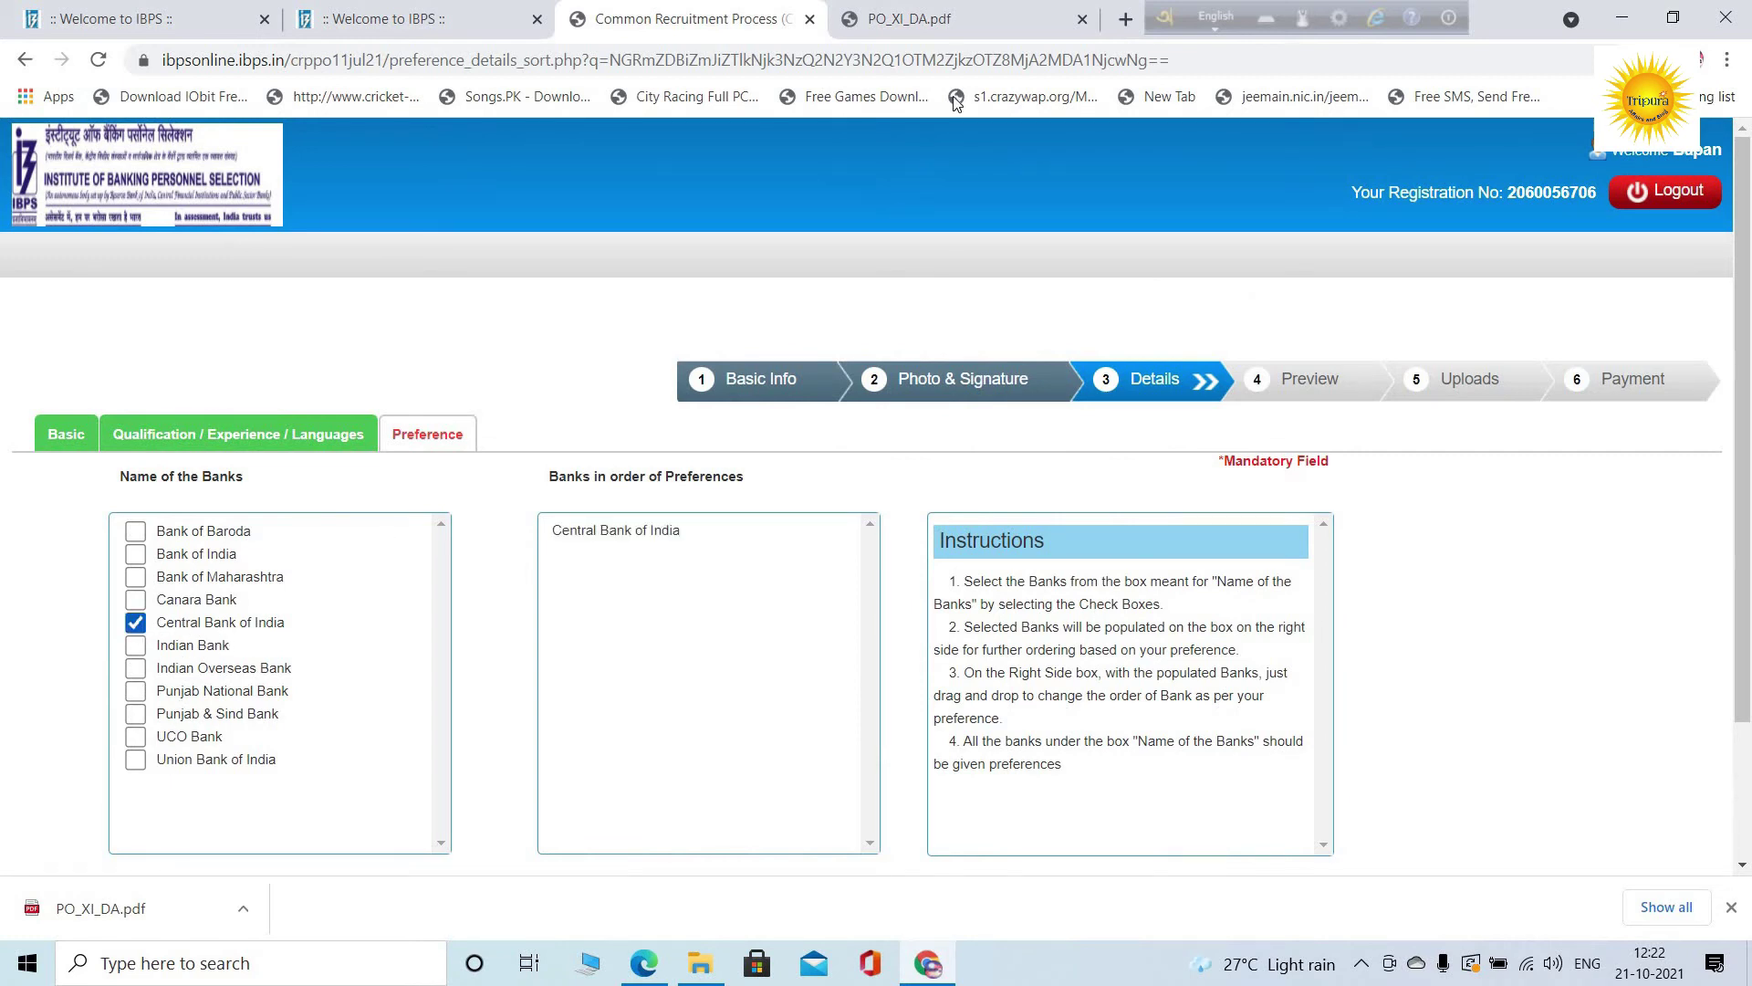
left_click(933, 17)
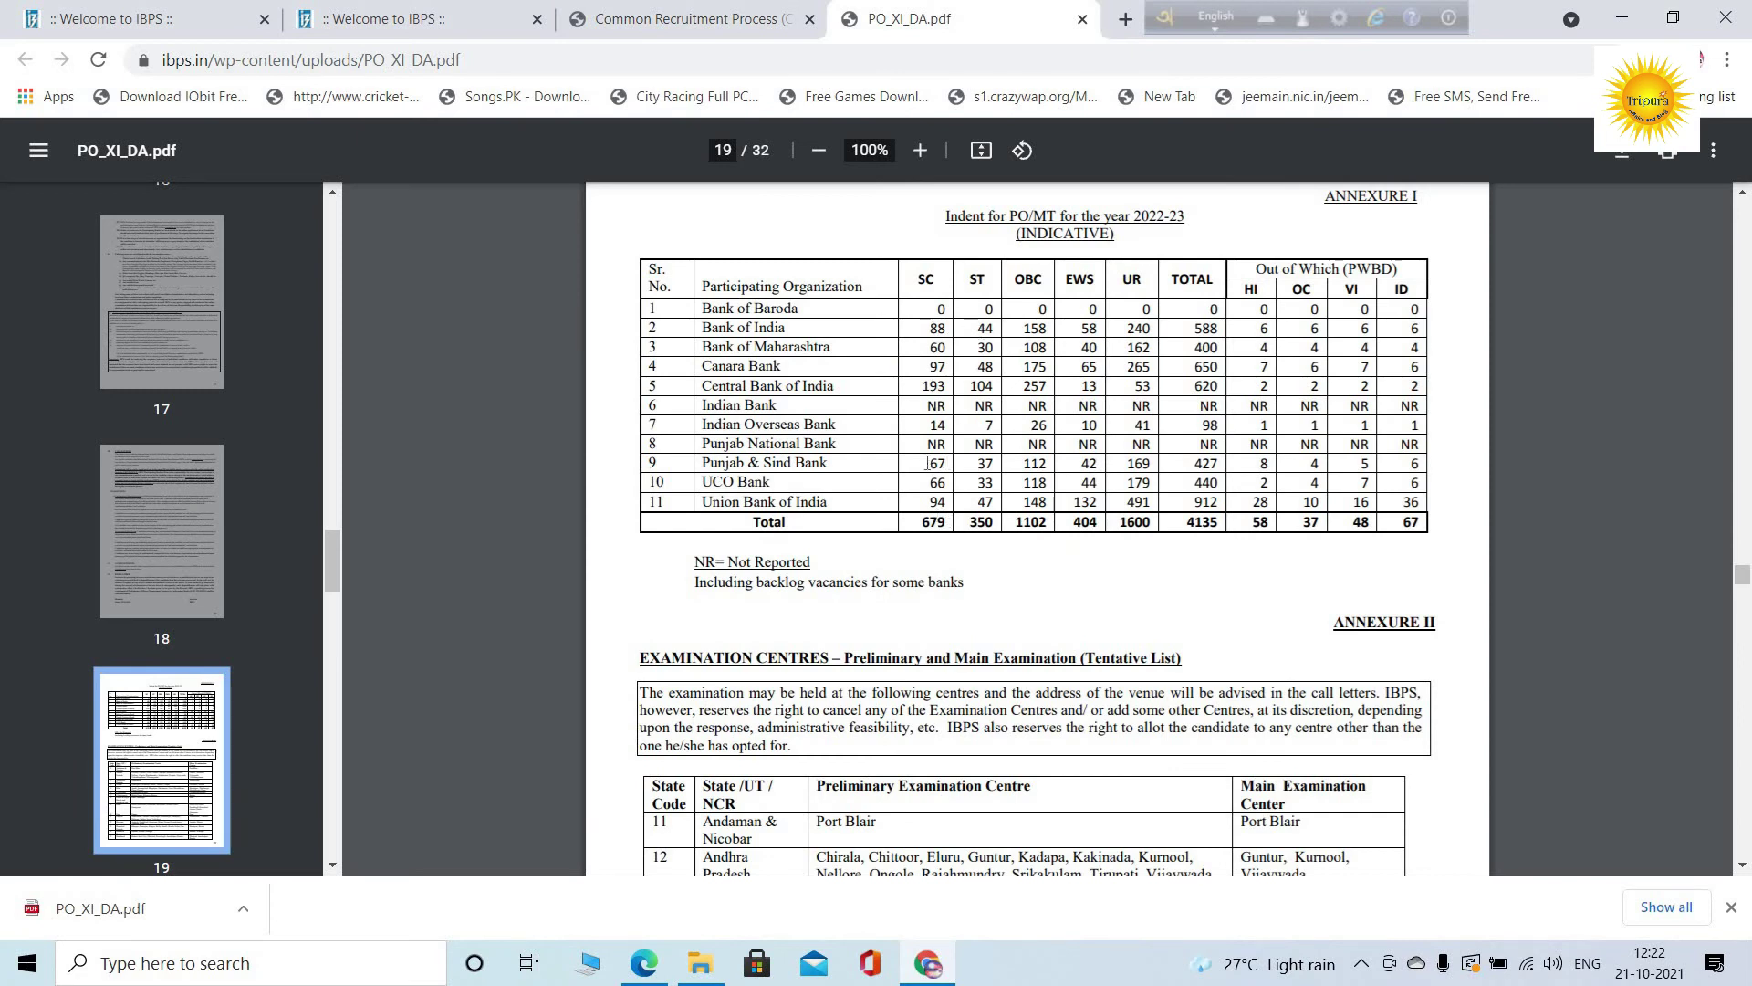
left_click(685, 18)
left_click(135, 554)
left_click(890, 13)
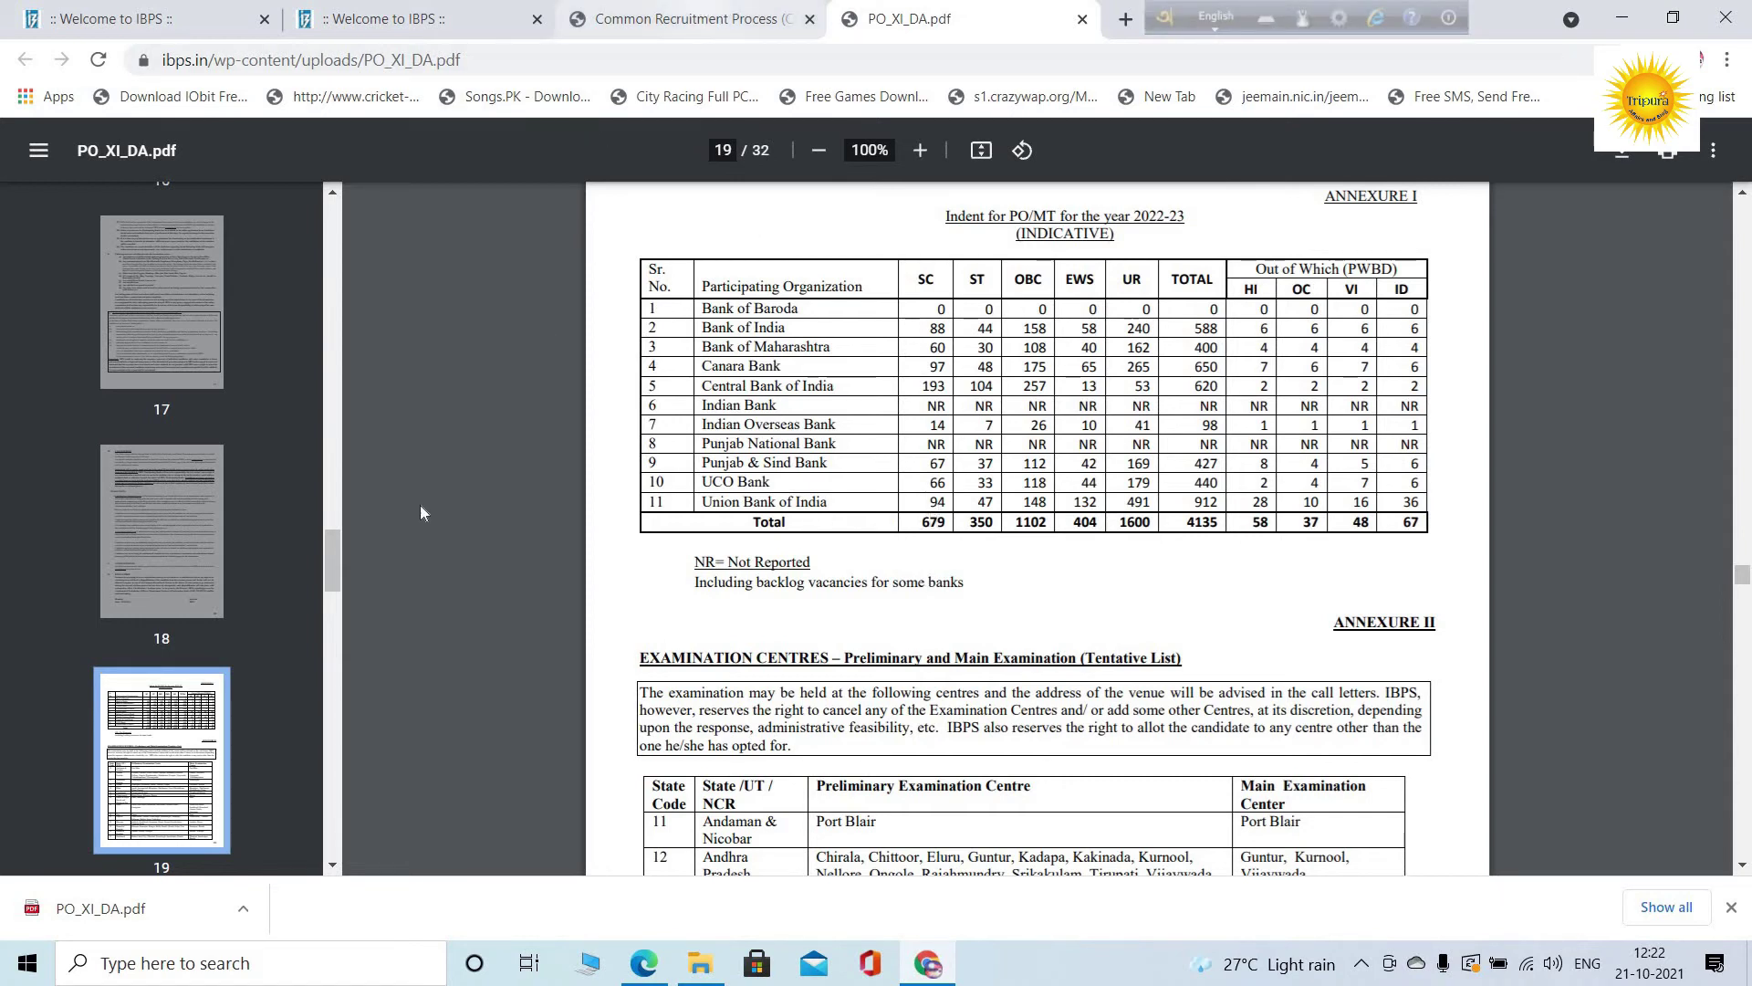
Add Union Bank of India and Canara Bank as the next preferences
key("ctrl+shift+Tab")
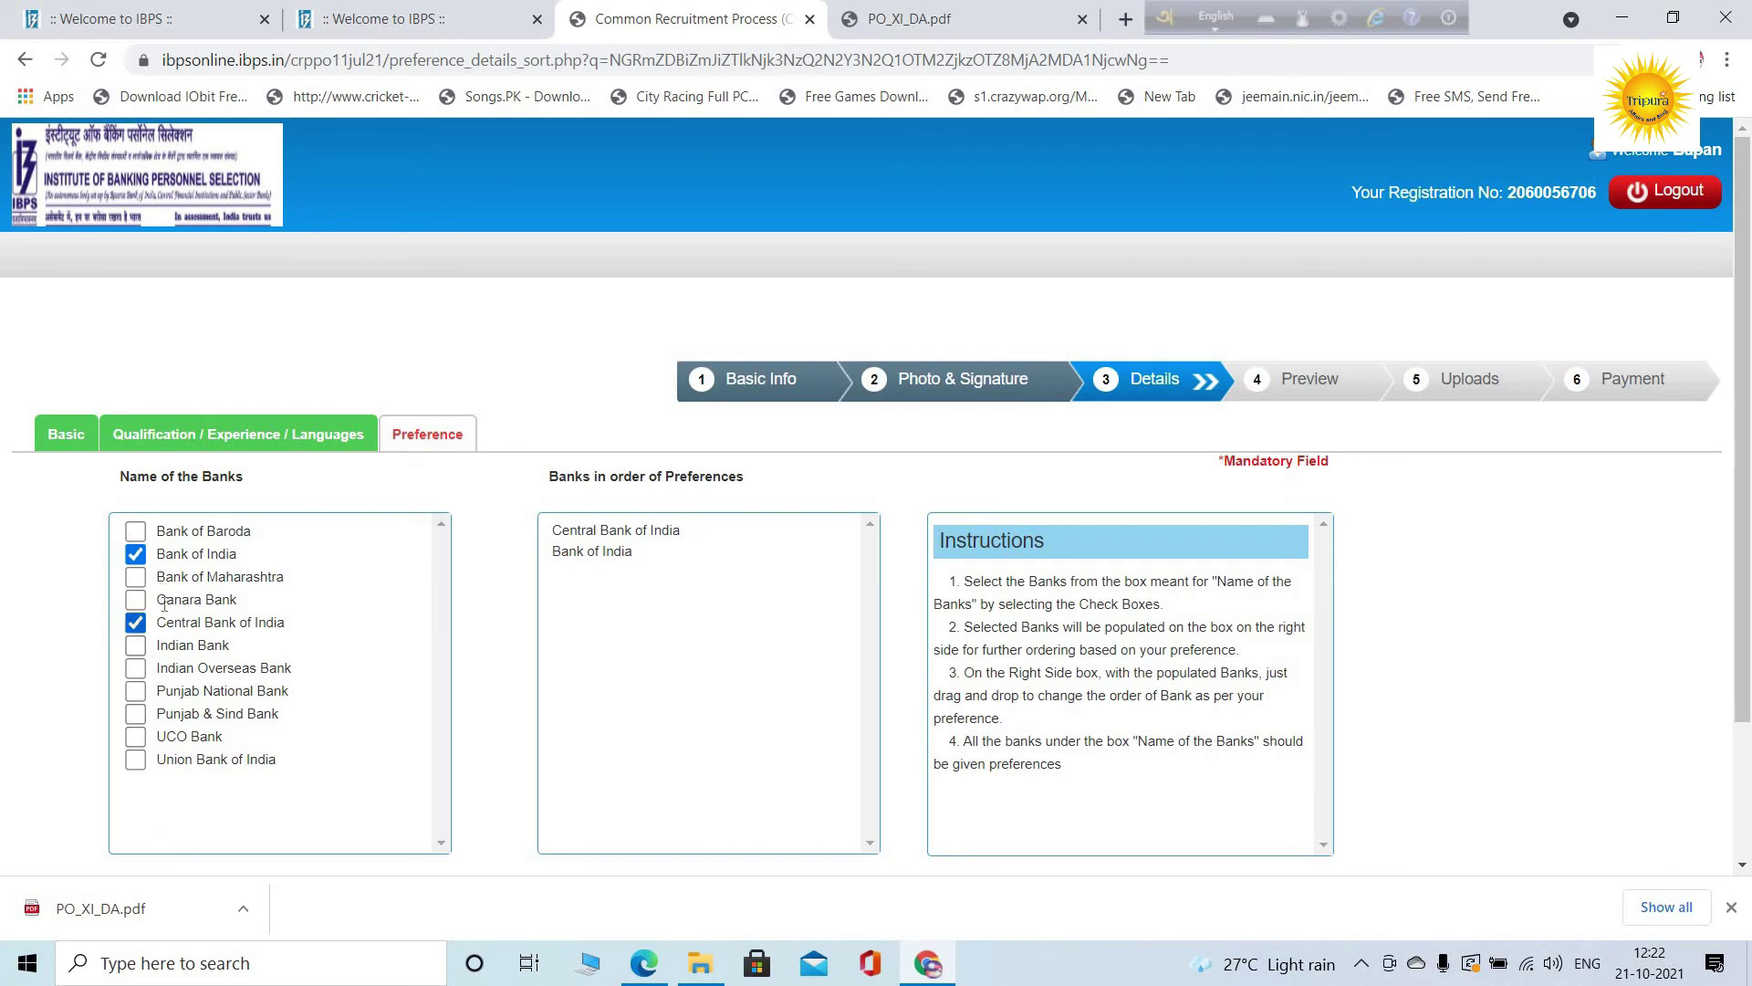
left_click(137, 760)
key("ctrl+Tab")
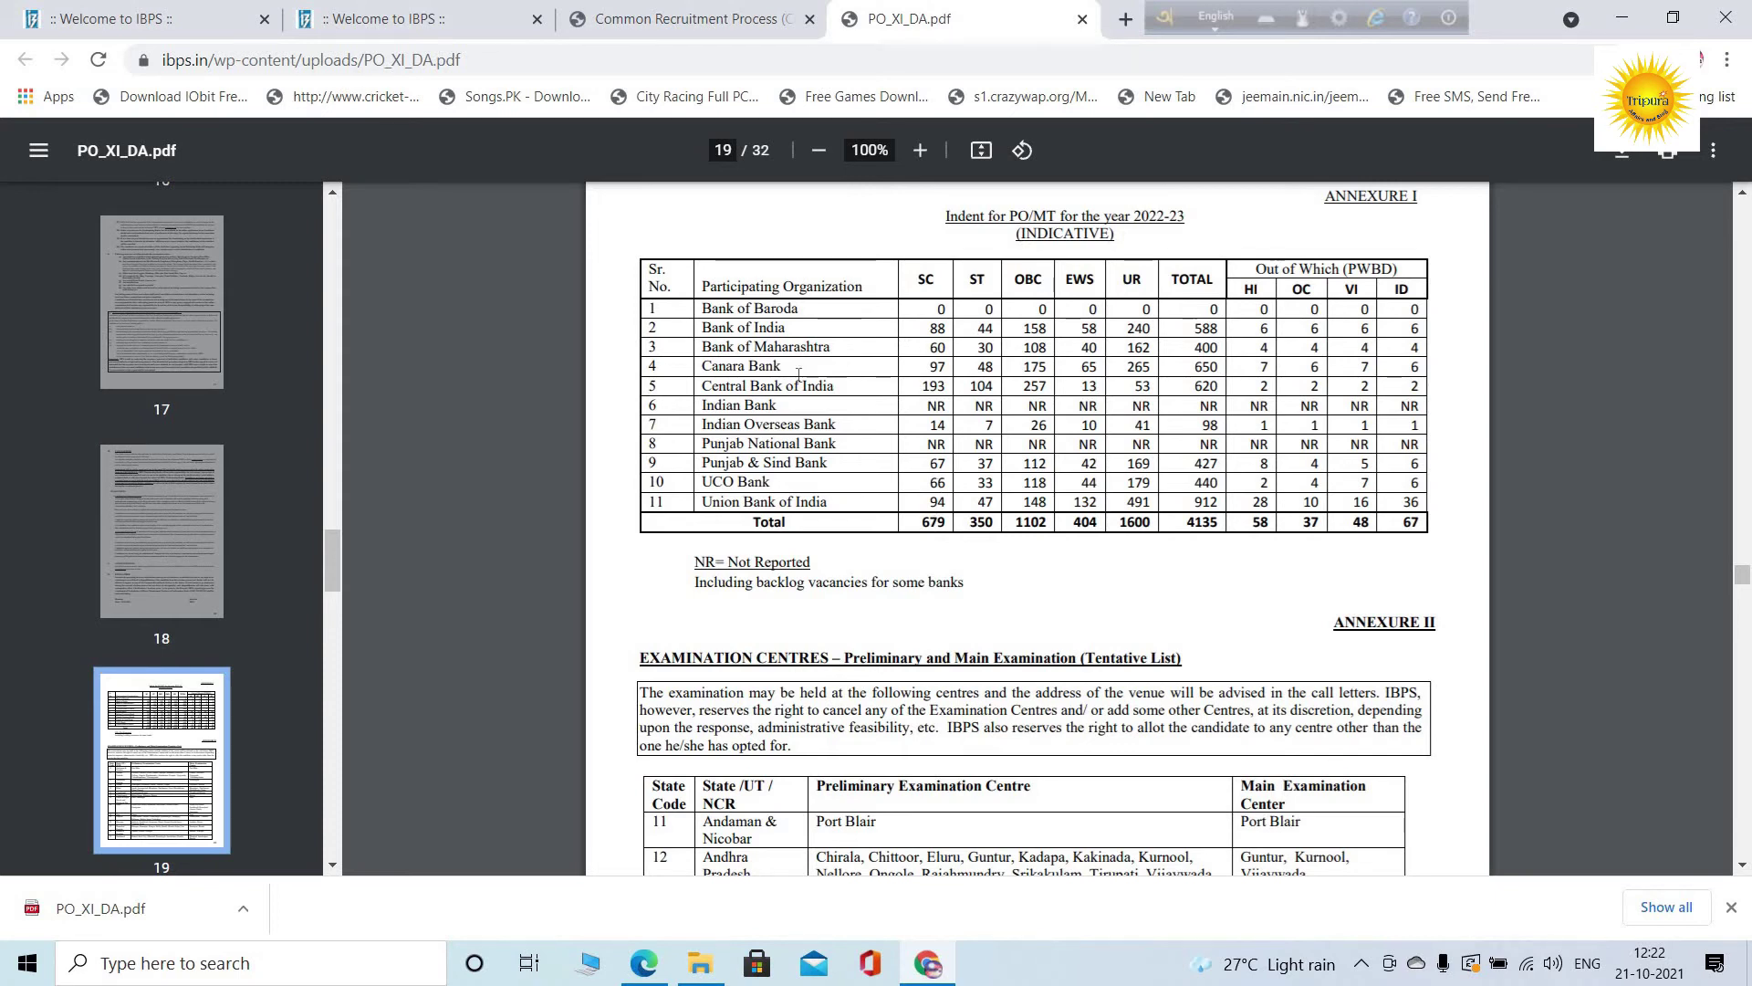
left_click(741, 22)
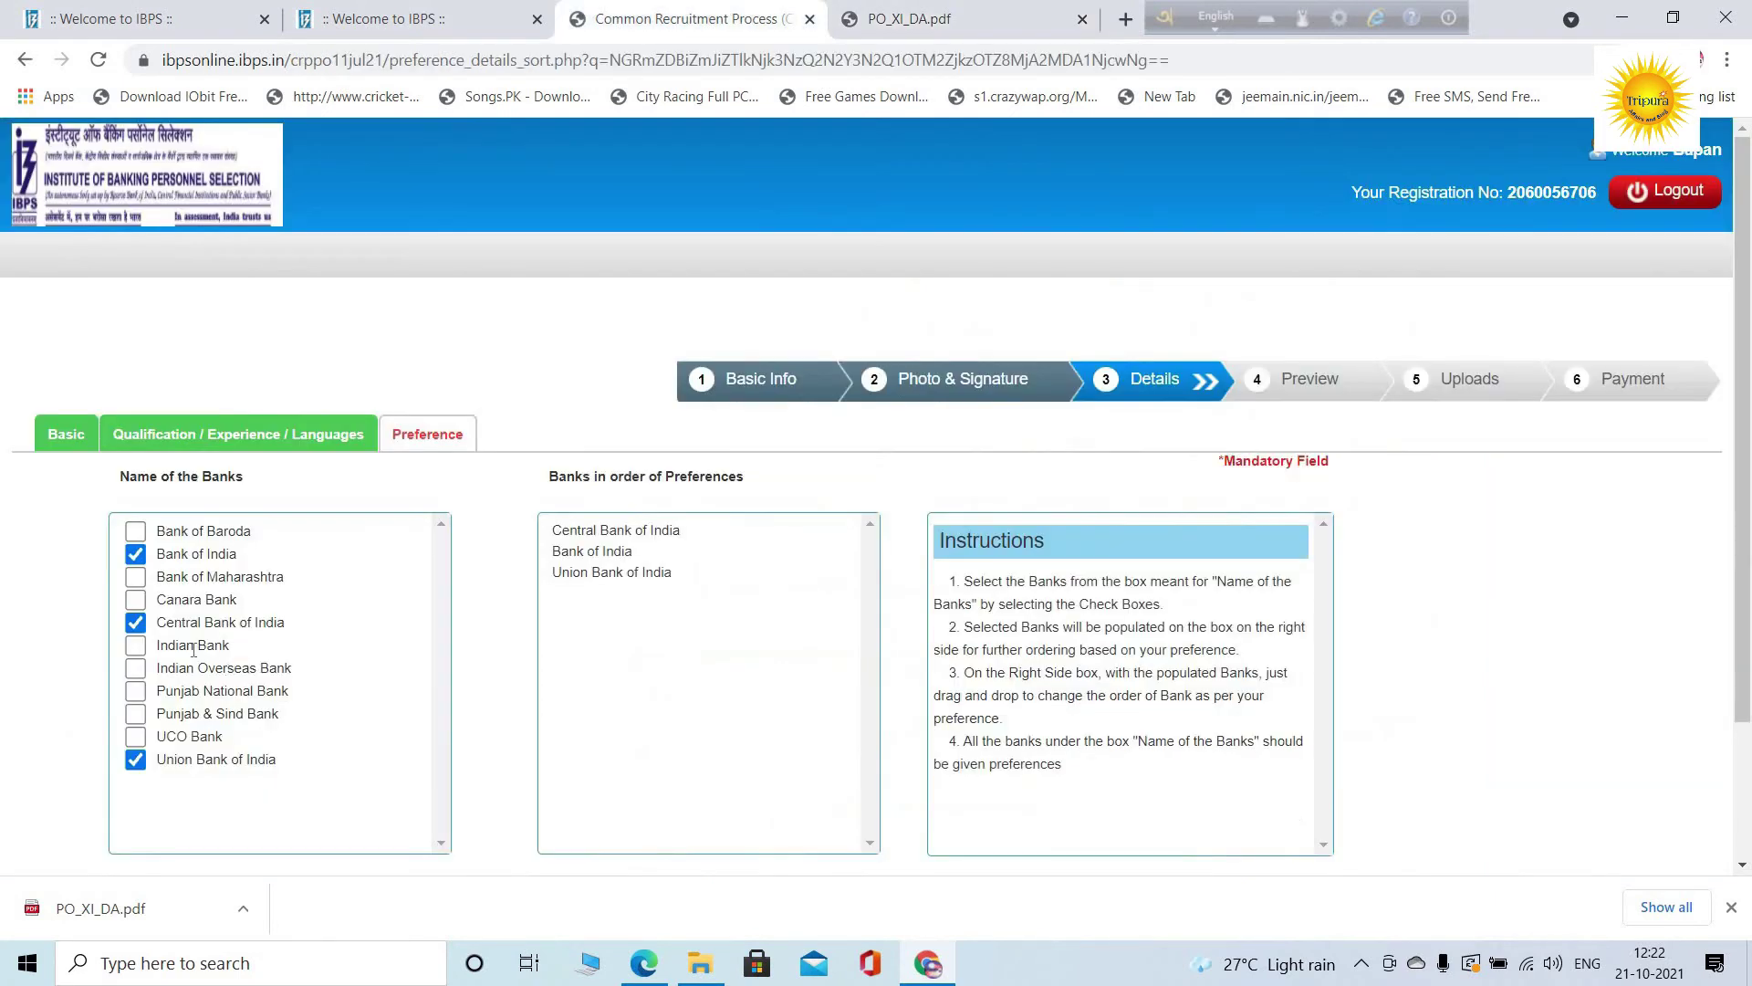
left_click(135, 600)
left_click(965, 55)
Add UCO Bank as the fifth preference, then compare against the PDF vacancy table
key("ctrl+Tab")
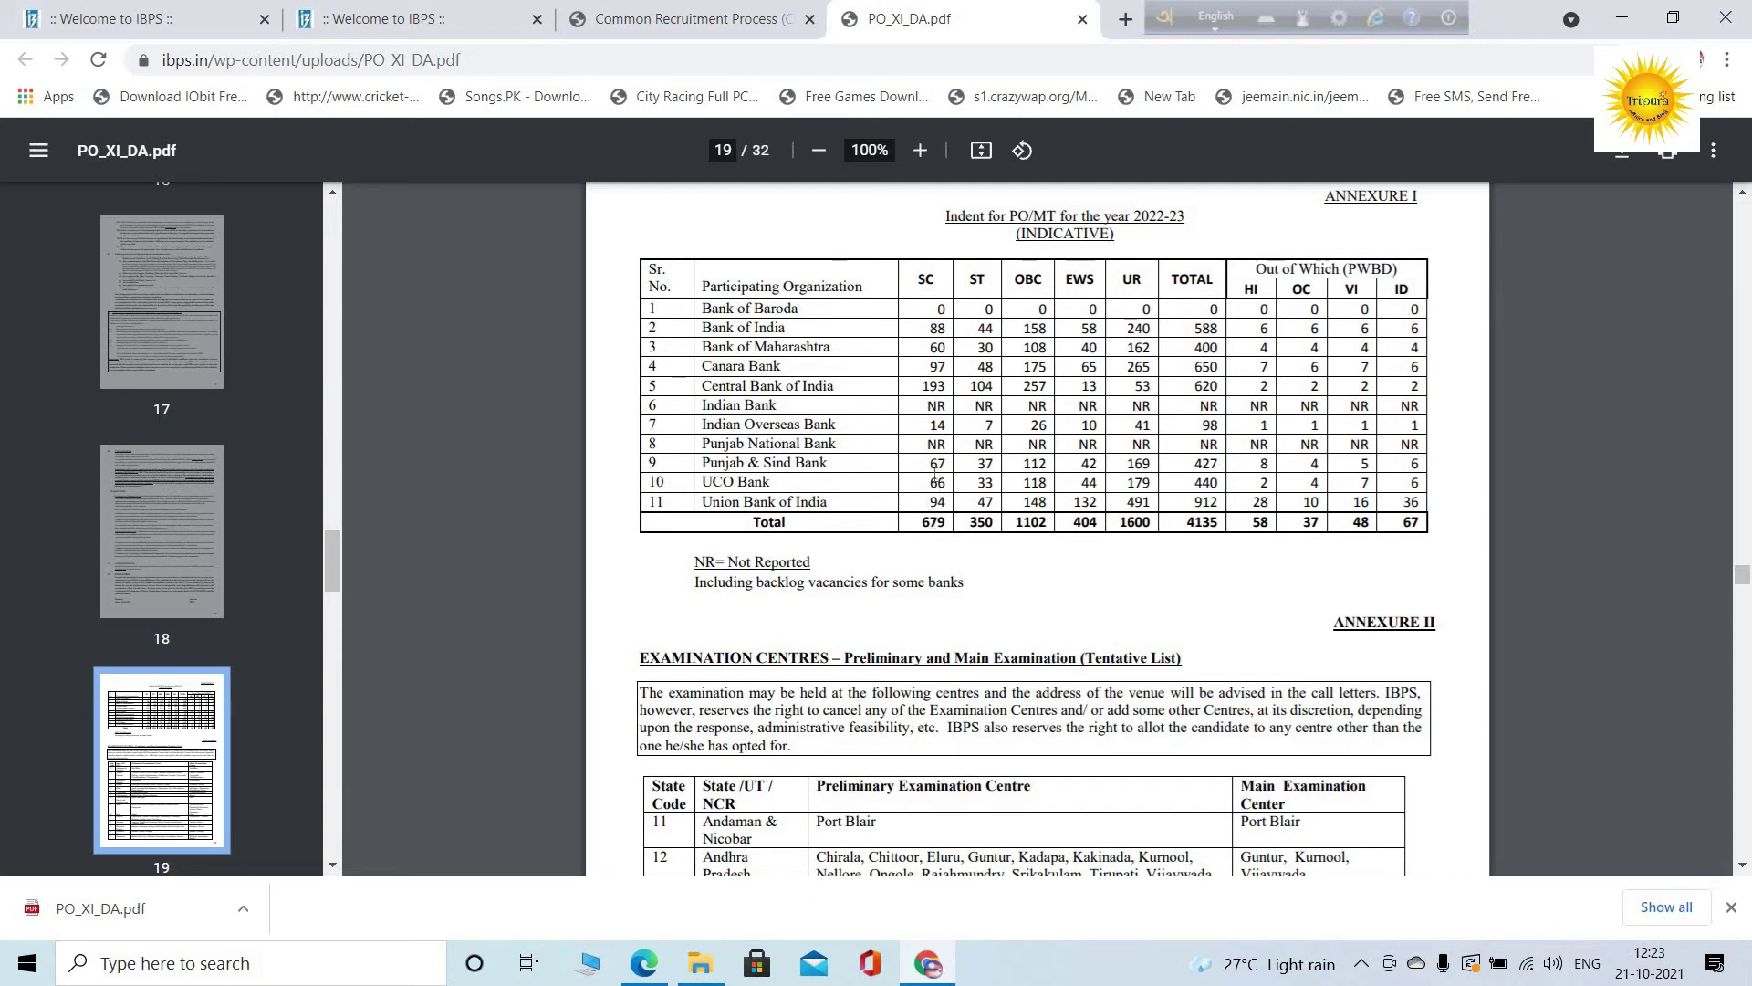
left_click(689, 16)
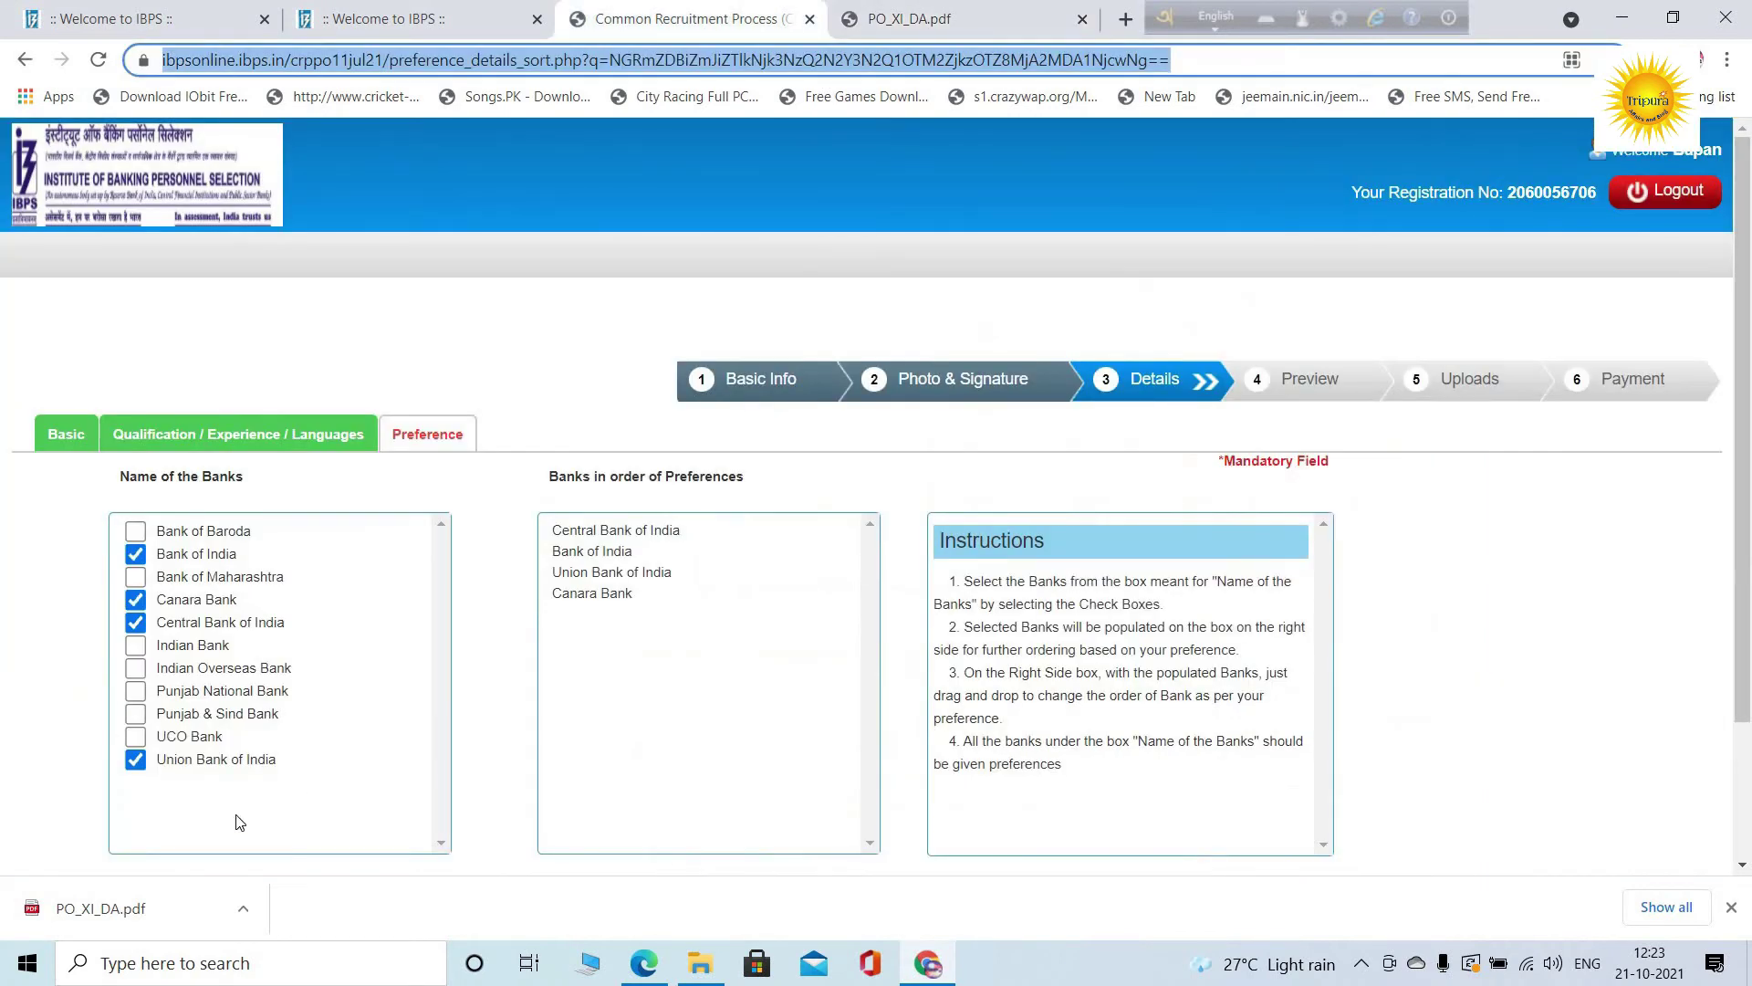
left_click(135, 736)
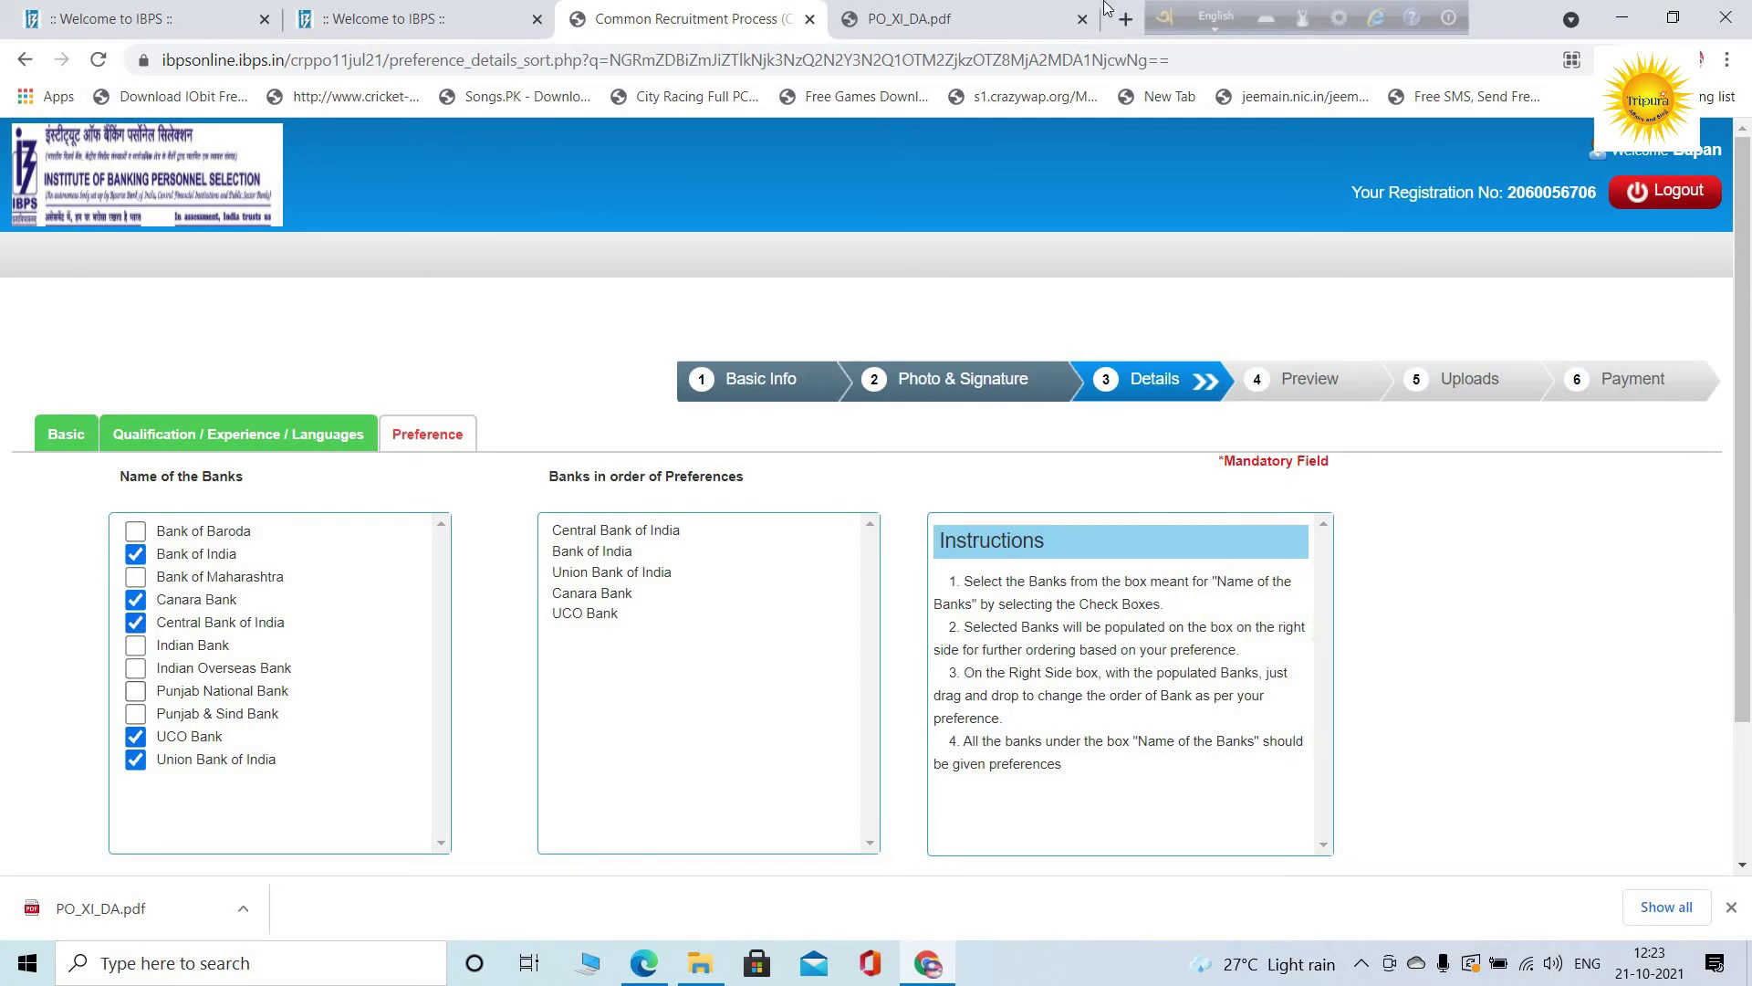
left_click(921, 19)
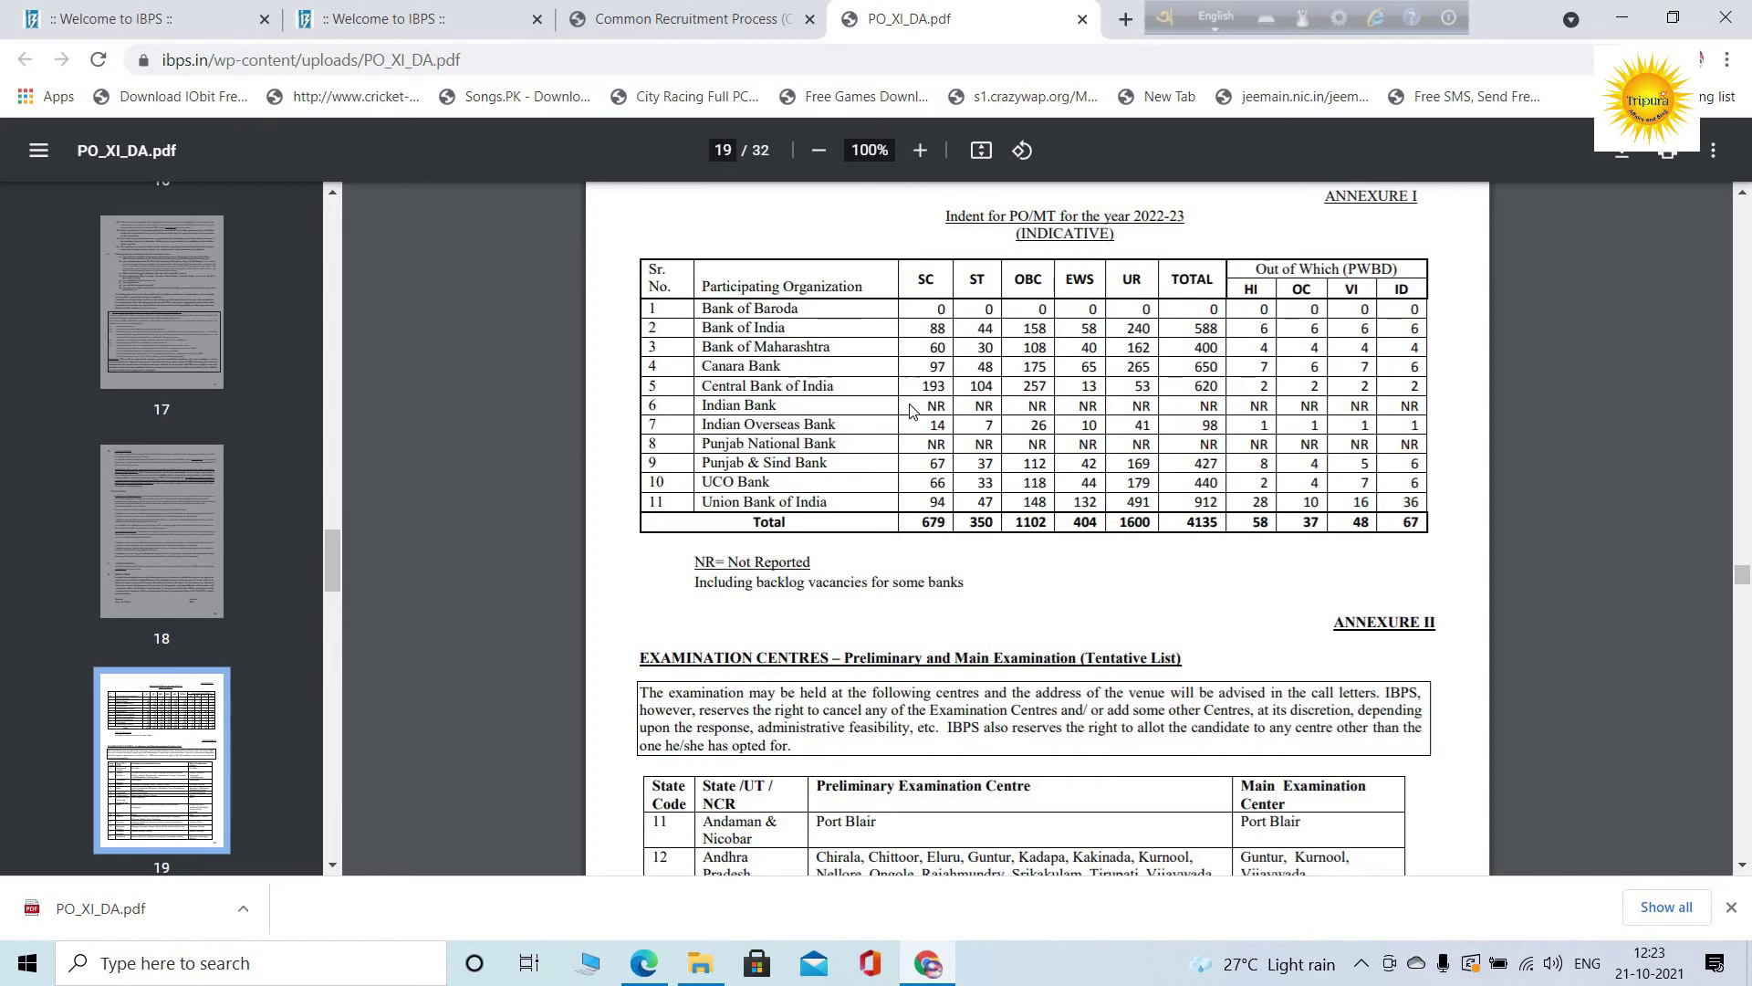
Rank Indian Bank, Punjab National Bank, Indian Overseas Bank, Bank of Maharashtra, Bank of Baroda, Punjab & Sind Bank, then save
left_click(690, 7)
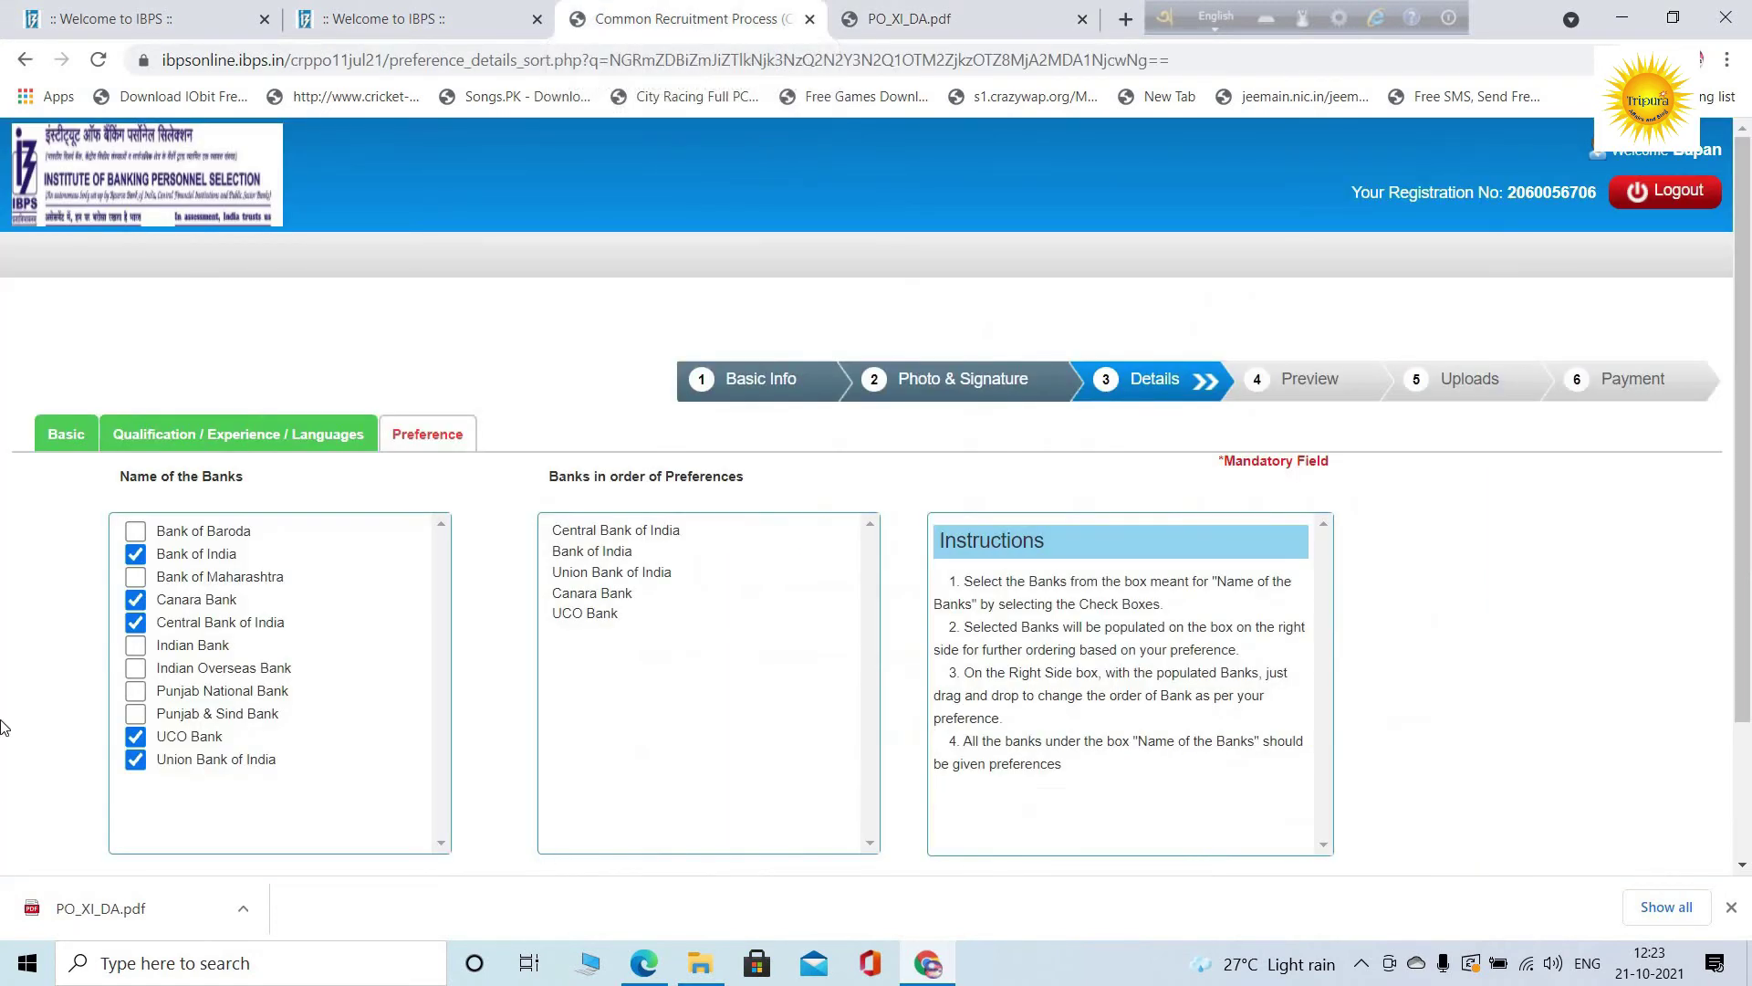
left_click(135, 577)
left_click(135, 645)
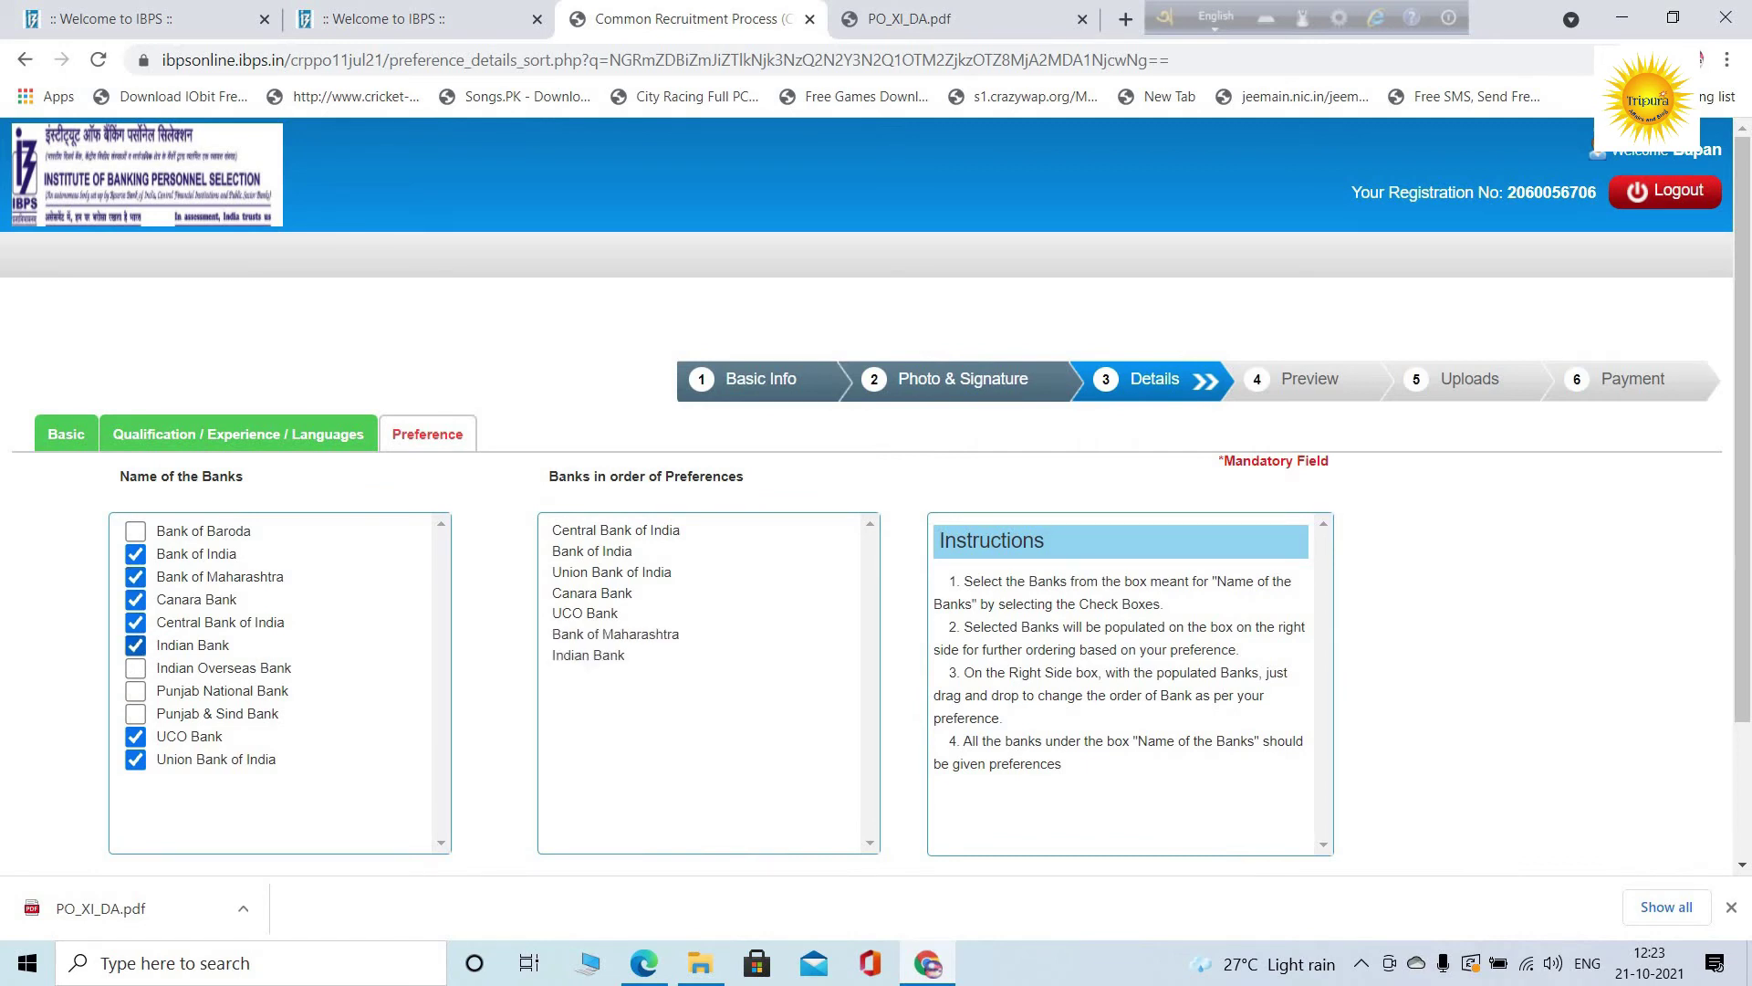
left_click(135, 691)
left_click(135, 577)
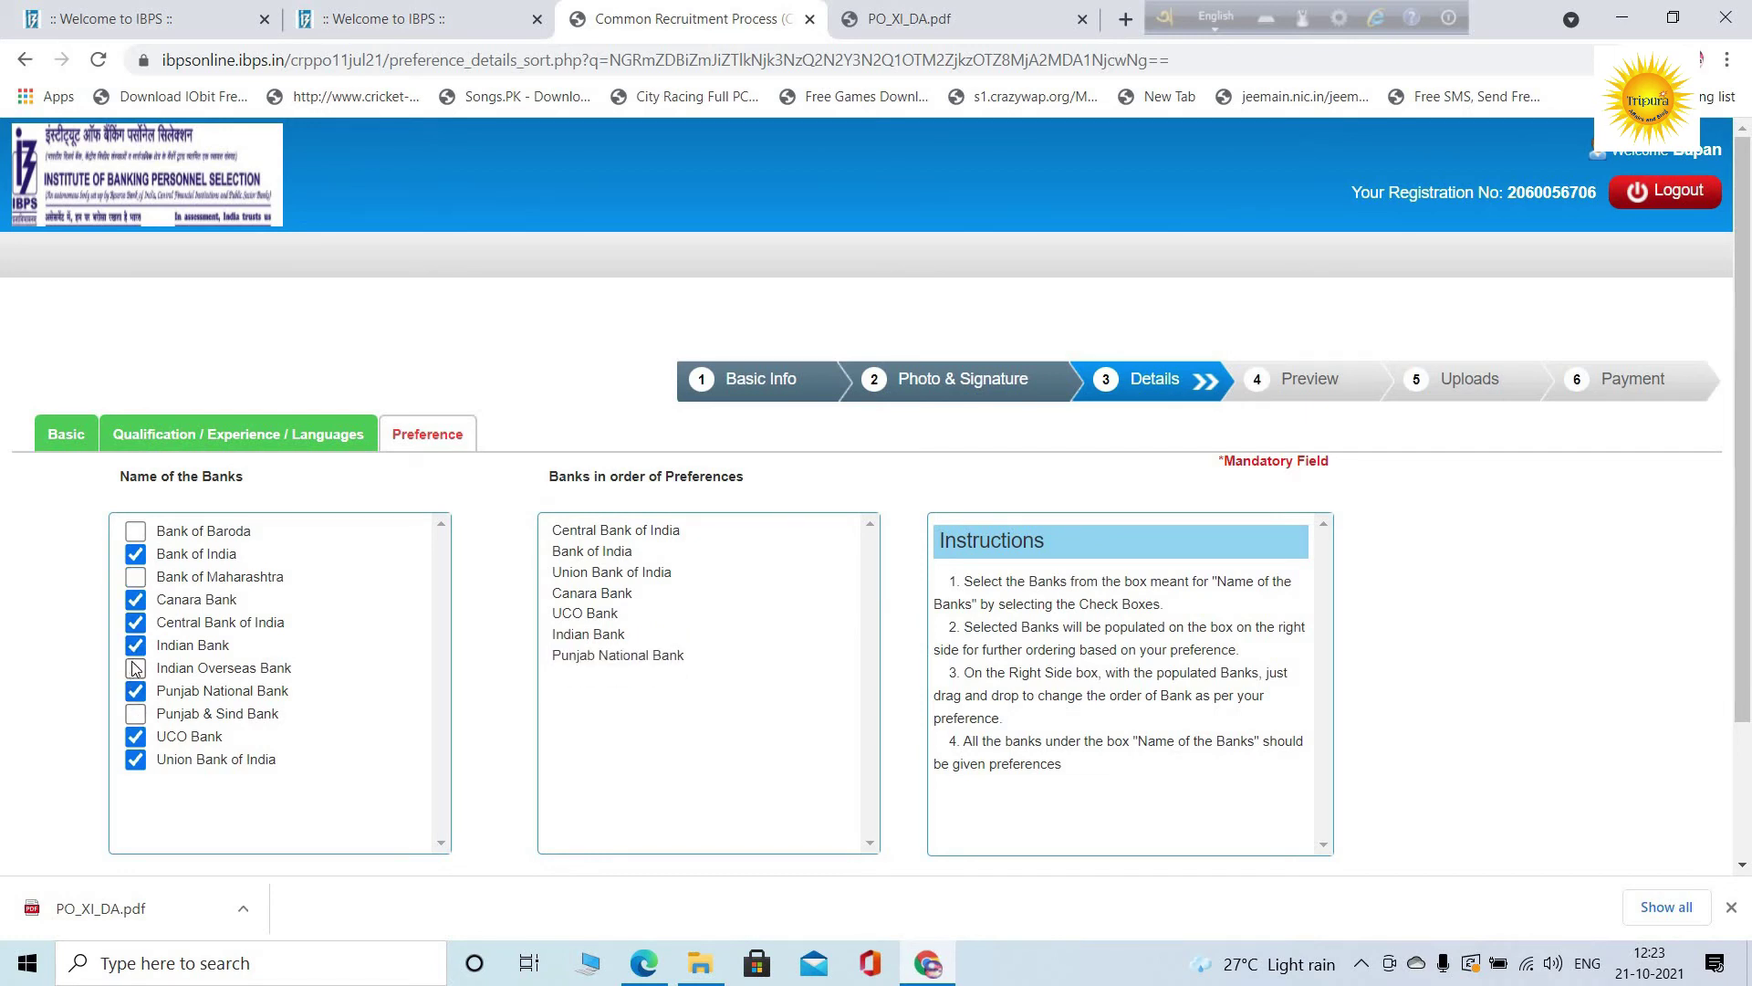
left_click(135, 668)
left_click(136, 576)
left_click(135, 531)
left_click(135, 713)
scroll(958, 648, "down", 2)
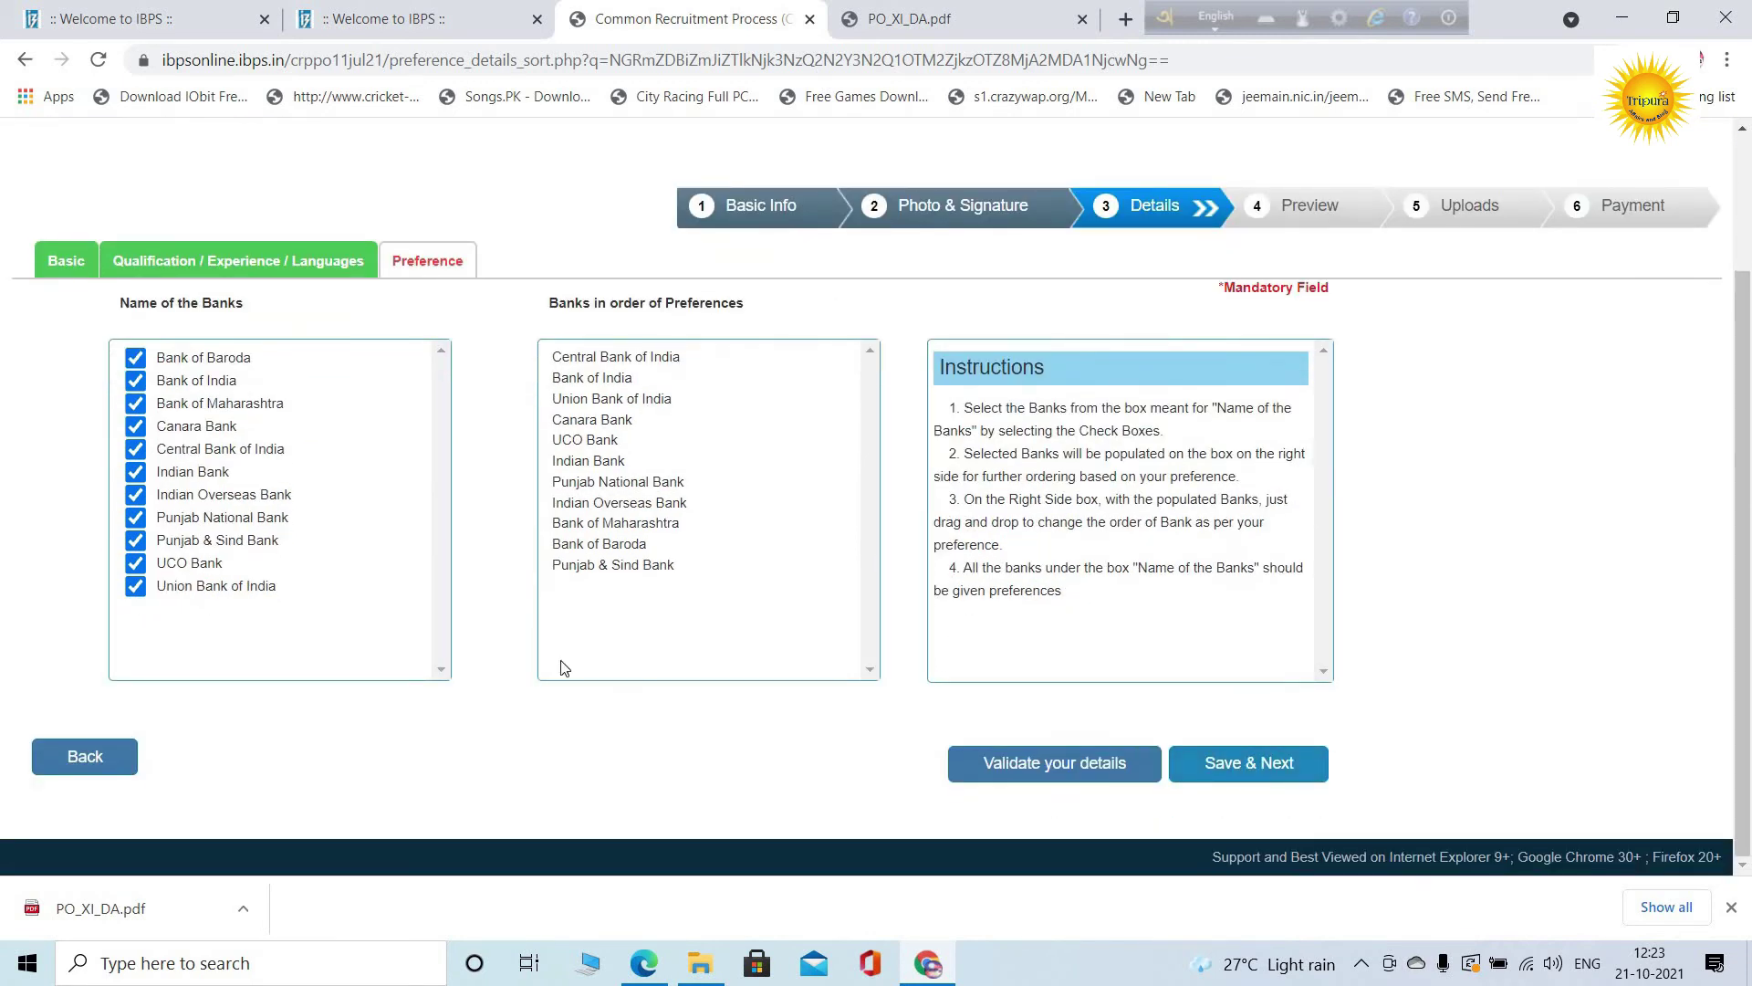
left_click(1246, 765)
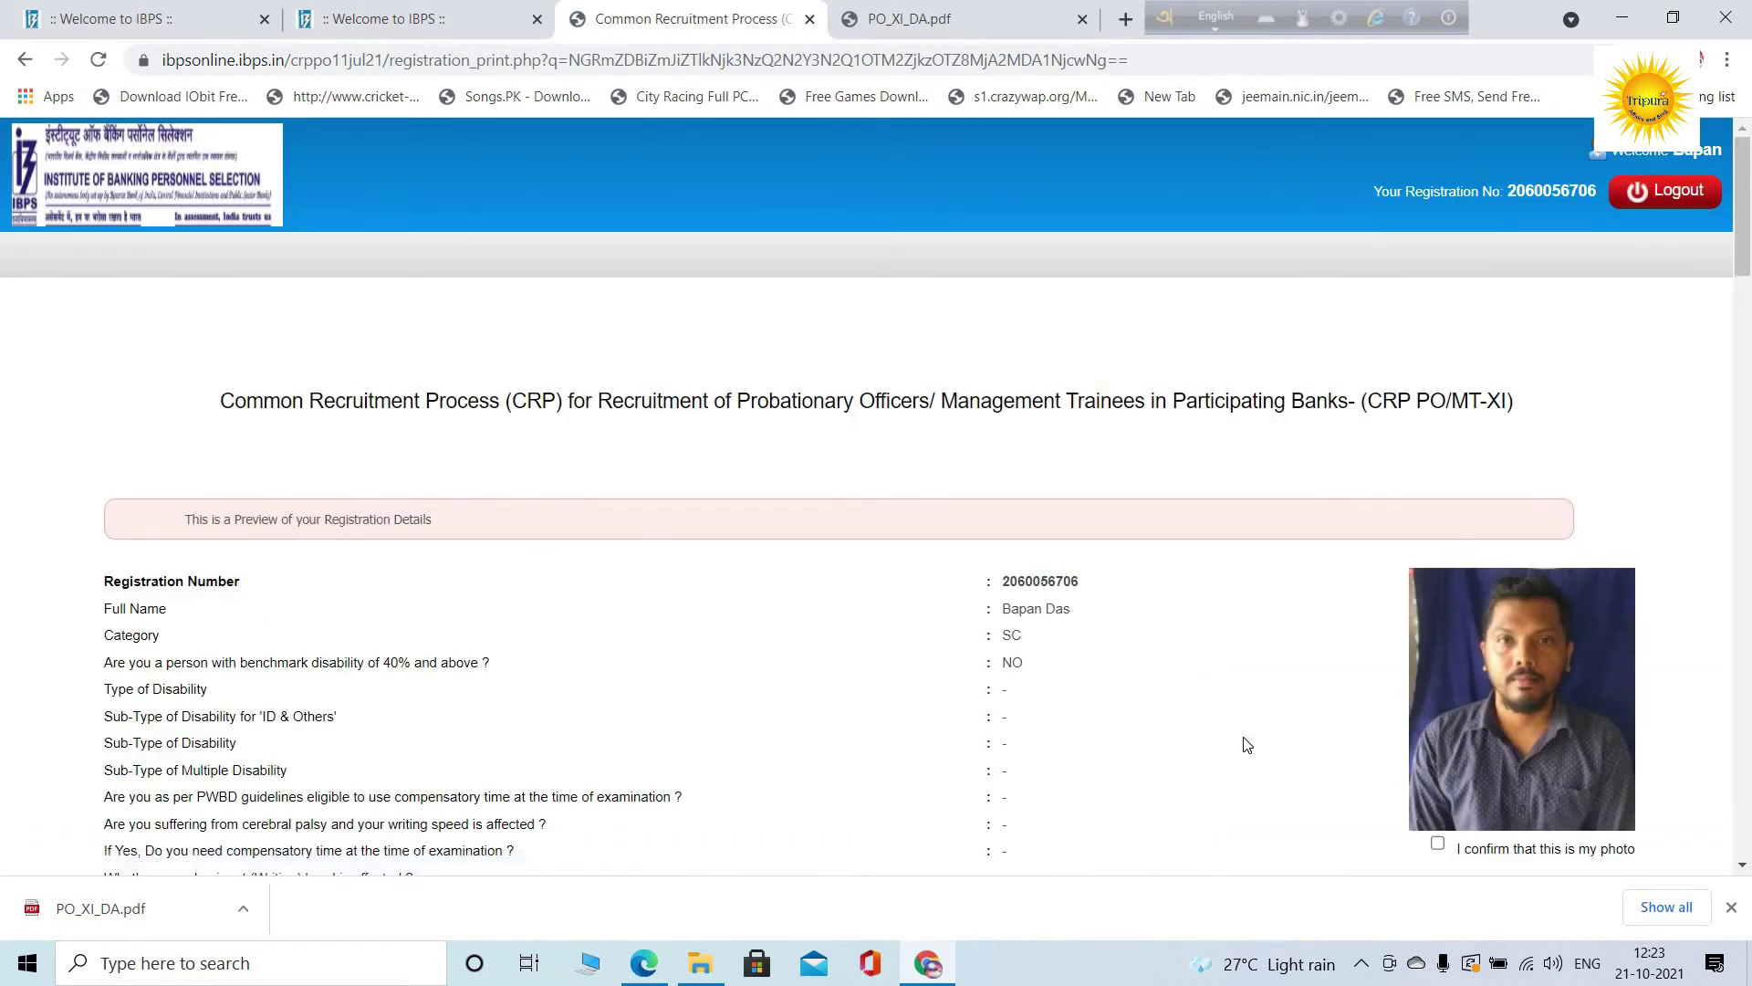
Review the registration preview and tick 'I confirm that this is my photo'
scroll(1155, 584, "down", 7)
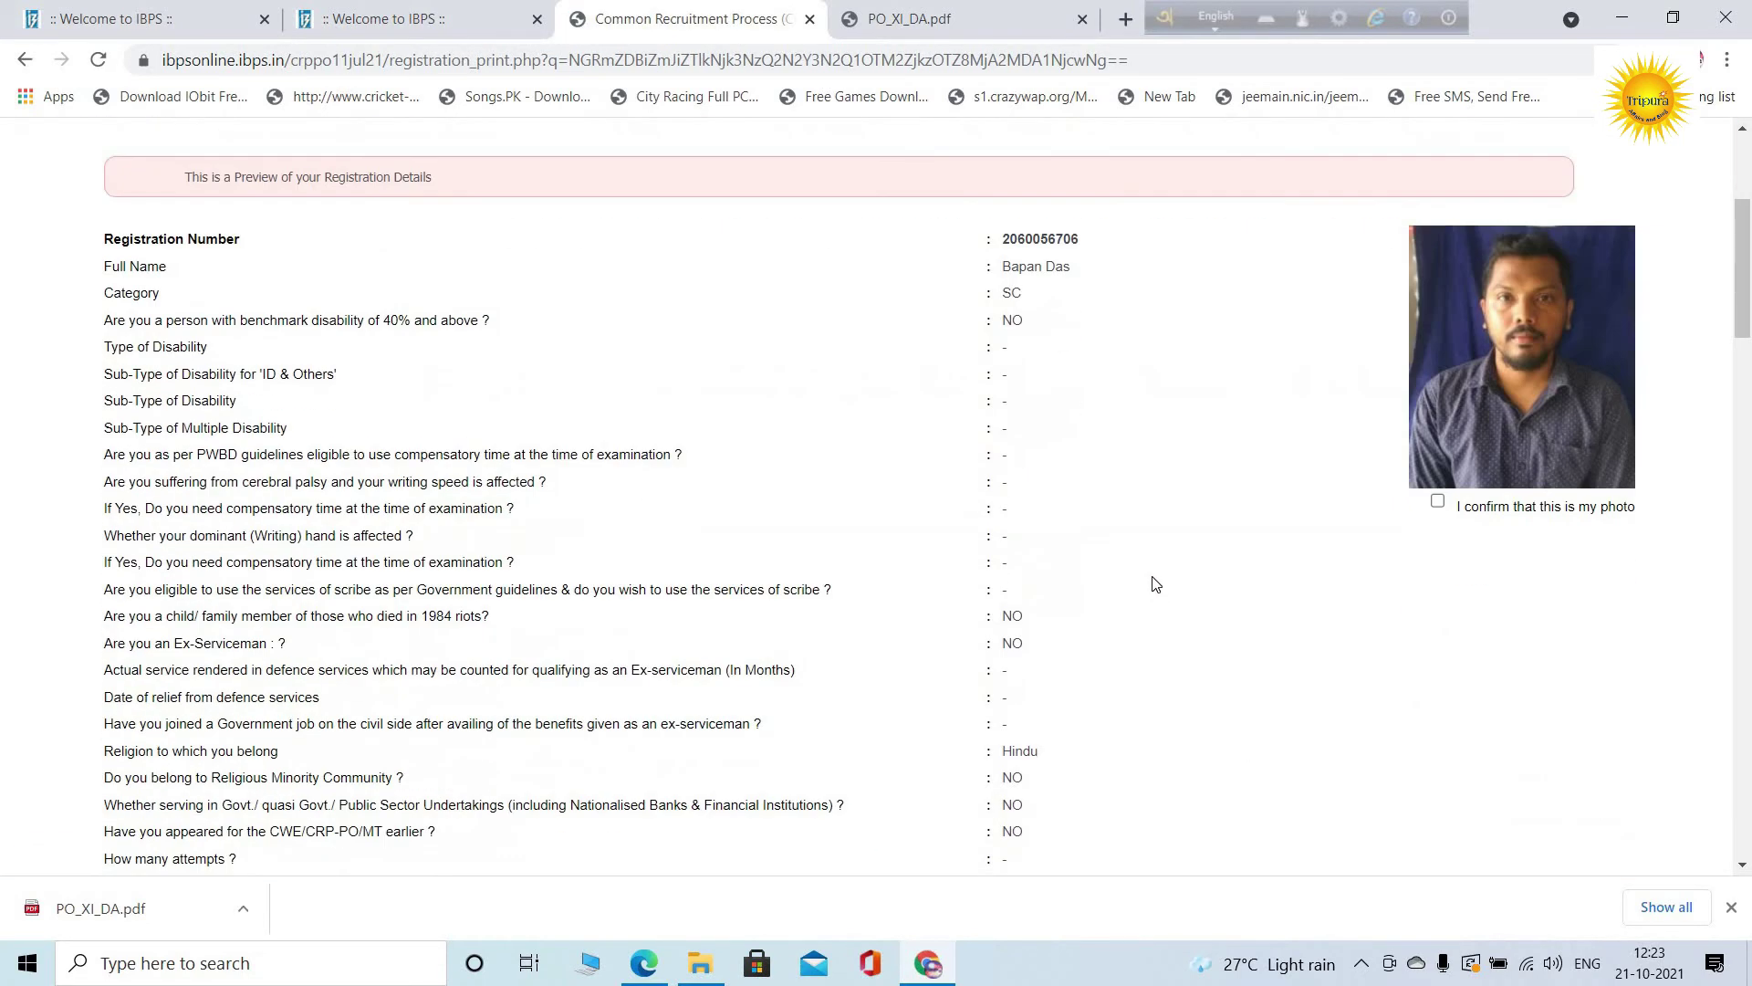
scroll(1155, 582, "down", 18)
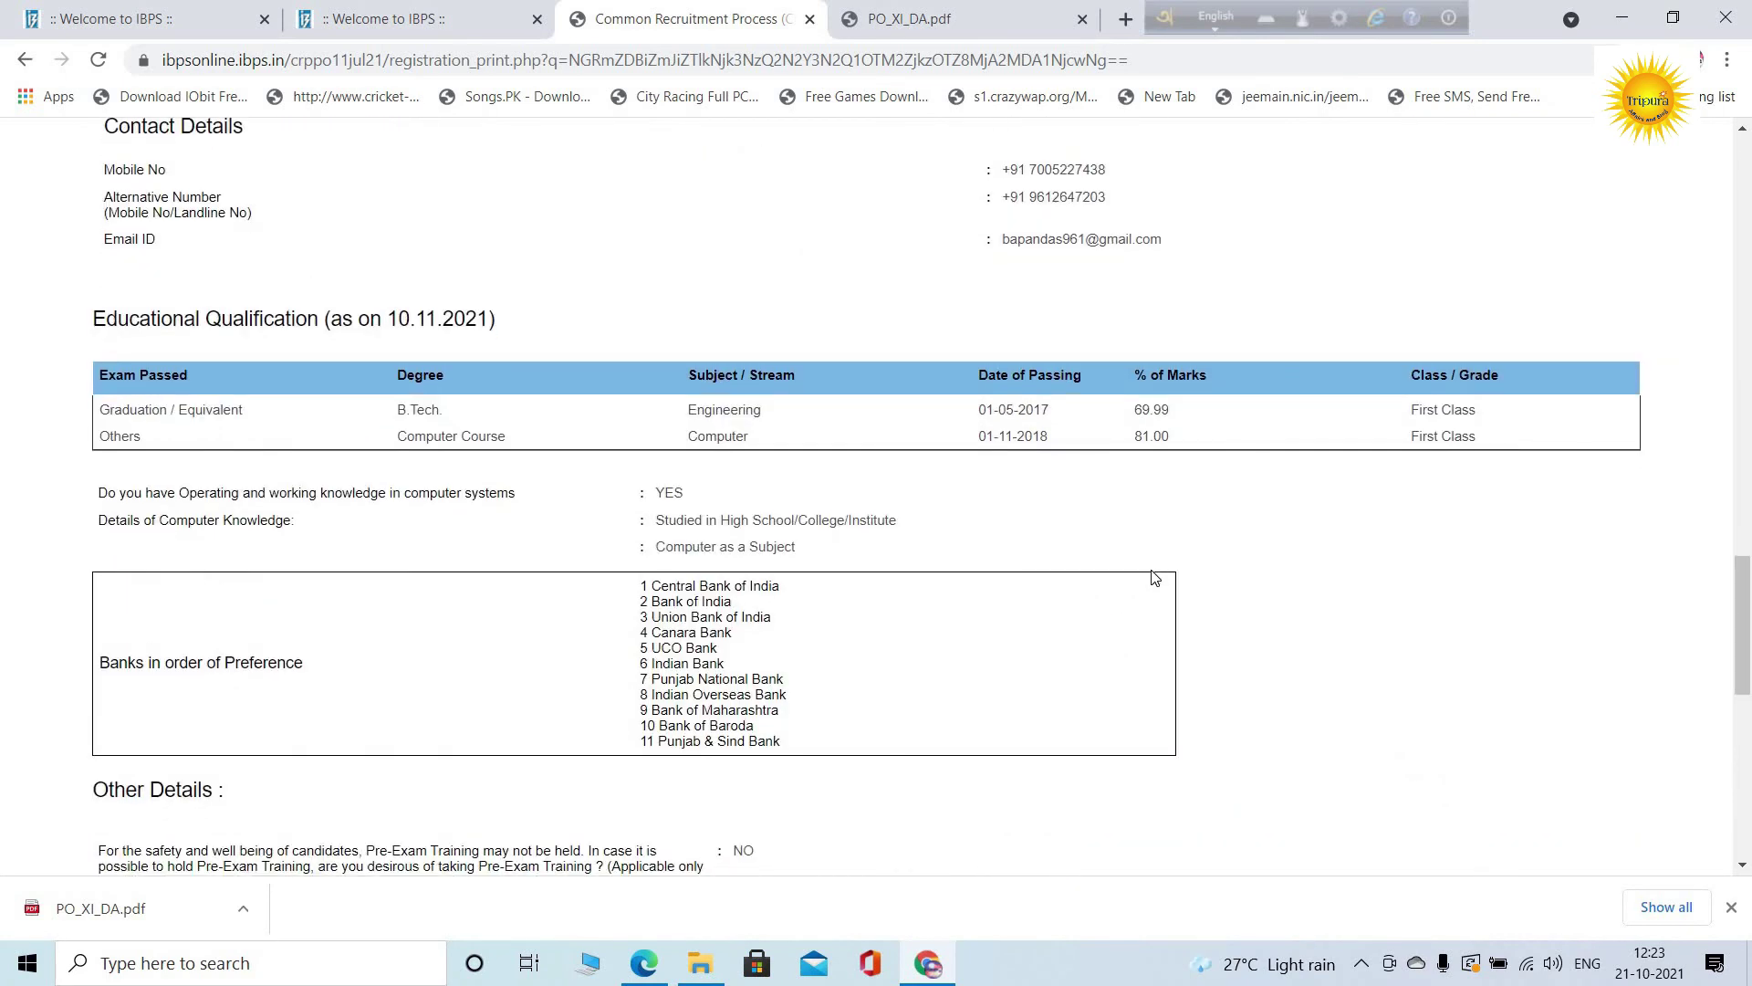
scroll(1152, 569, "down", 5)
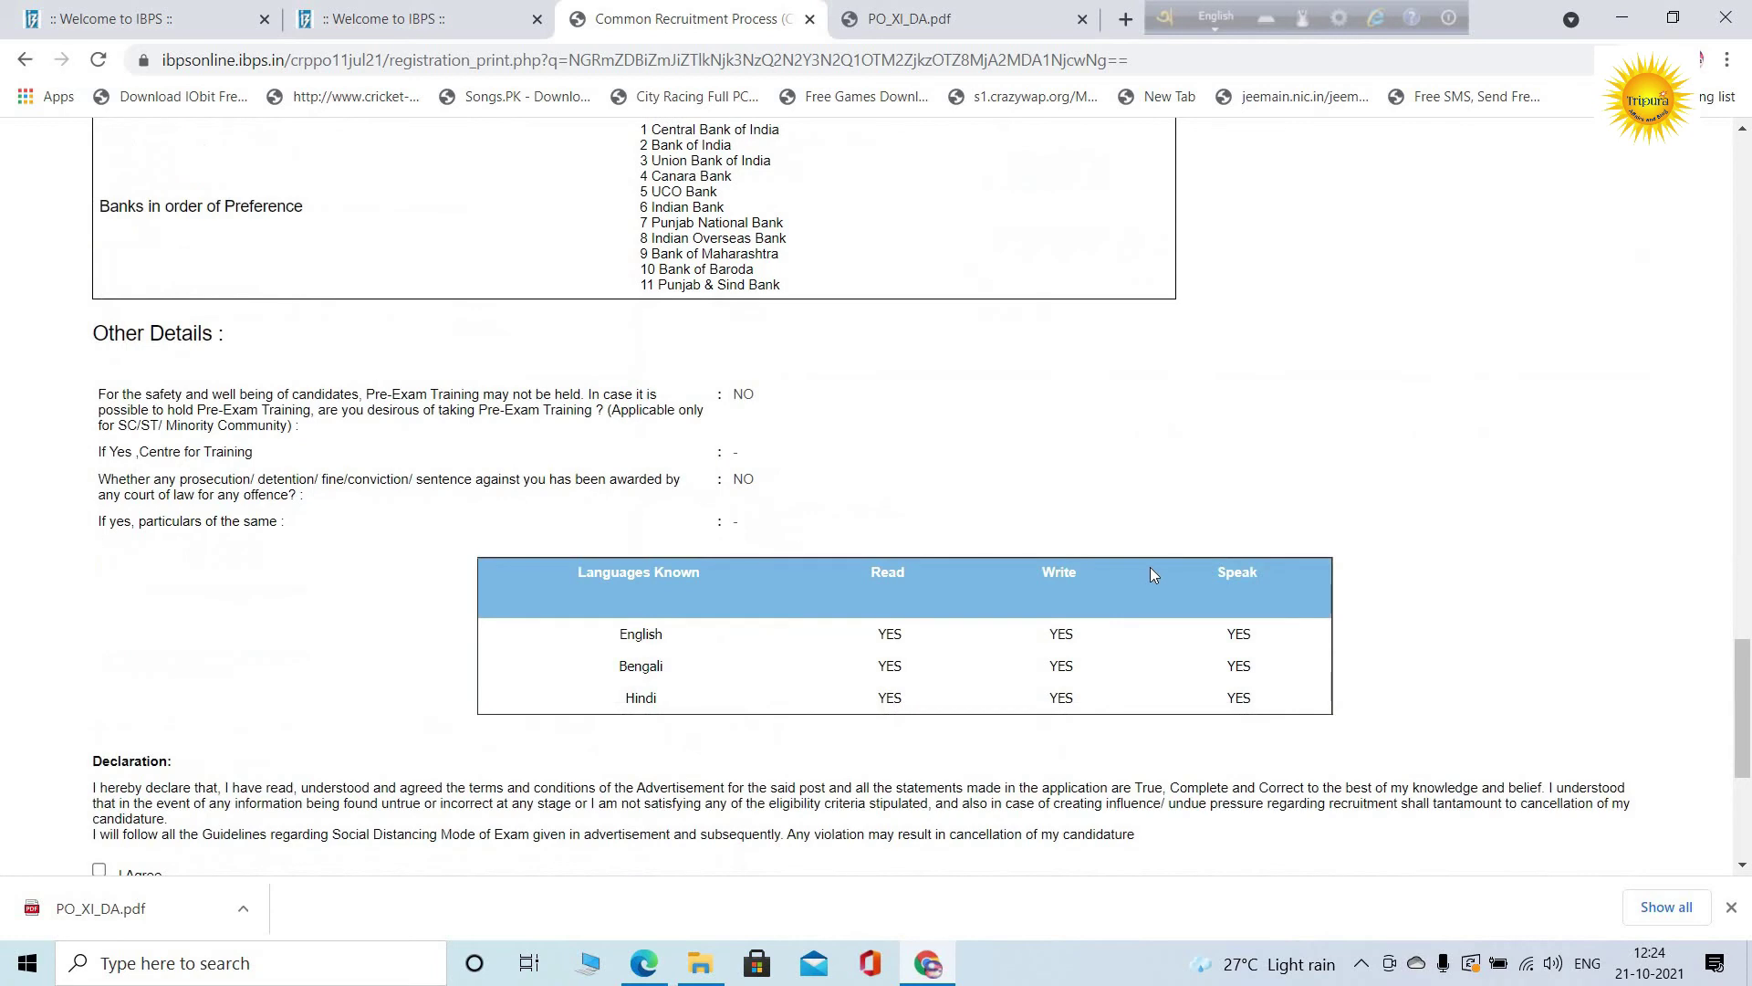
scroll(1150, 566, "up", 16)
scroll(1149, 553, "up", 15)
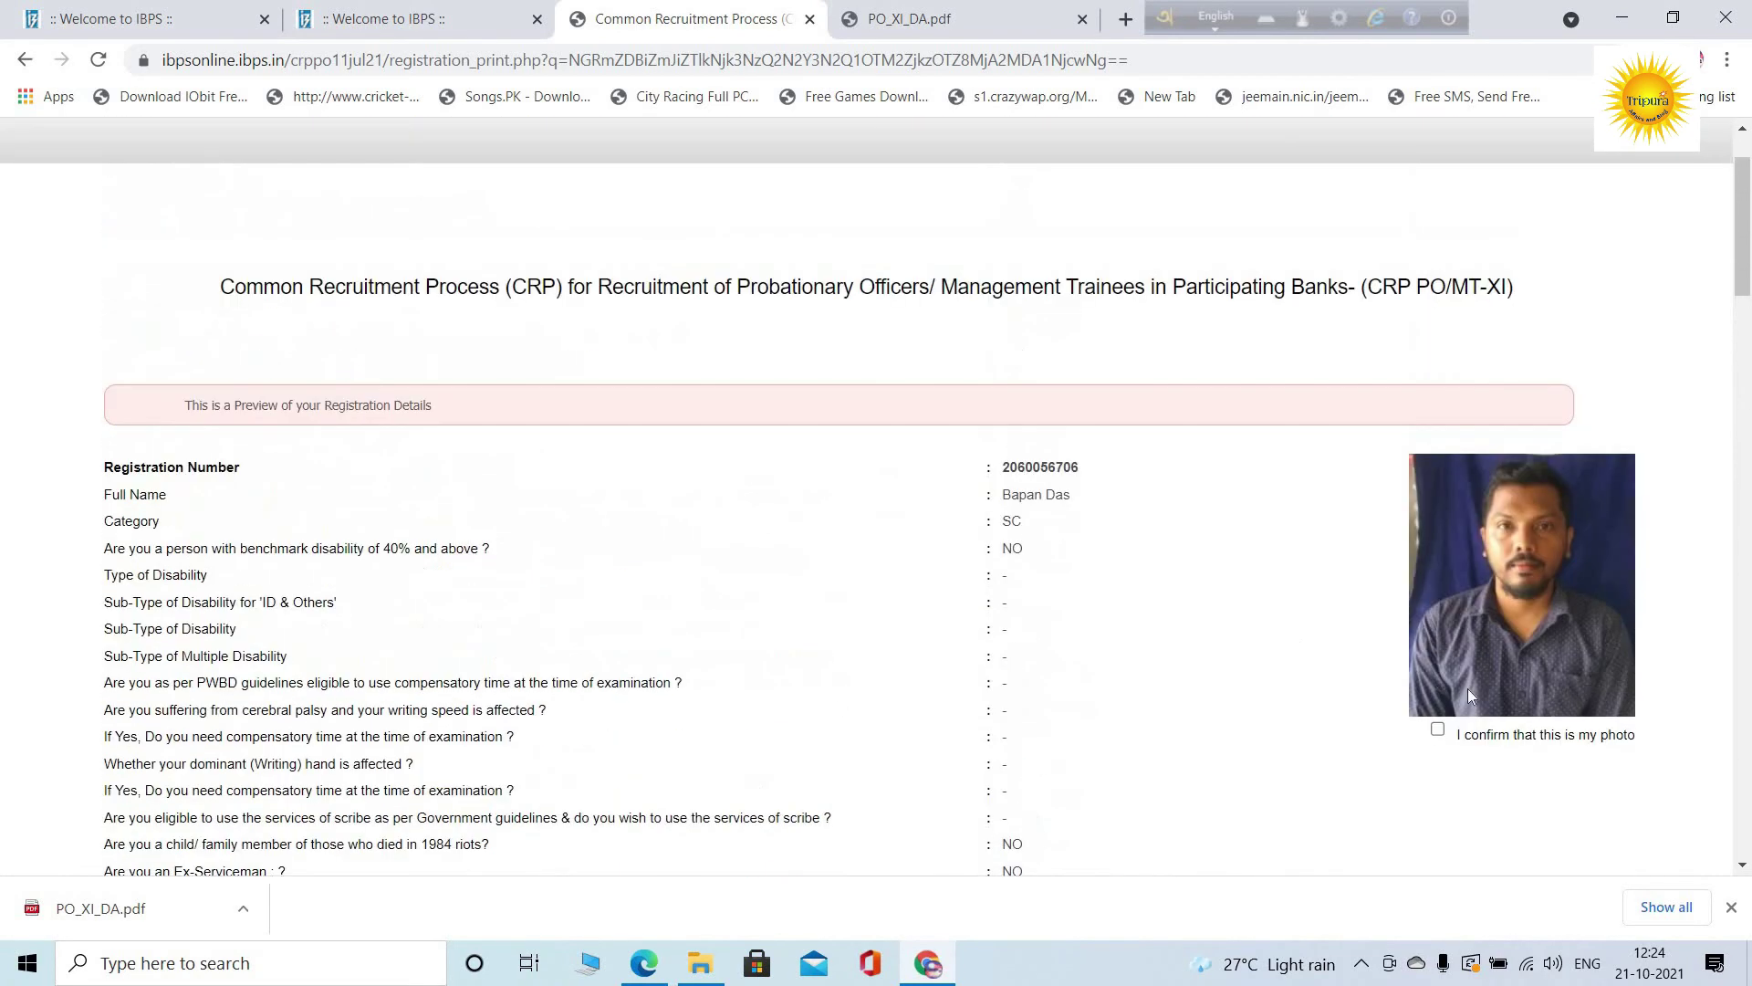
left_click(1439, 731)
Tick I Agree on the Declaration
scroll(814, 598, "down", 5)
scroll(813, 598, "down", 20)
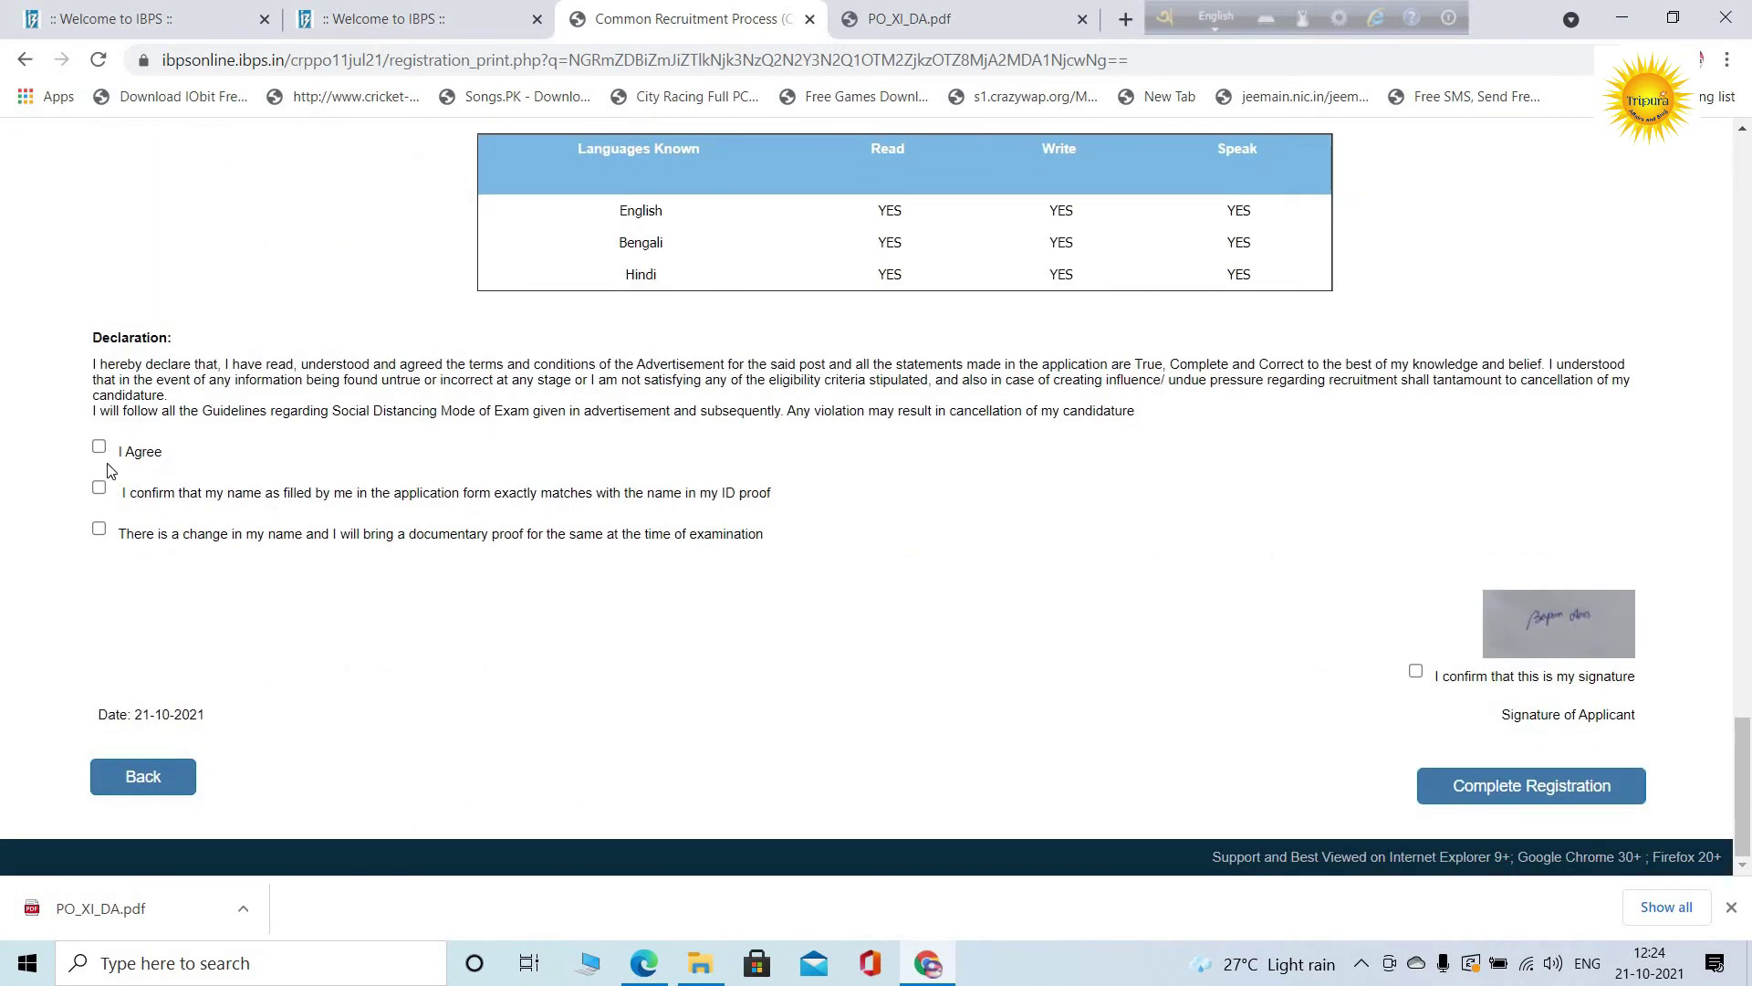
left_click(100, 449)
Confirm the signature and name match, then complete registration, accepting both warning alerts
left_click(1417, 673)
left_click(1476, 796)
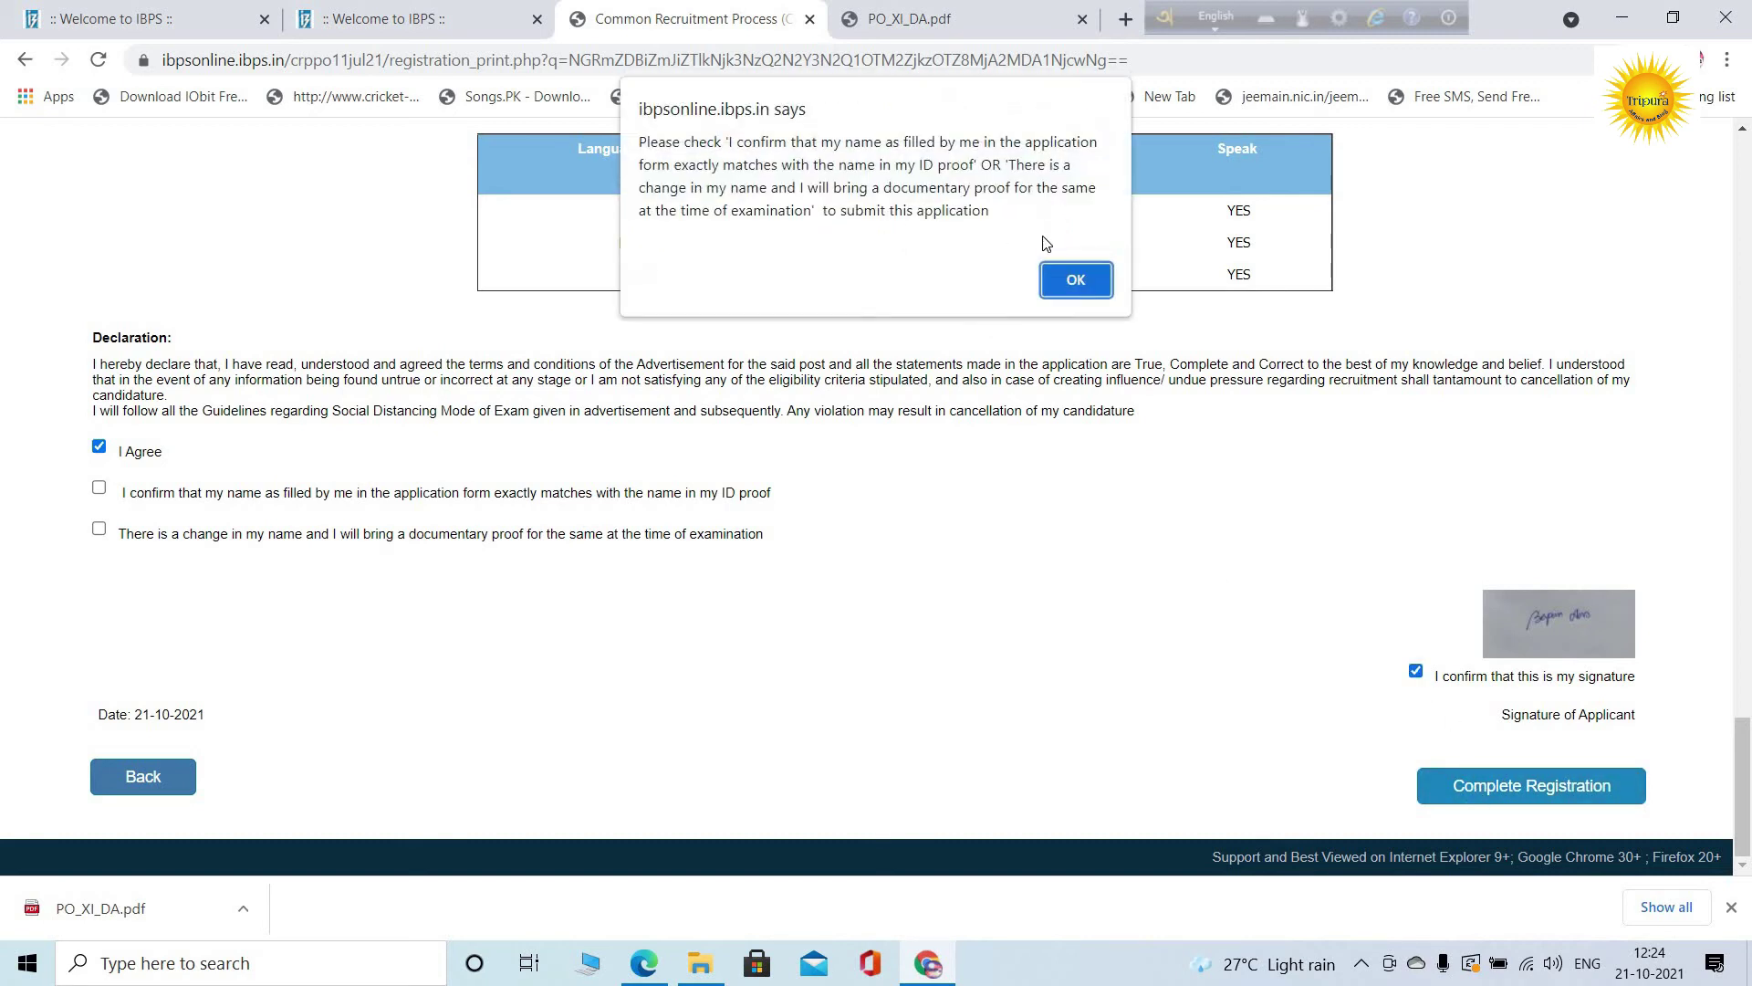
left_click(1074, 280)
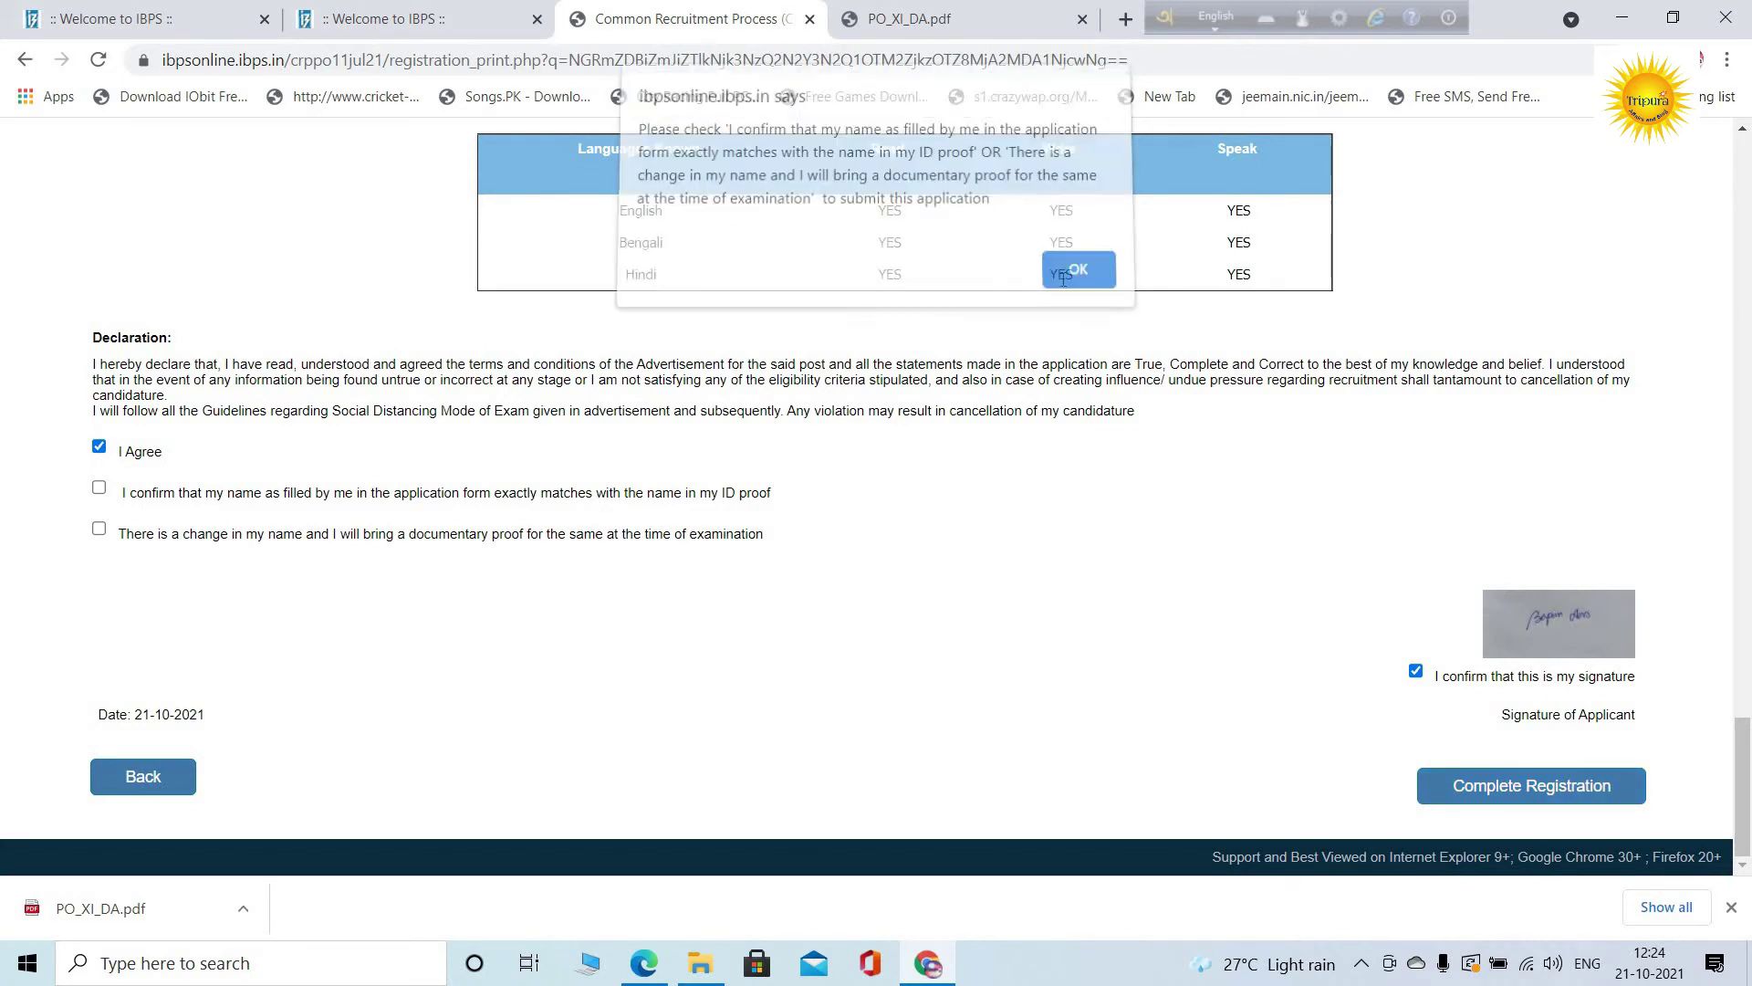
left_click(99, 489)
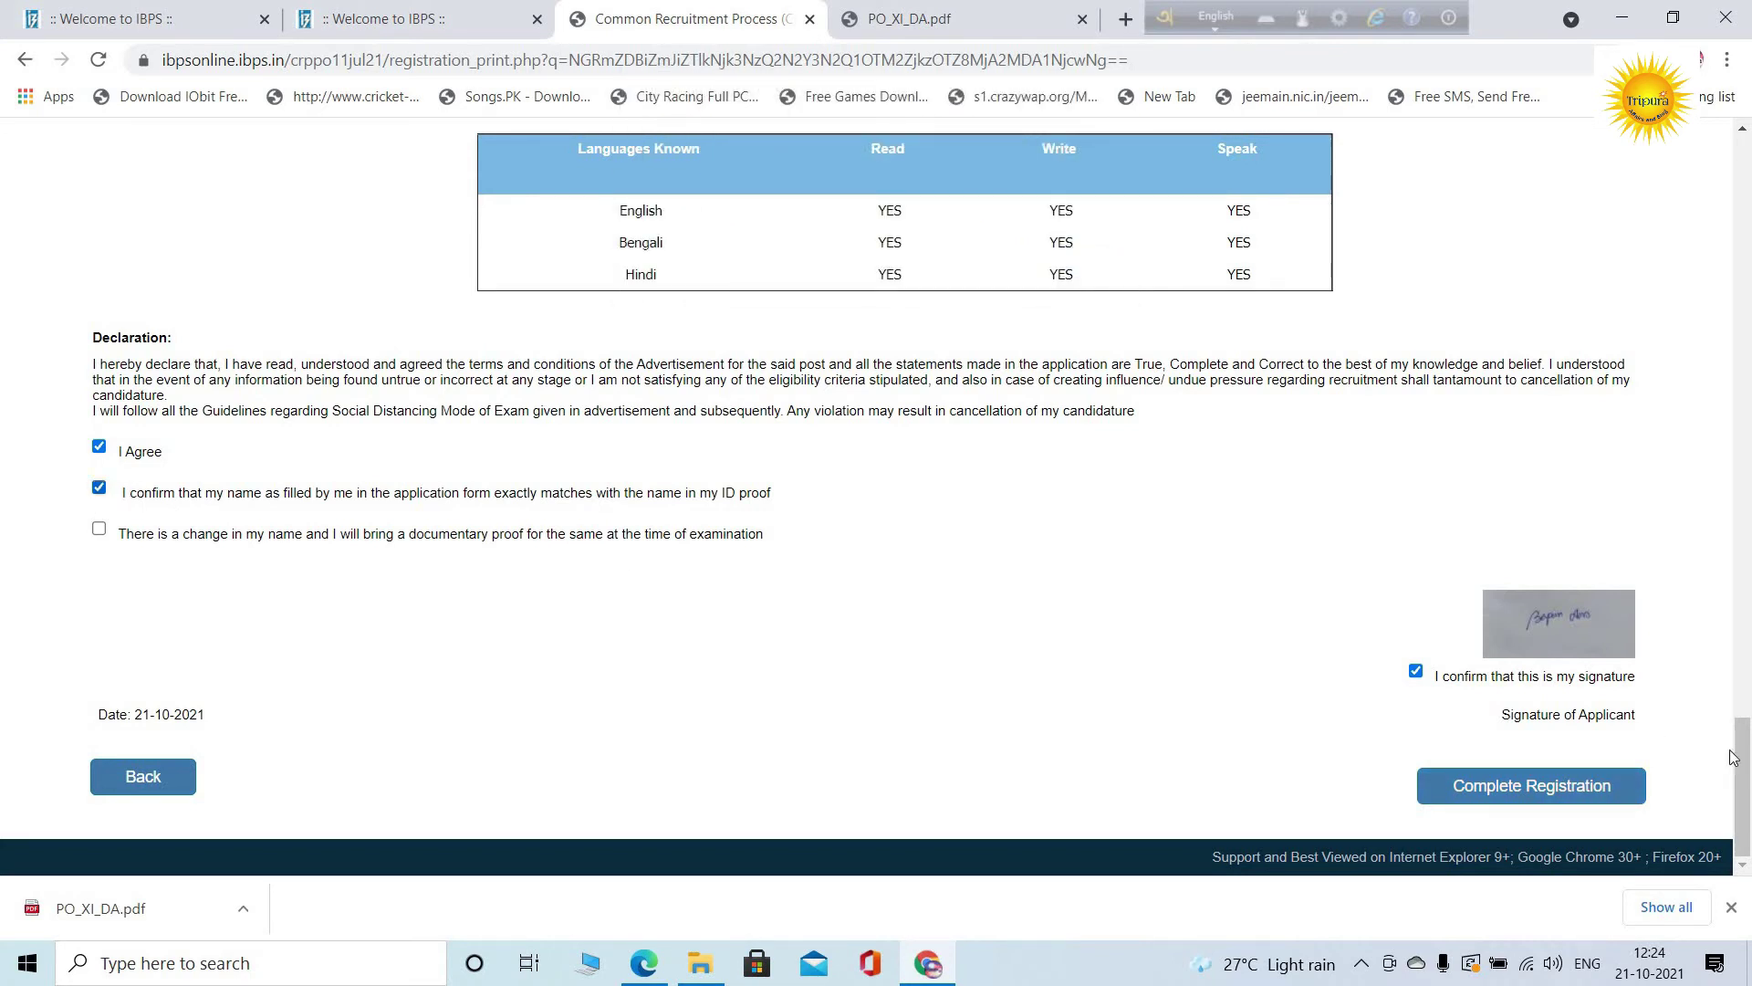
left_click(1608, 786)
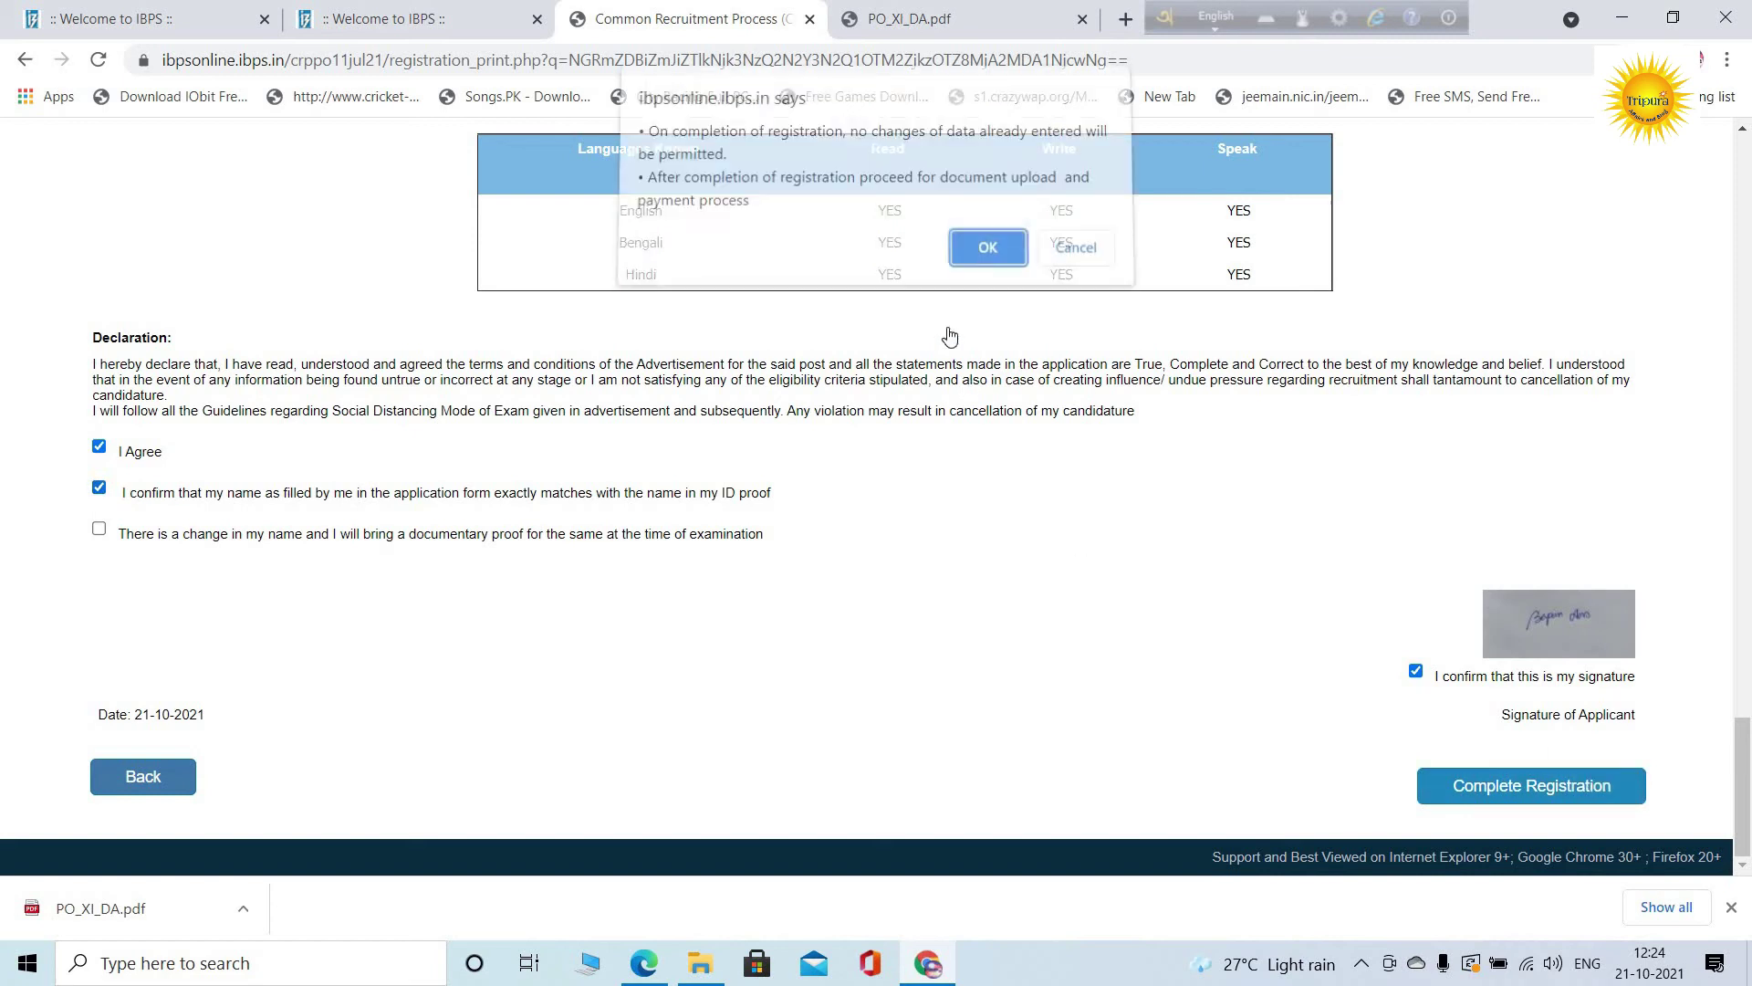
left_click(967, 259)
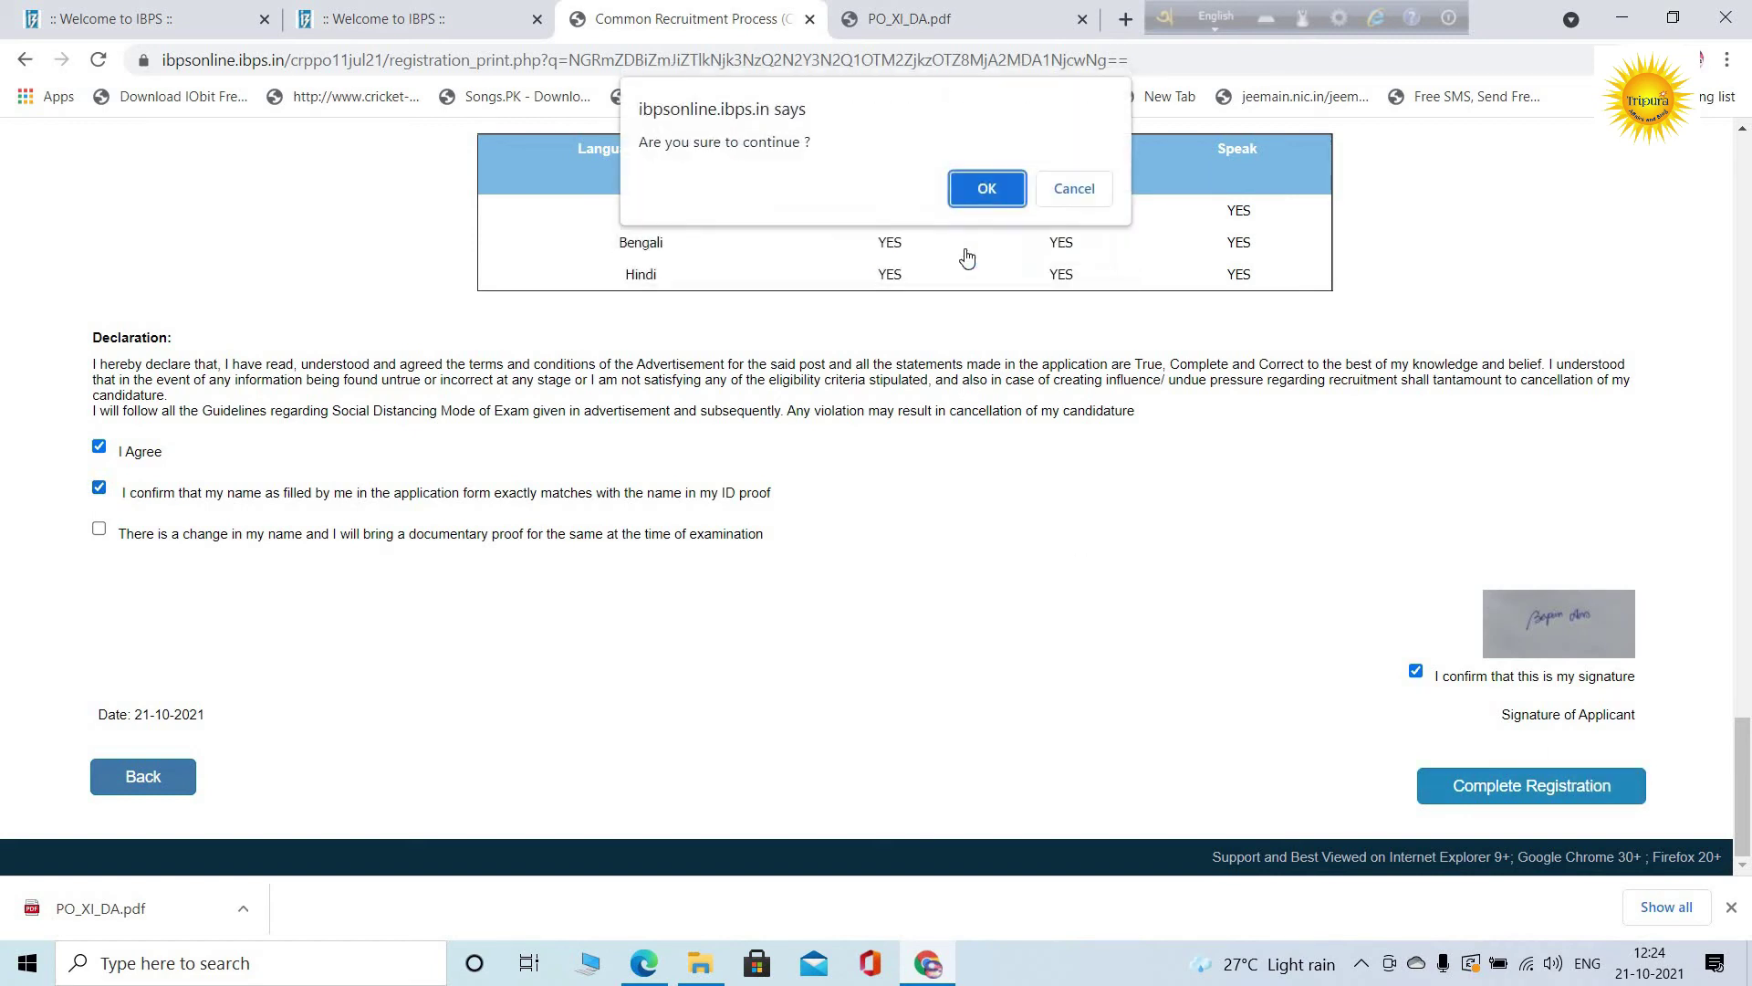
left_click(976, 182)
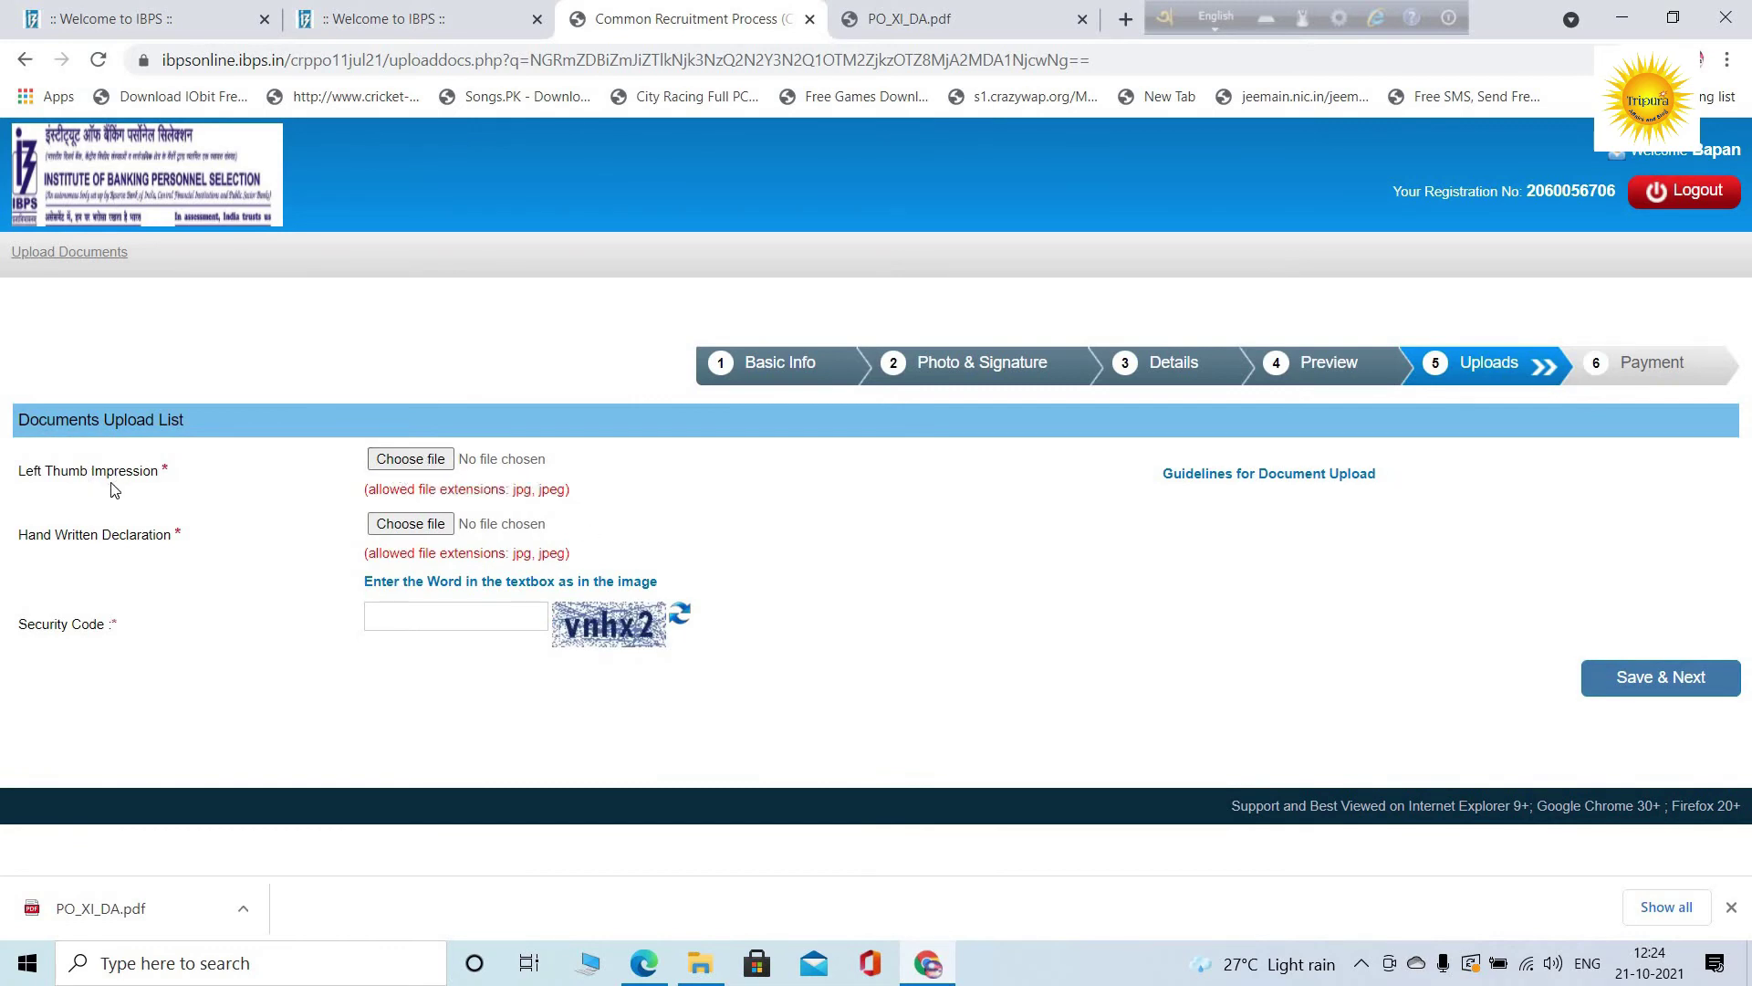
Attach the bank fingerprint image as the left thumb impression; it is rejected for size
left_click(426, 460)
left_click(397, 217)
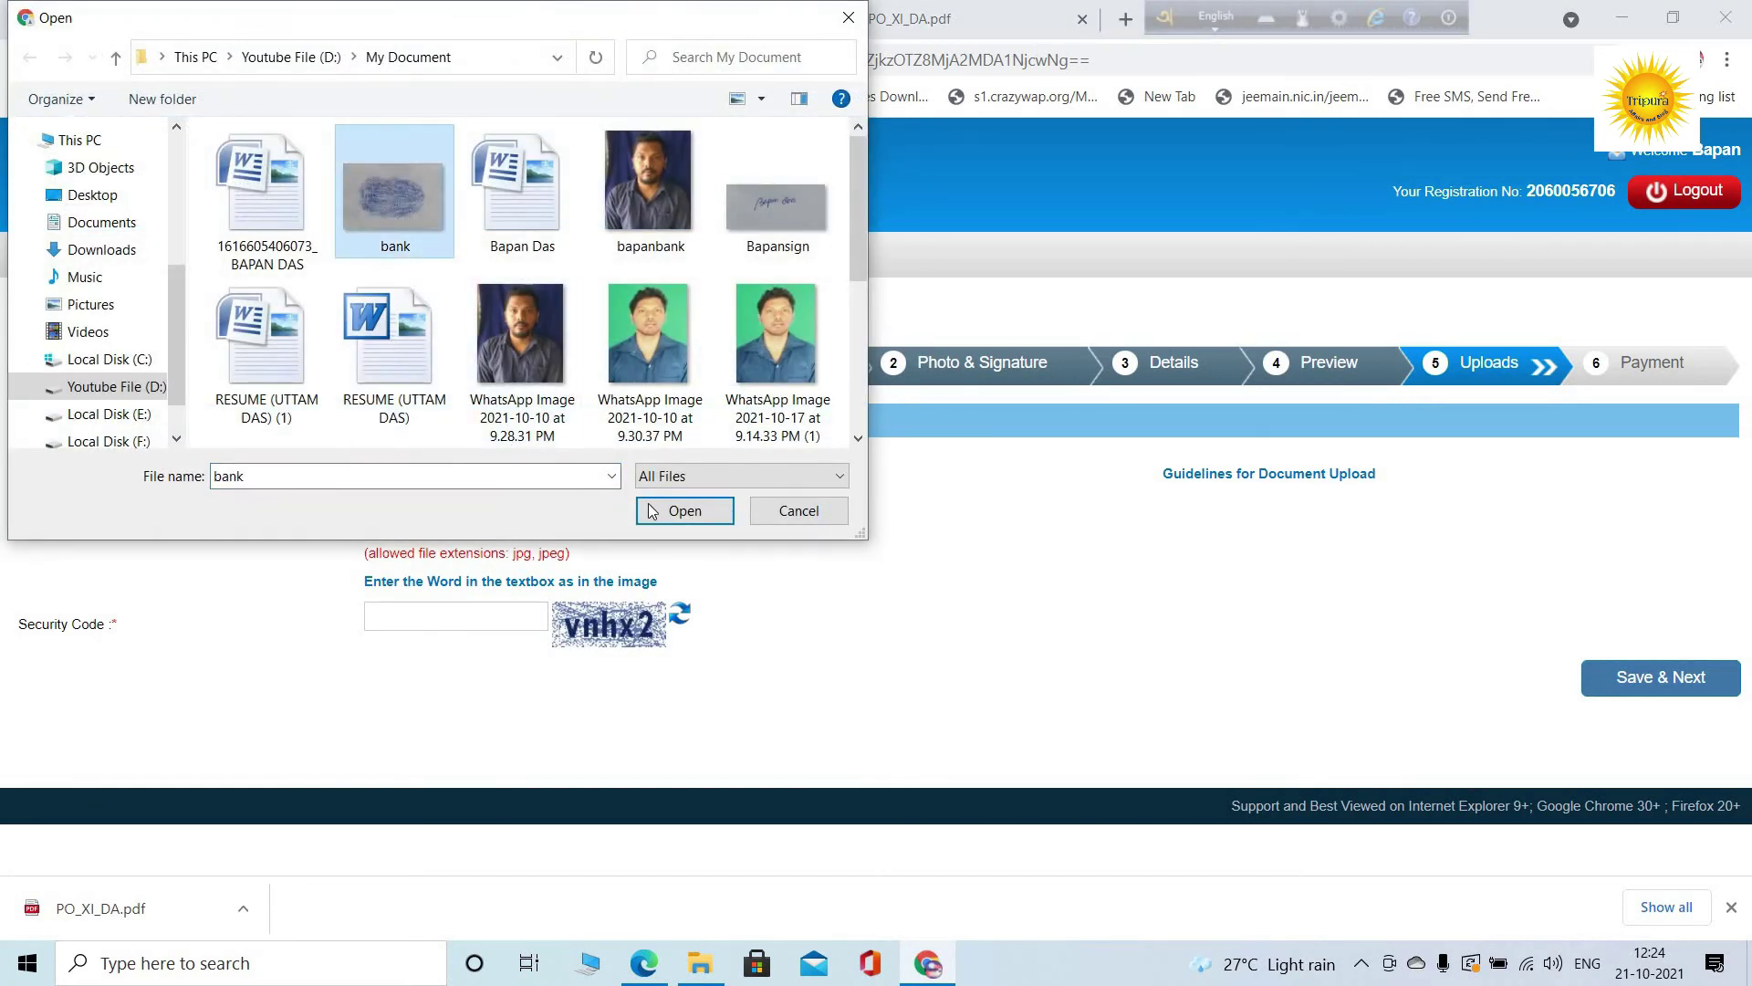
left_click(683, 511)
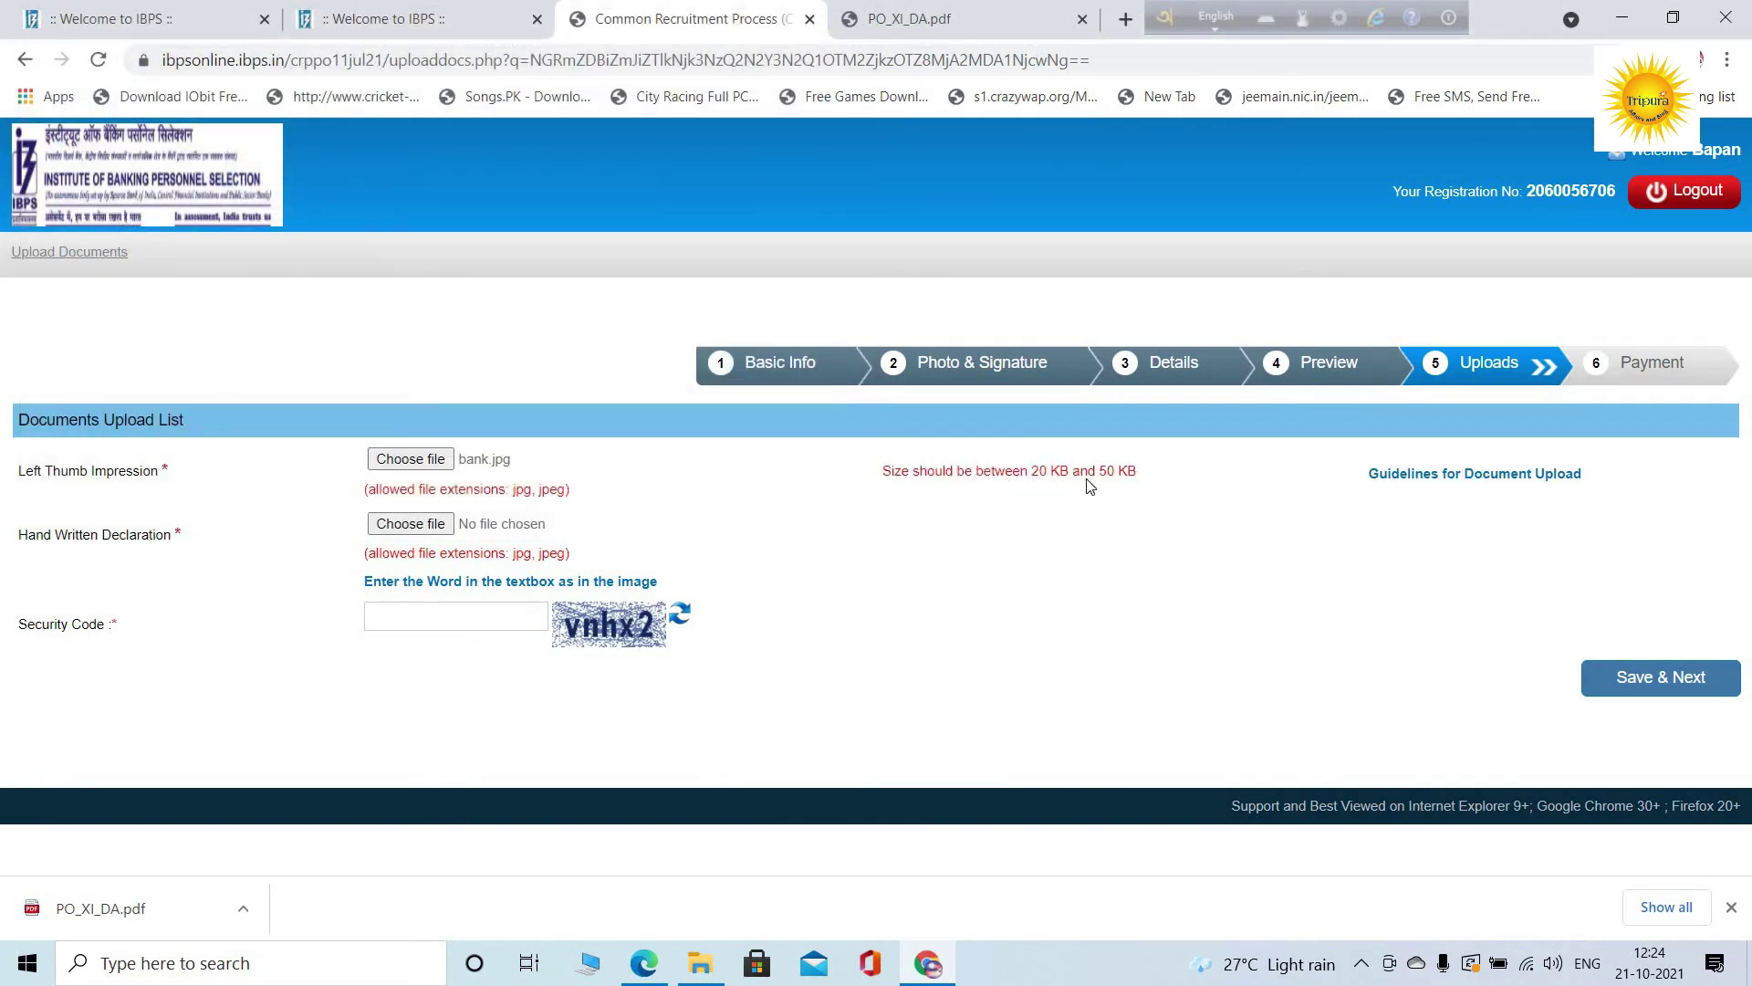
Retry with WhatsApp Image (3), which is rejected for spaces in its file name
left_click(409, 460)
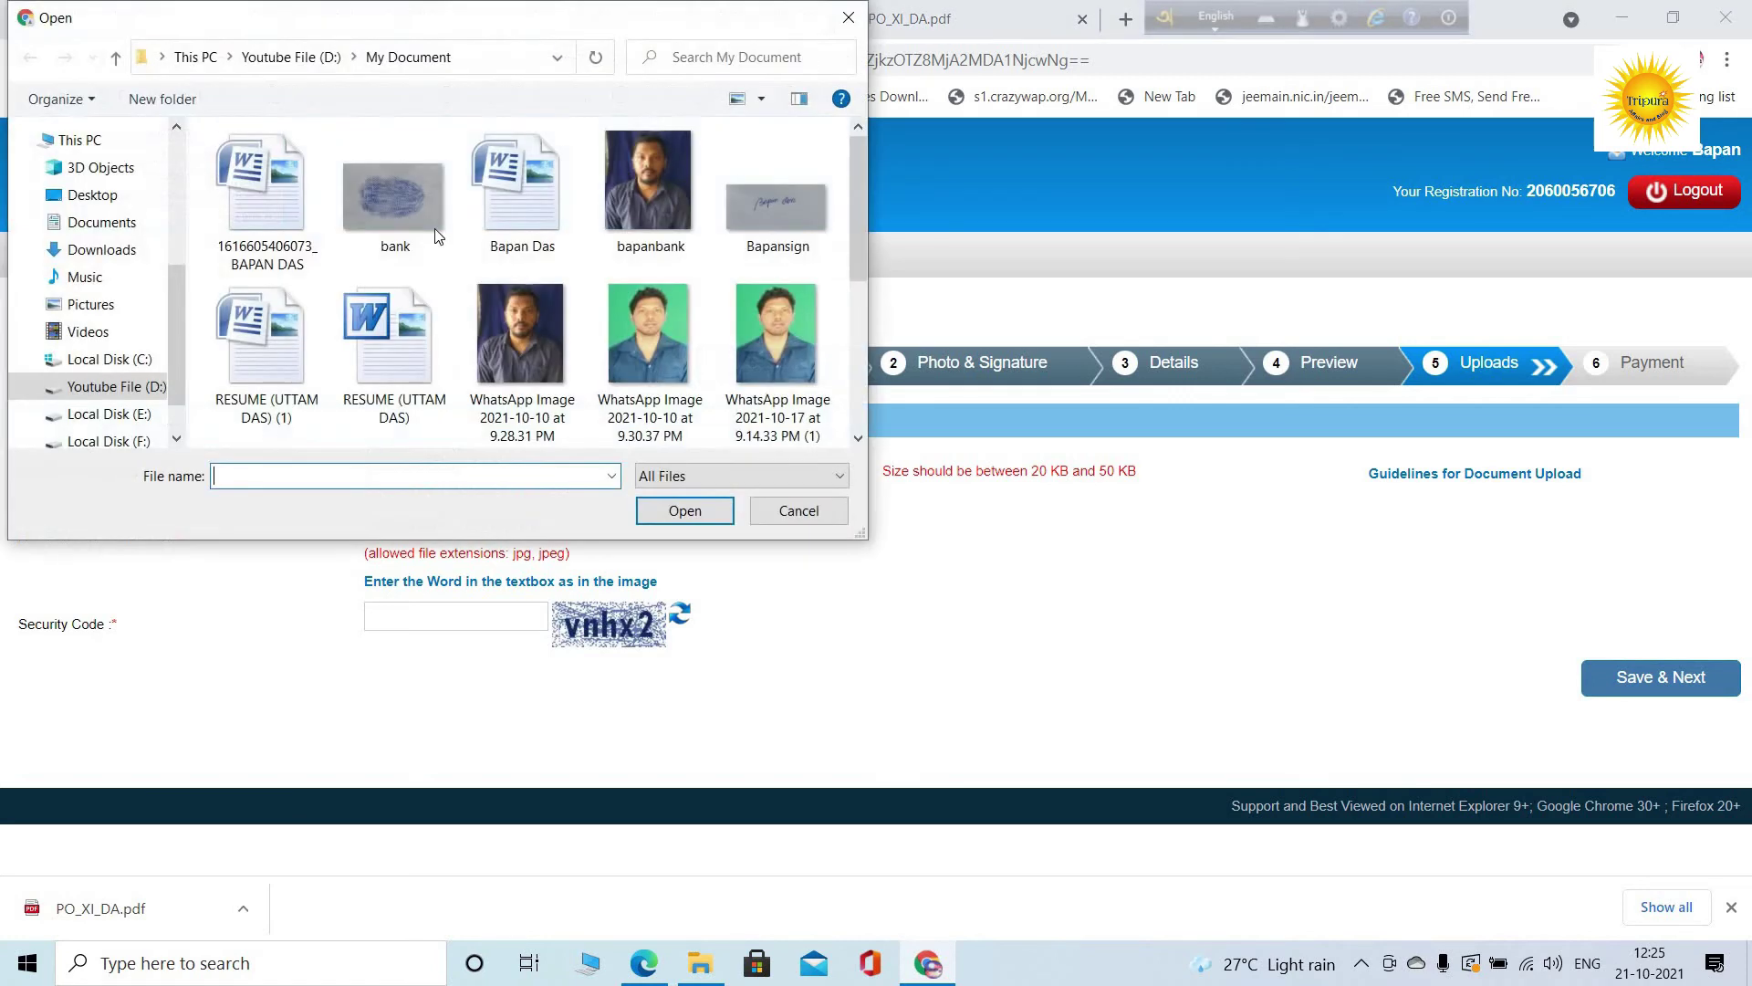
mouse_move(430, 220)
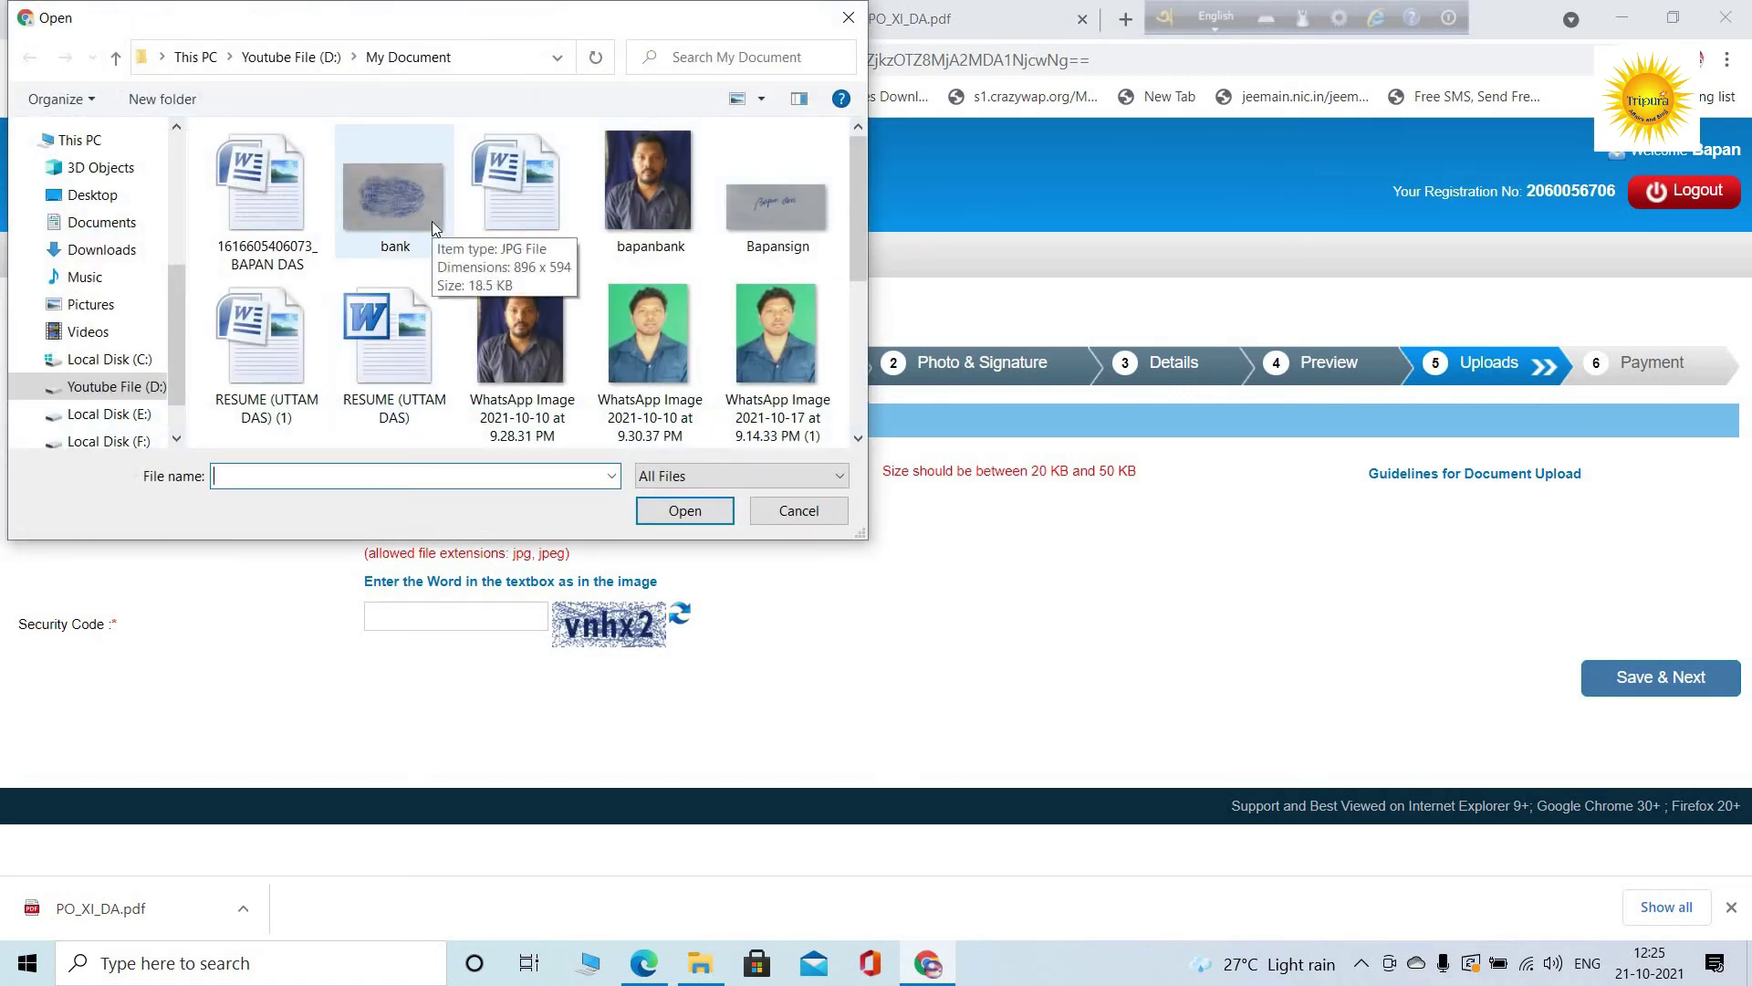
scroll(431, 221, "down", 2)
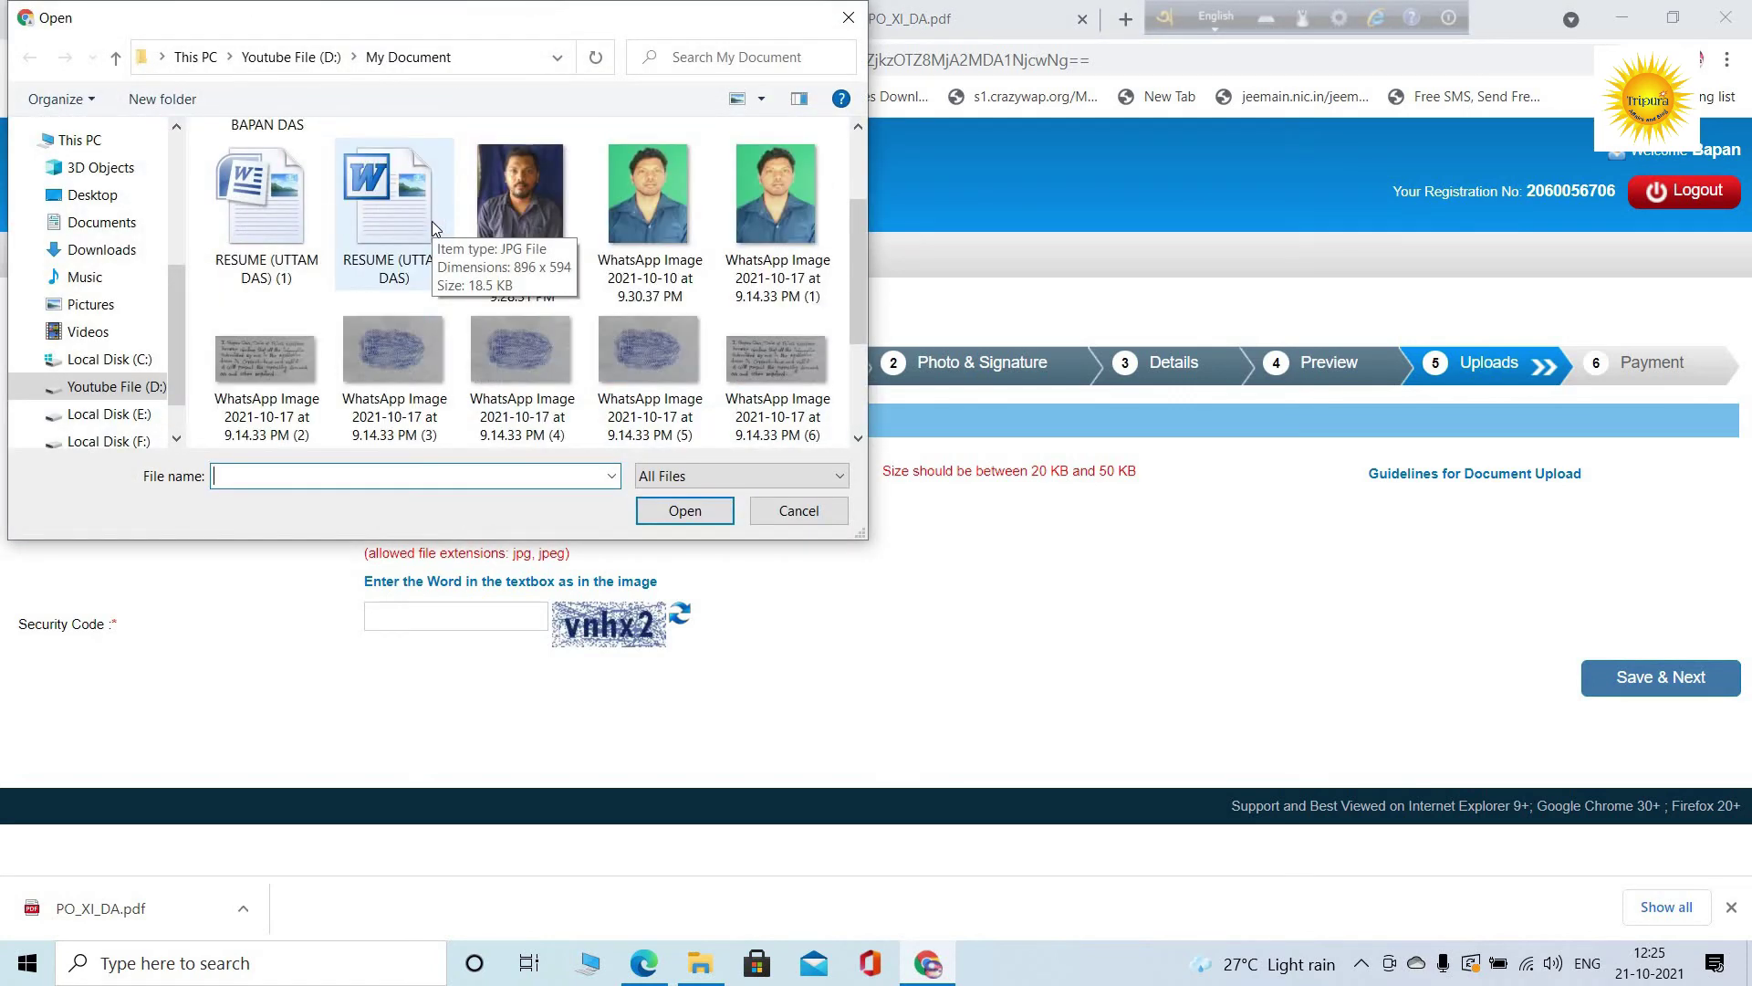
left_click(413, 357)
left_click(680, 509)
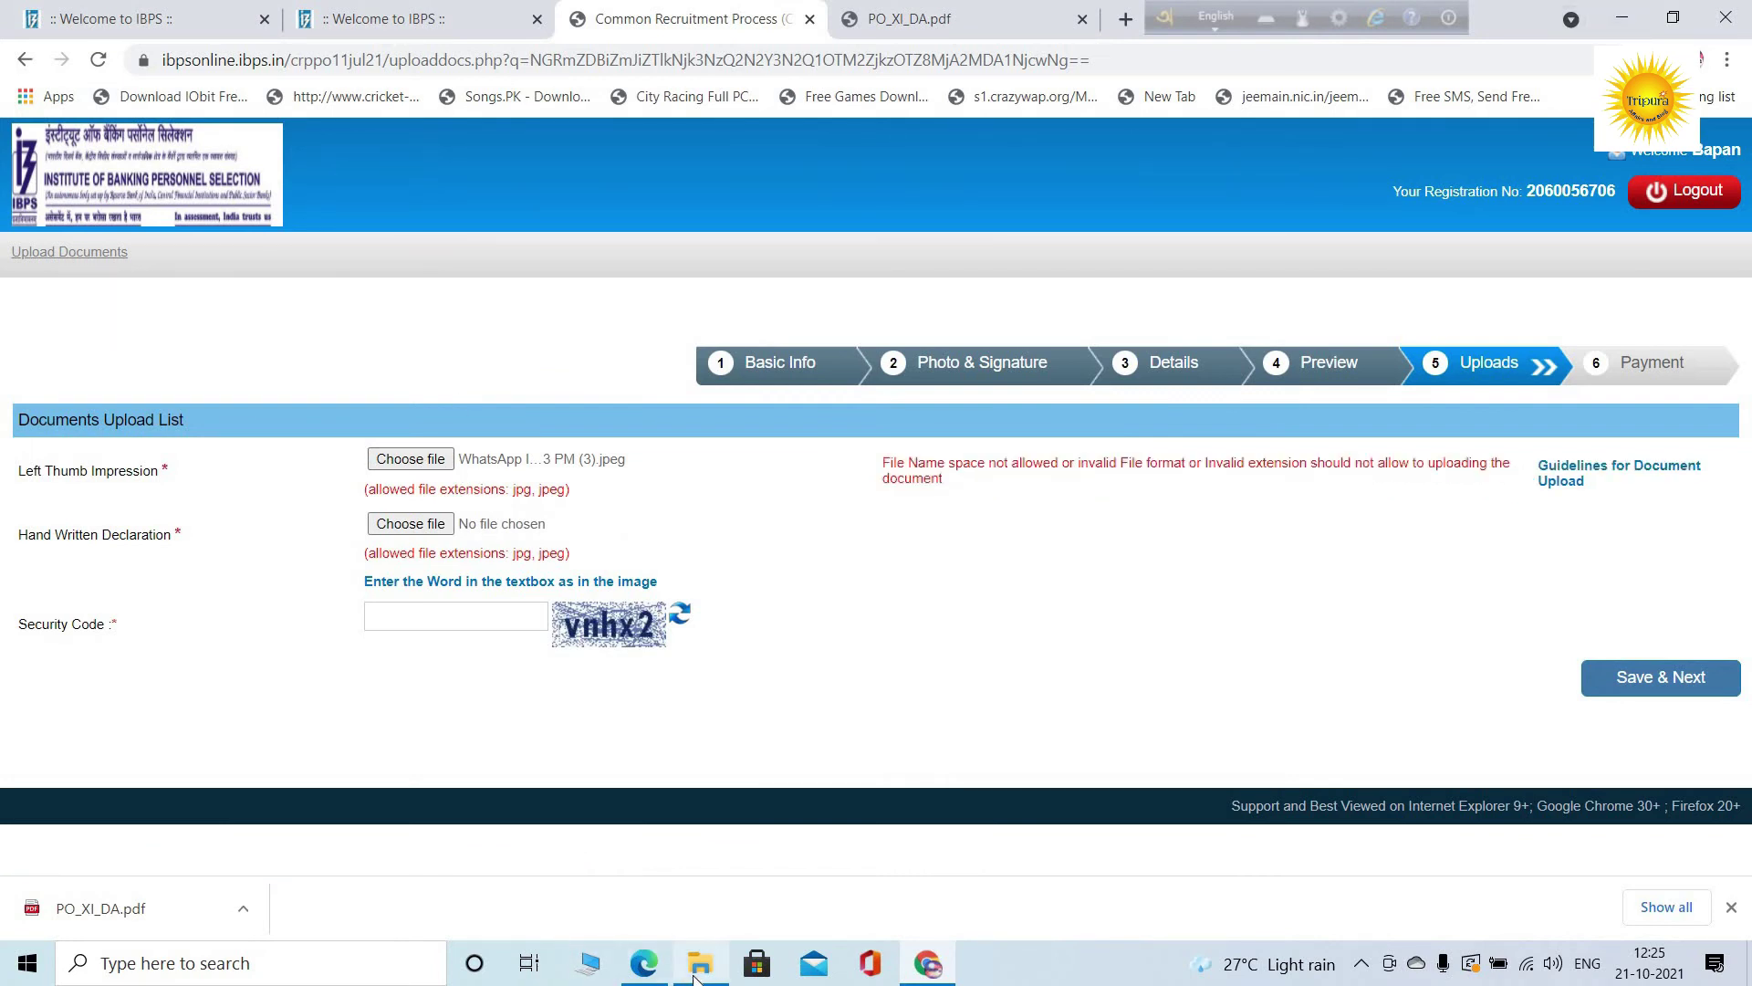
left_click(703, 887)
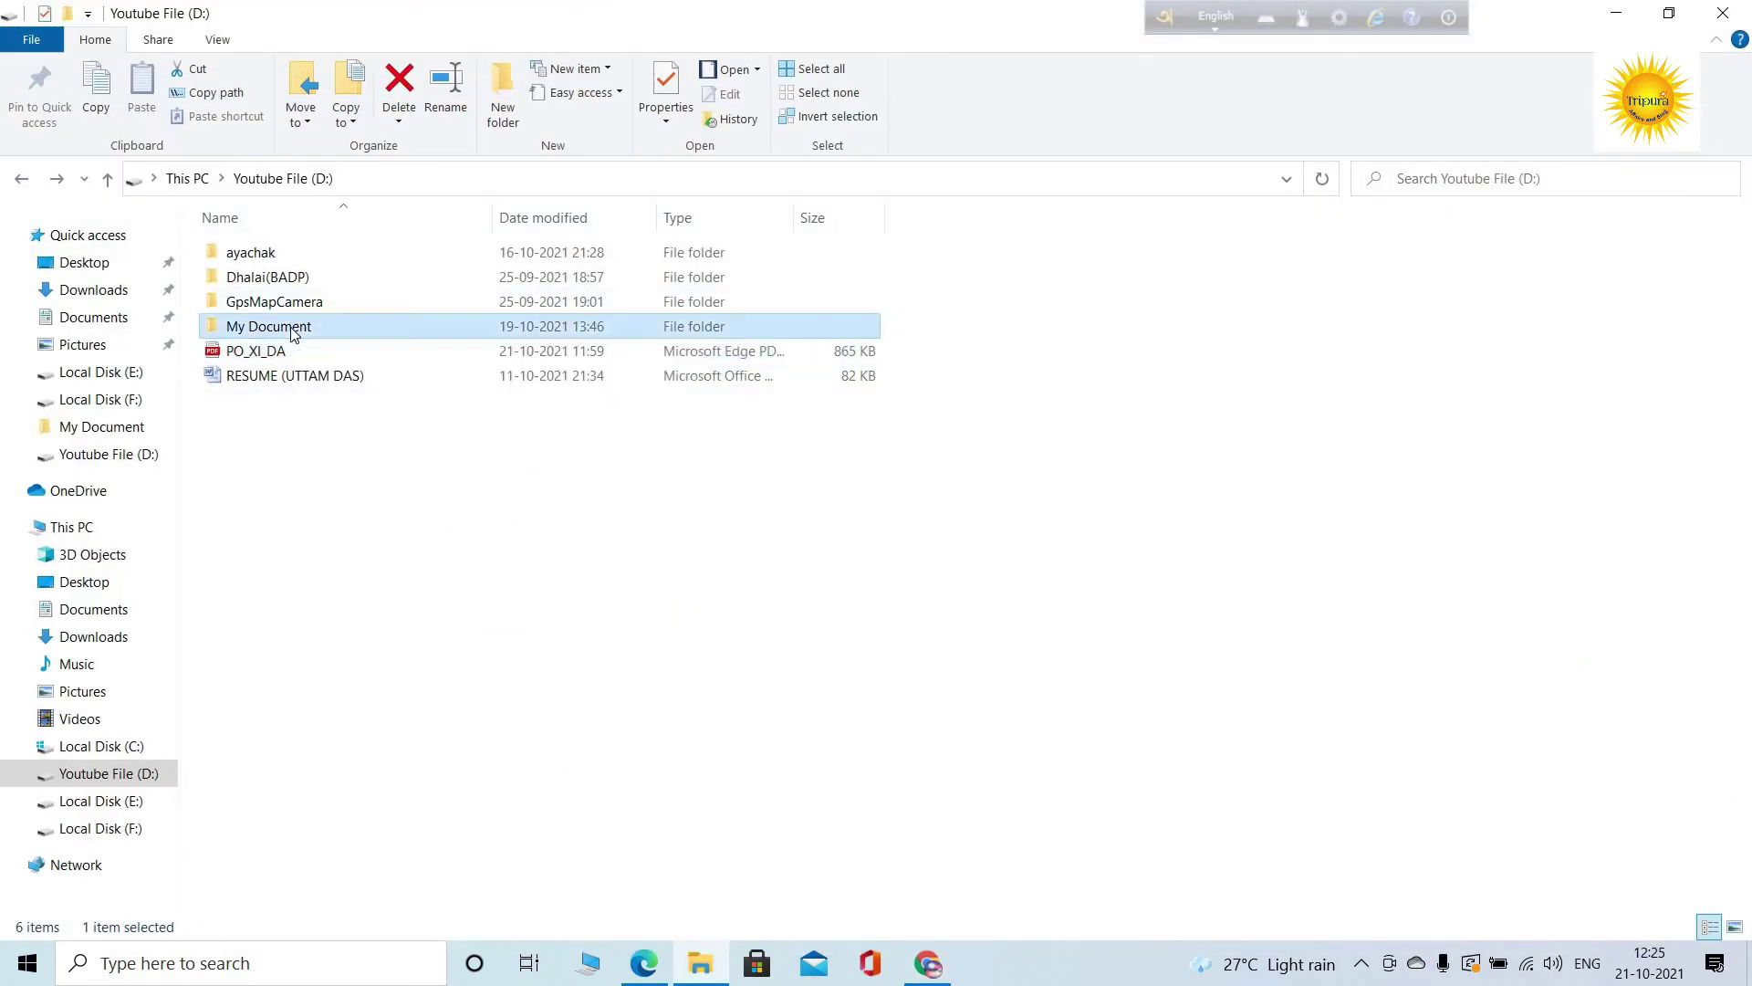
Rename WhatsApp Image (3) in My Document to 'bapan1' and go back to the IBPS page
double_click(294, 333)
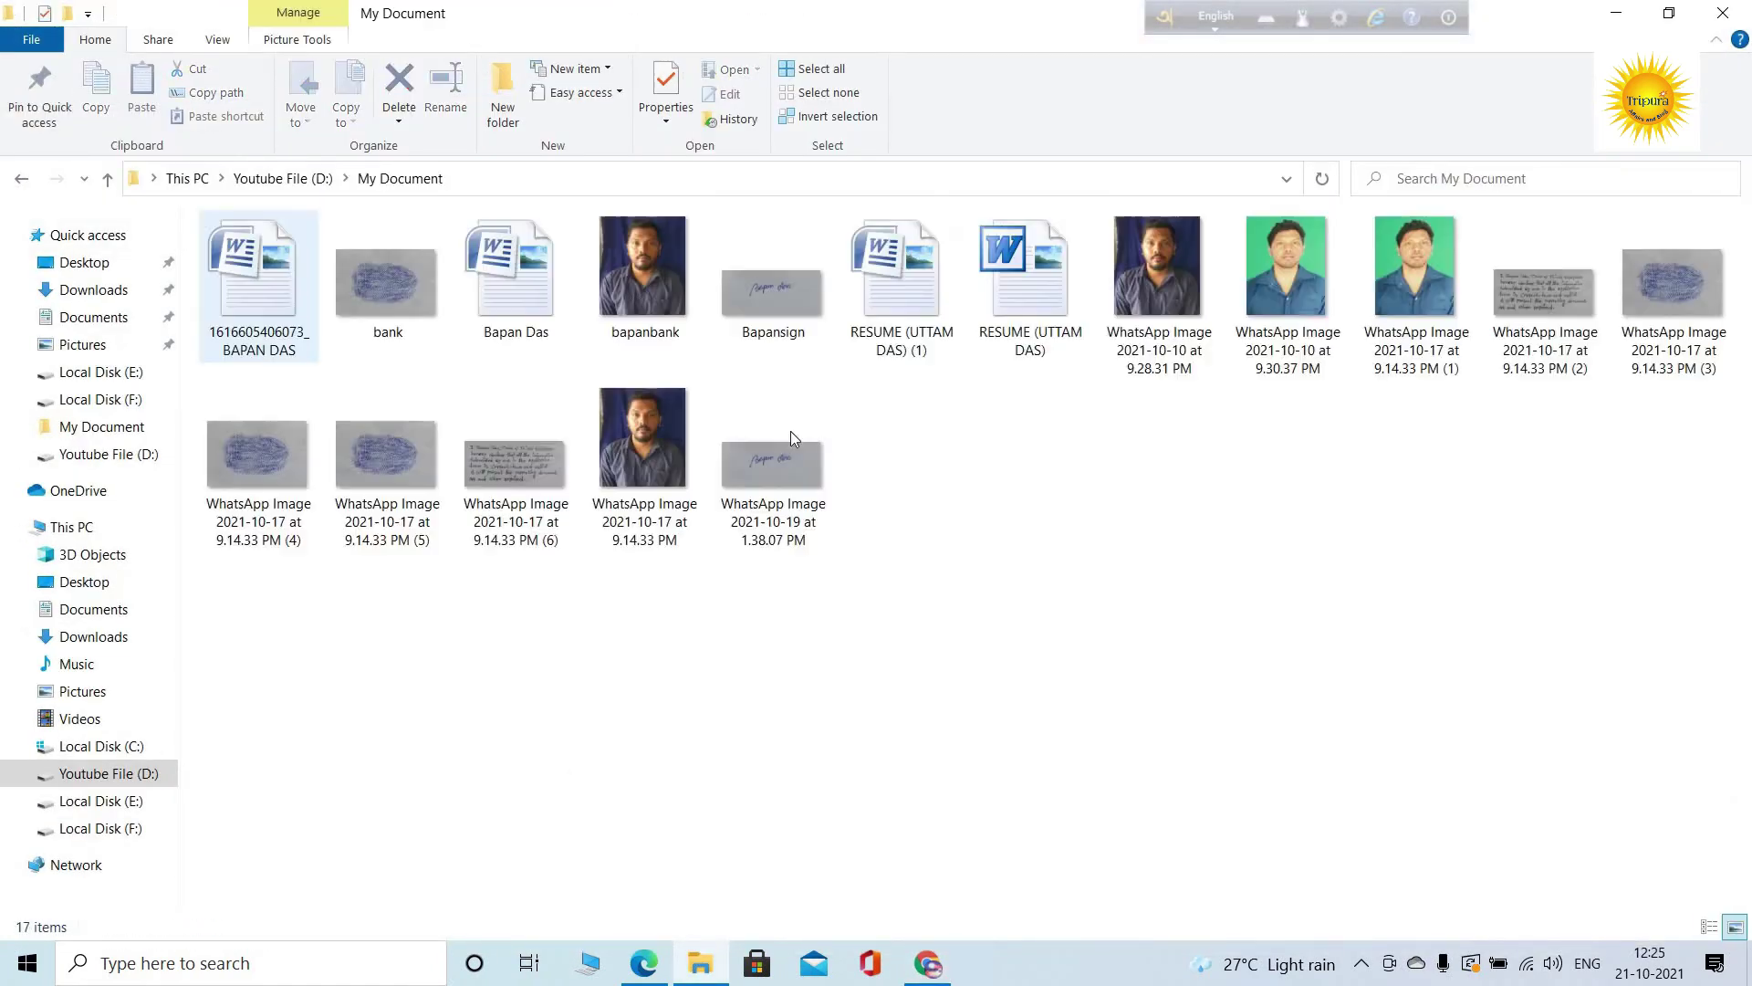
left_click(413, 473)
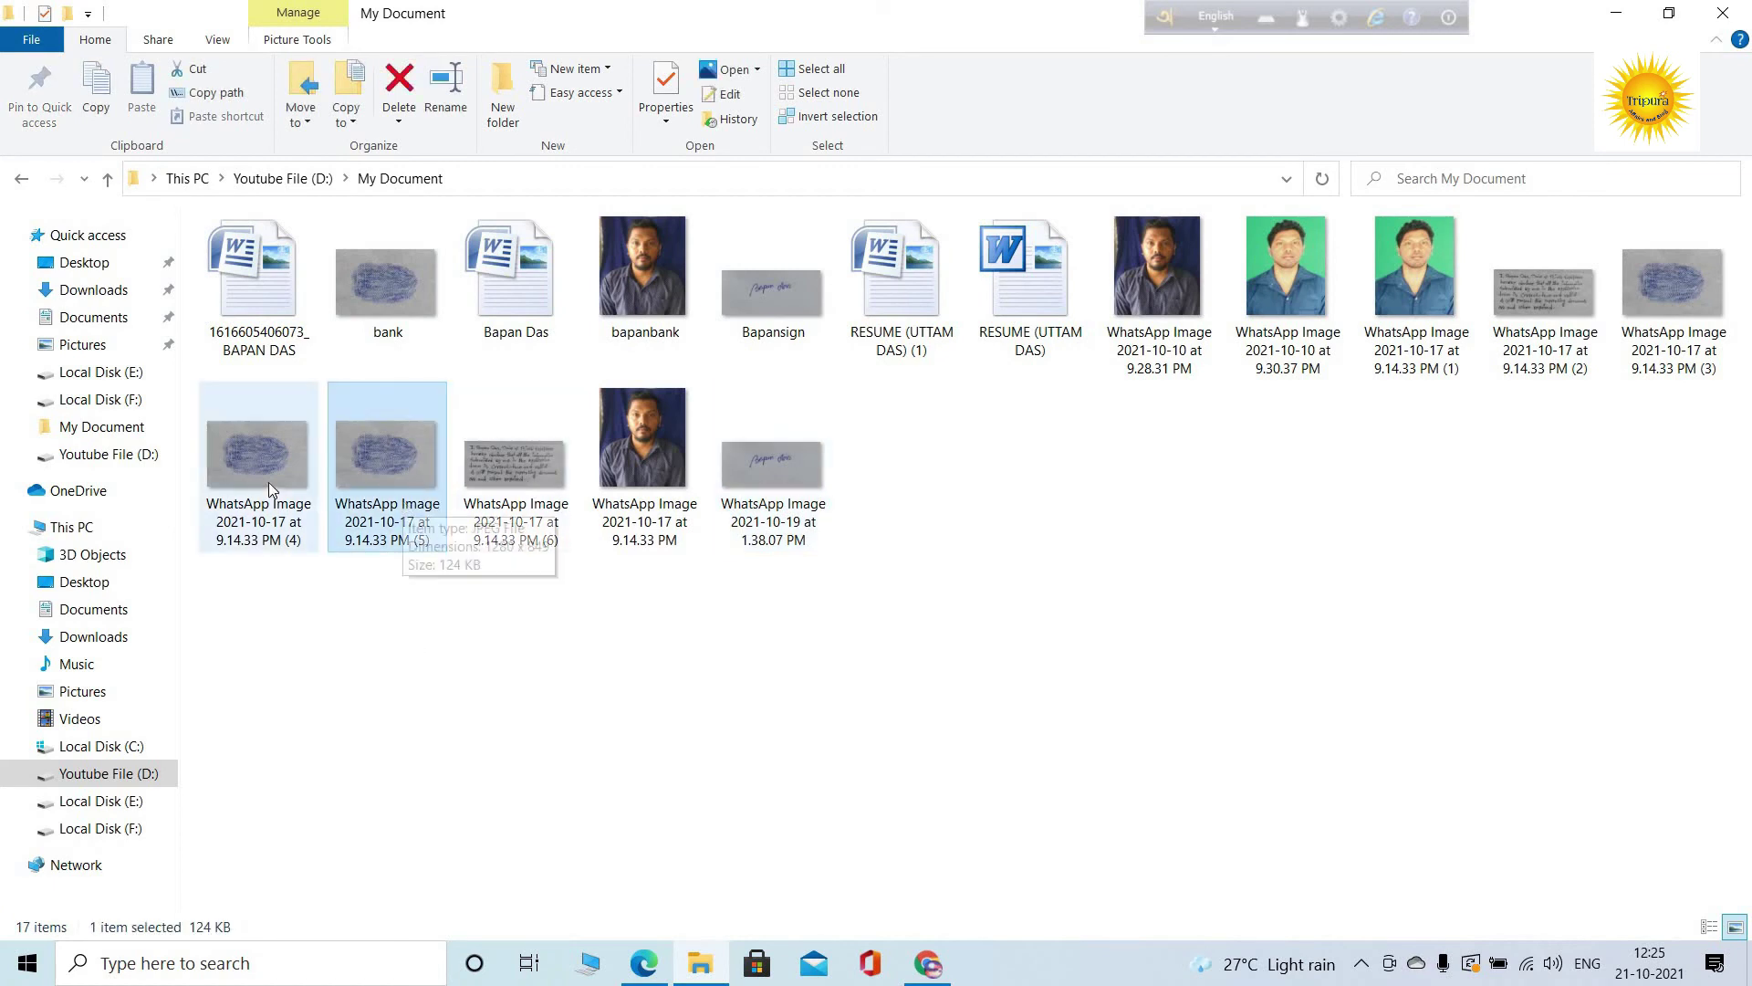
left_click(1690, 314)
right_click(1690, 314)
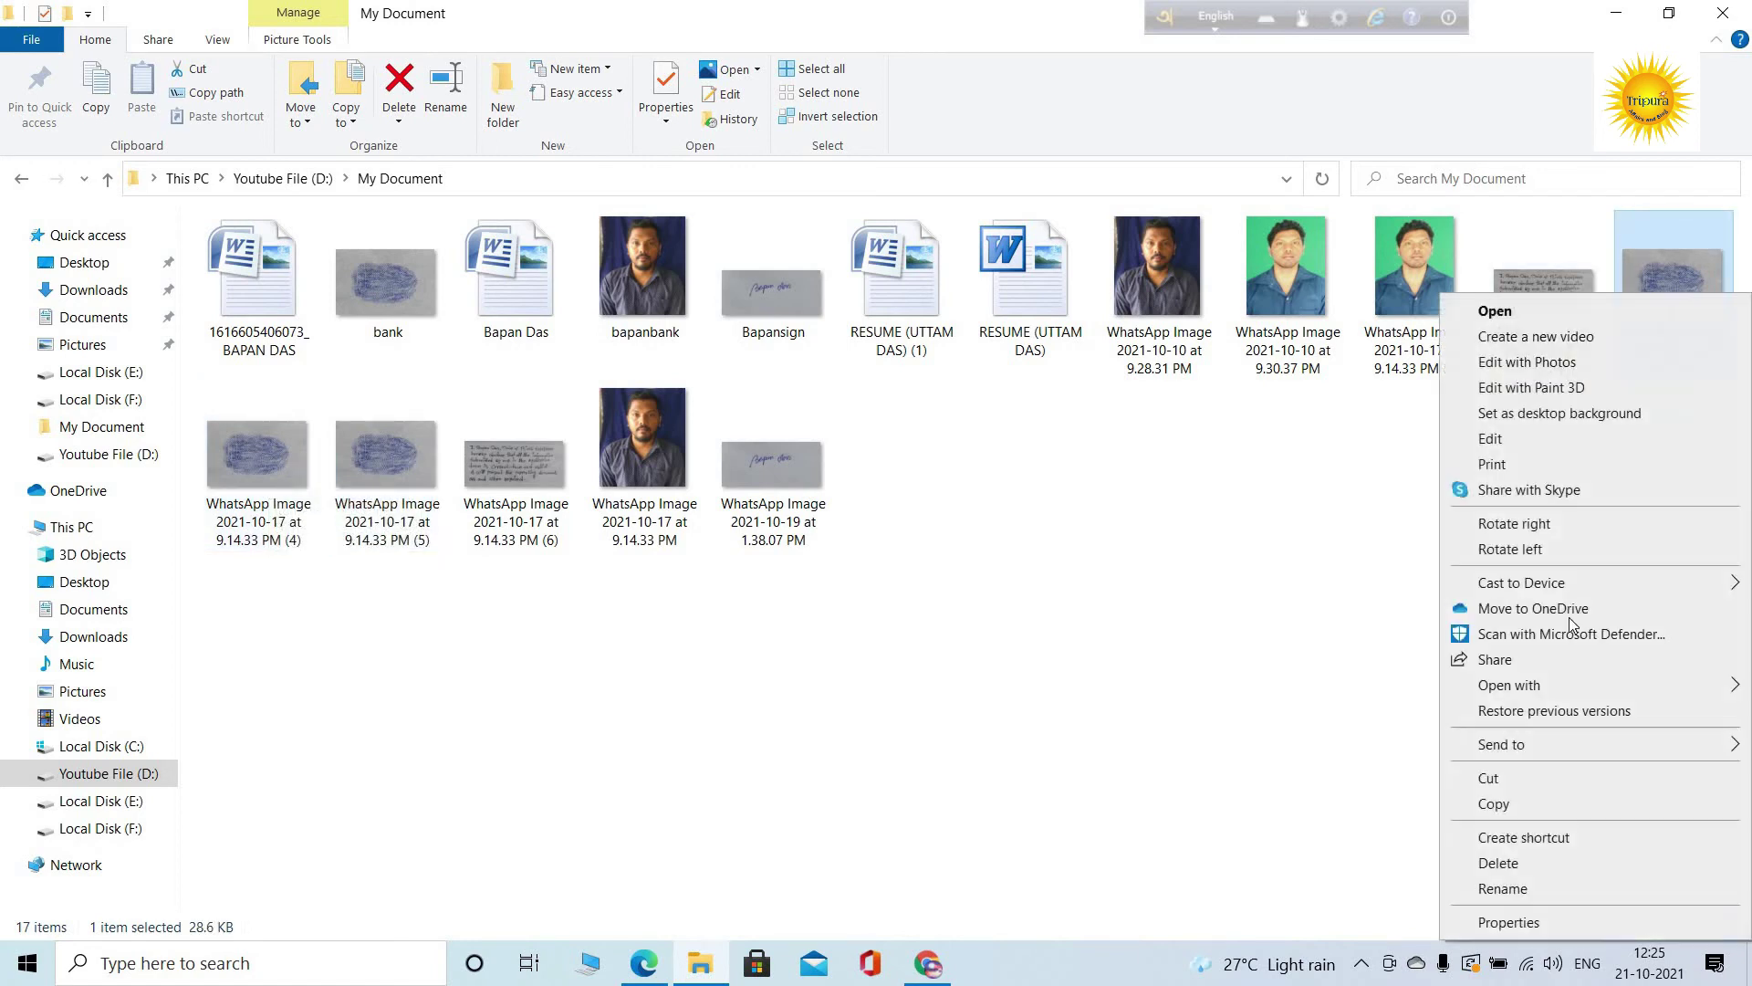
left_click(1513, 887)
type("bapan")
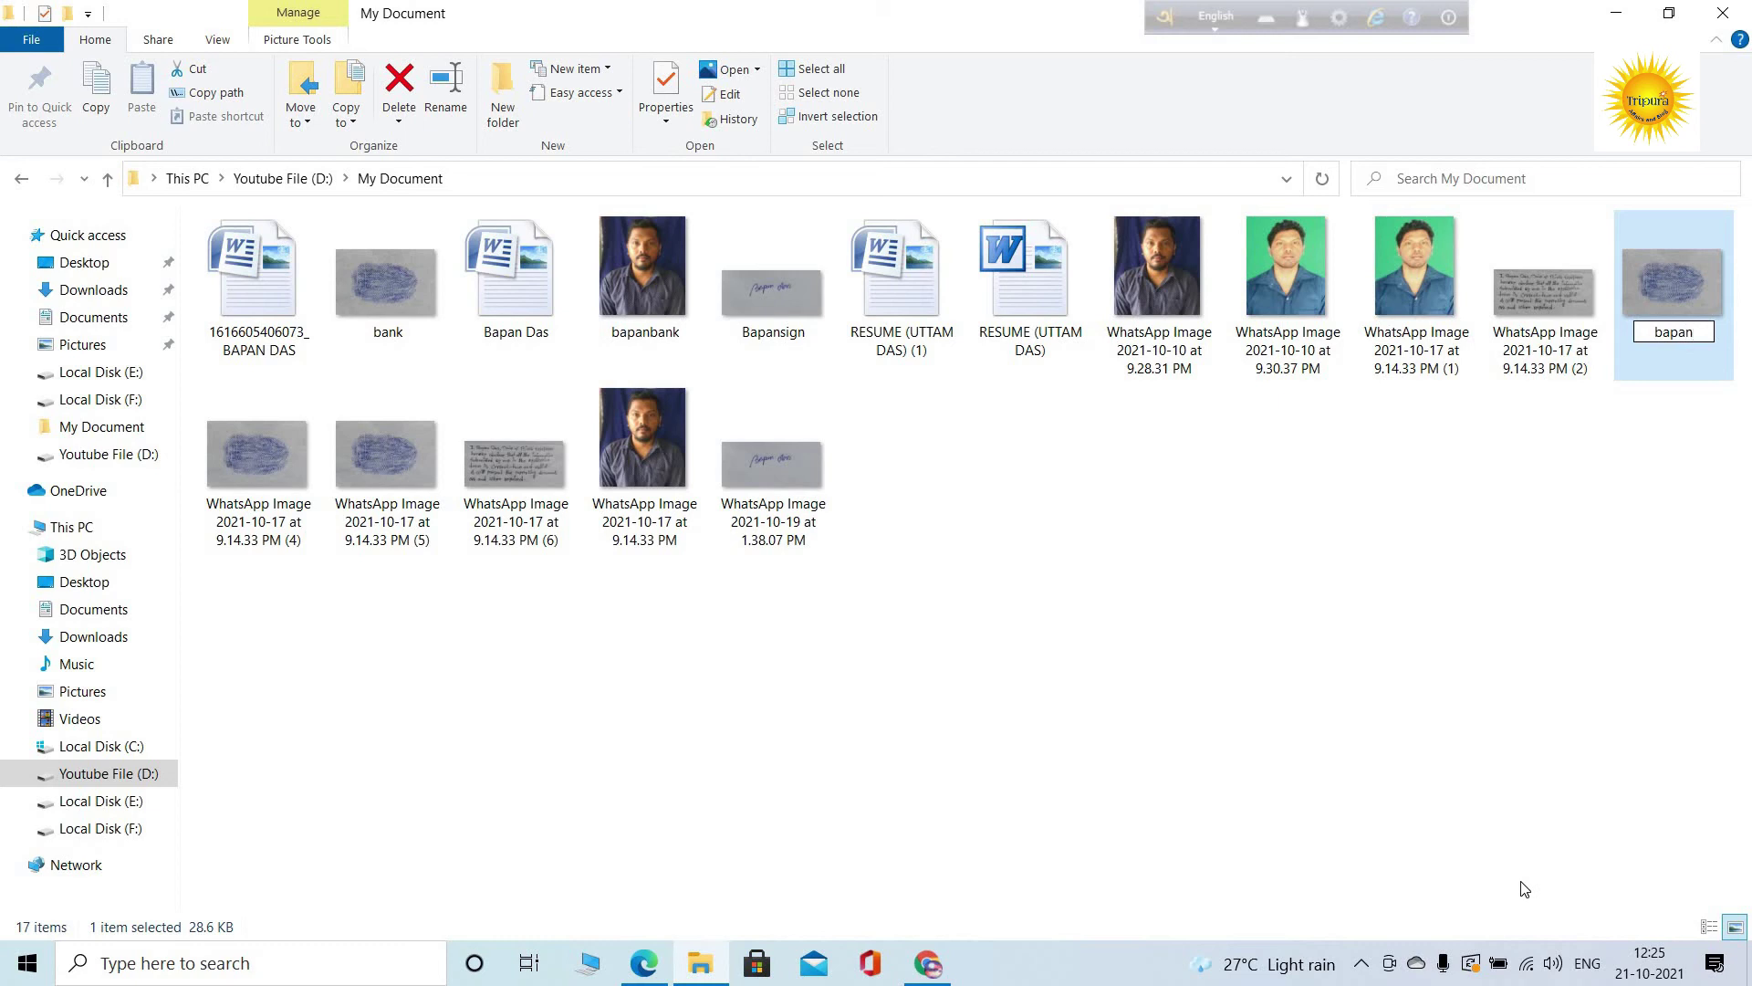
type("1")
key("Return")
left_click(927, 962)
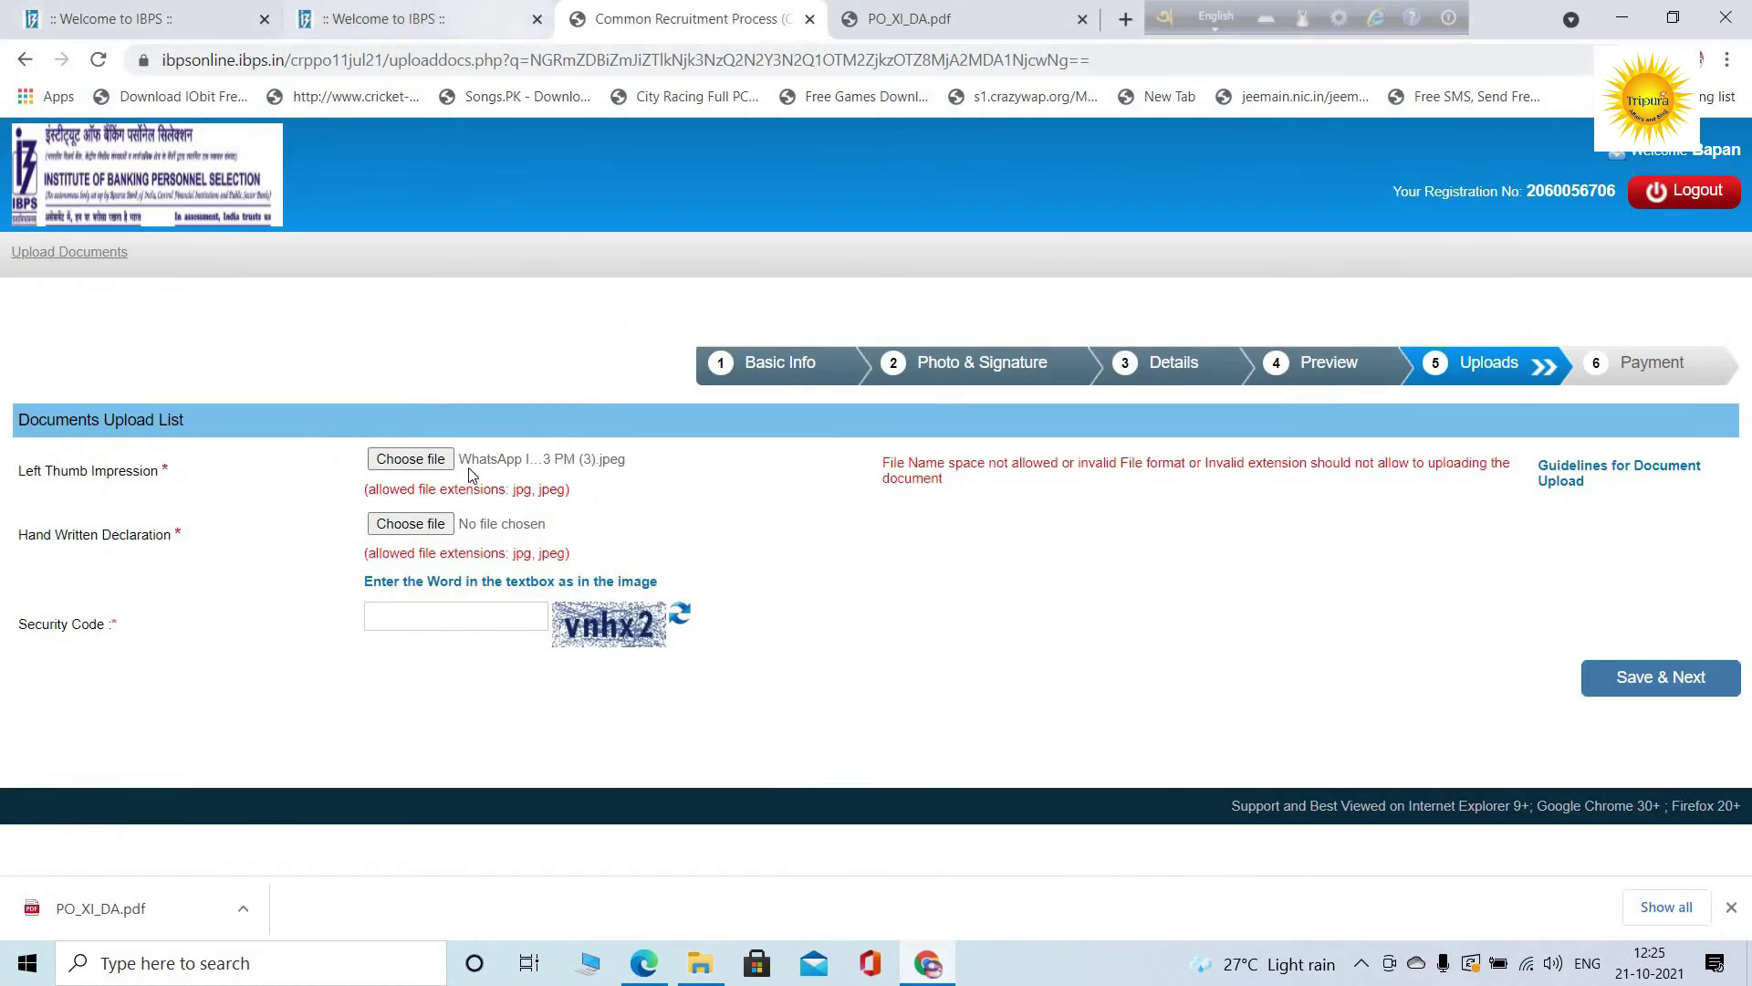
Attach bapan1.jpeg as the left thumb impression and accept its preview
left_click(432, 459)
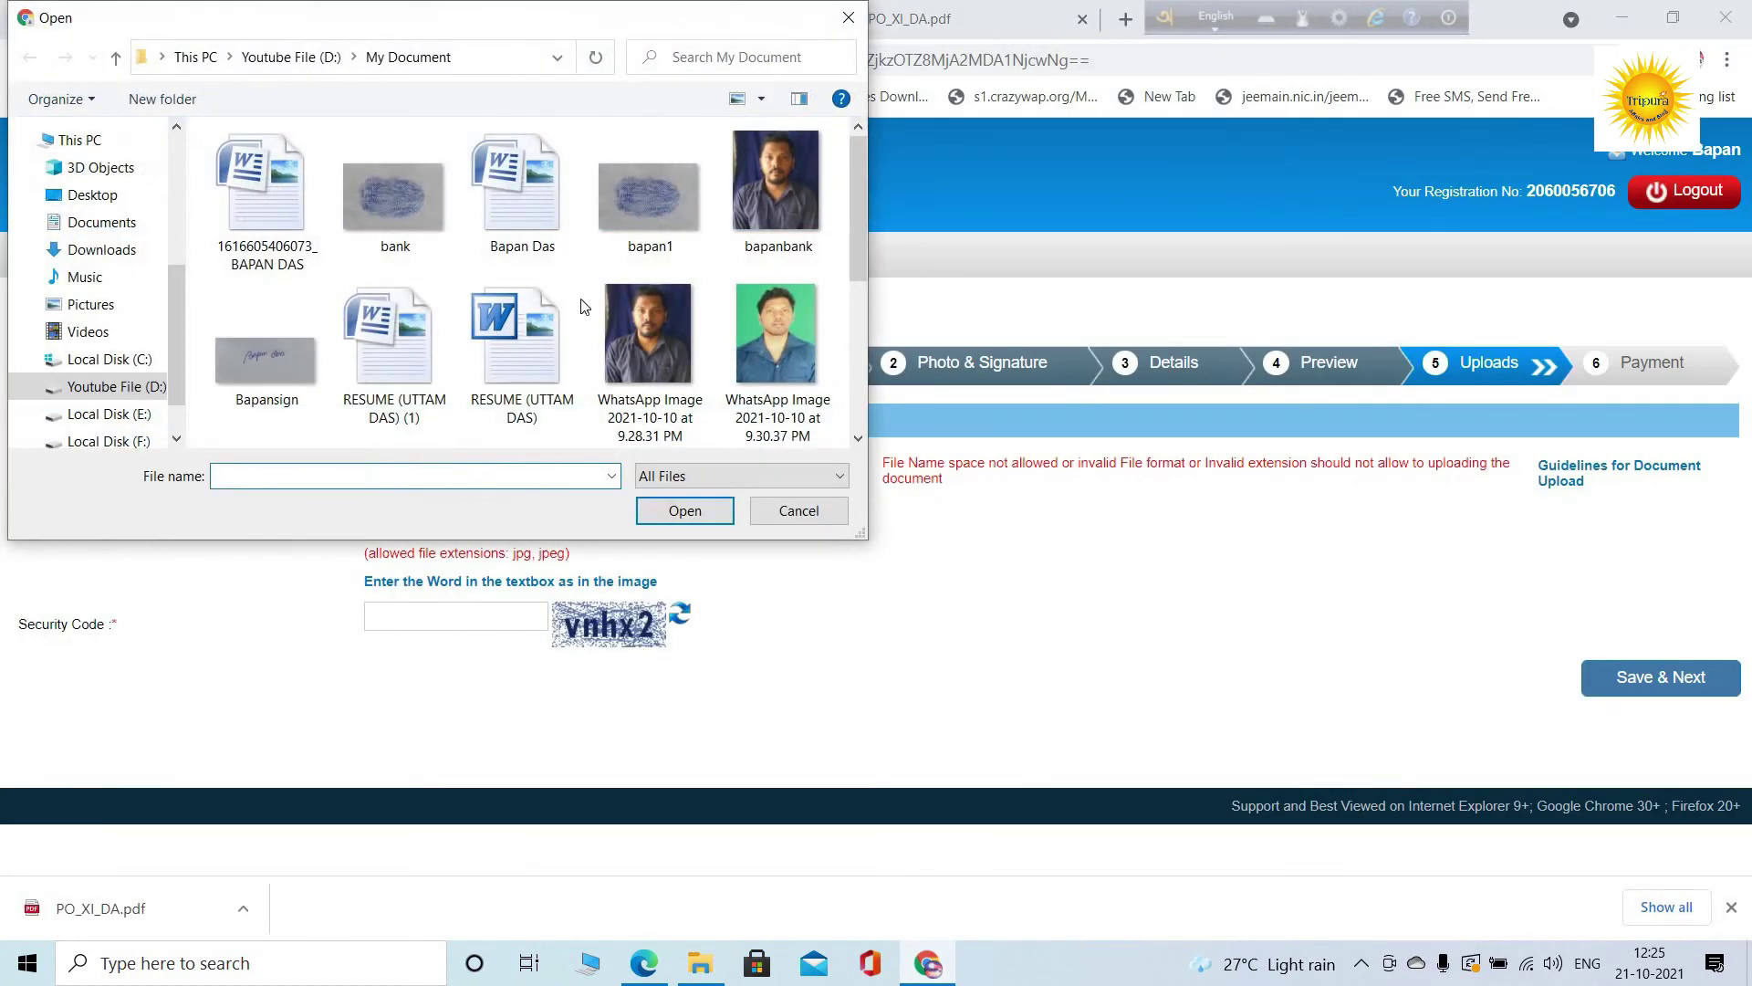
left_click(649, 196)
left_click(686, 511)
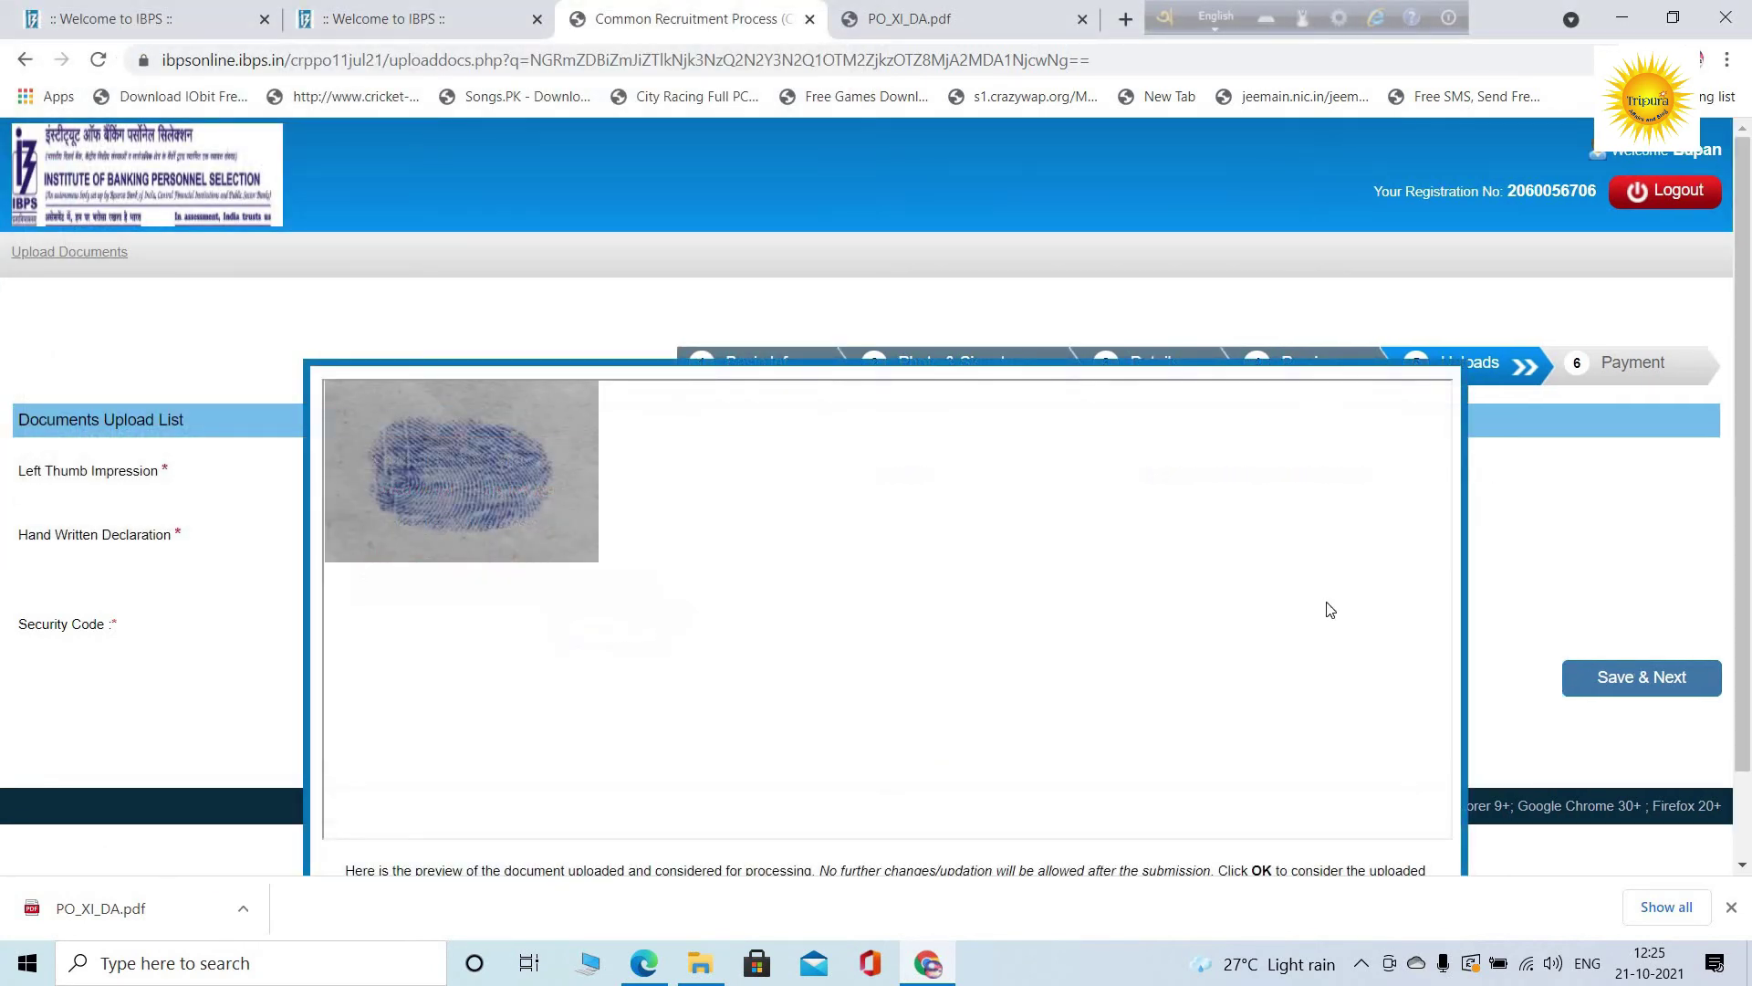
scroll(1652, 684, "down", 2)
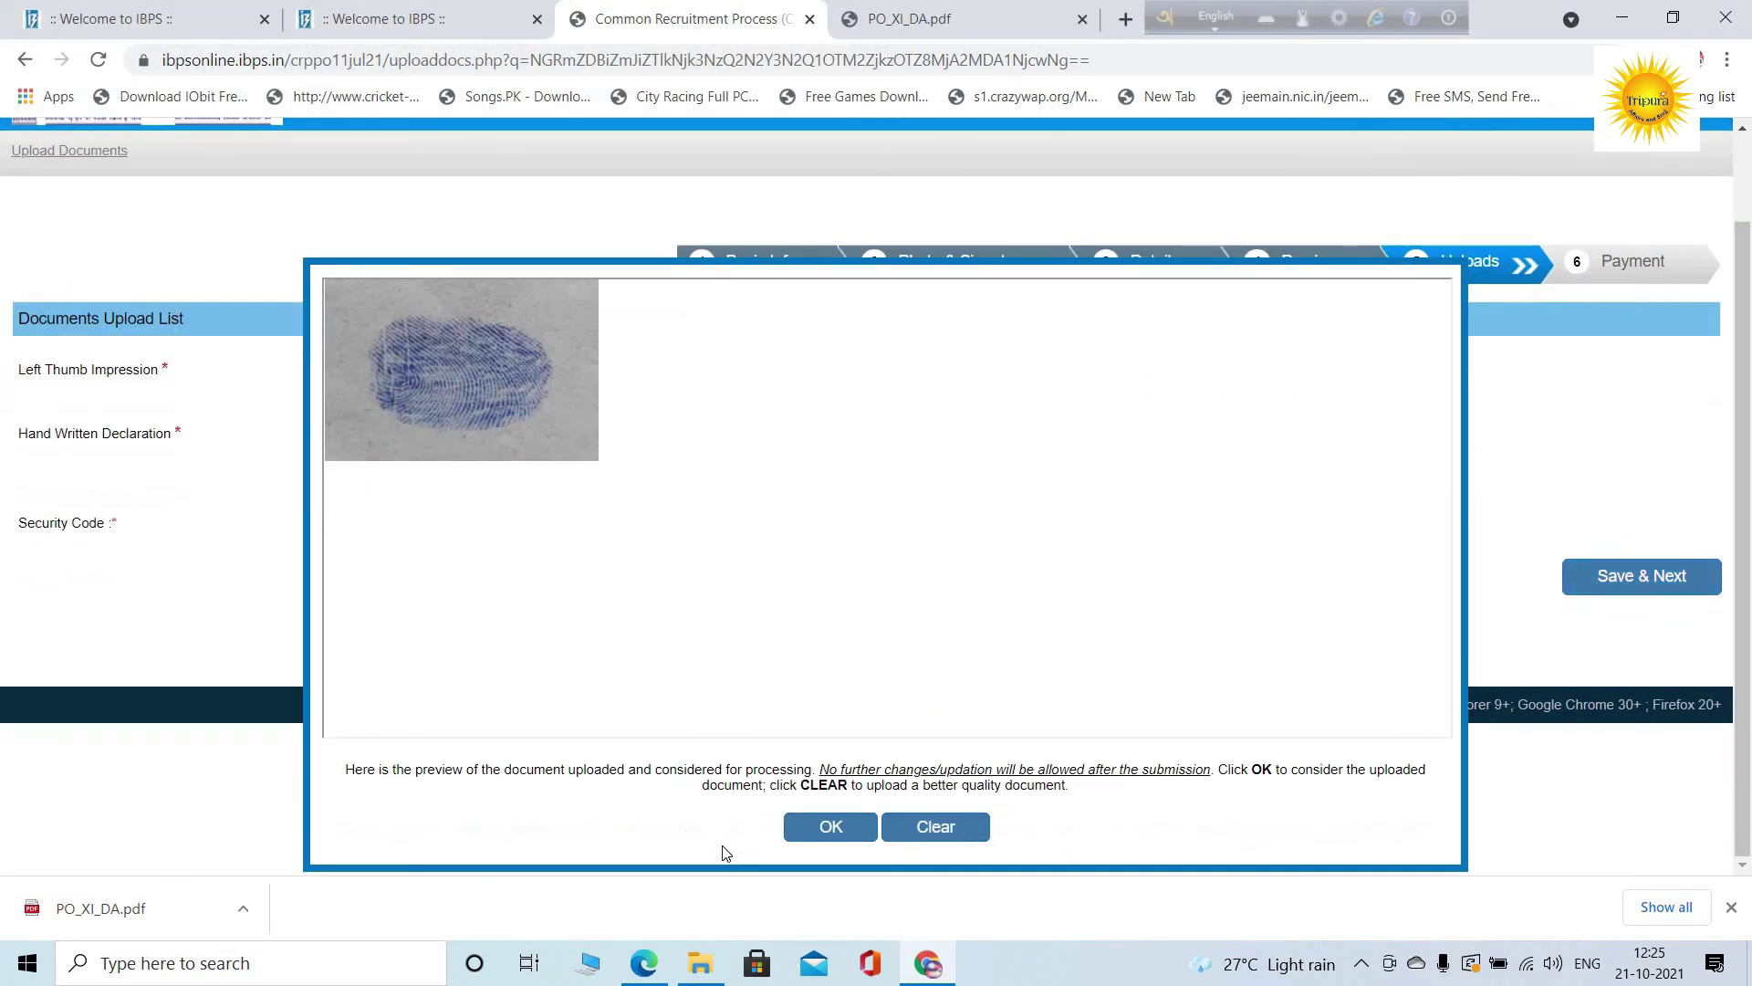
left_click(807, 832)
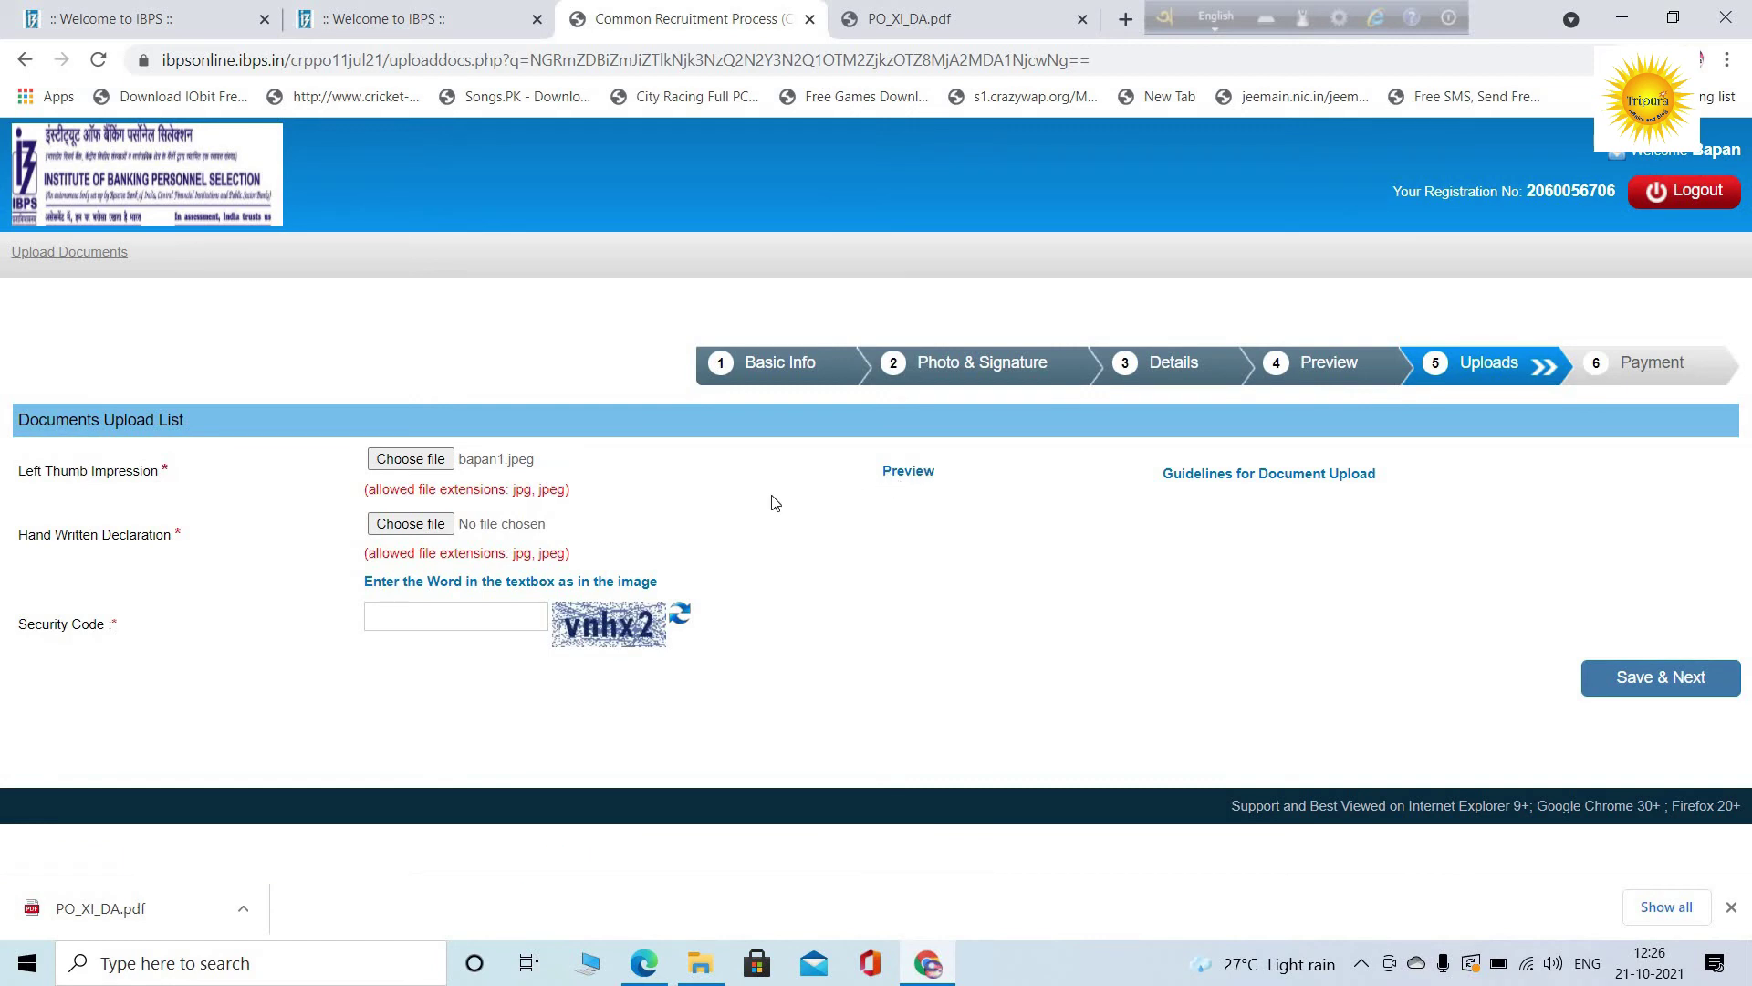
left_click(432, 531)
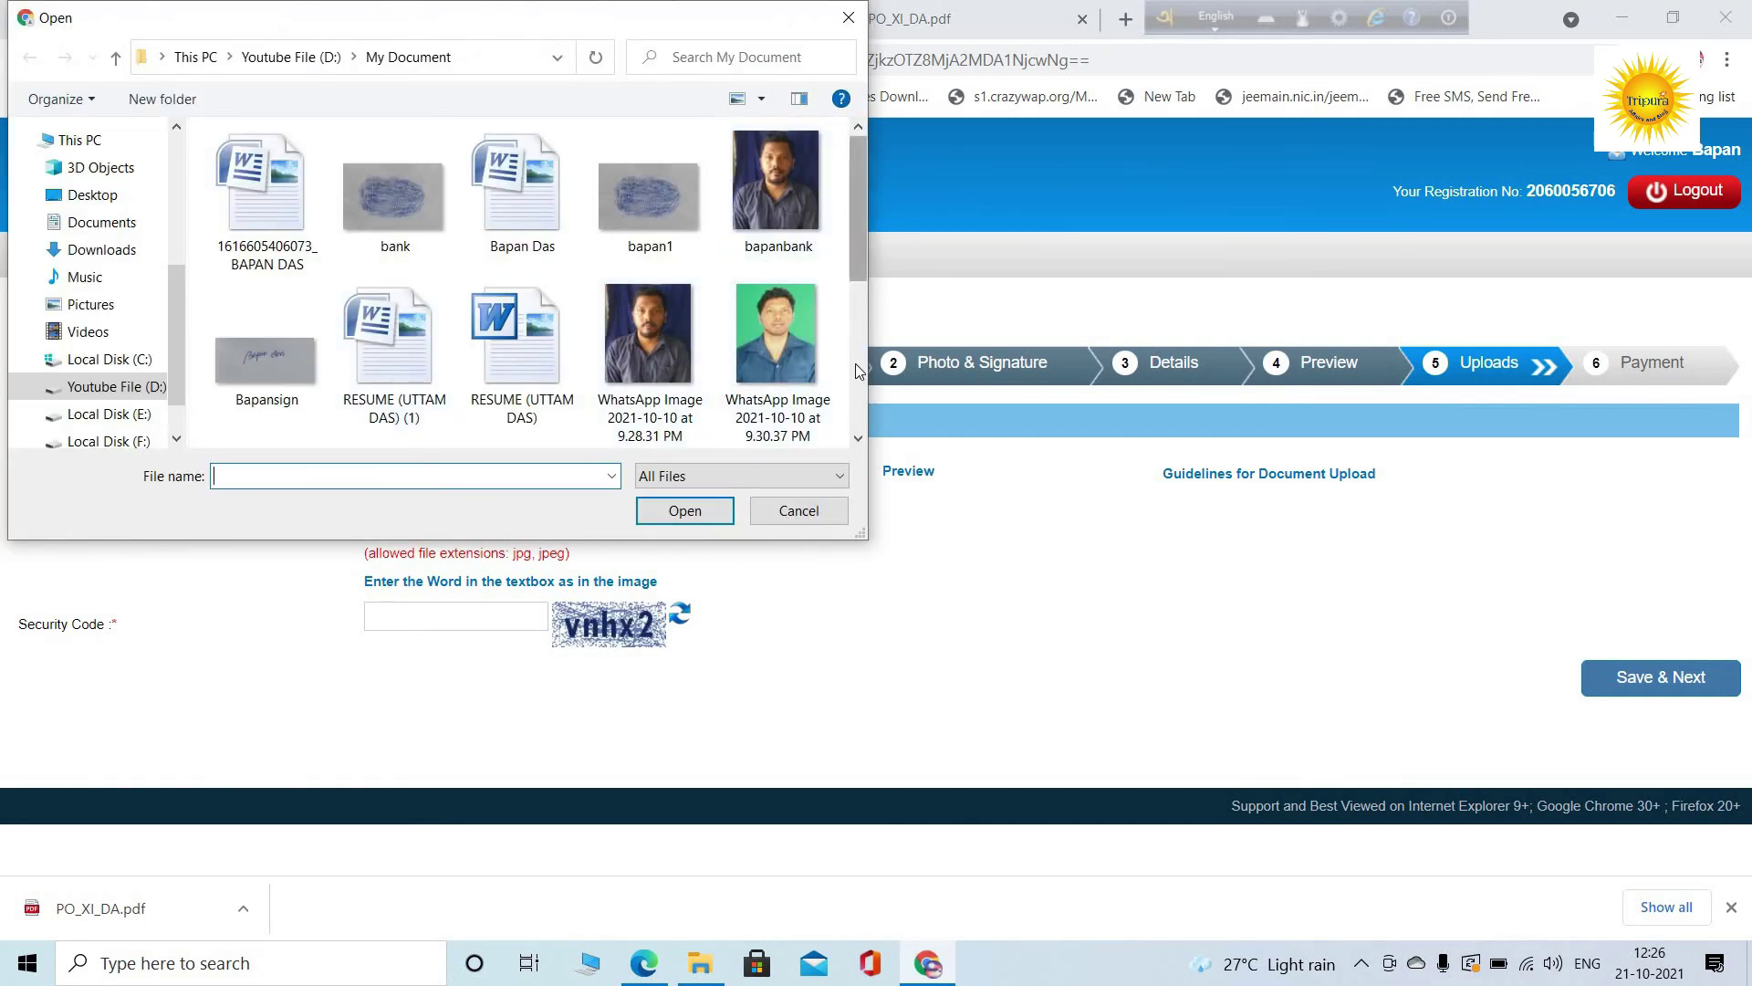
Attach WhatsApp Image (6) as the handwritten declaration; it is rejected for spaces in its name
scroll(654, 365, "down", 3)
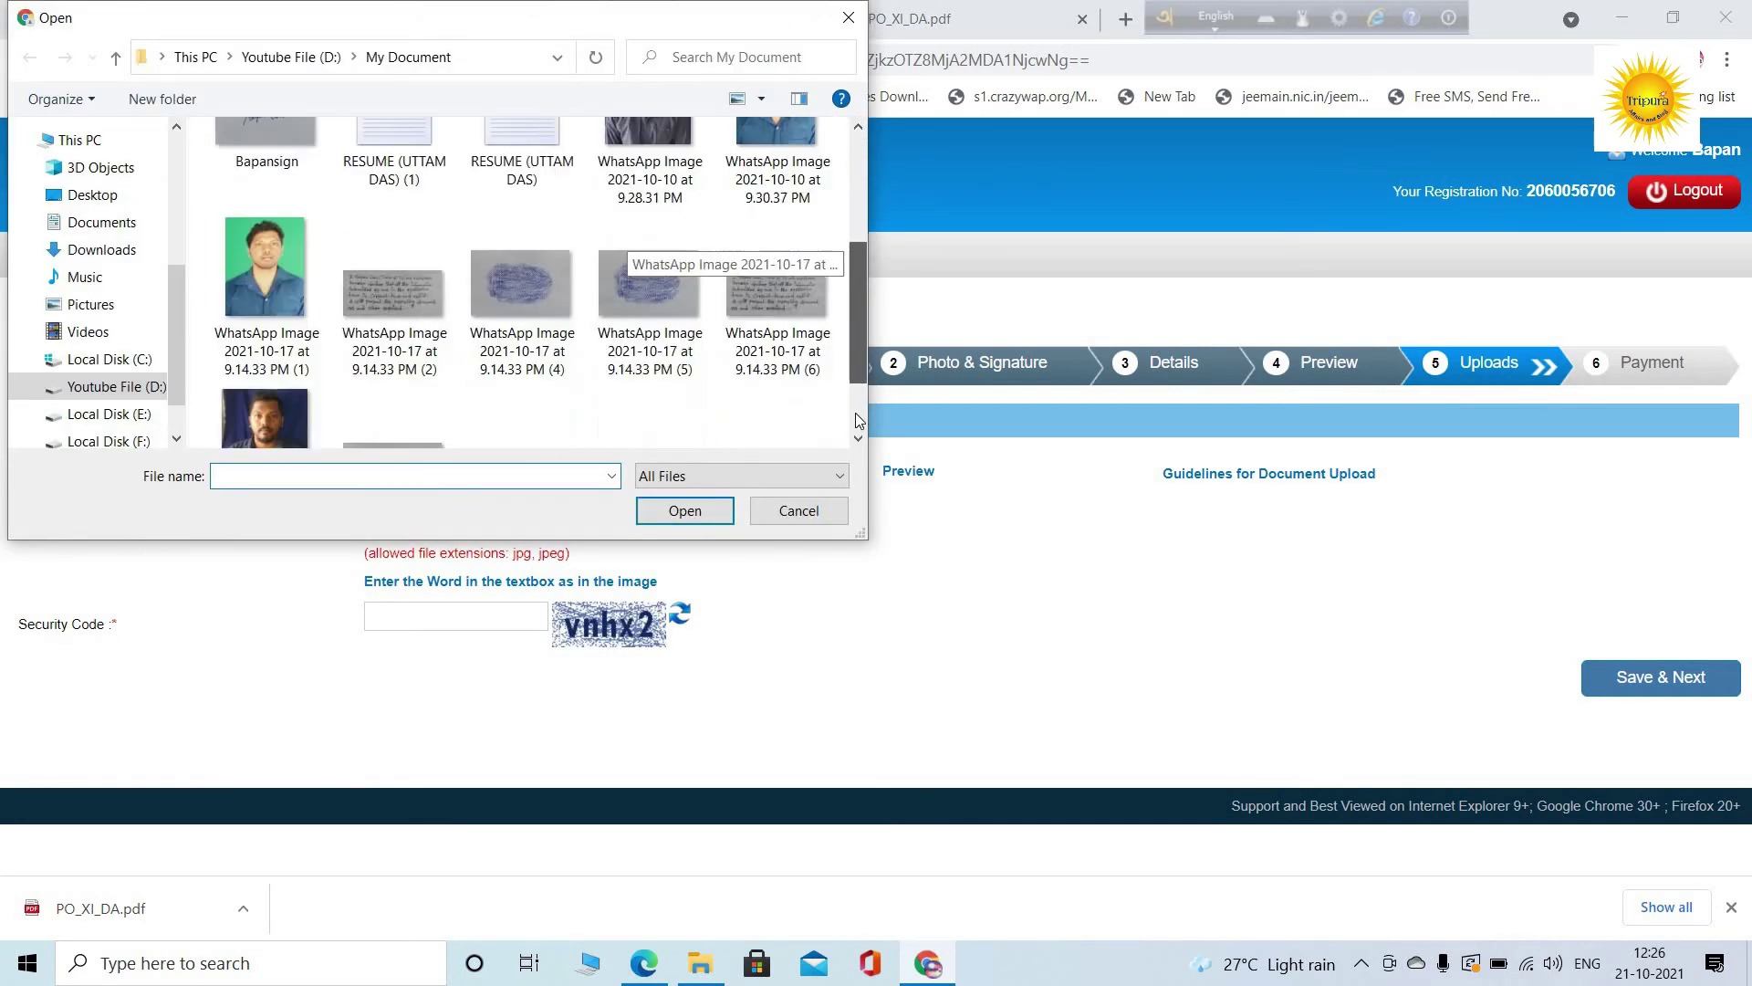
left_click(787, 287)
left_click(669, 512)
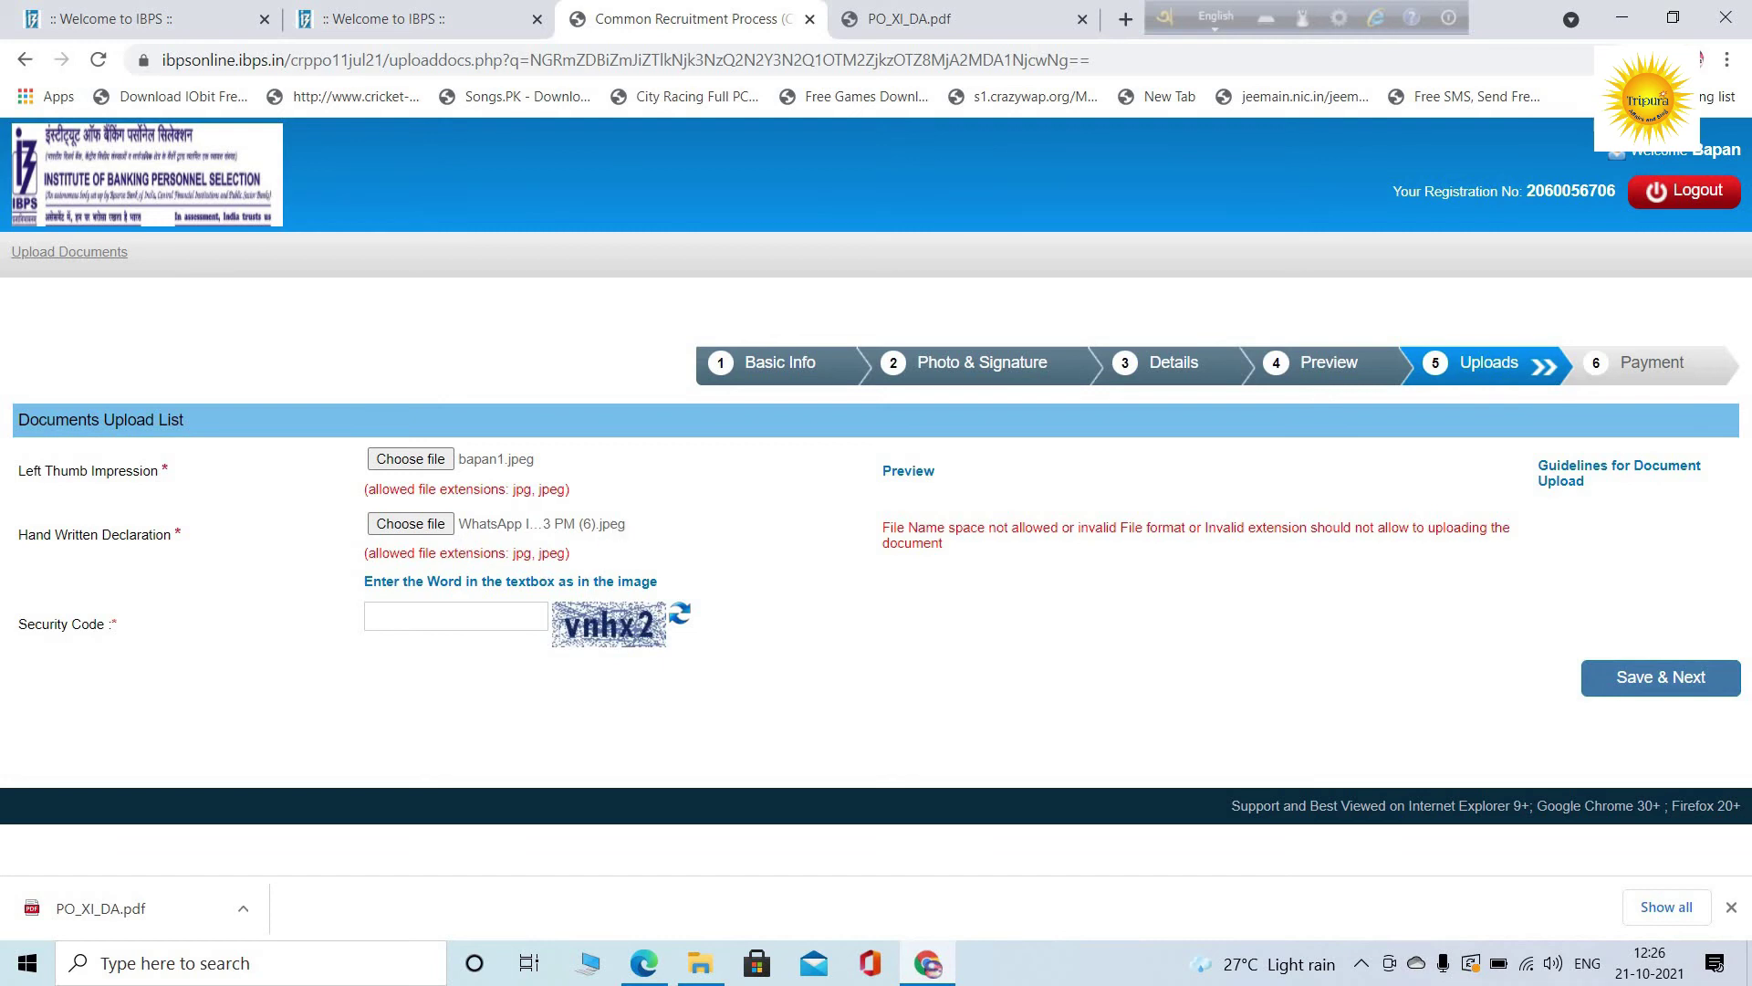
Rename the WhatsApp Image (6) declaration file in My Document to 'decleration'
left_click(1621, 18)
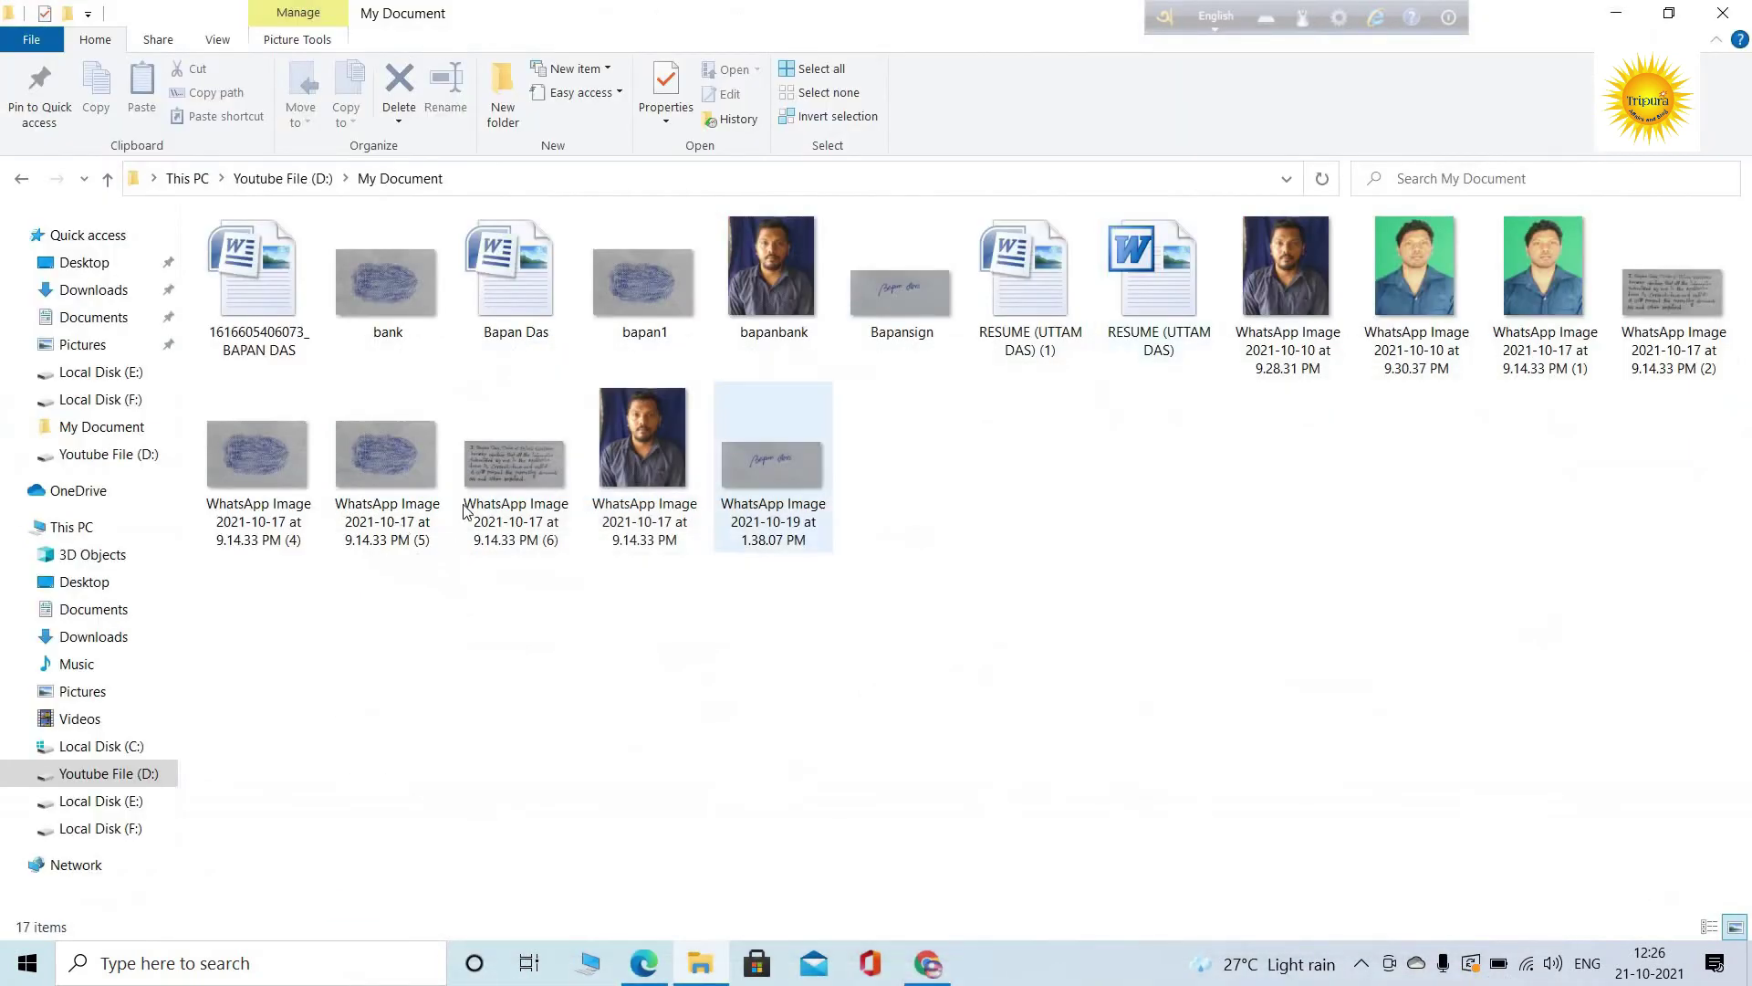
left_click(511, 473)
right_click(511, 474)
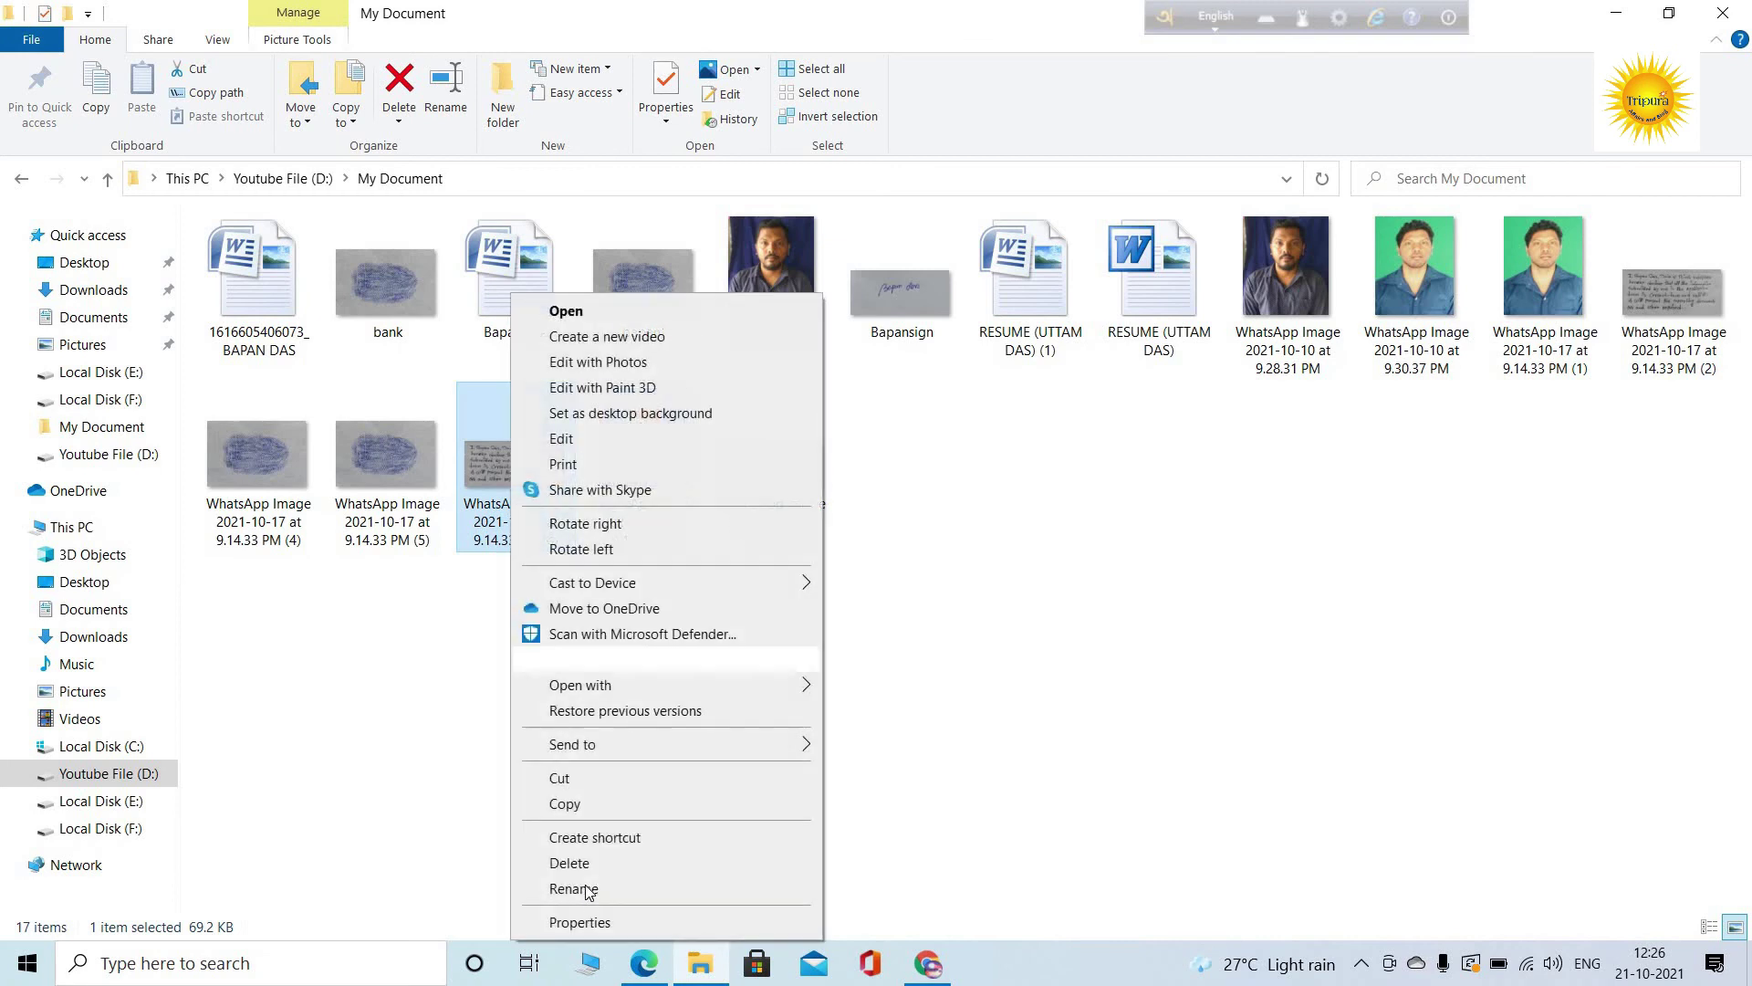
left_click(573, 889)
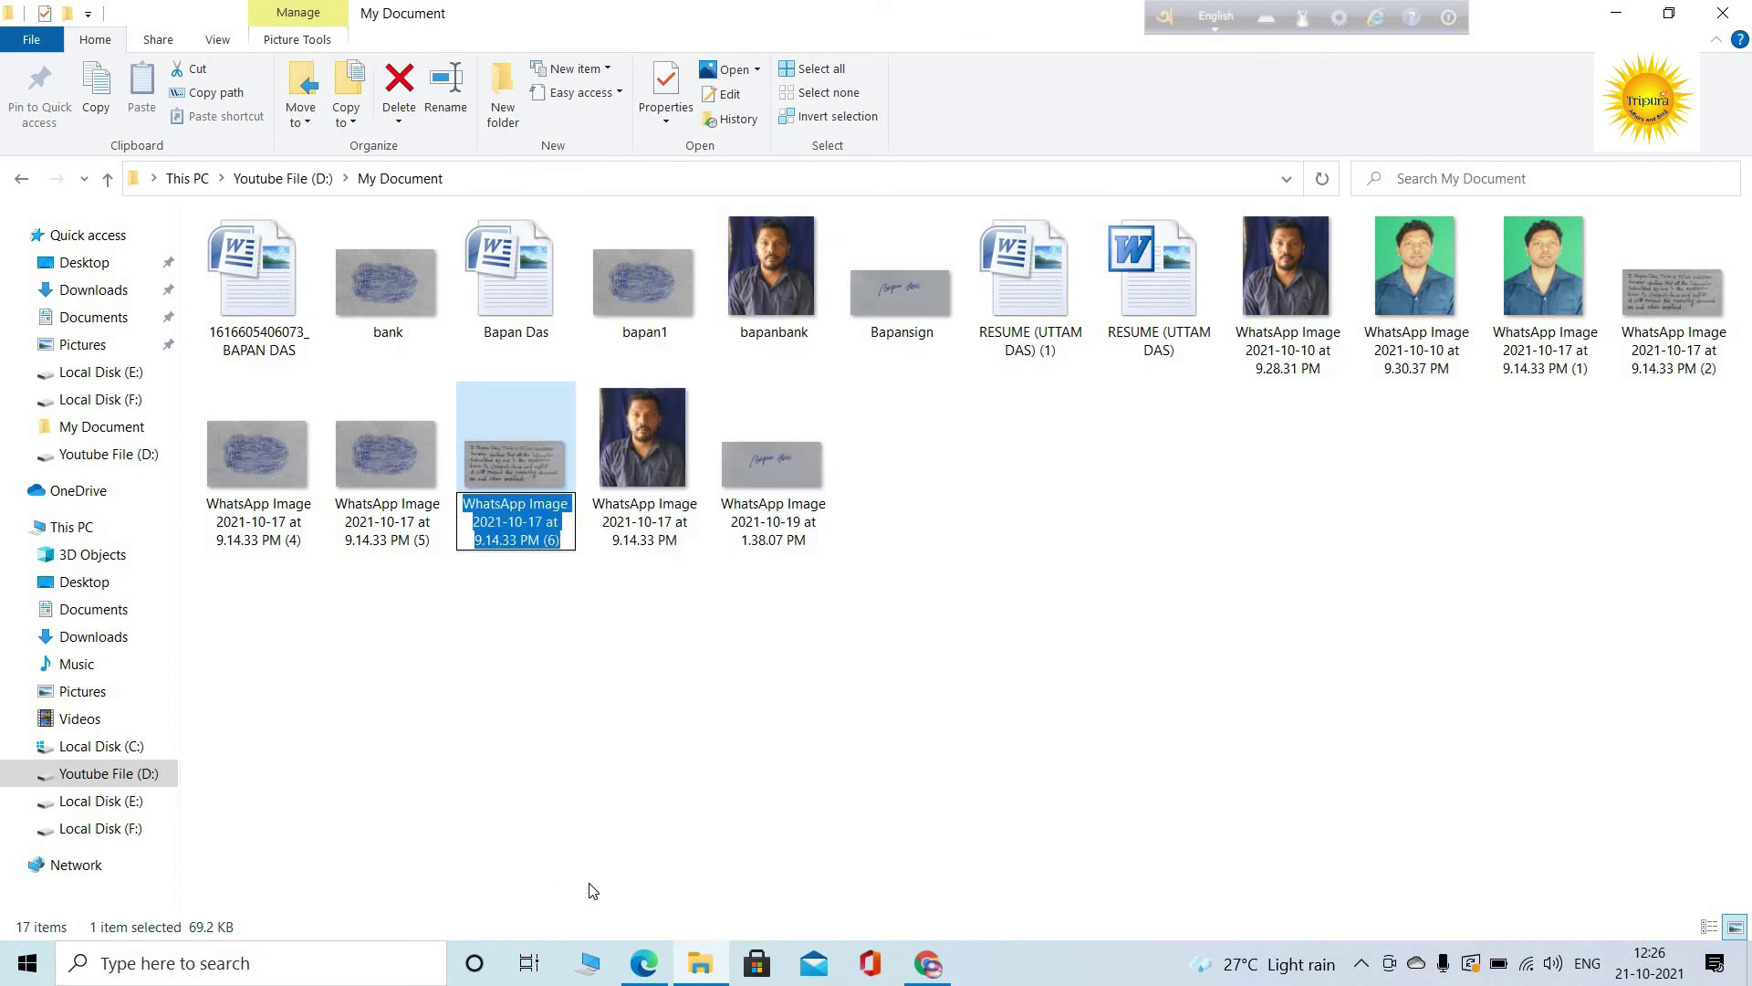
type("dec")
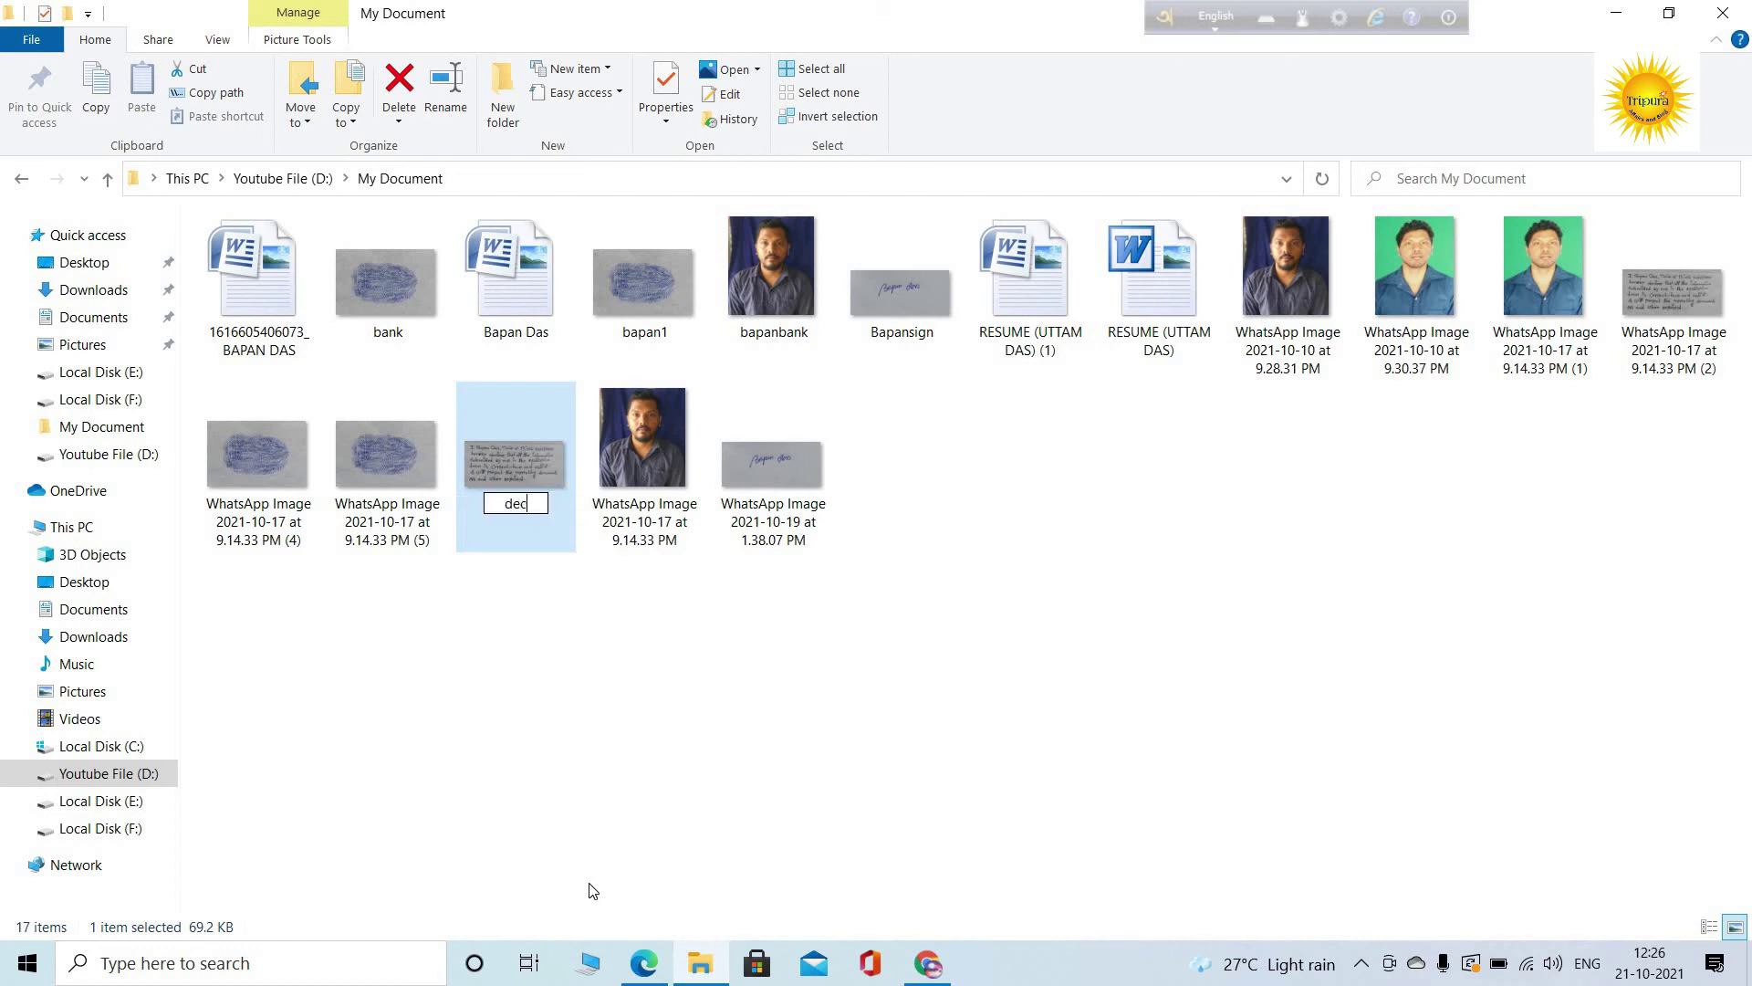
type("leration")
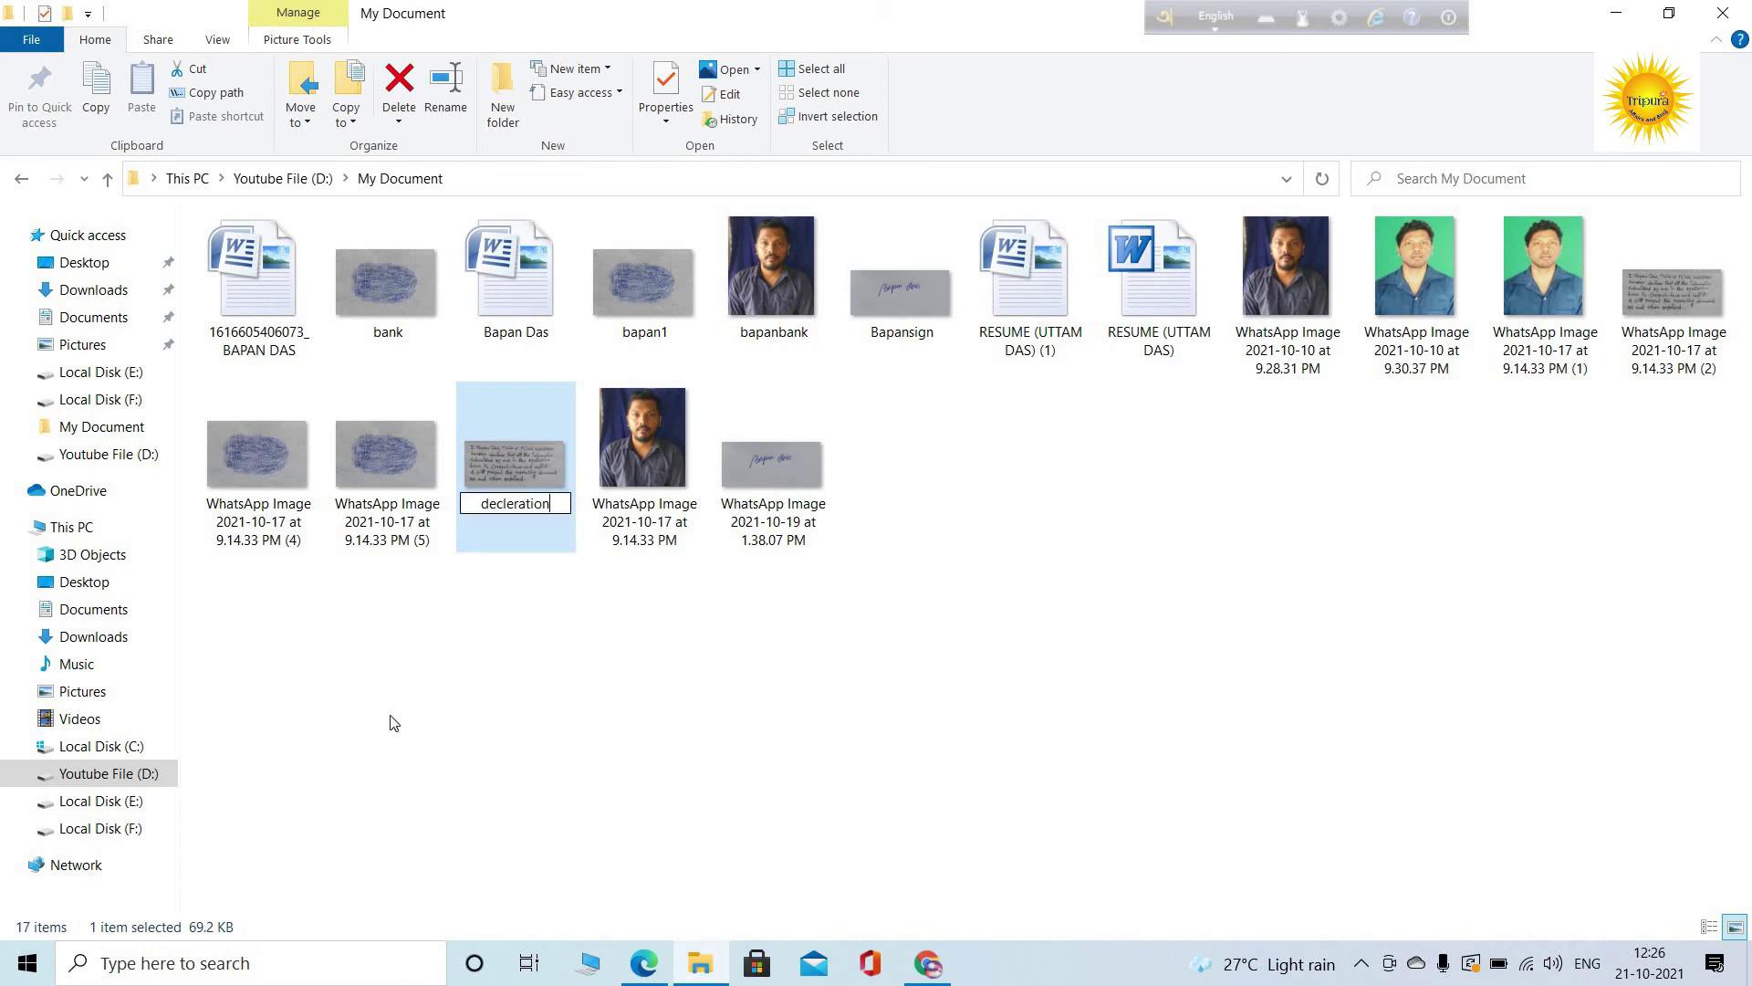
left_click(569, 668)
left_click(926, 958)
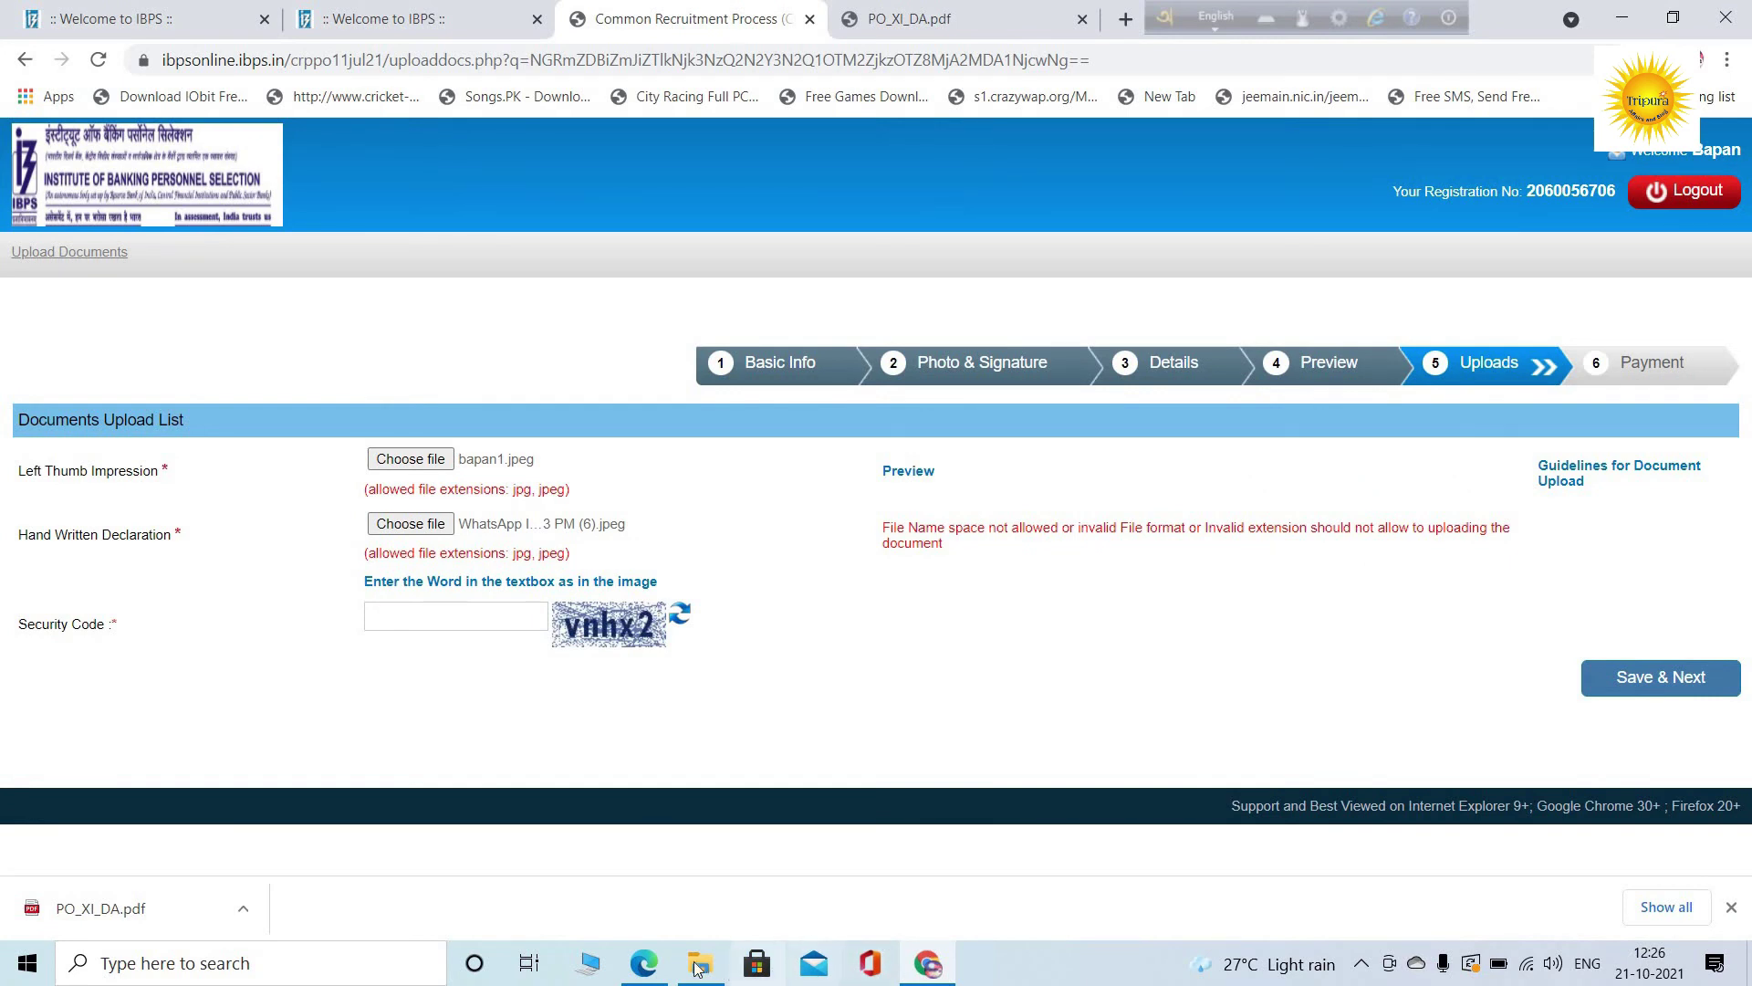
Correct the file name from 'decleration' to 'declaration'
mouse_move(698, 965)
left_click(732, 847)
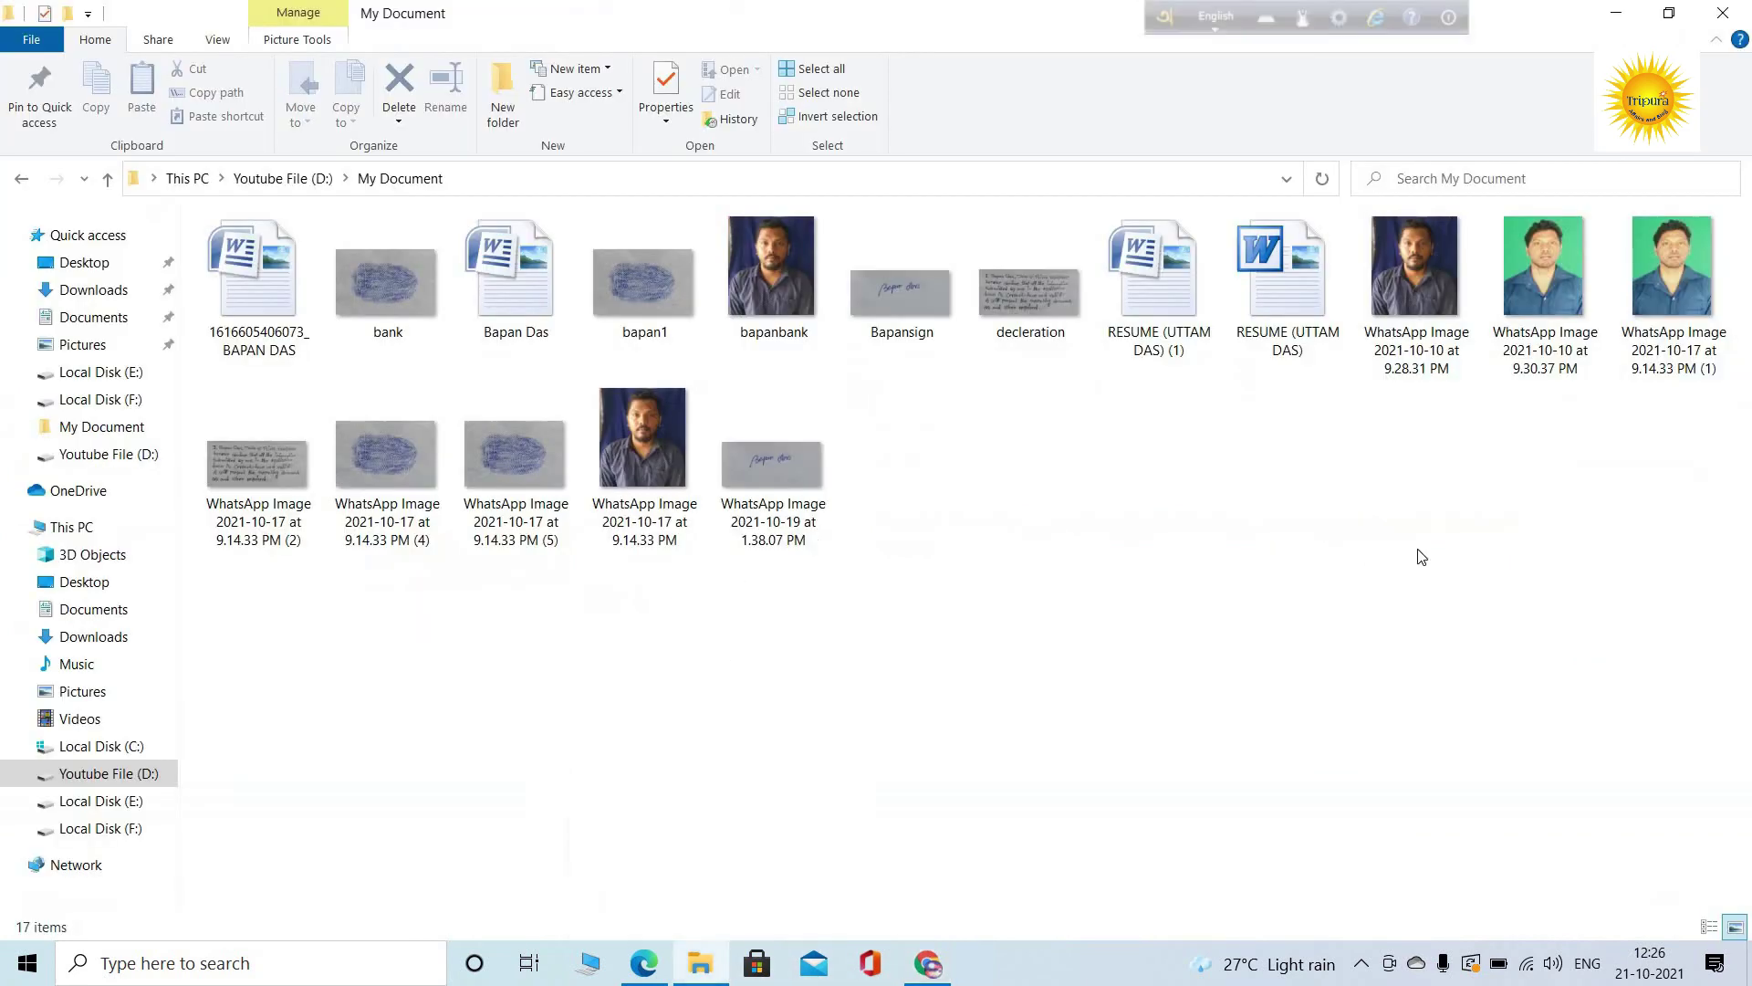
right_click(1035, 297)
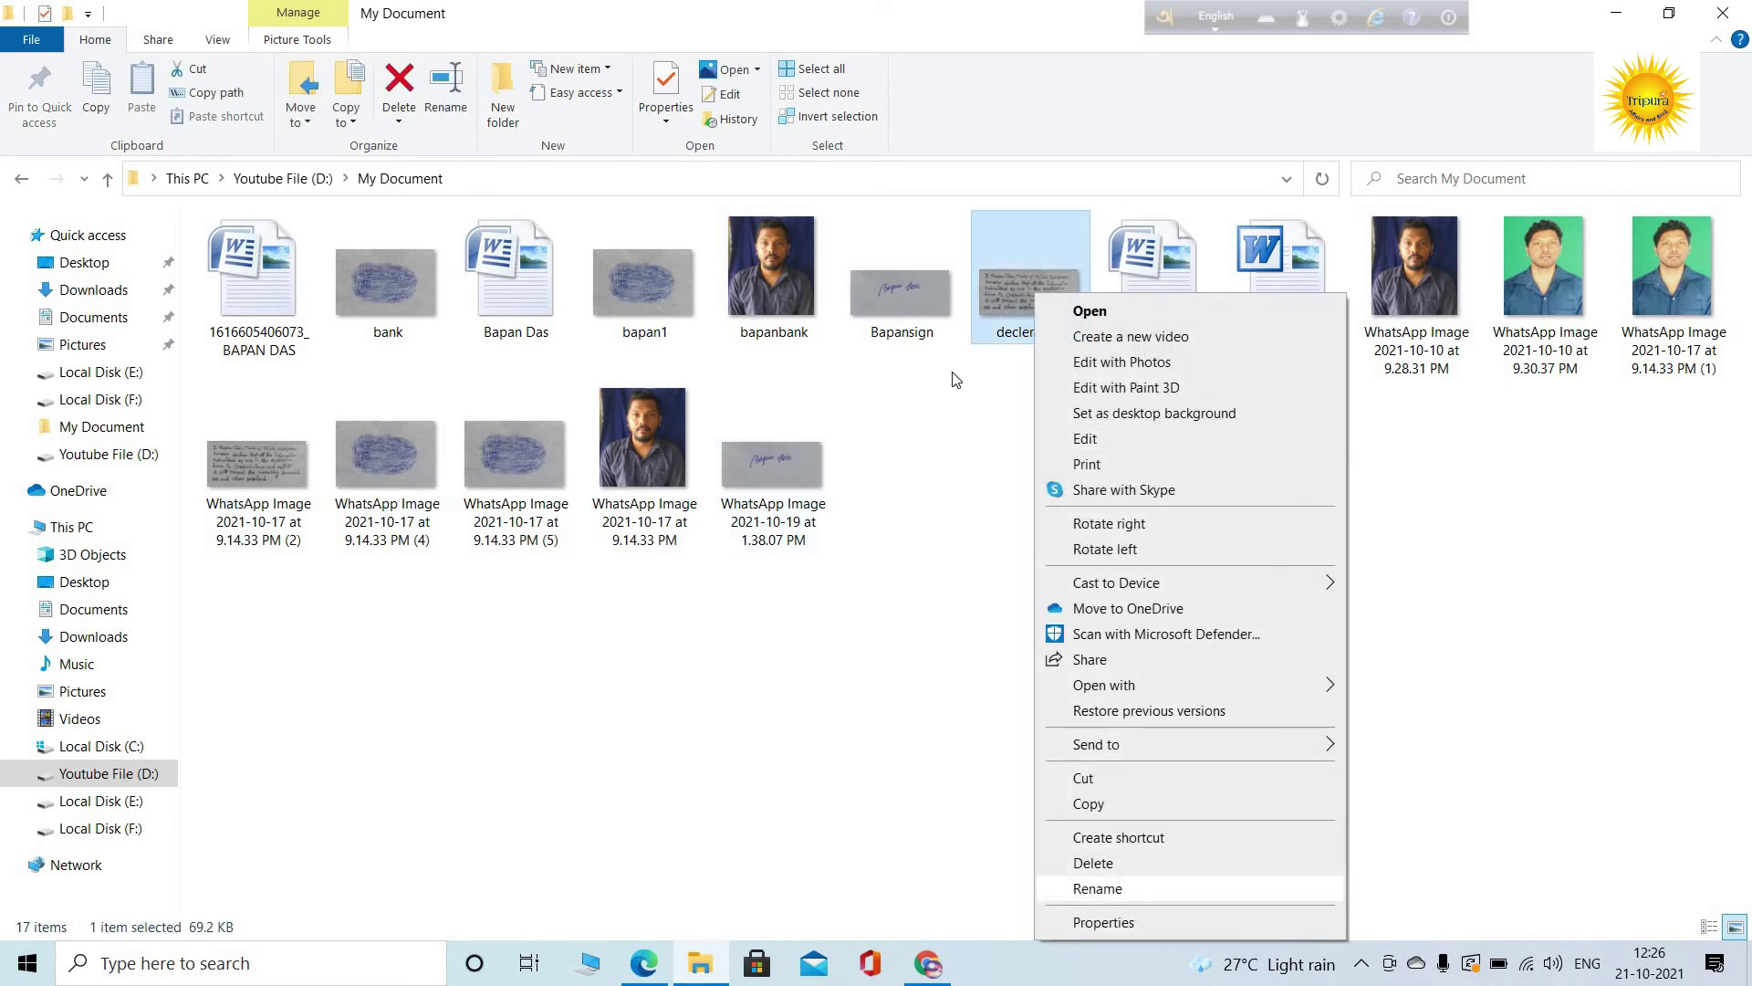
left_click(1135, 891)
key("Left")
key("Right")
key("Right")
key("Right")
key("Right")
key("Right")
key("BackSpace")
type("a")
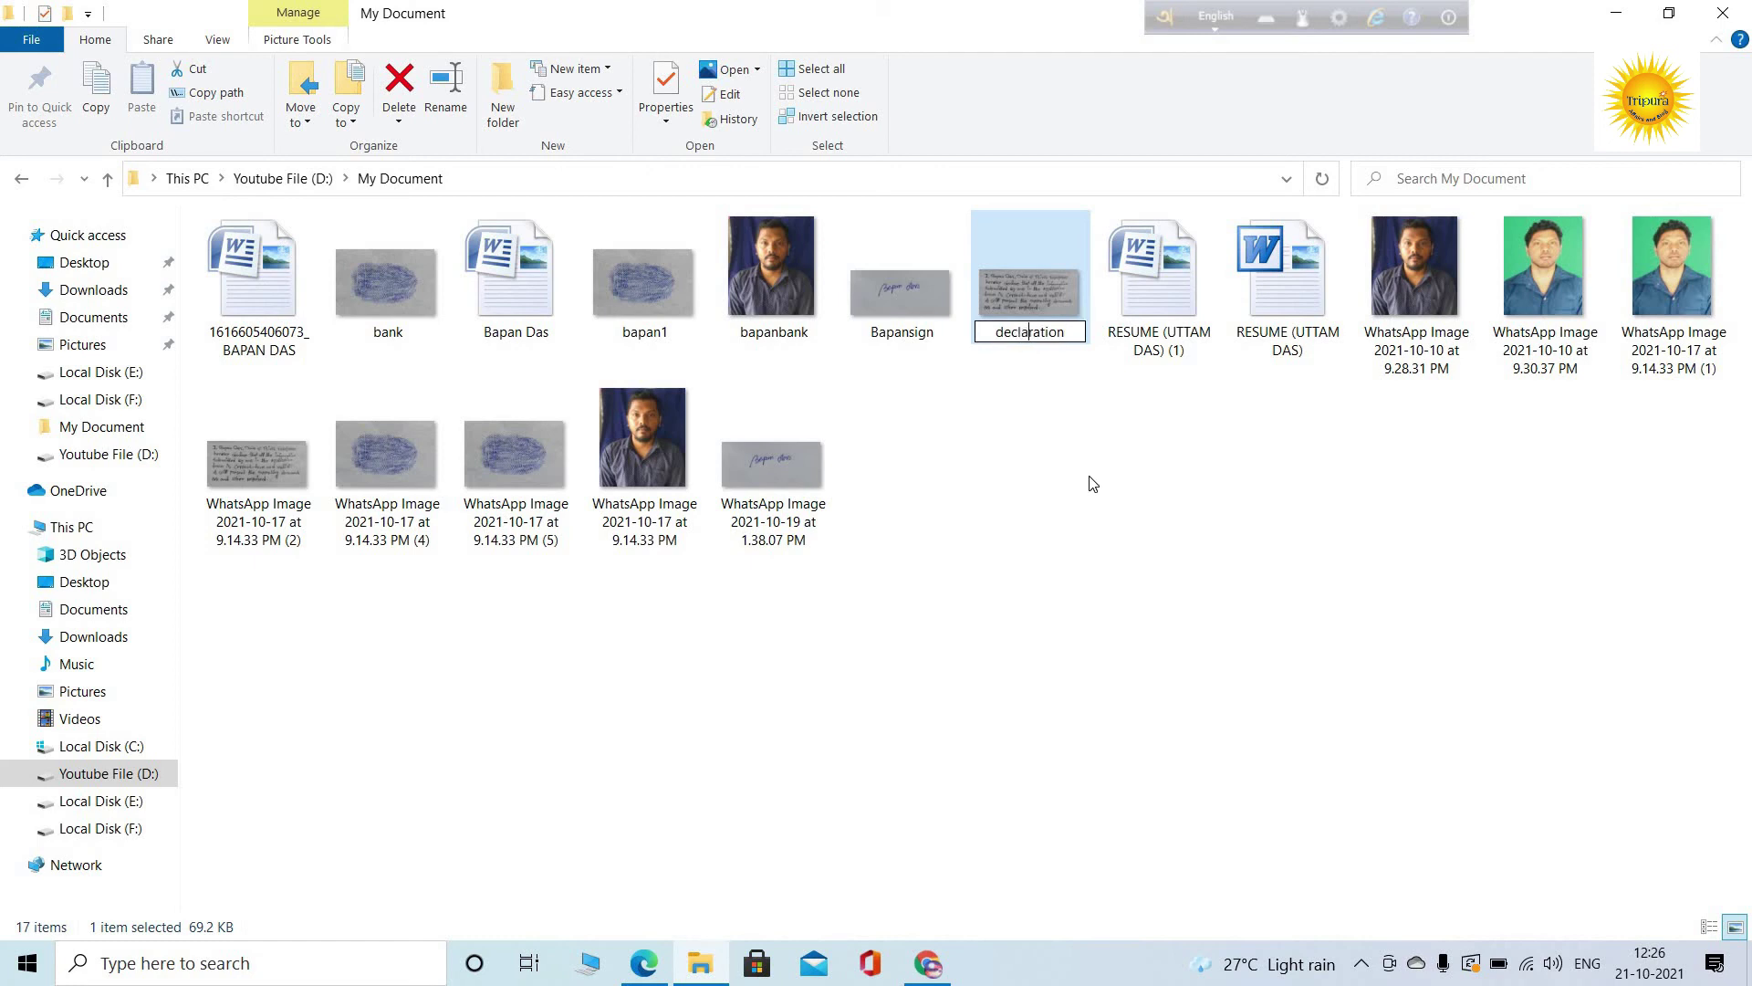
key("Return")
Attach declaration.jpeg as the hand-written declaration and accept its preview
key("alt+Tab")
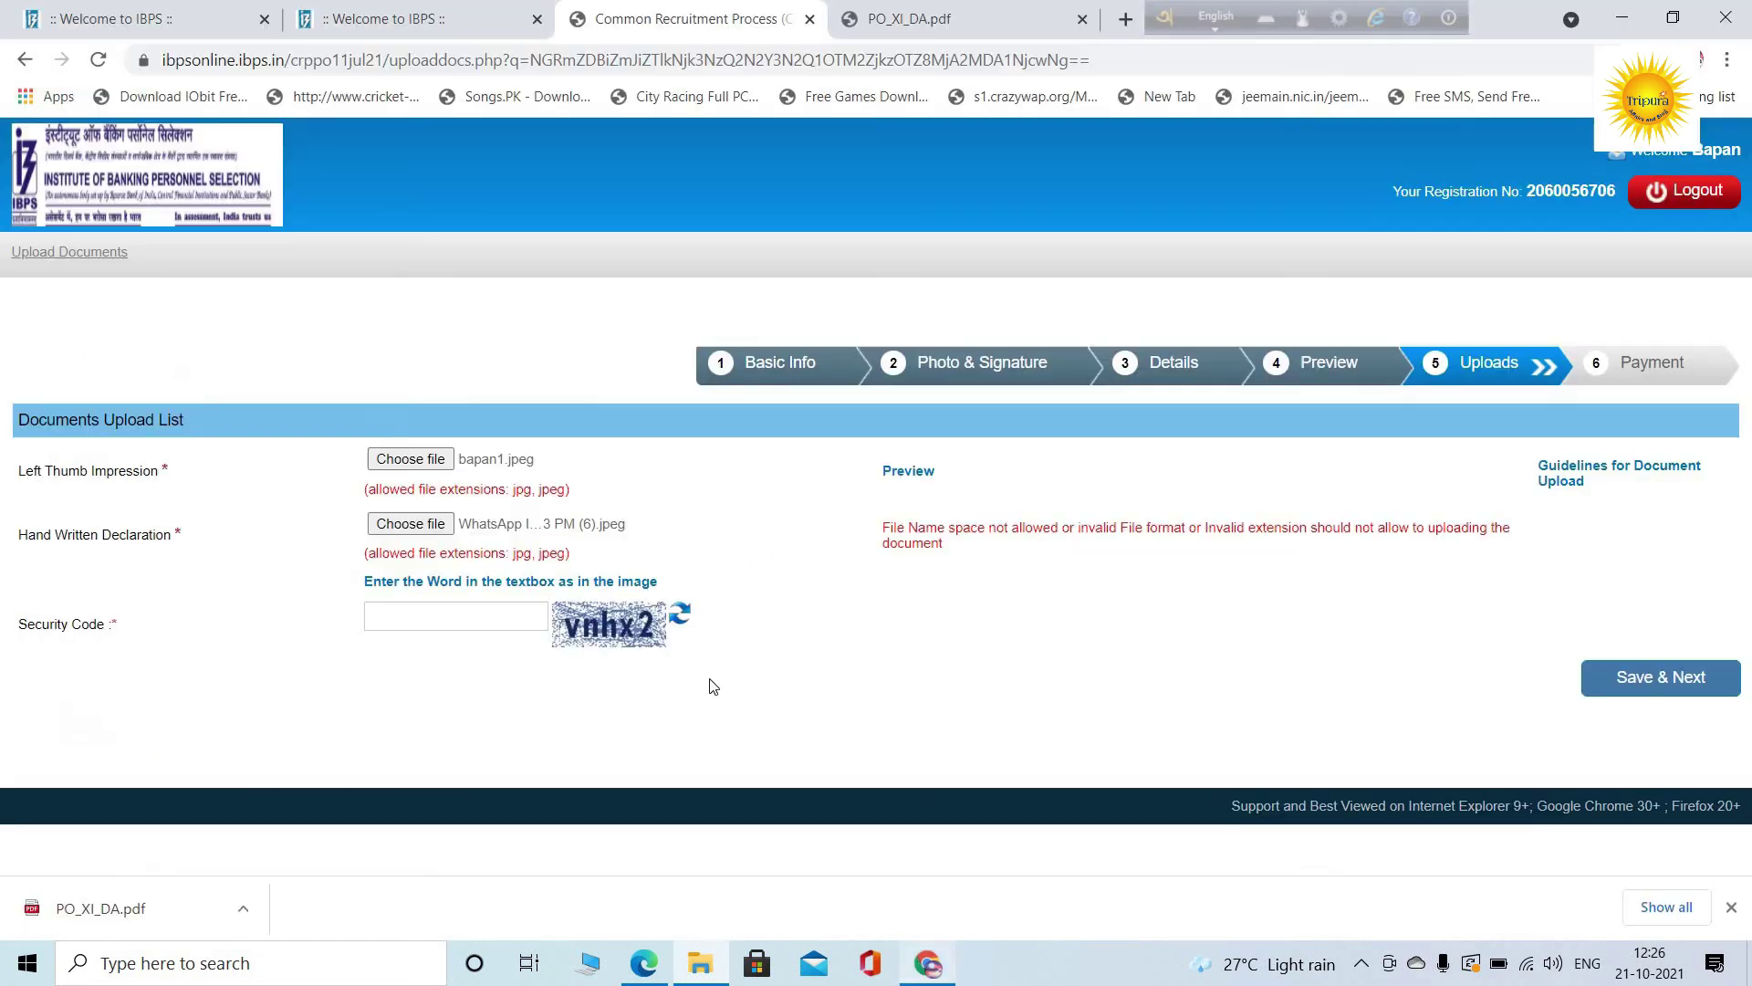
left_click(411, 531)
left_click(401, 346)
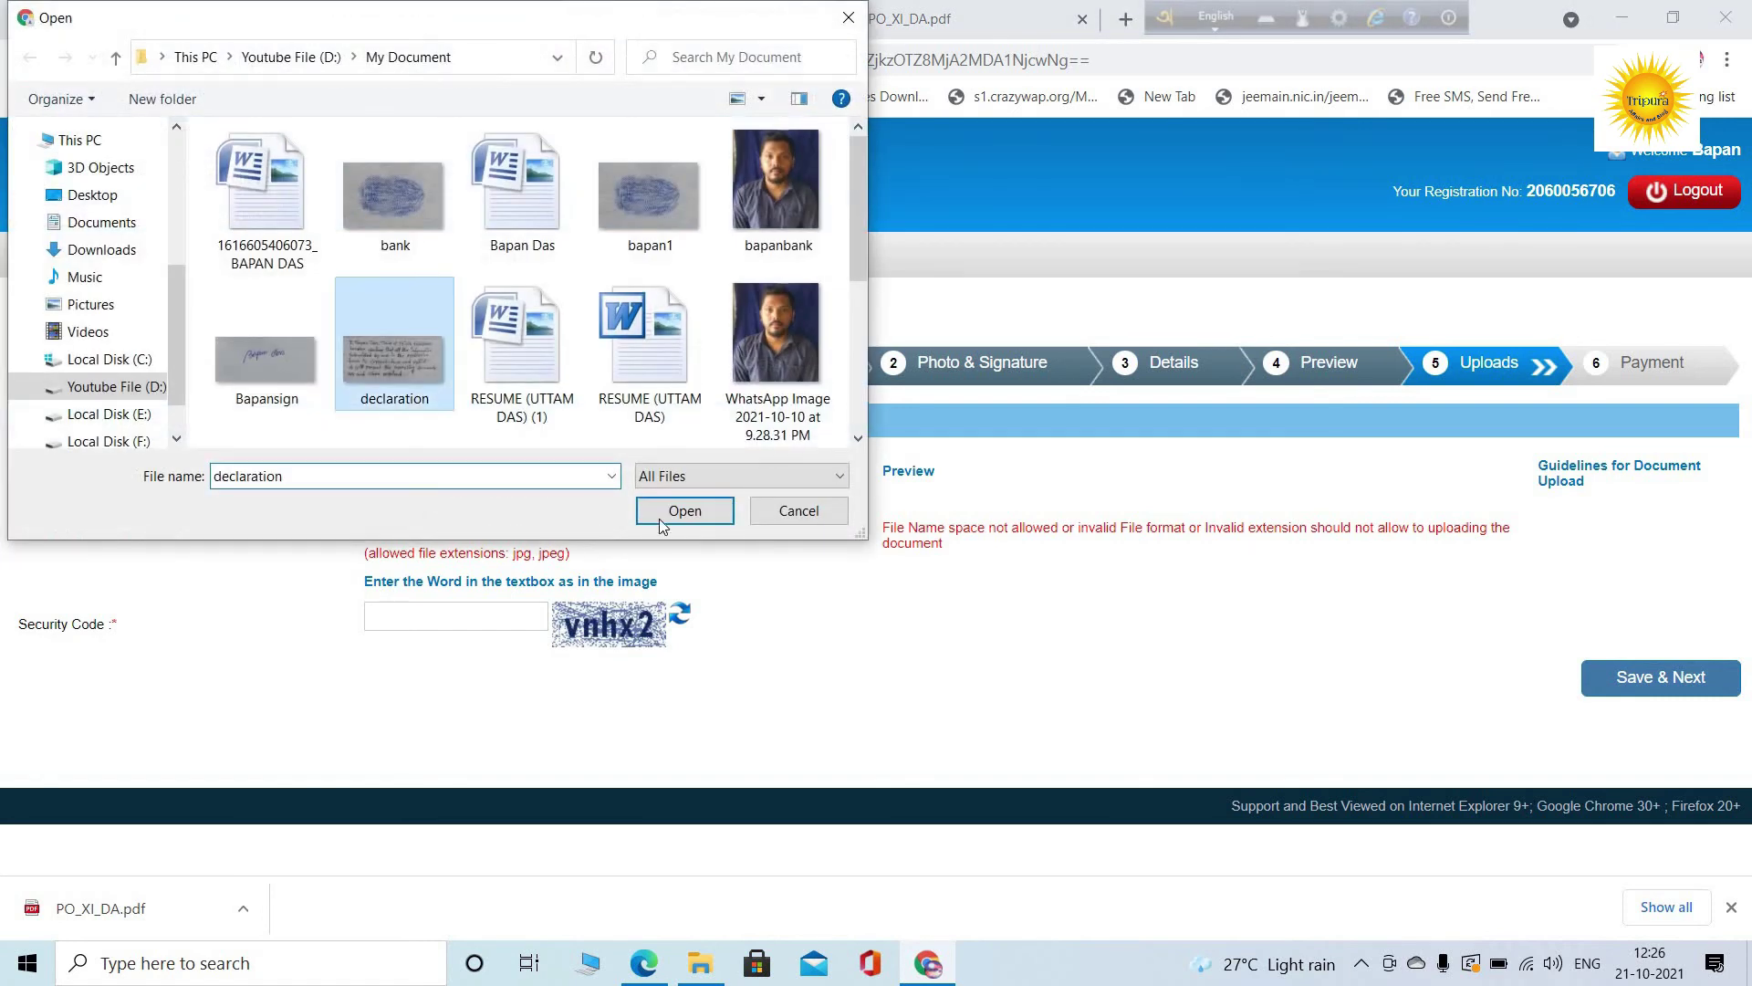
left_click(664, 509)
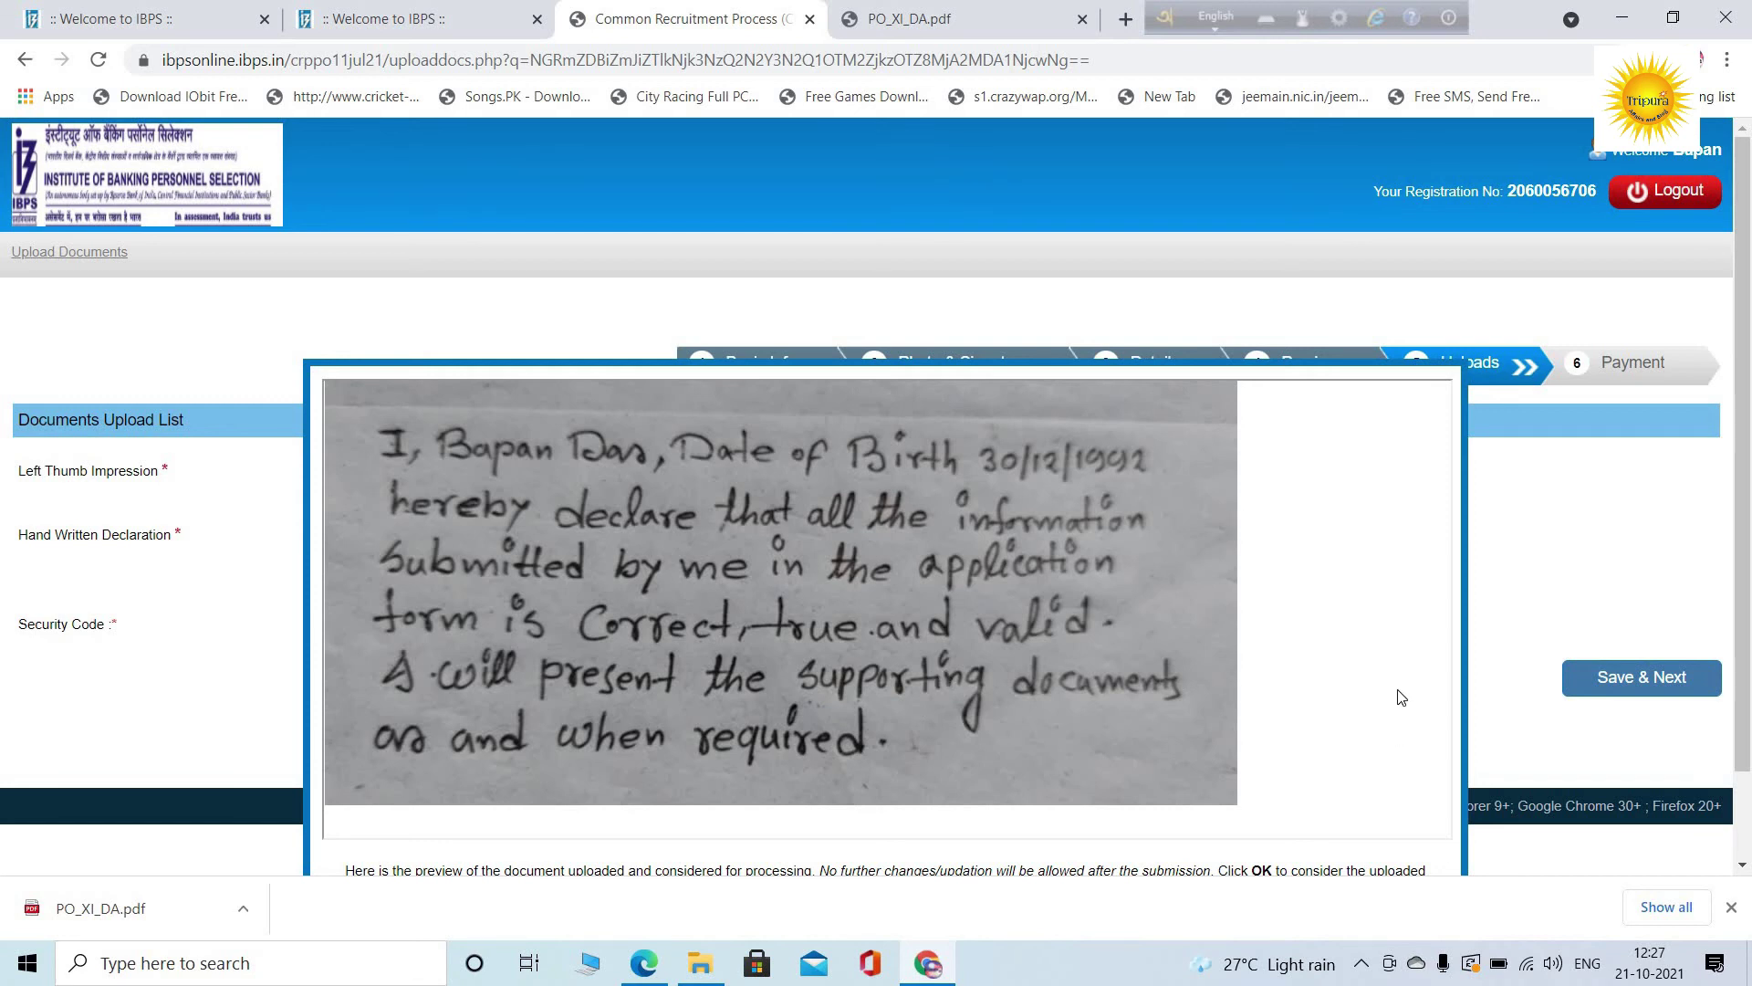
scroll(1397, 698, "down", 1)
left_click(831, 826)
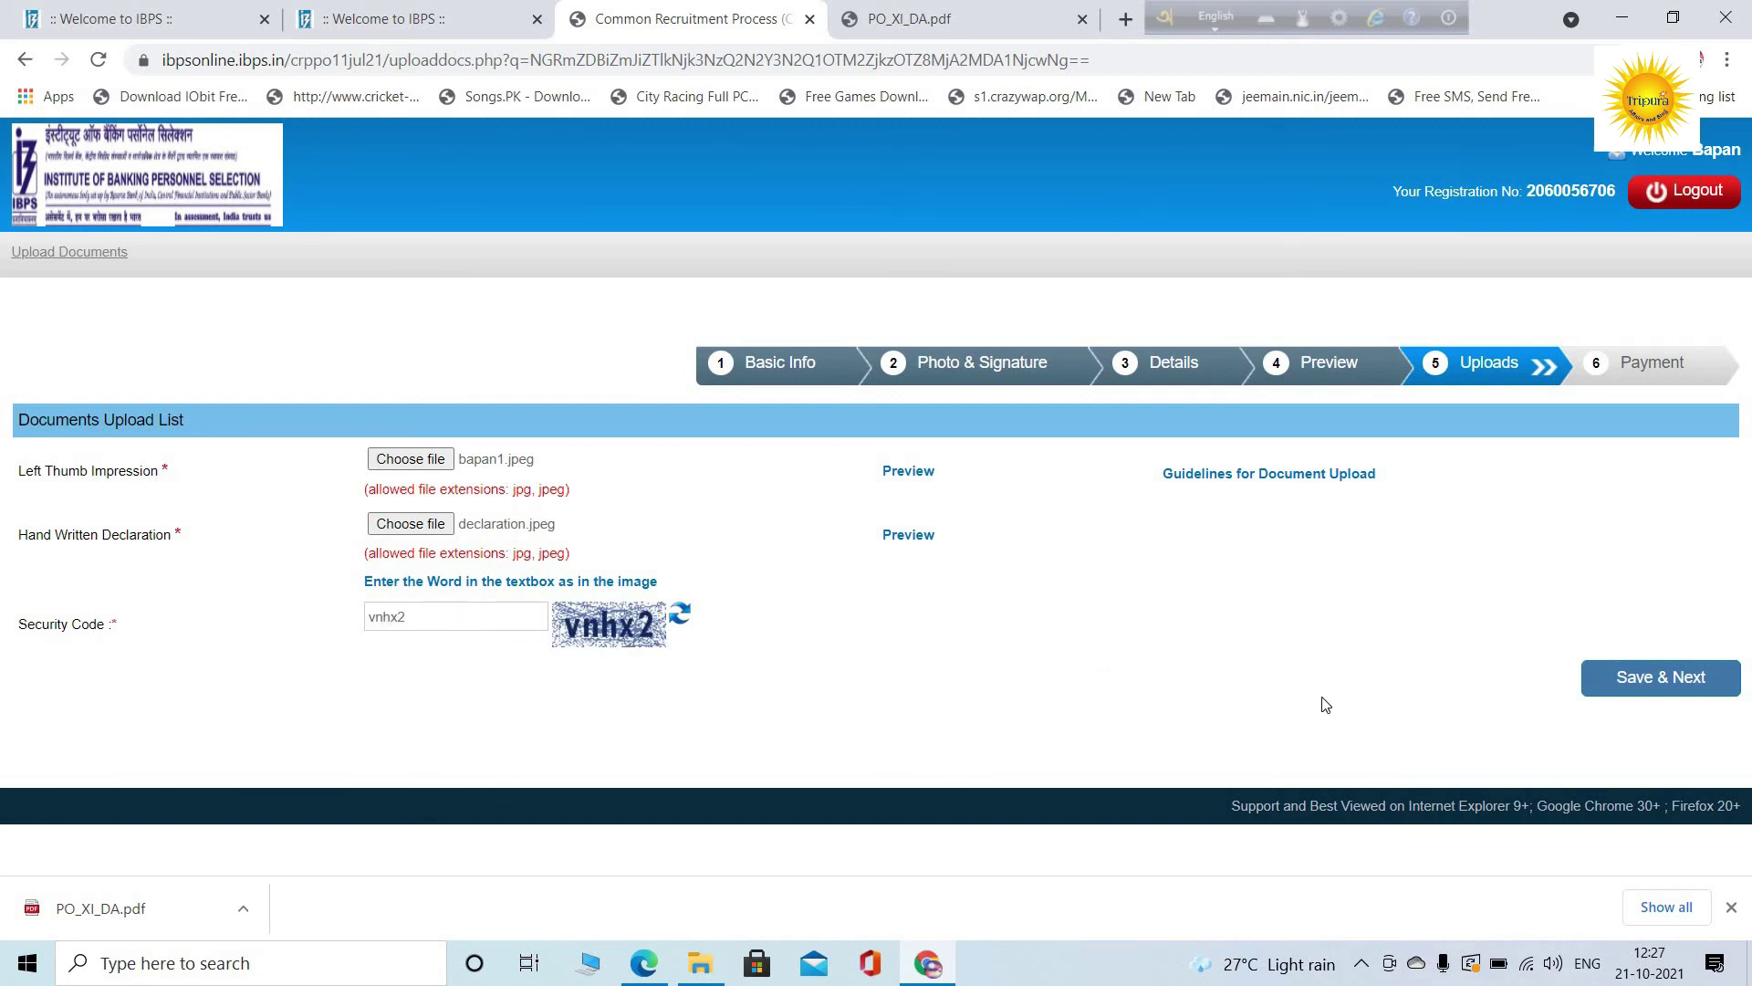
Save the uploads as final, then submit the 175.00 payment form with the security code
left_click(1638, 680)
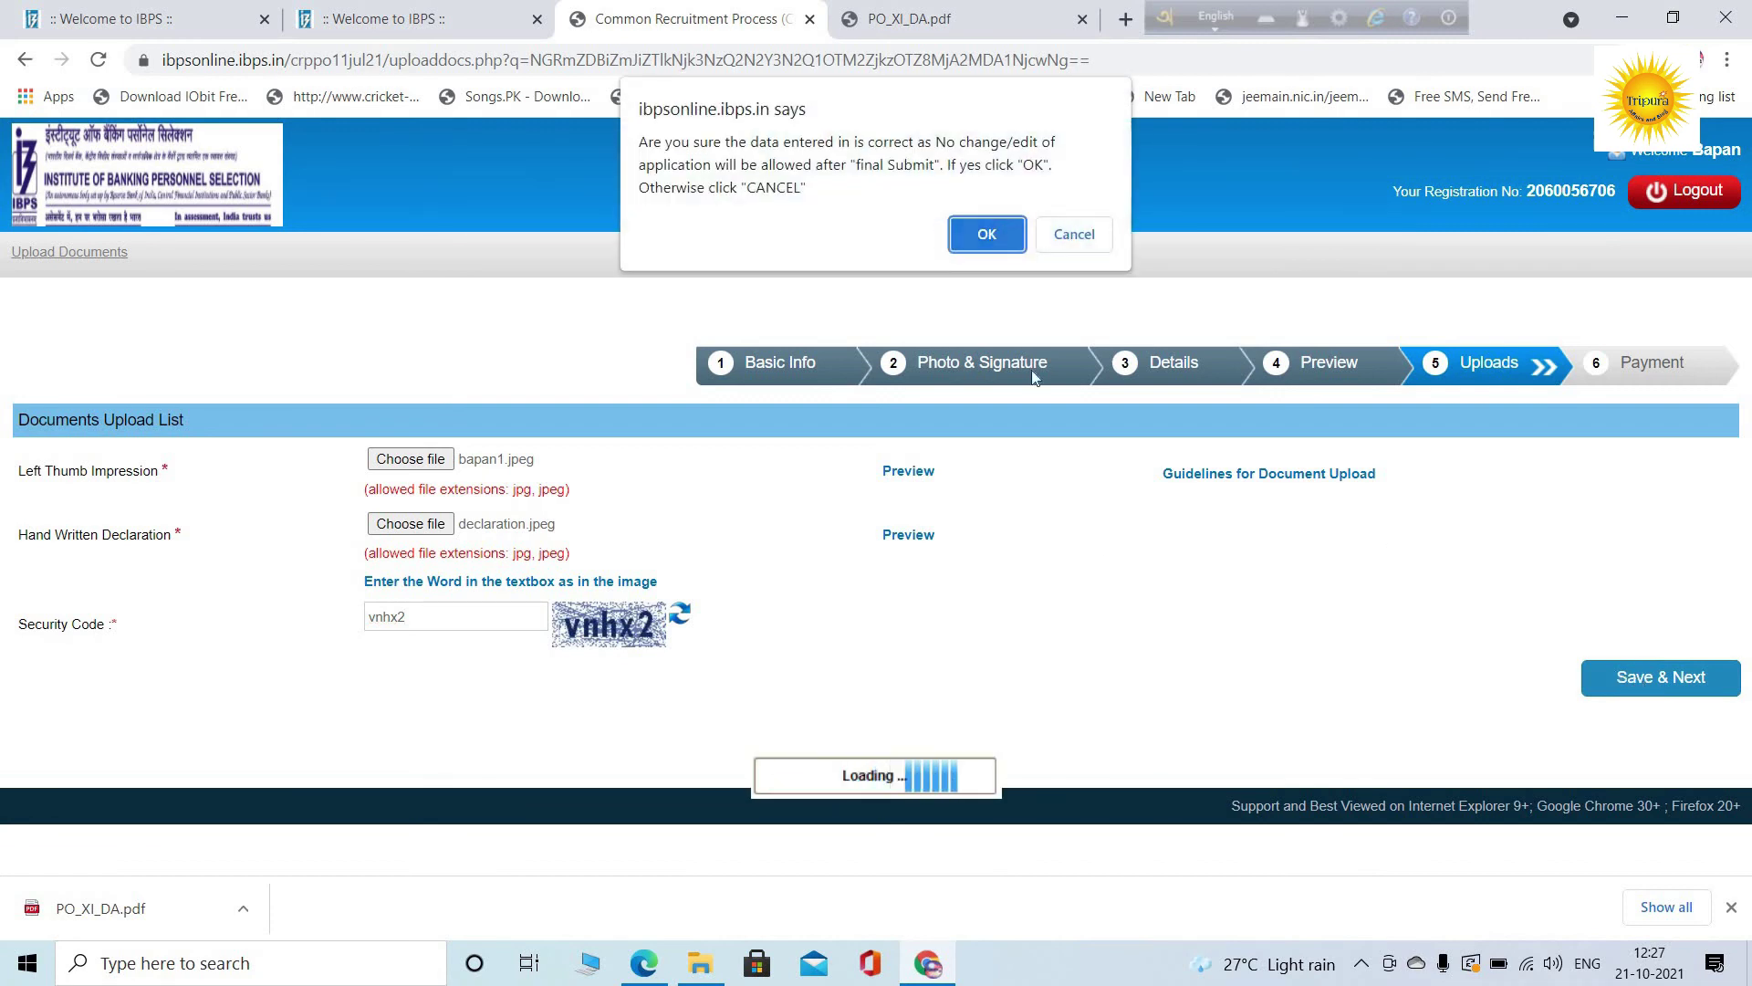
left_click(1008, 235)
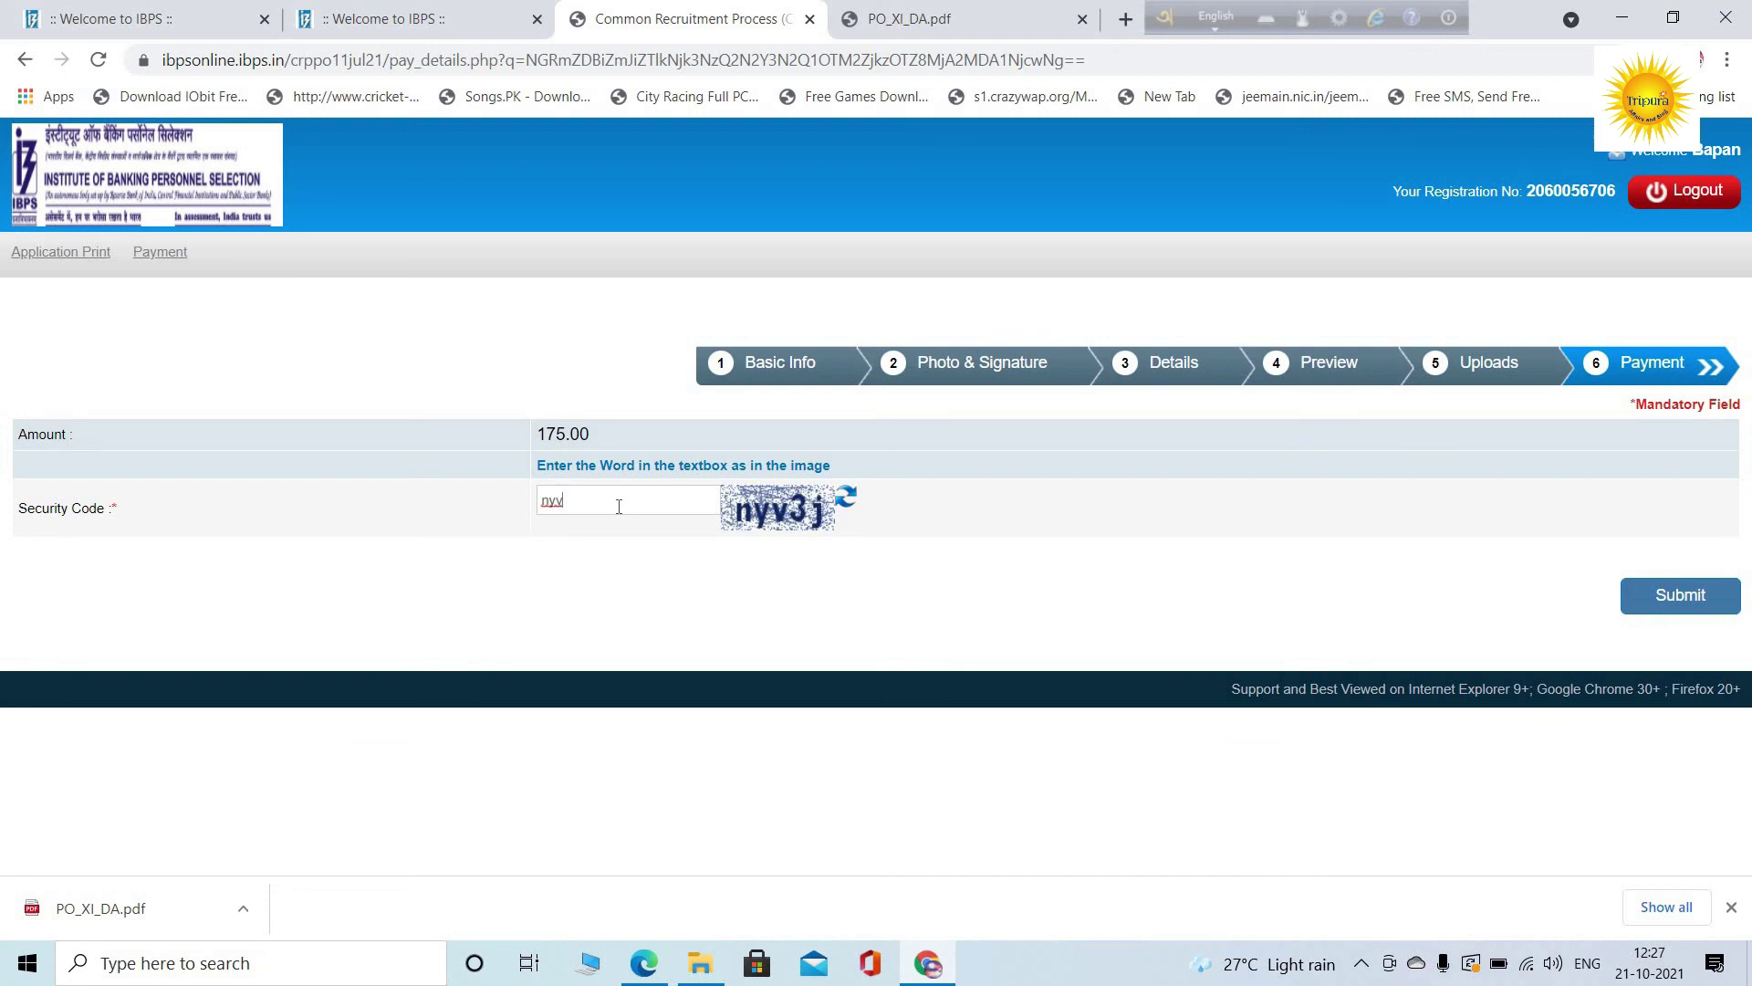
type("3j")
key("Return")
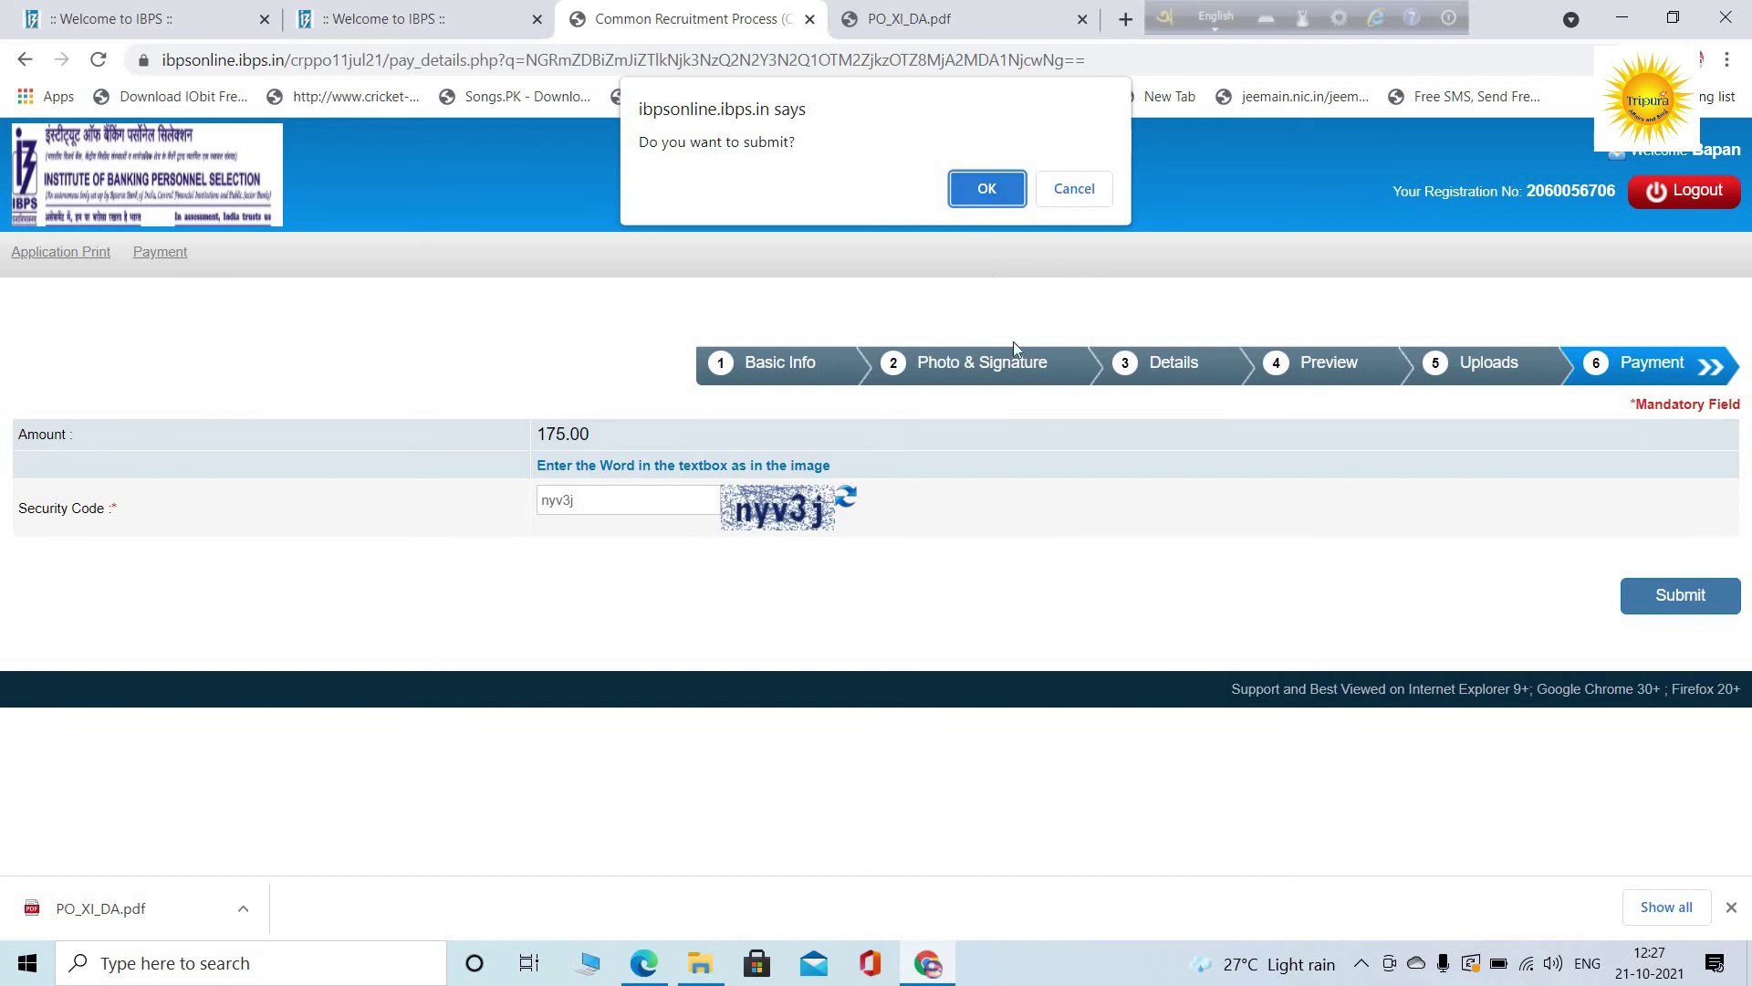
key("Return")
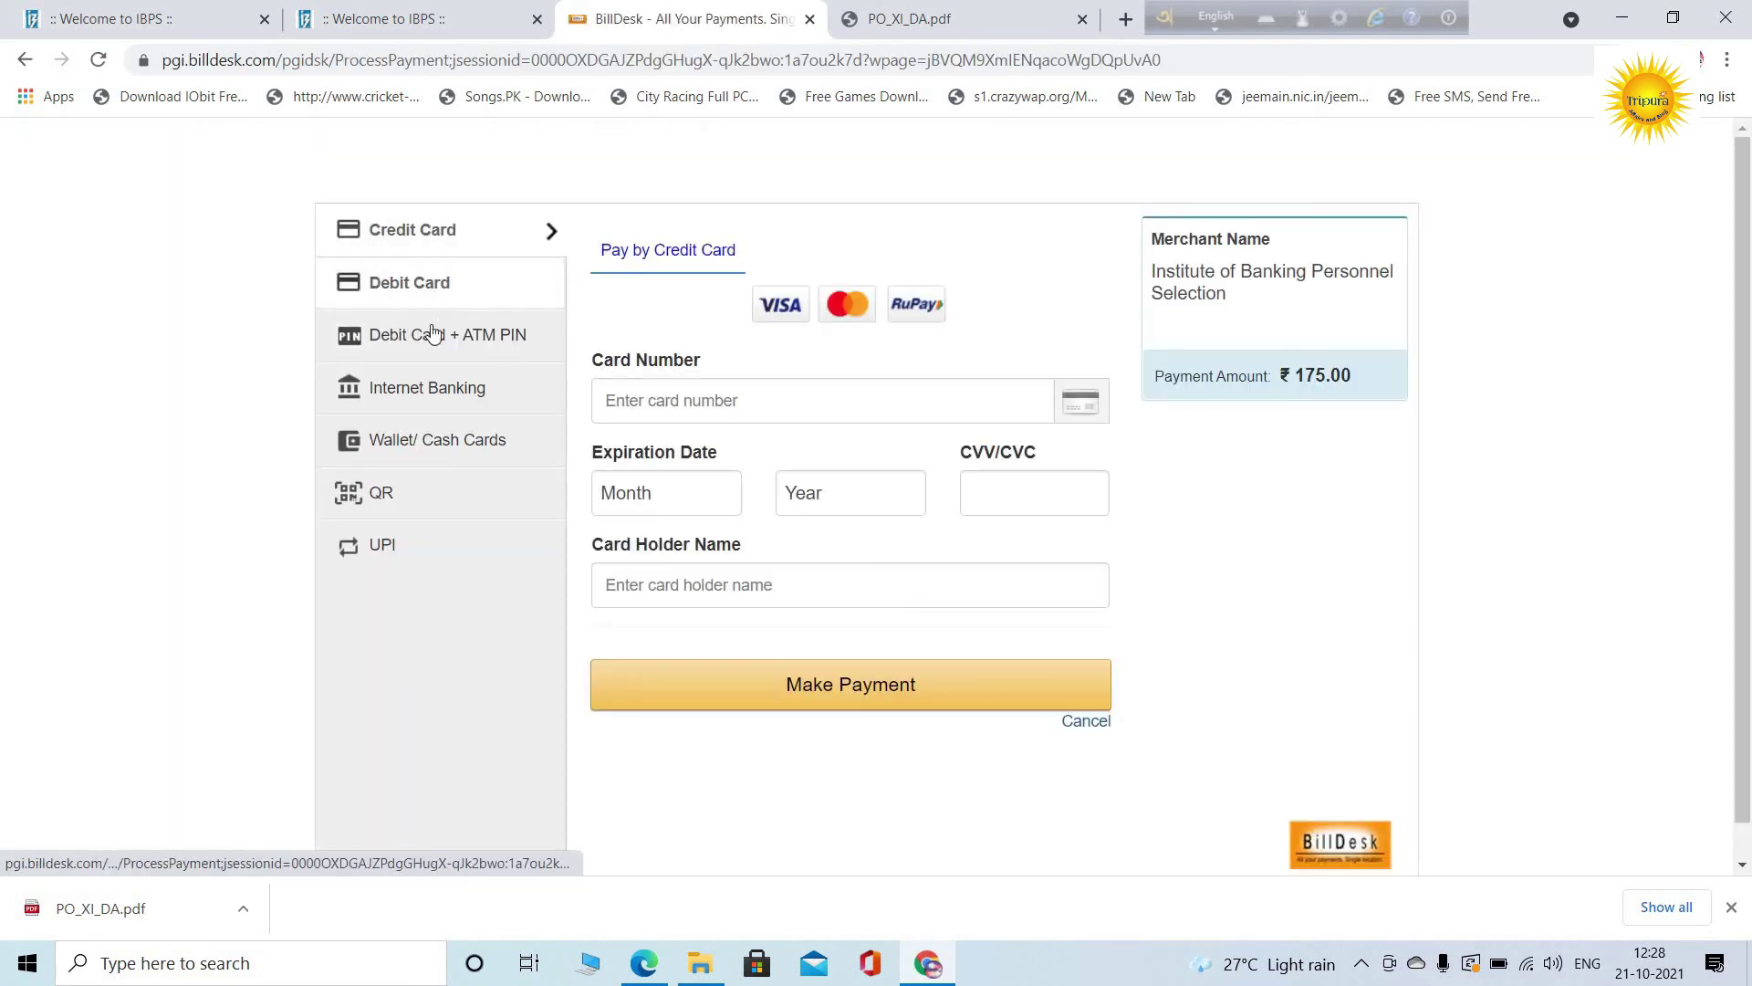
Pay the Rs. 178.62 fee via State Bank of India internet banking, accepting the convenience fee
left_click(431, 389)
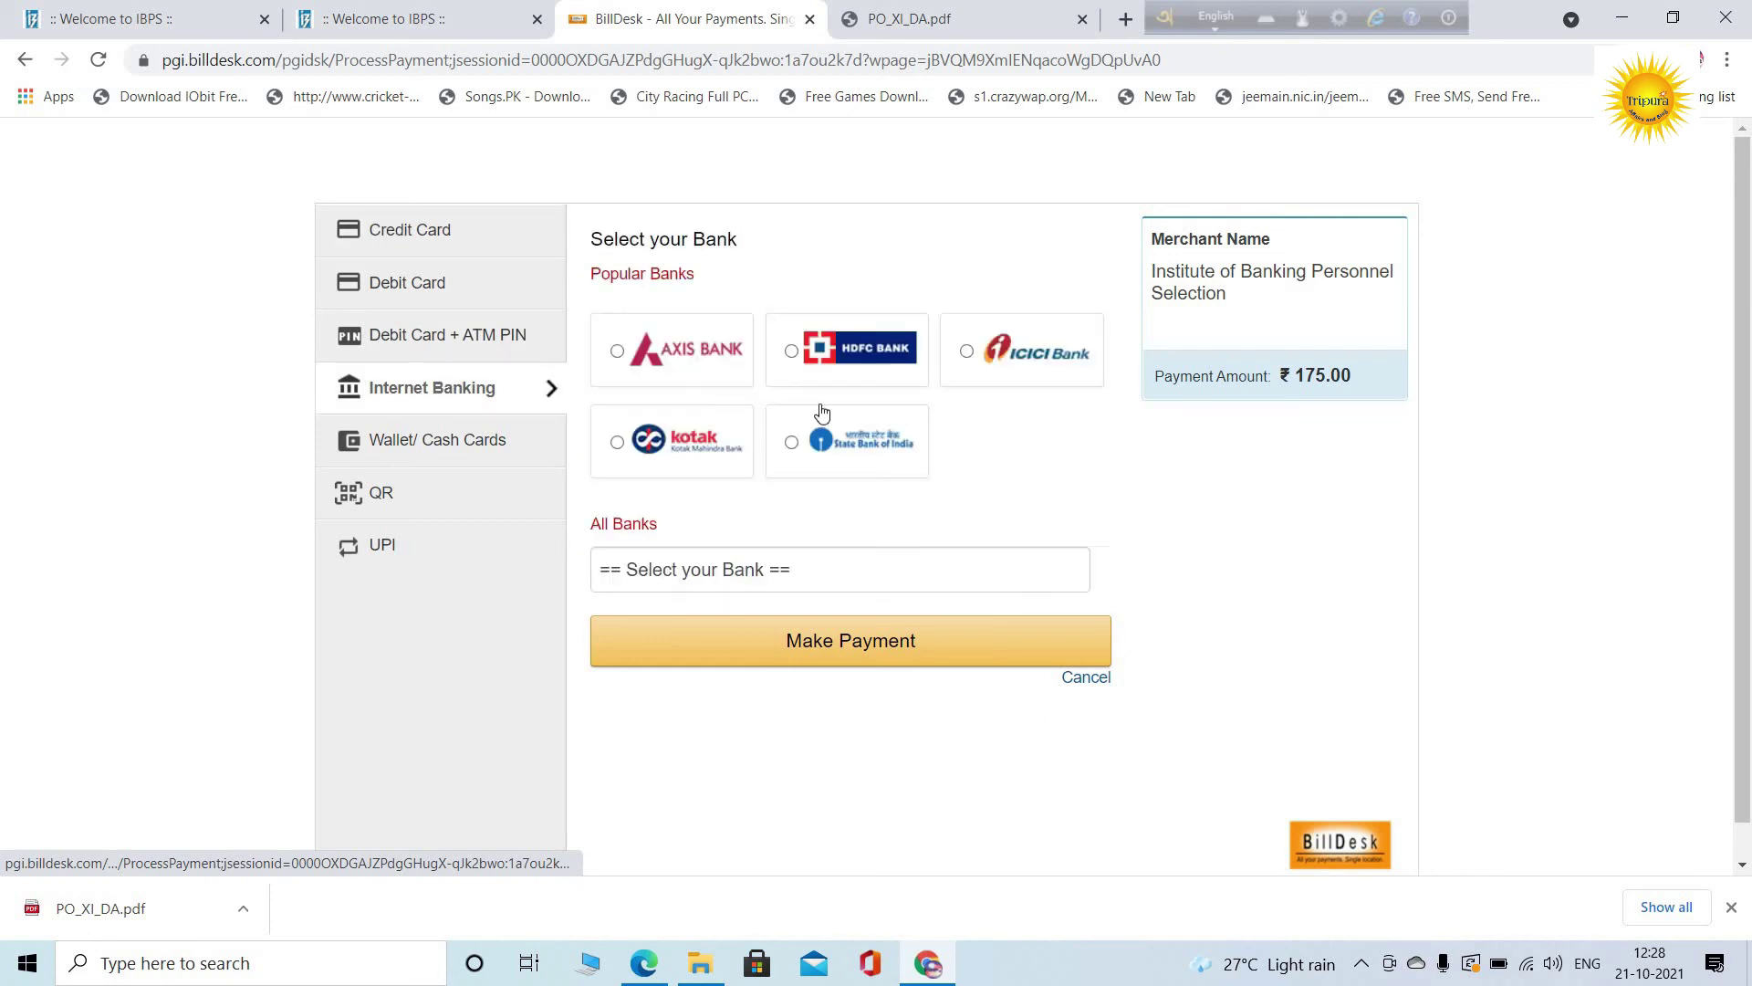
left_click(885, 450)
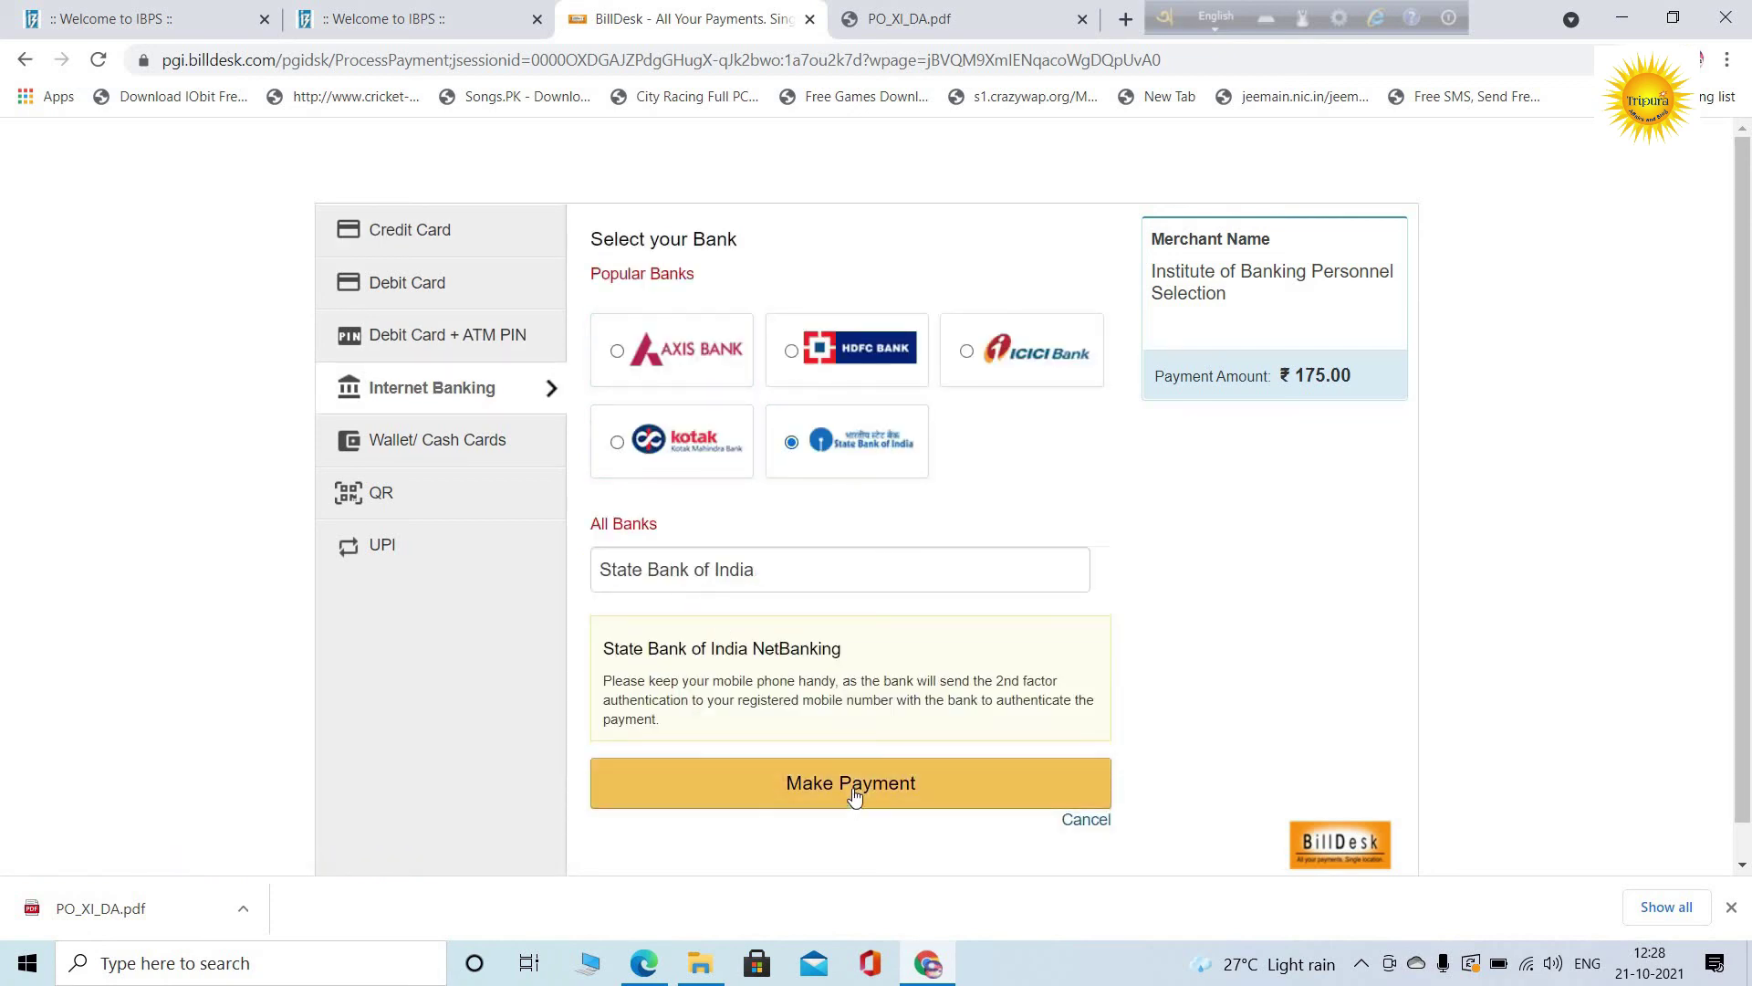
left_click(853, 795)
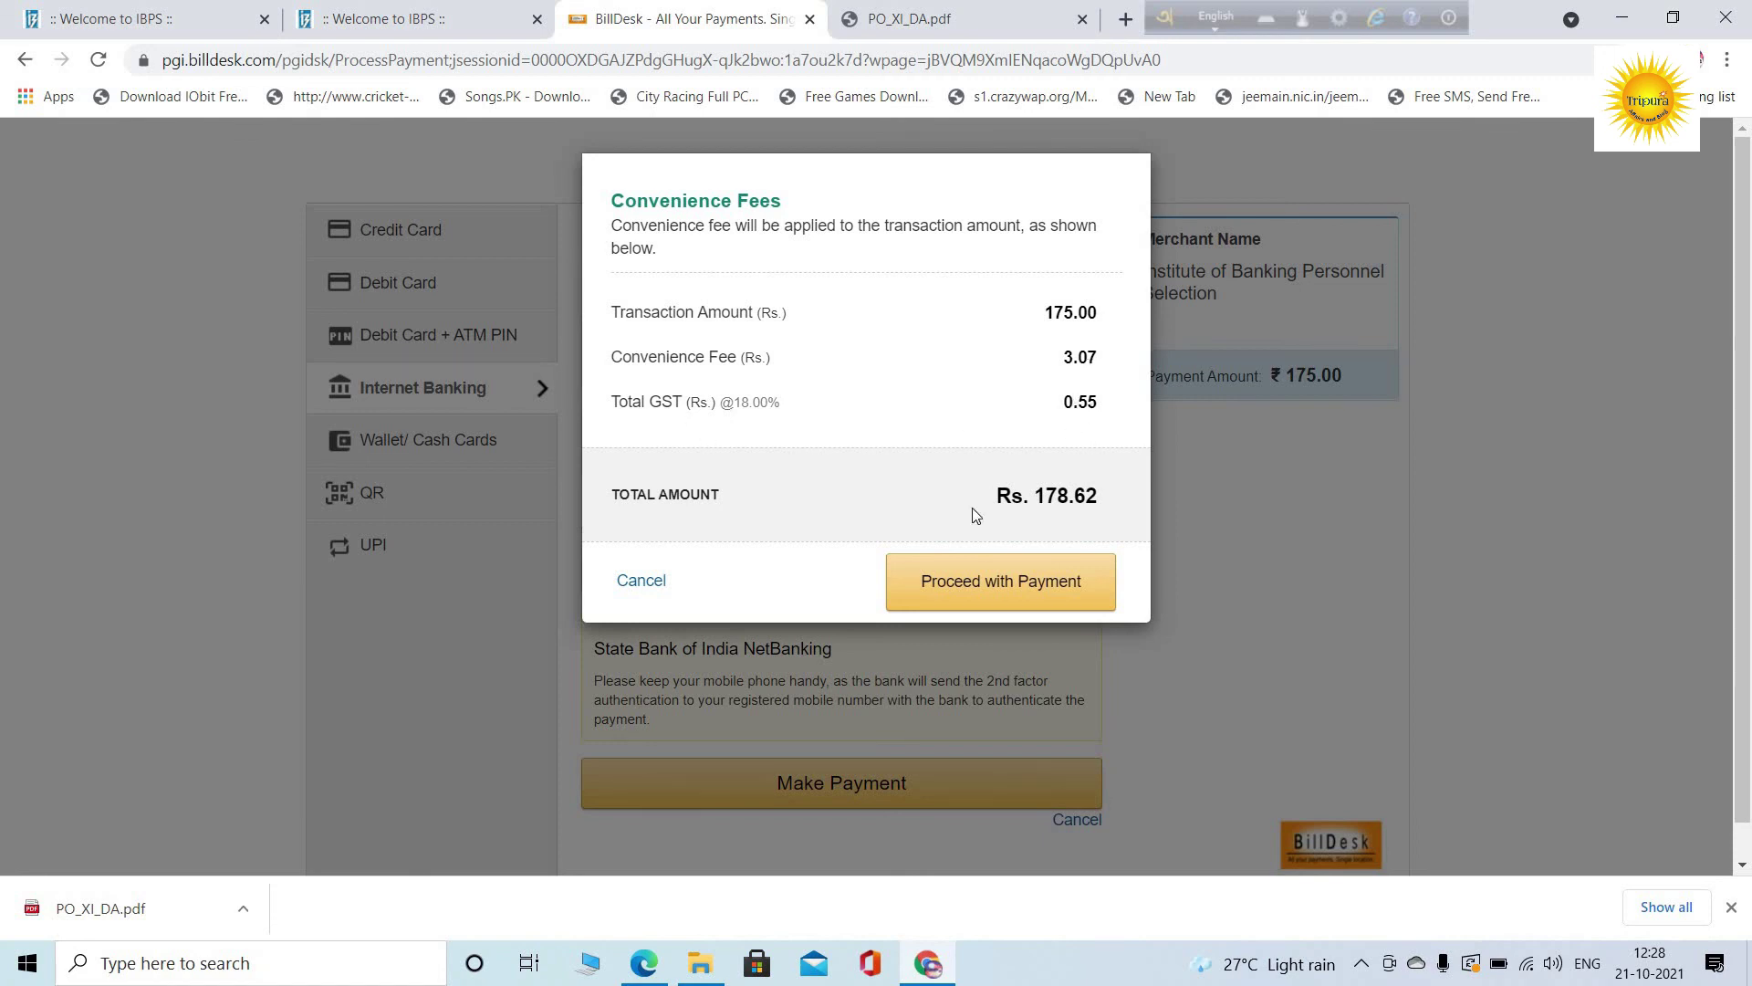
left_click(1007, 590)
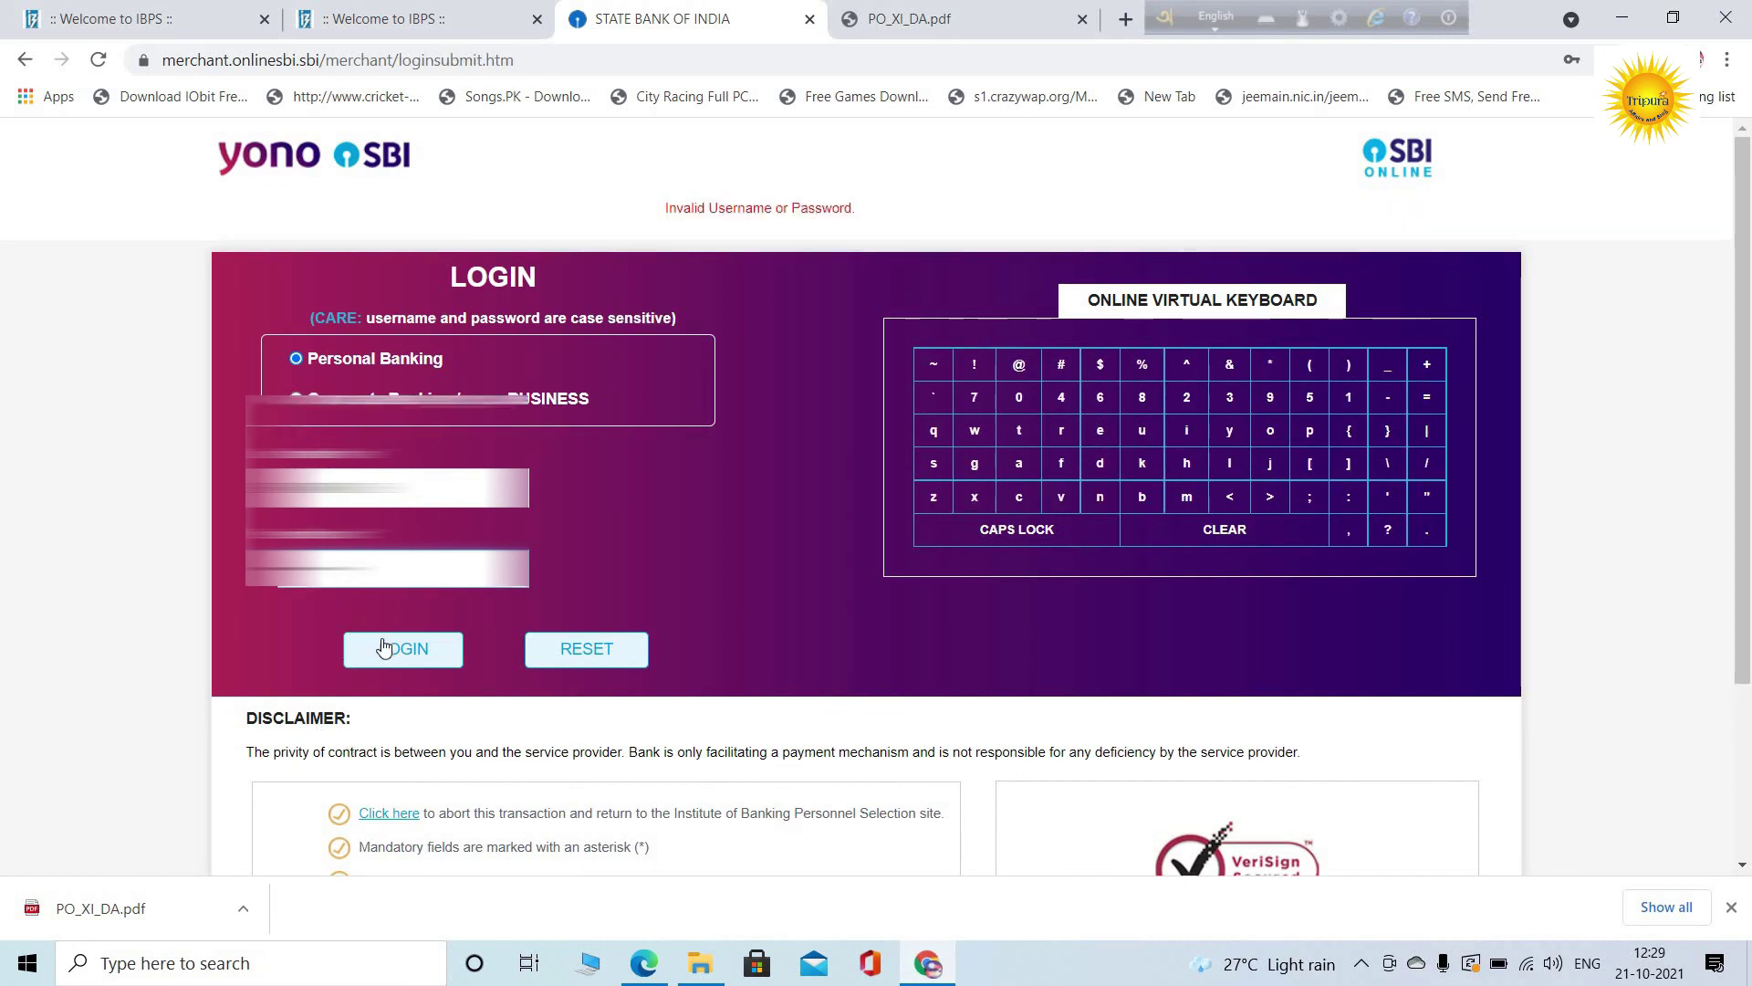
Log in to OnlineSBI and confirm the debit account and IBPS payment details
left_click(385, 648)
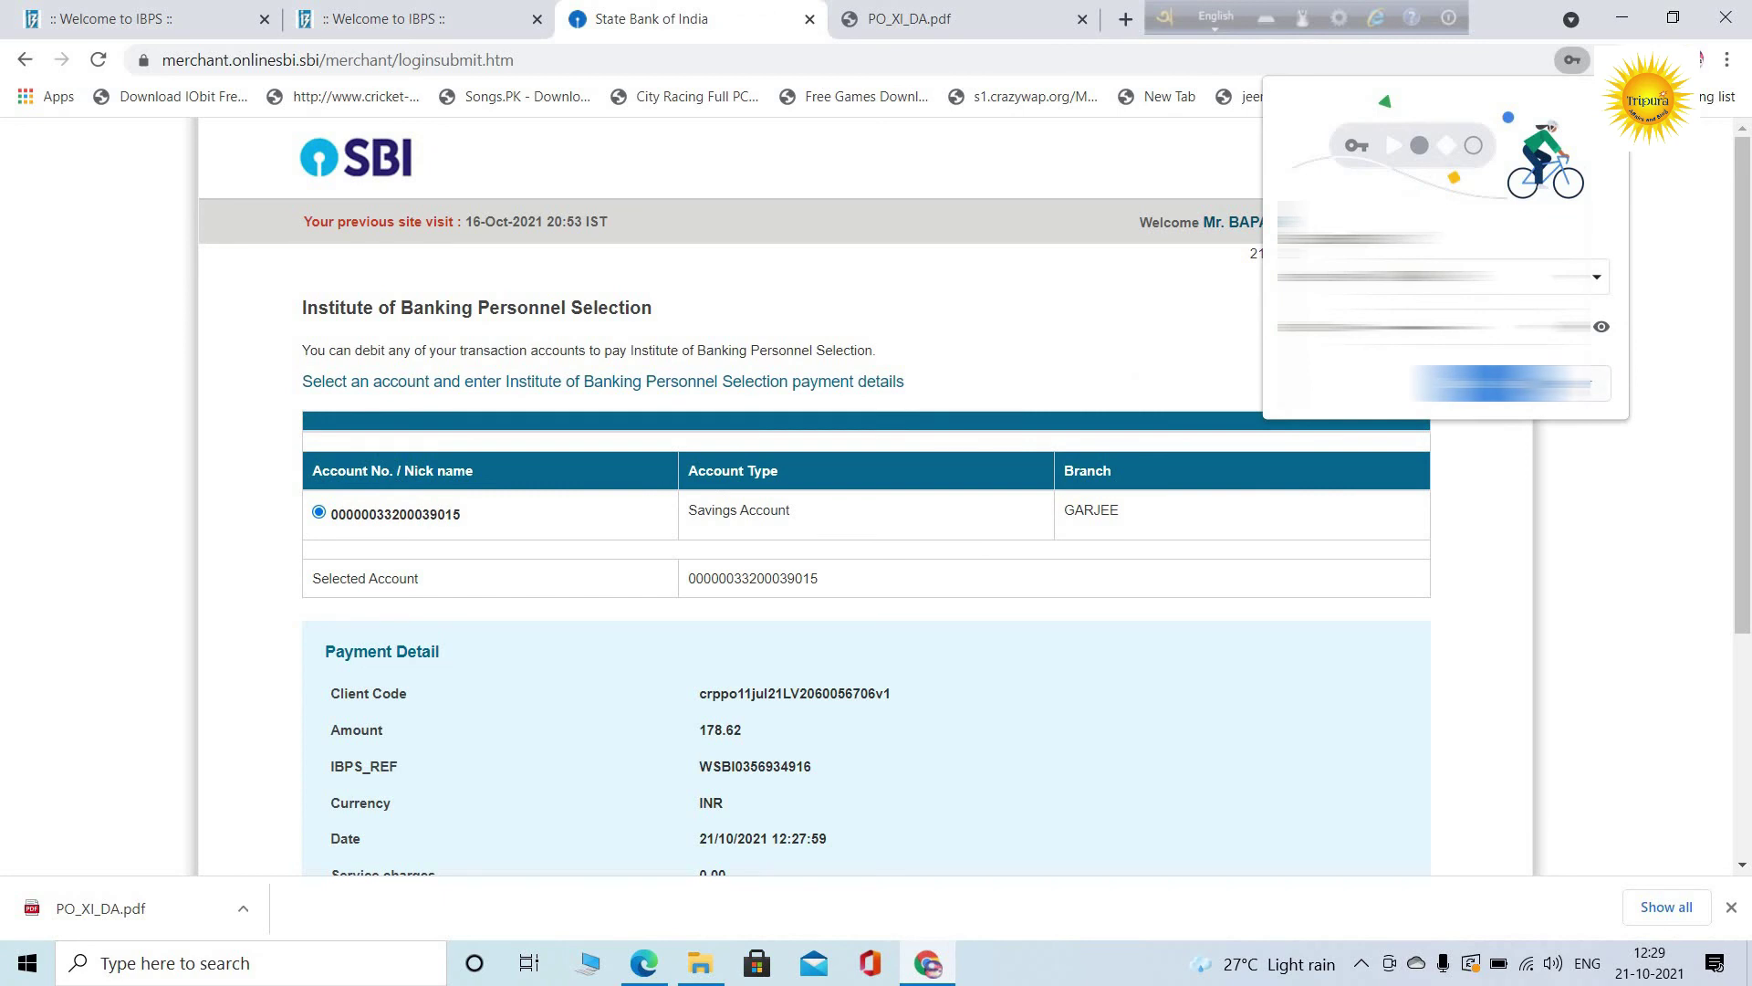
left_click(1511, 384)
scroll(786, 645, "down", 4)
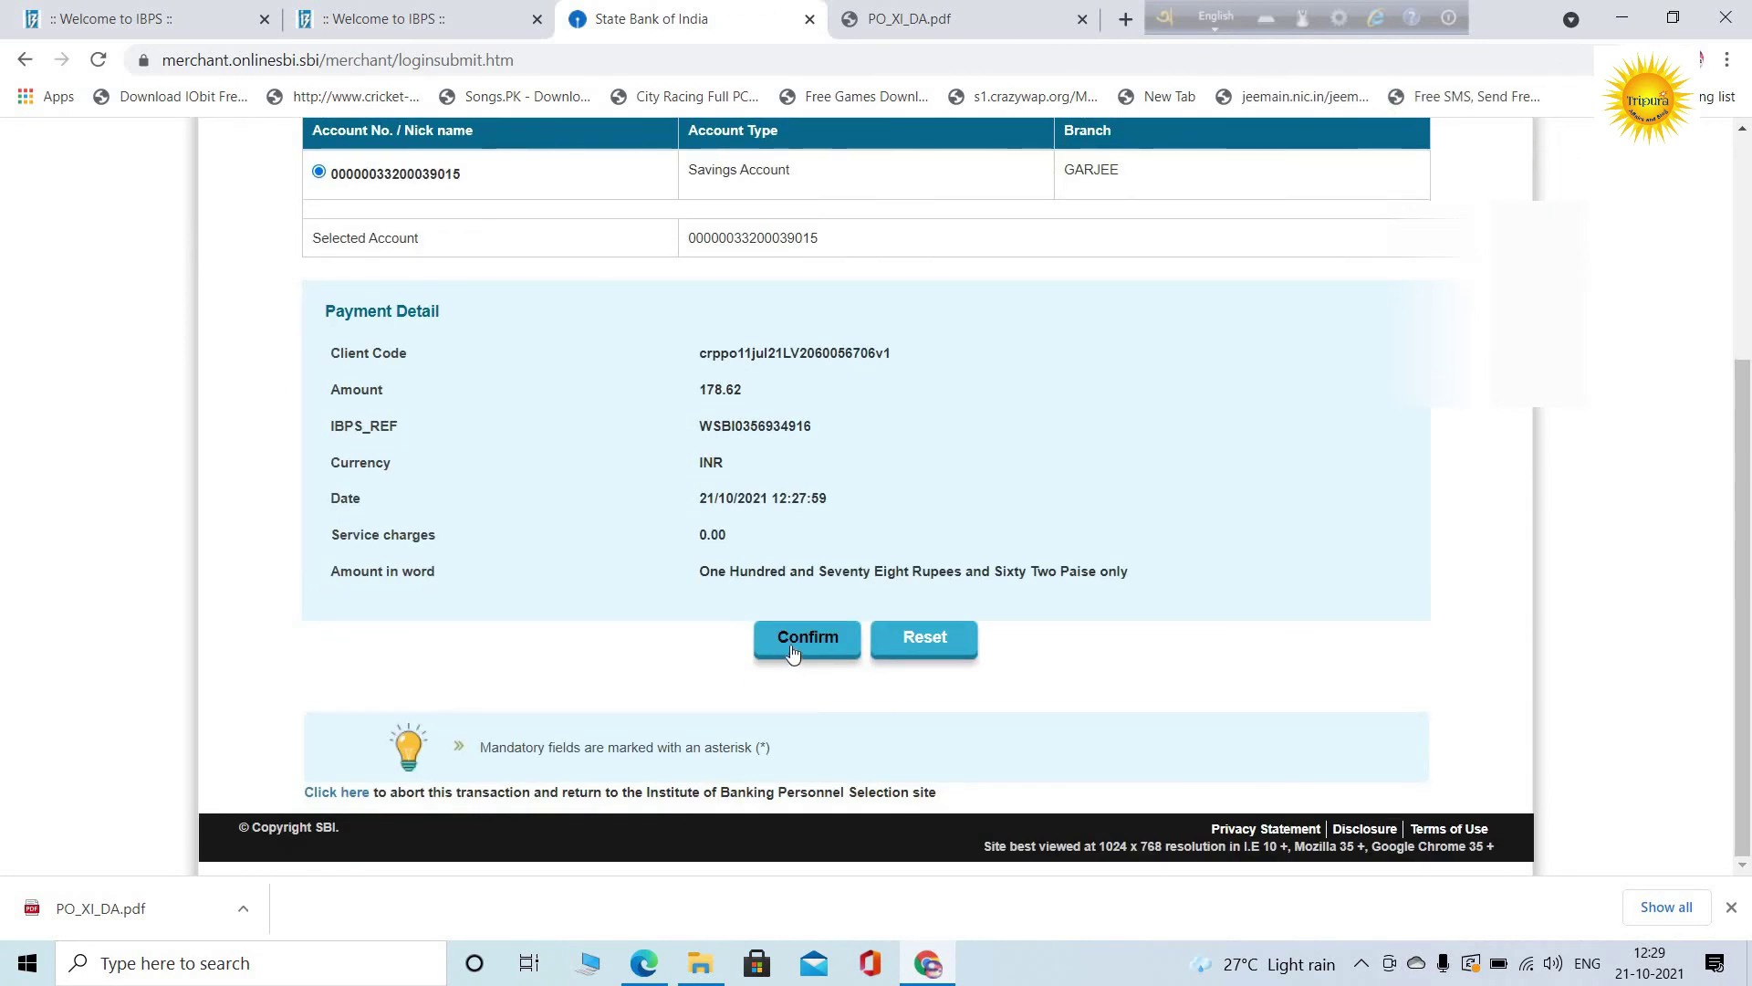
left_click(790, 646)
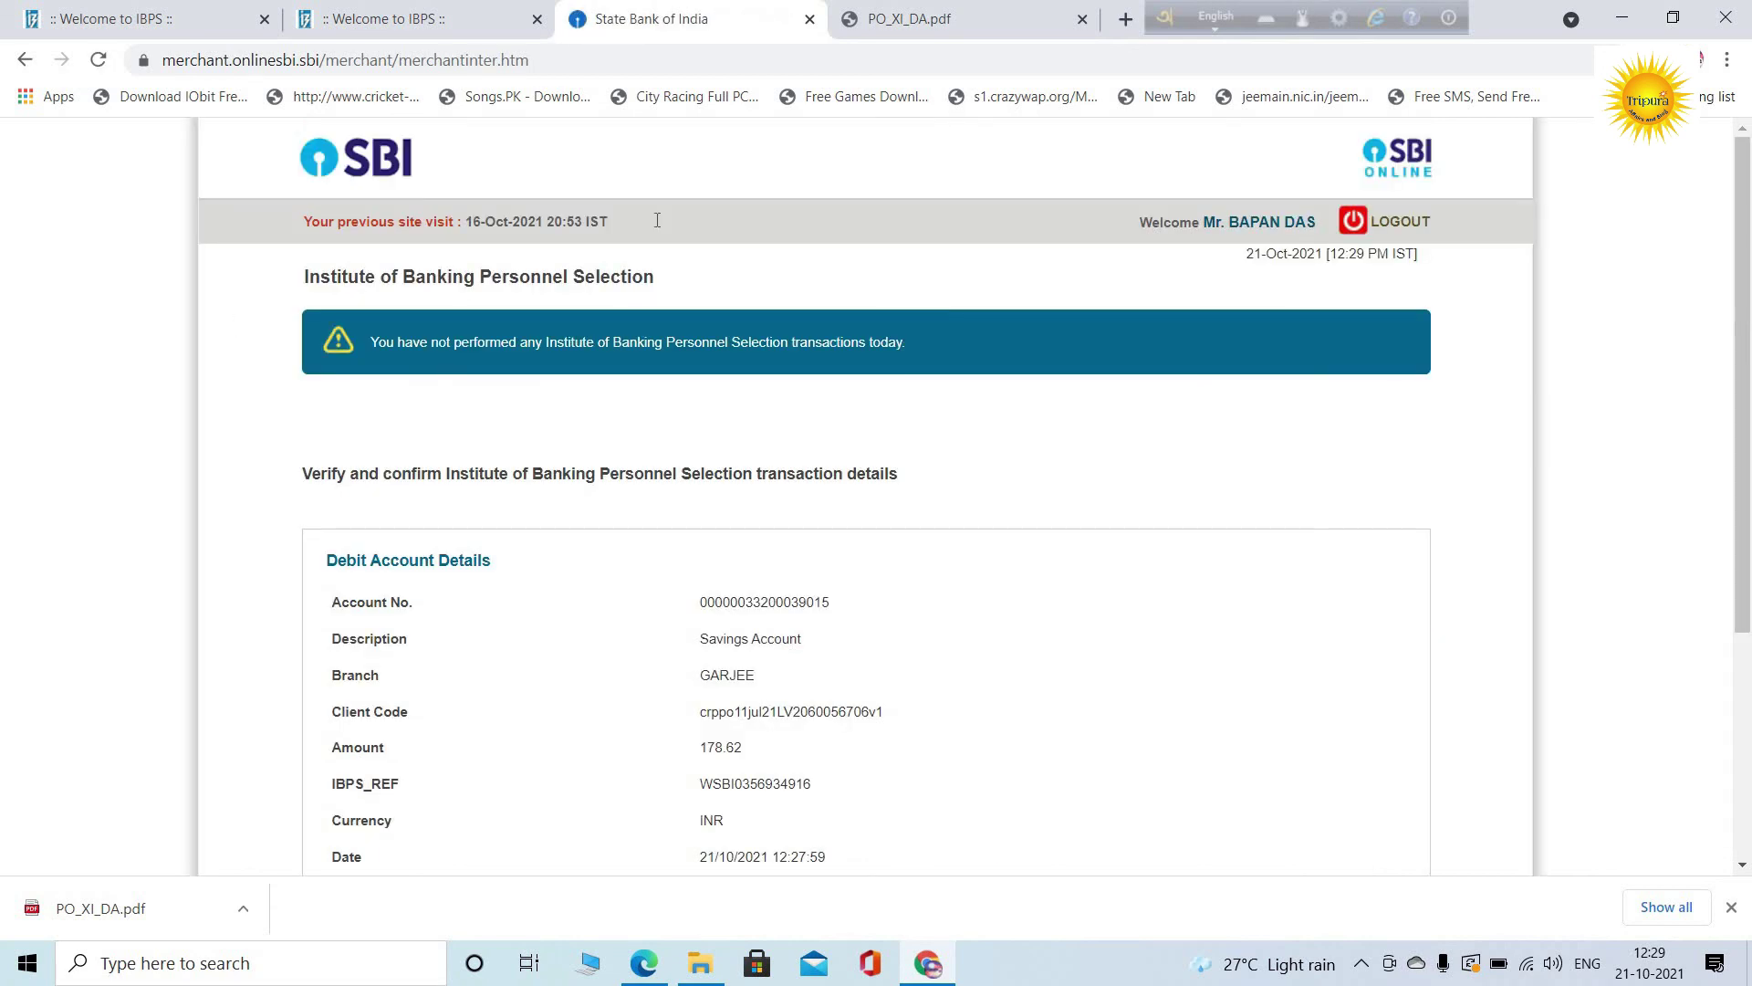
scroll(784, 374, "down", 4)
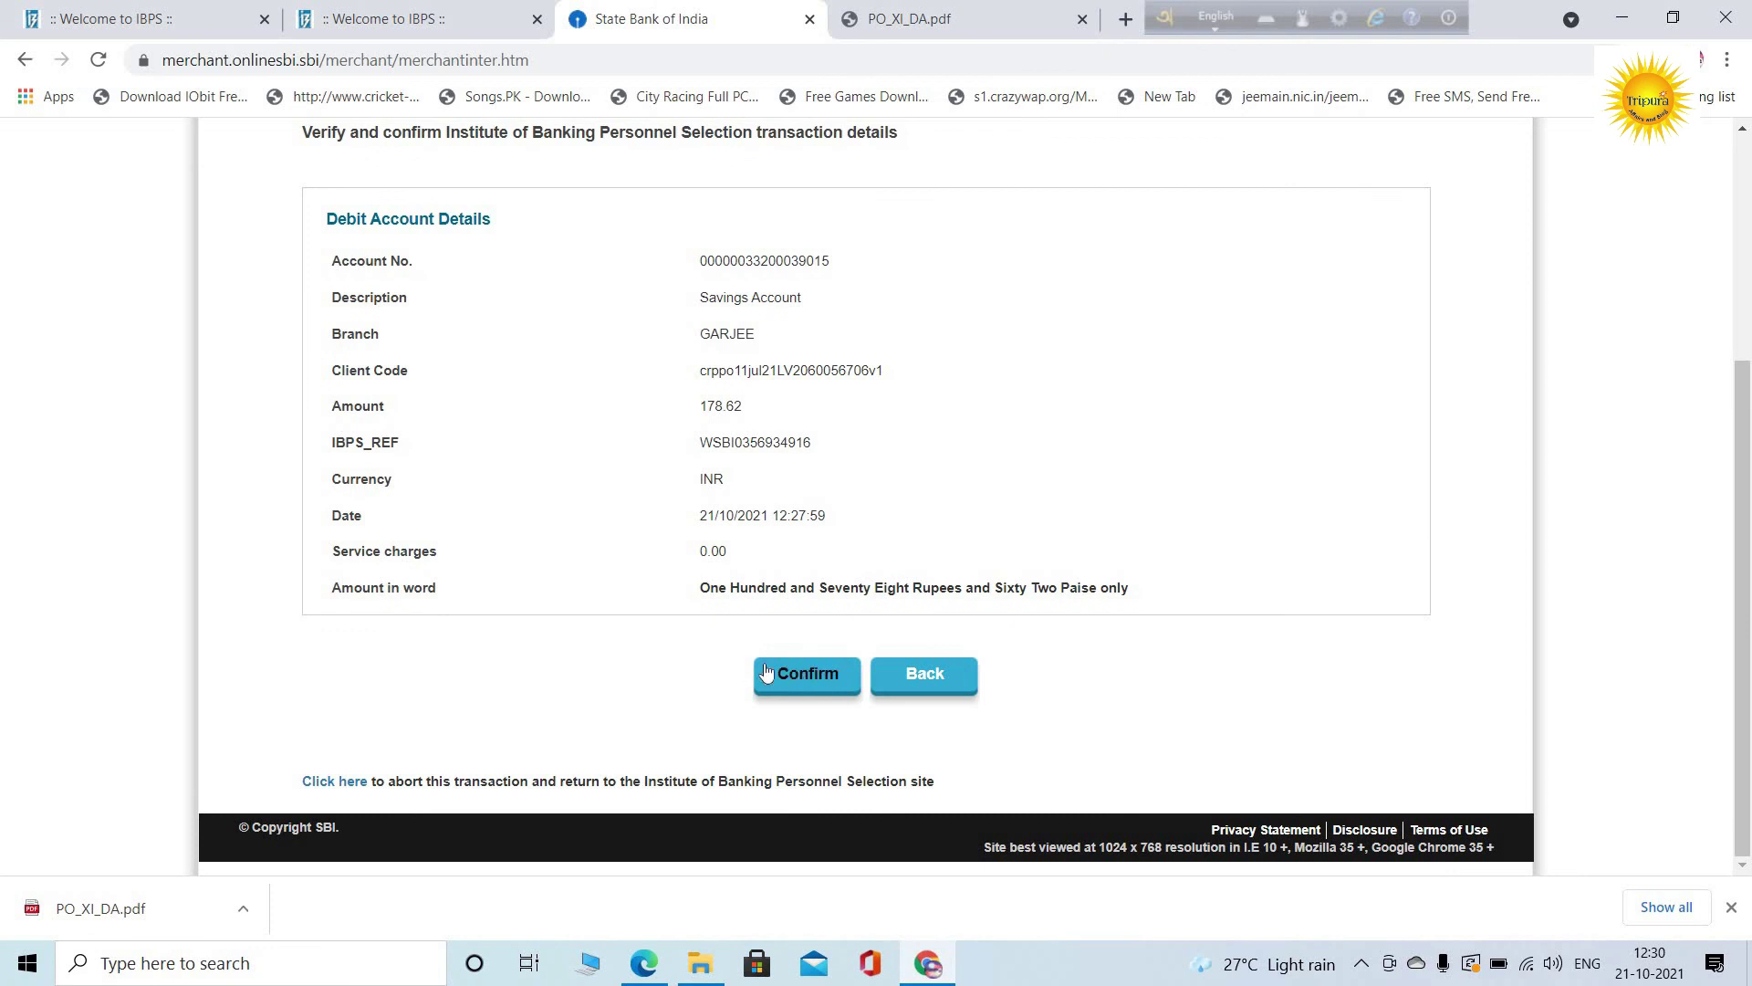
left_click(778, 676)
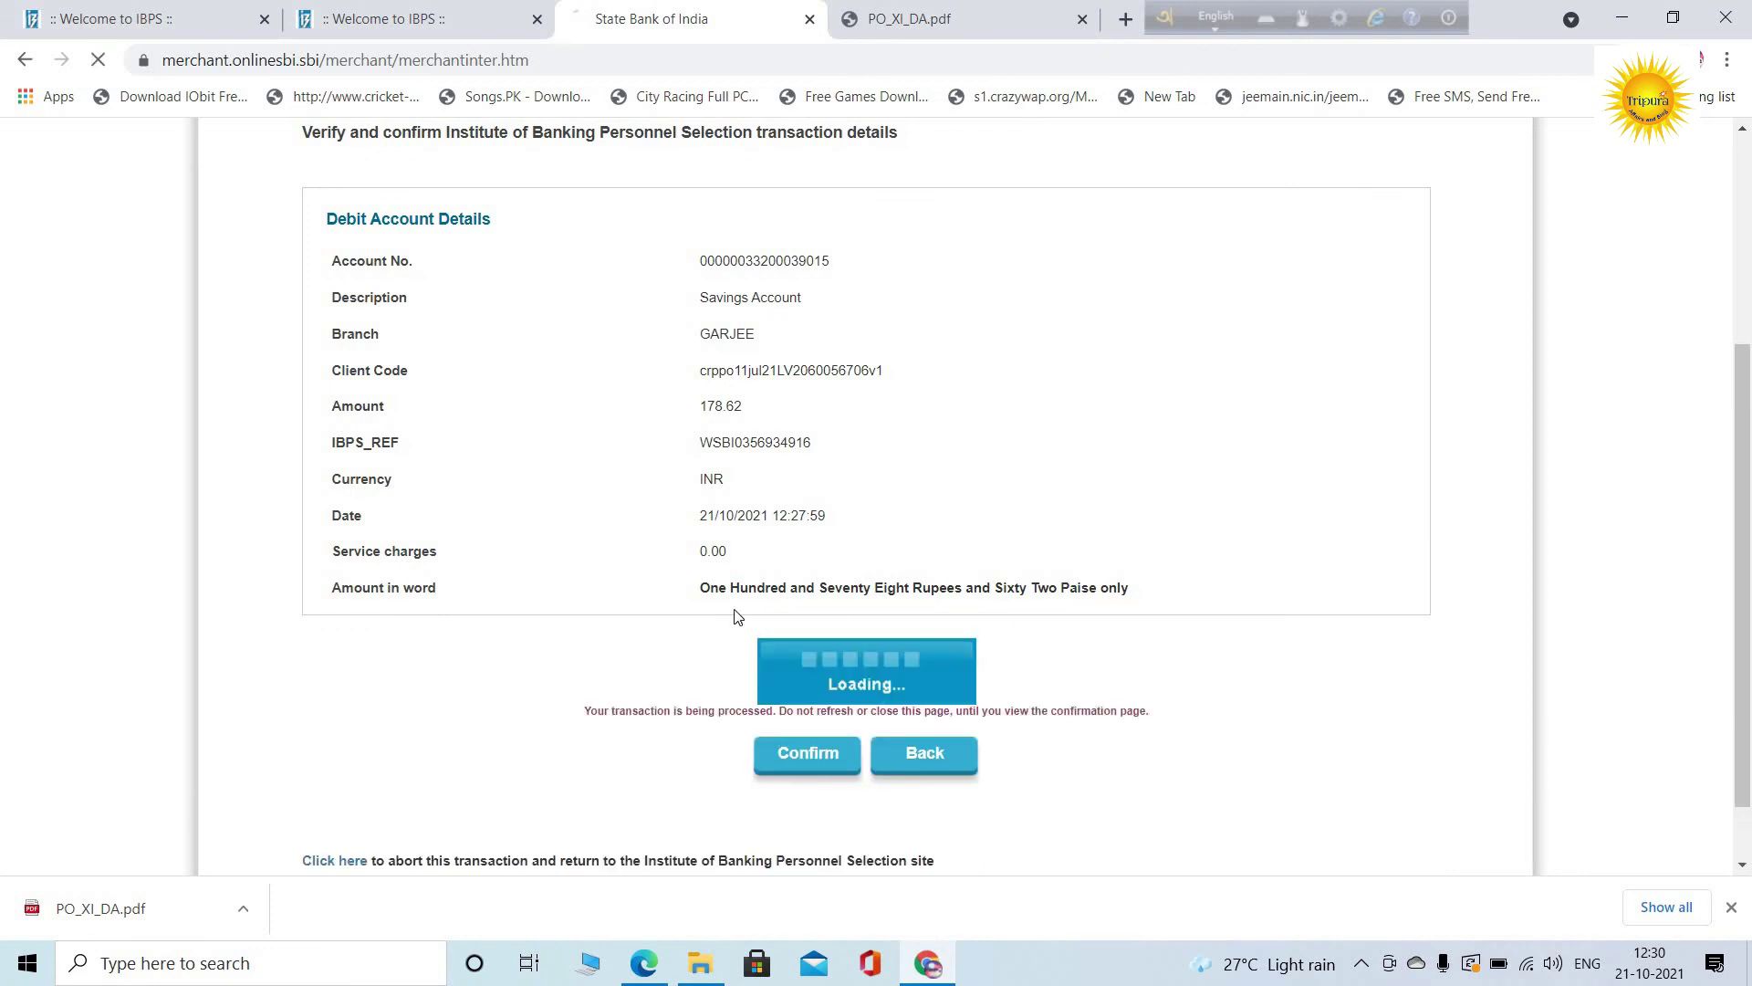
Authorise the INR 178.62 payment with the high security SMS password
left_click(838, 493)
type("***")
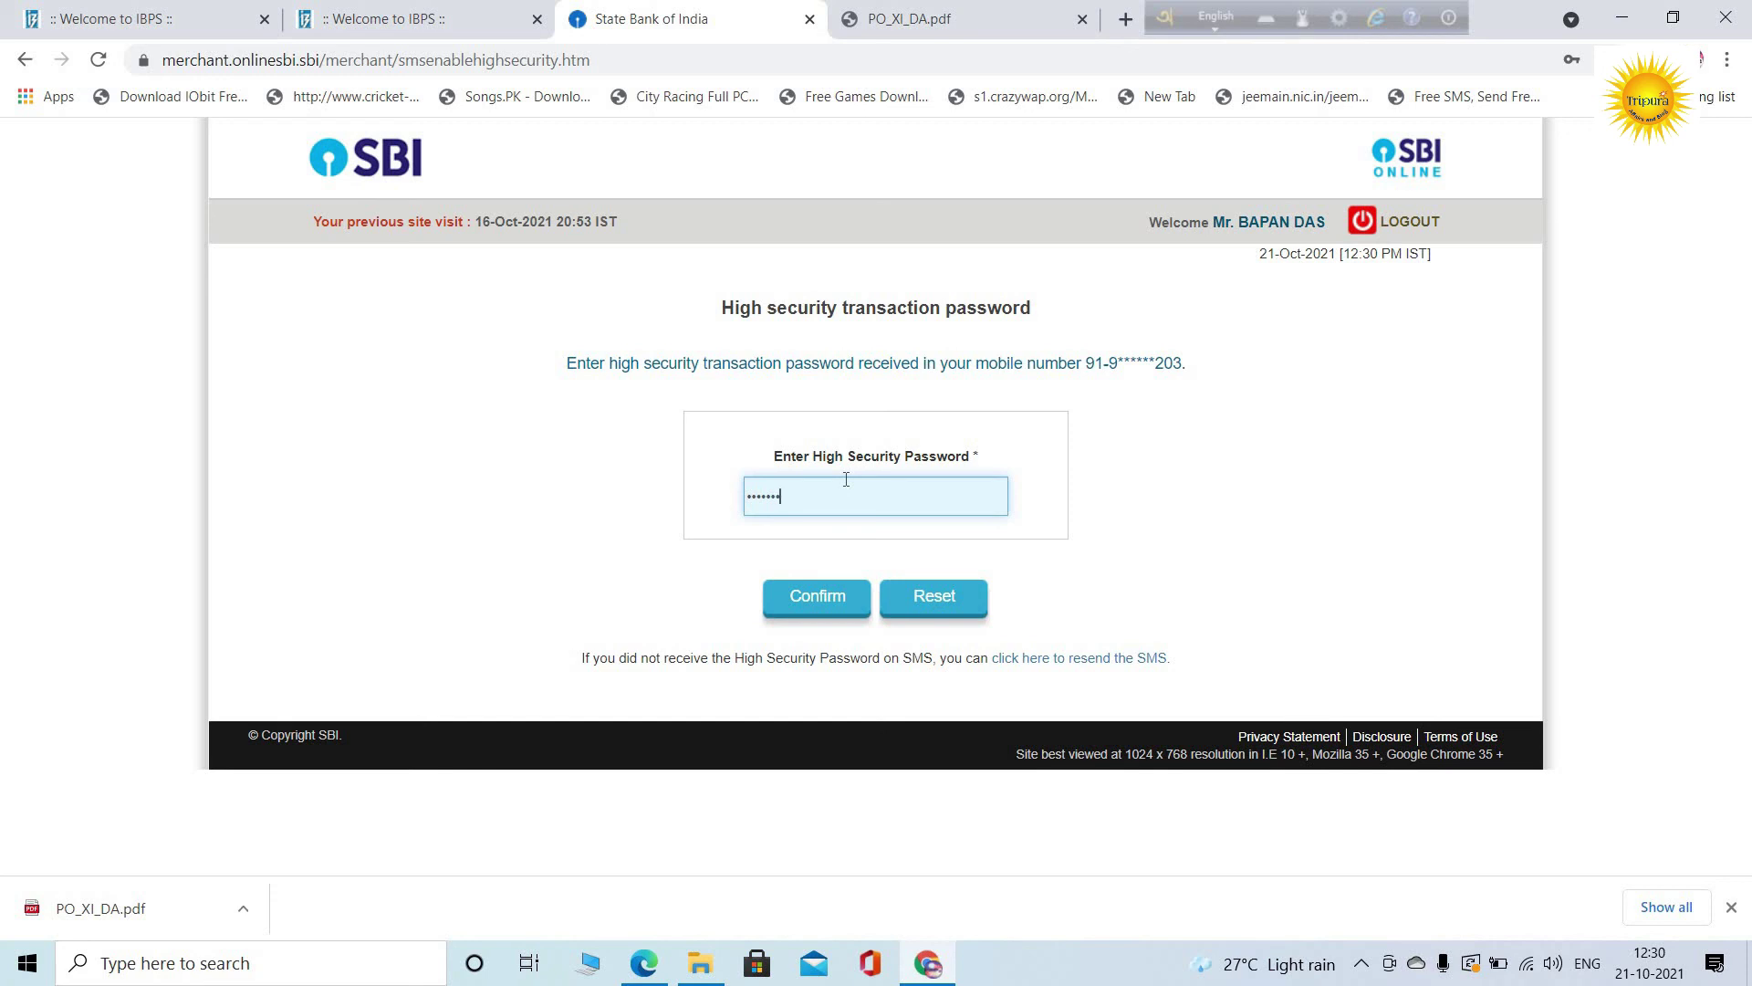
left_click(815, 596)
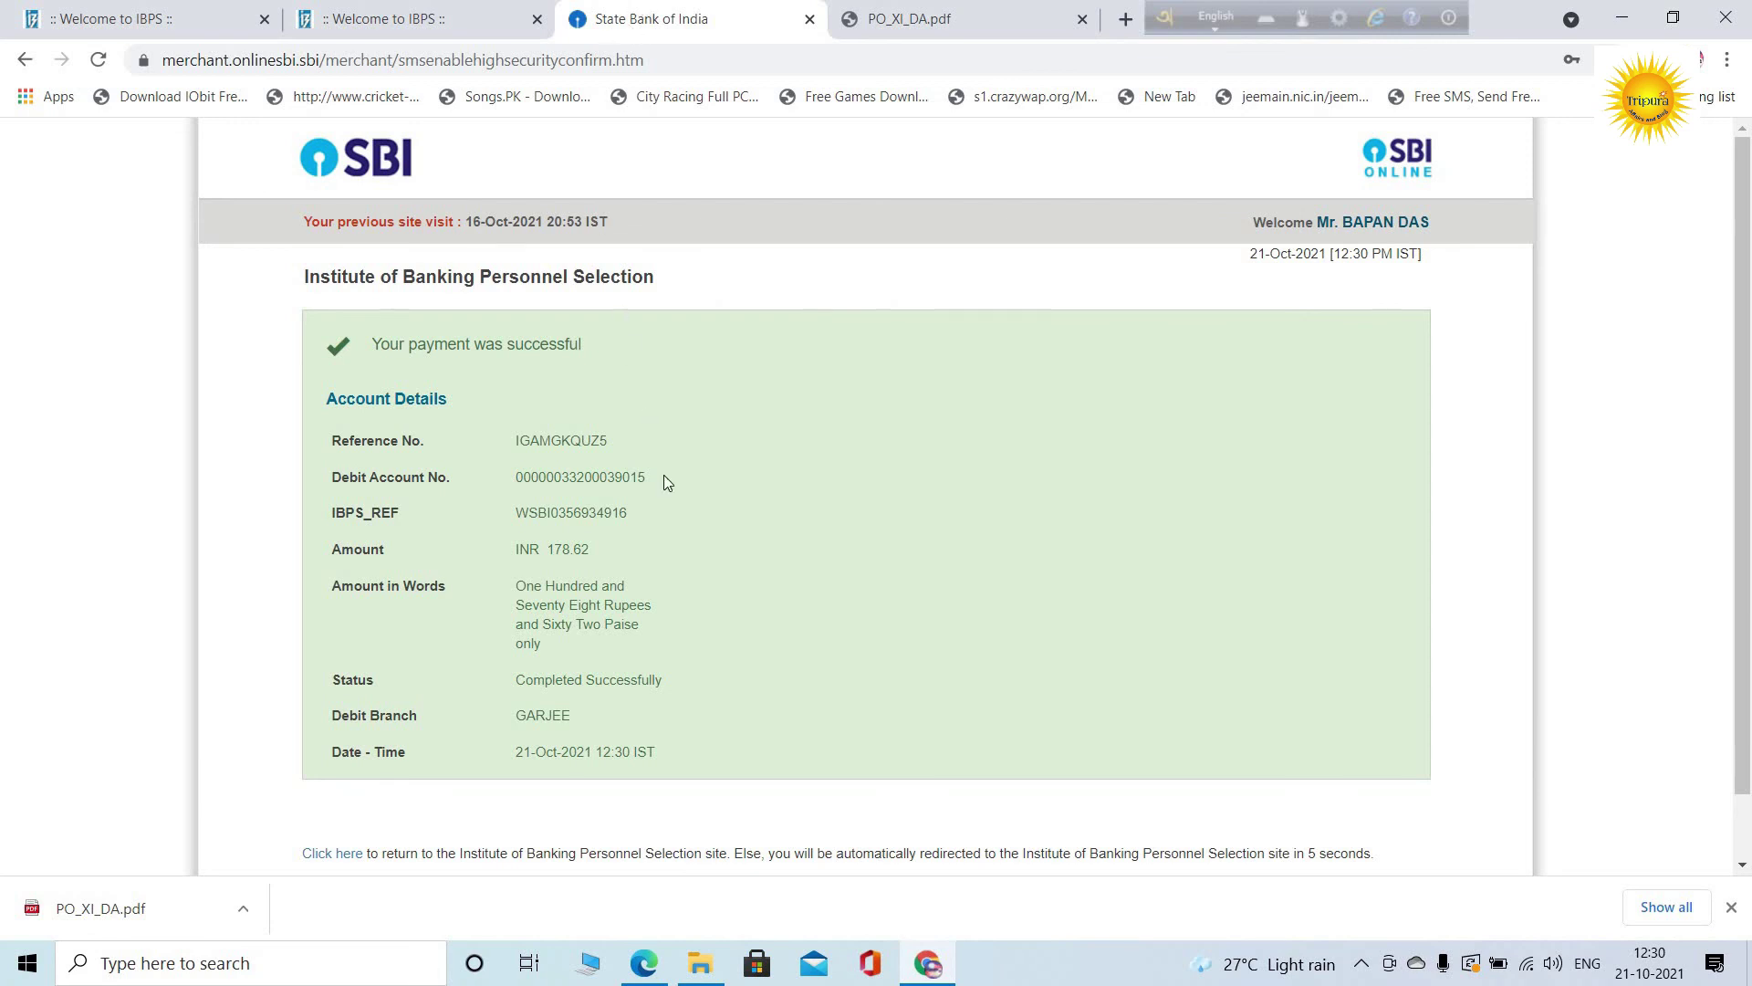
scroll(653, 456, "down", 1)
scroll(501, 423, "up", 1)
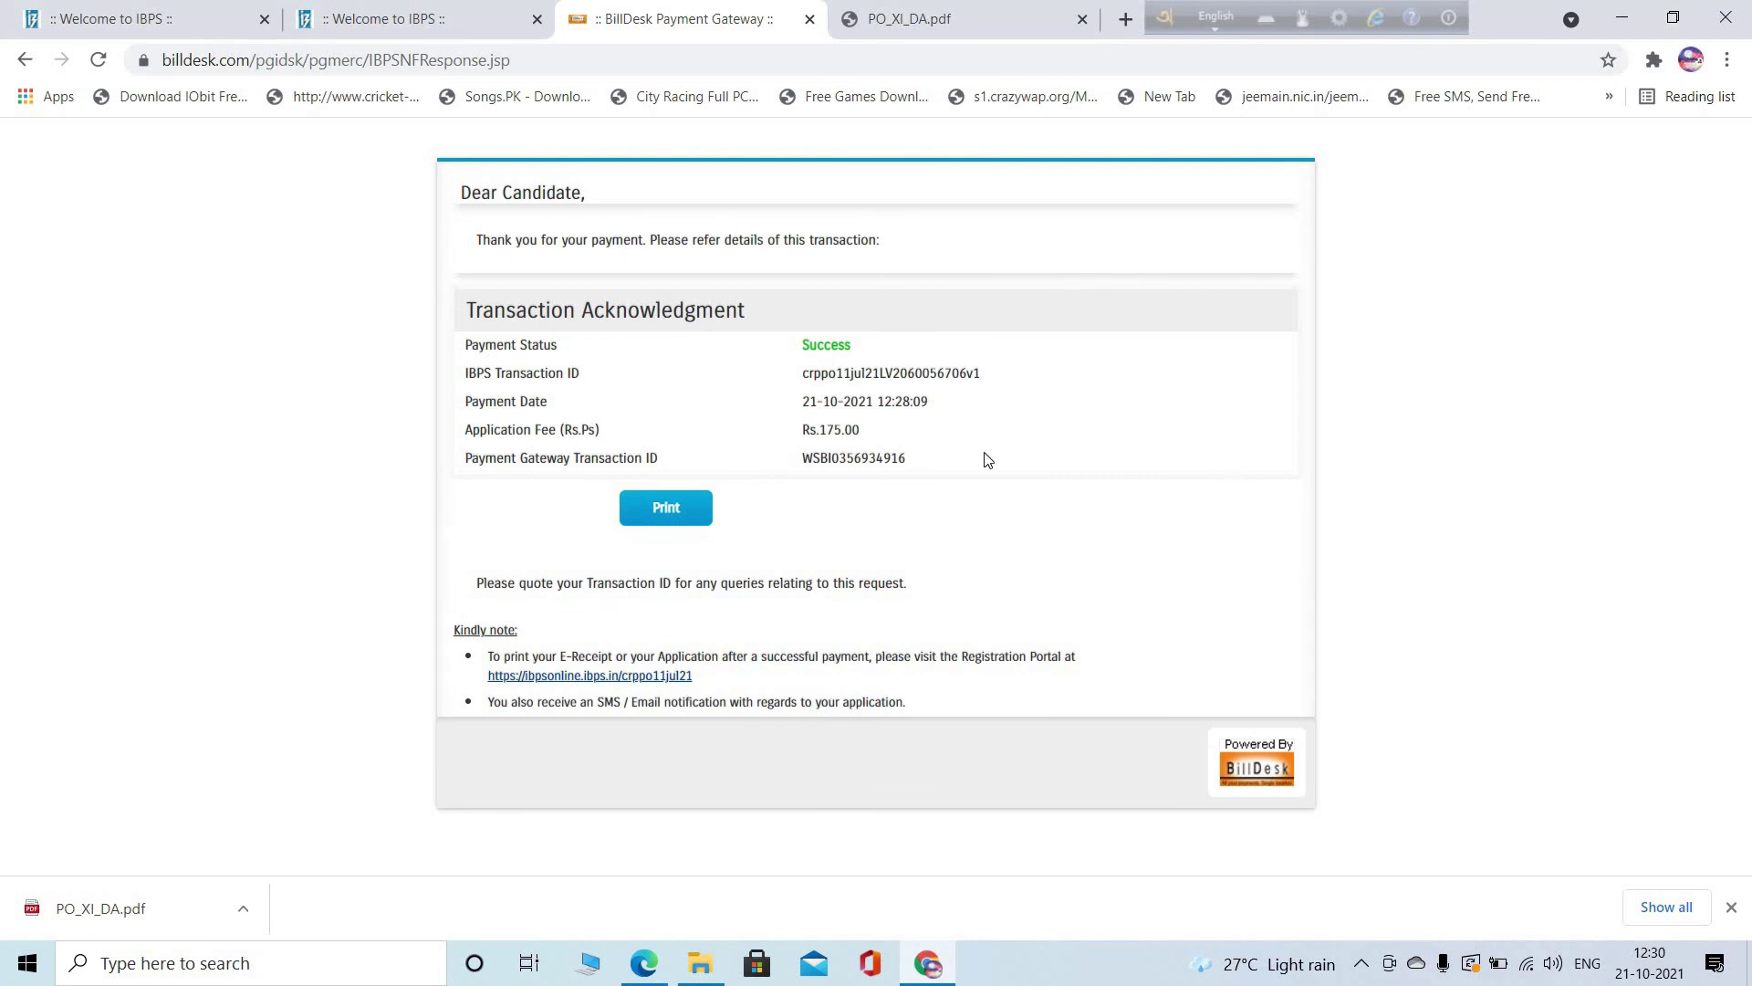
Print the Success acknowledgment to PDF as 'IBPSBANK FEE' in My Document
left_click(692, 498)
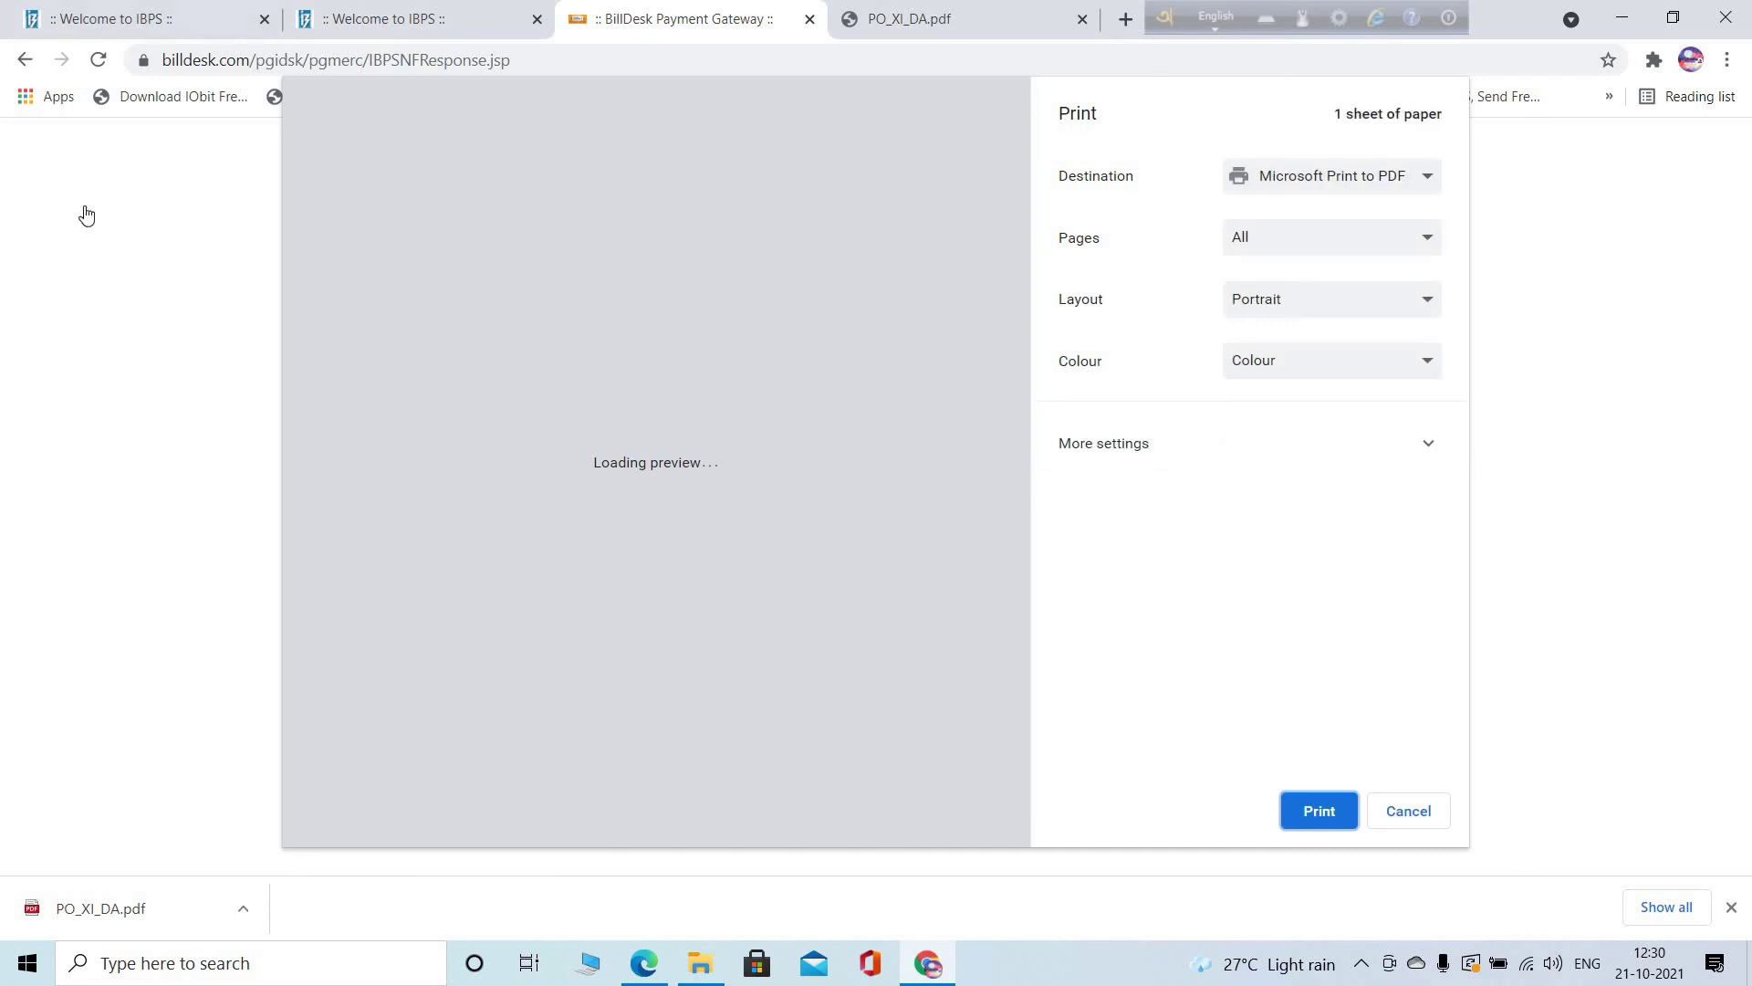
left_click(1319, 814)
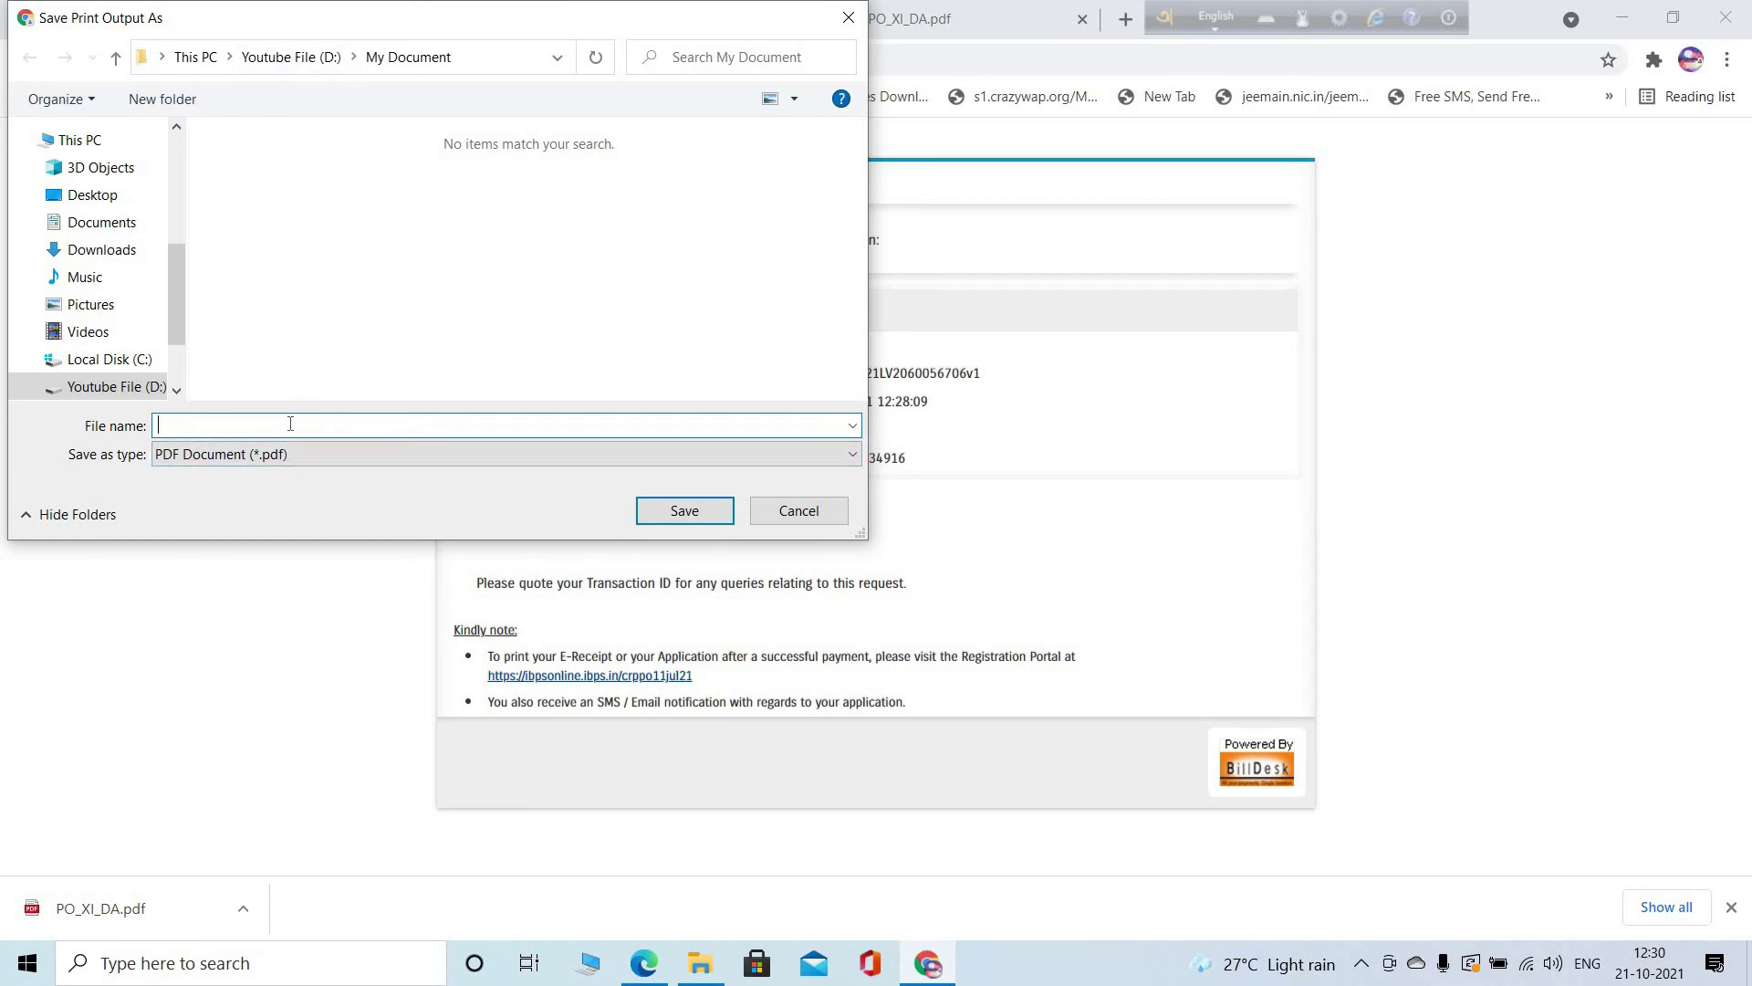
type("BANK")
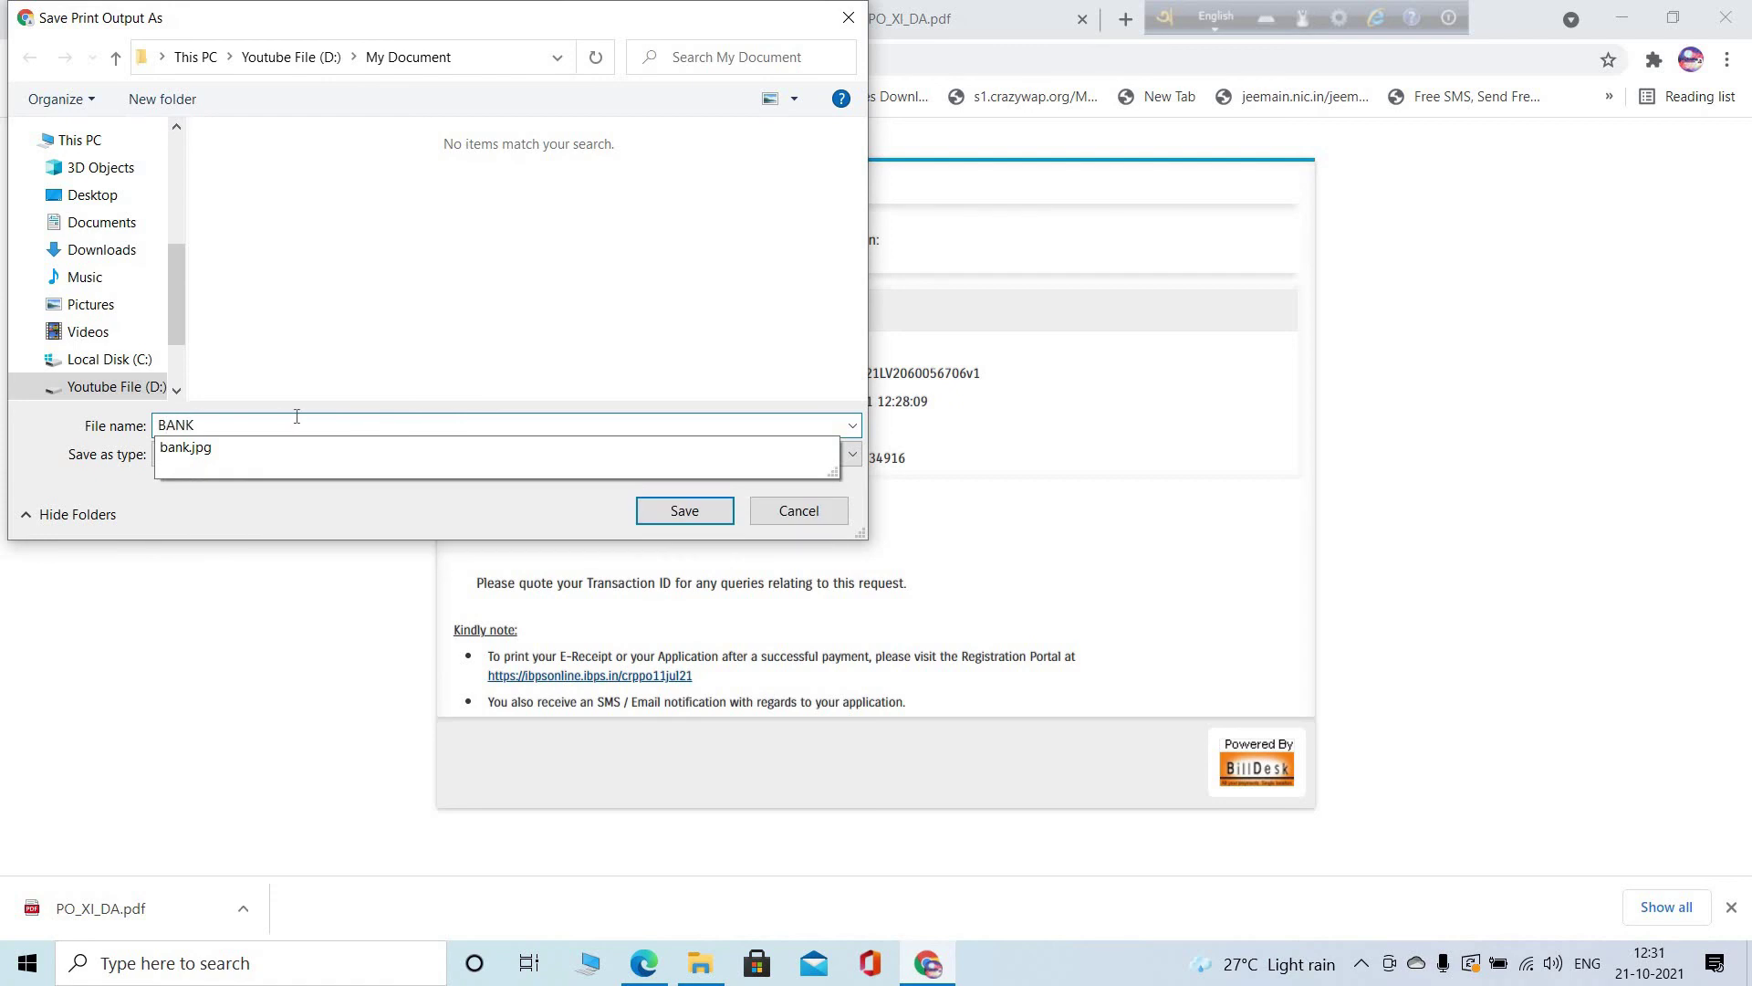
key("Home")
type("IBPSBANK")
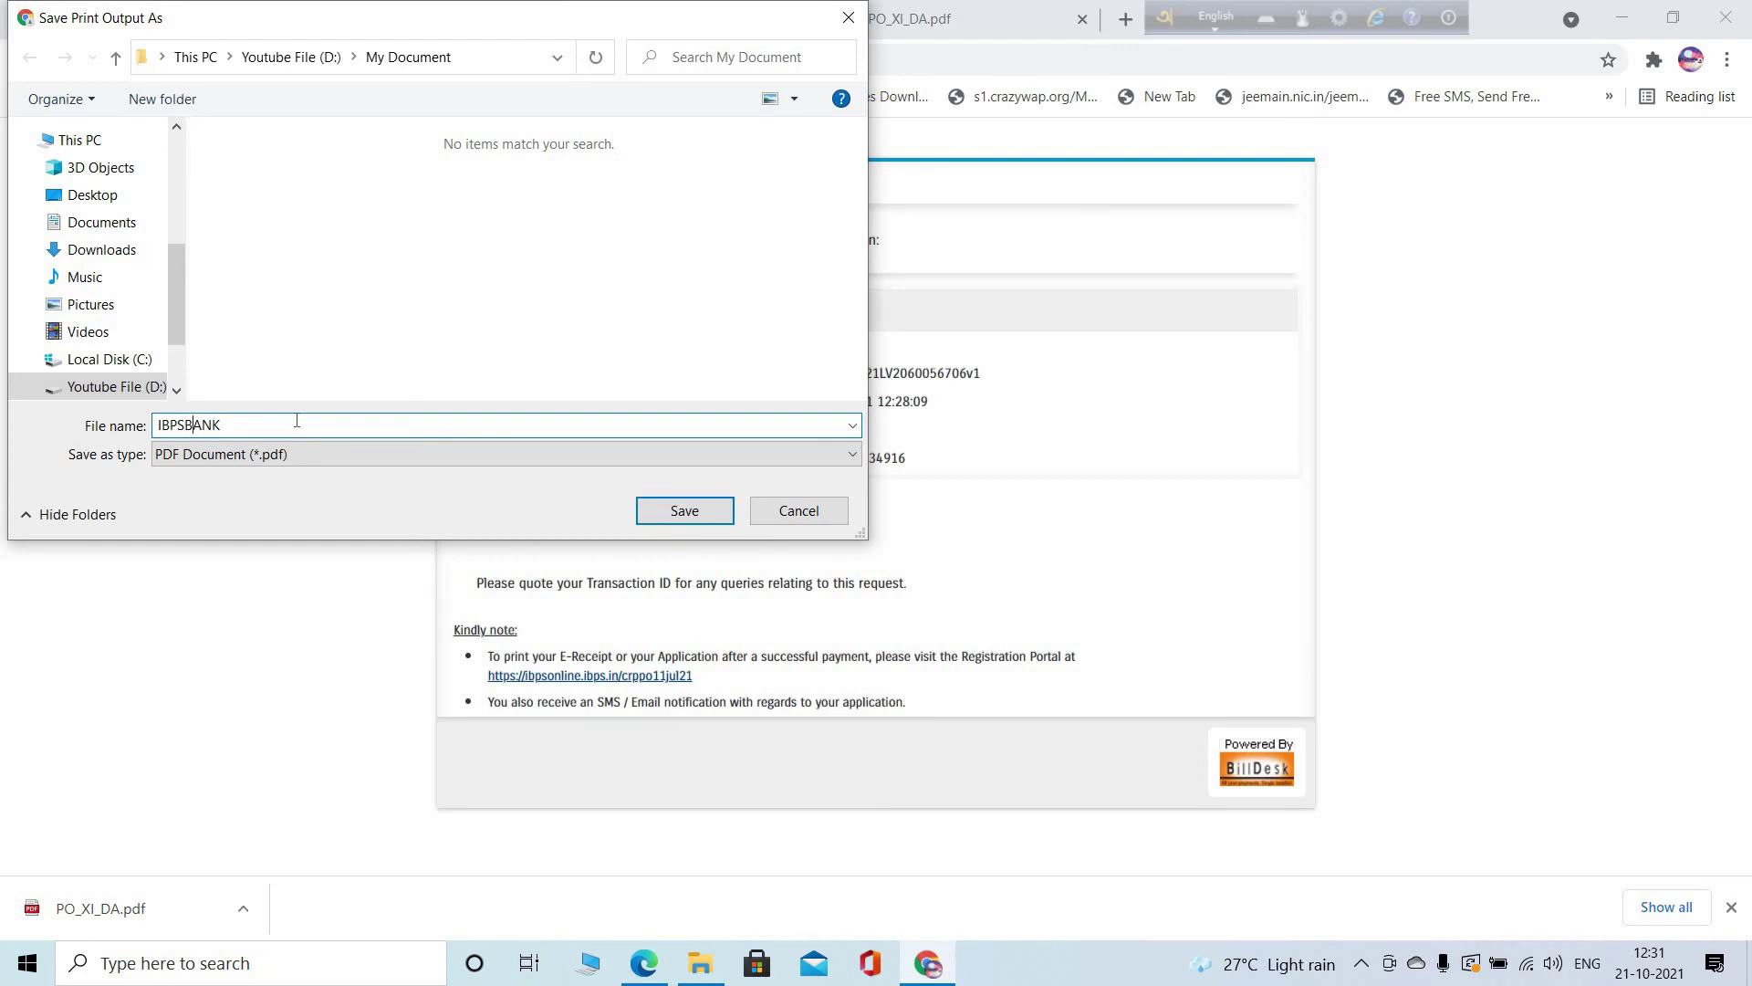
type(" FEE")
left_click(665, 511)
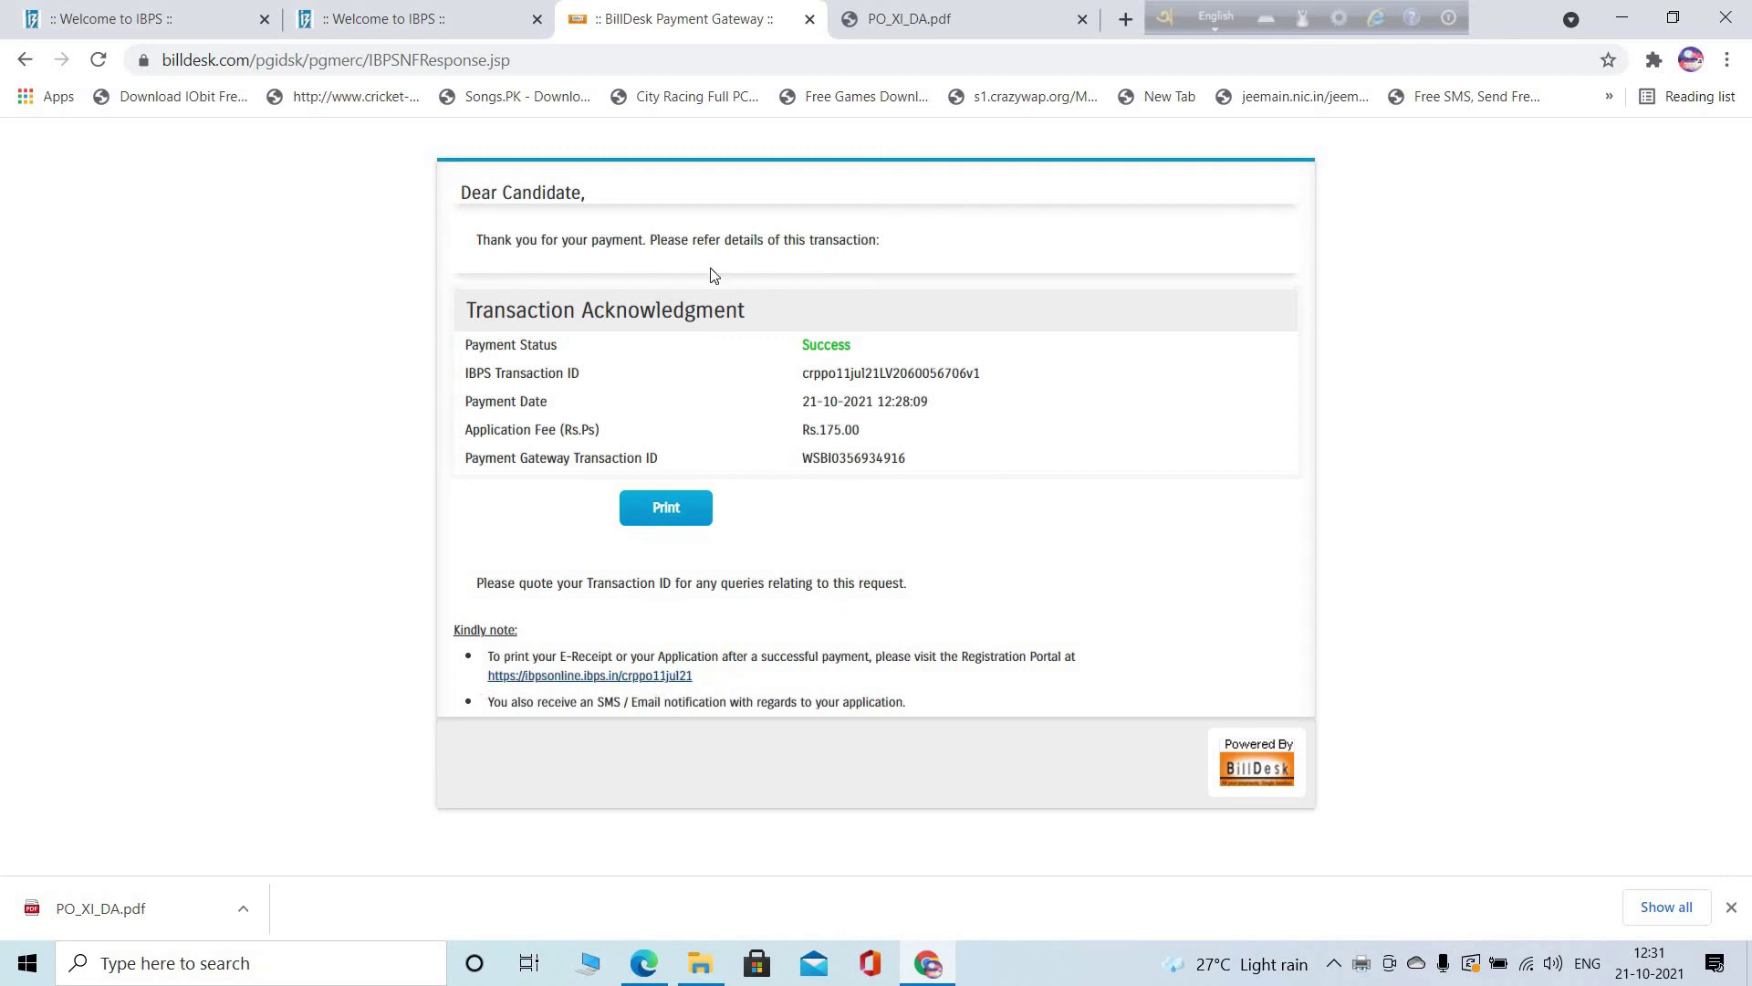
Check the PO_XI_DA.pdf notice, then return to the CRP PO / MT page listing XI, X and IX
left_click(974, 7)
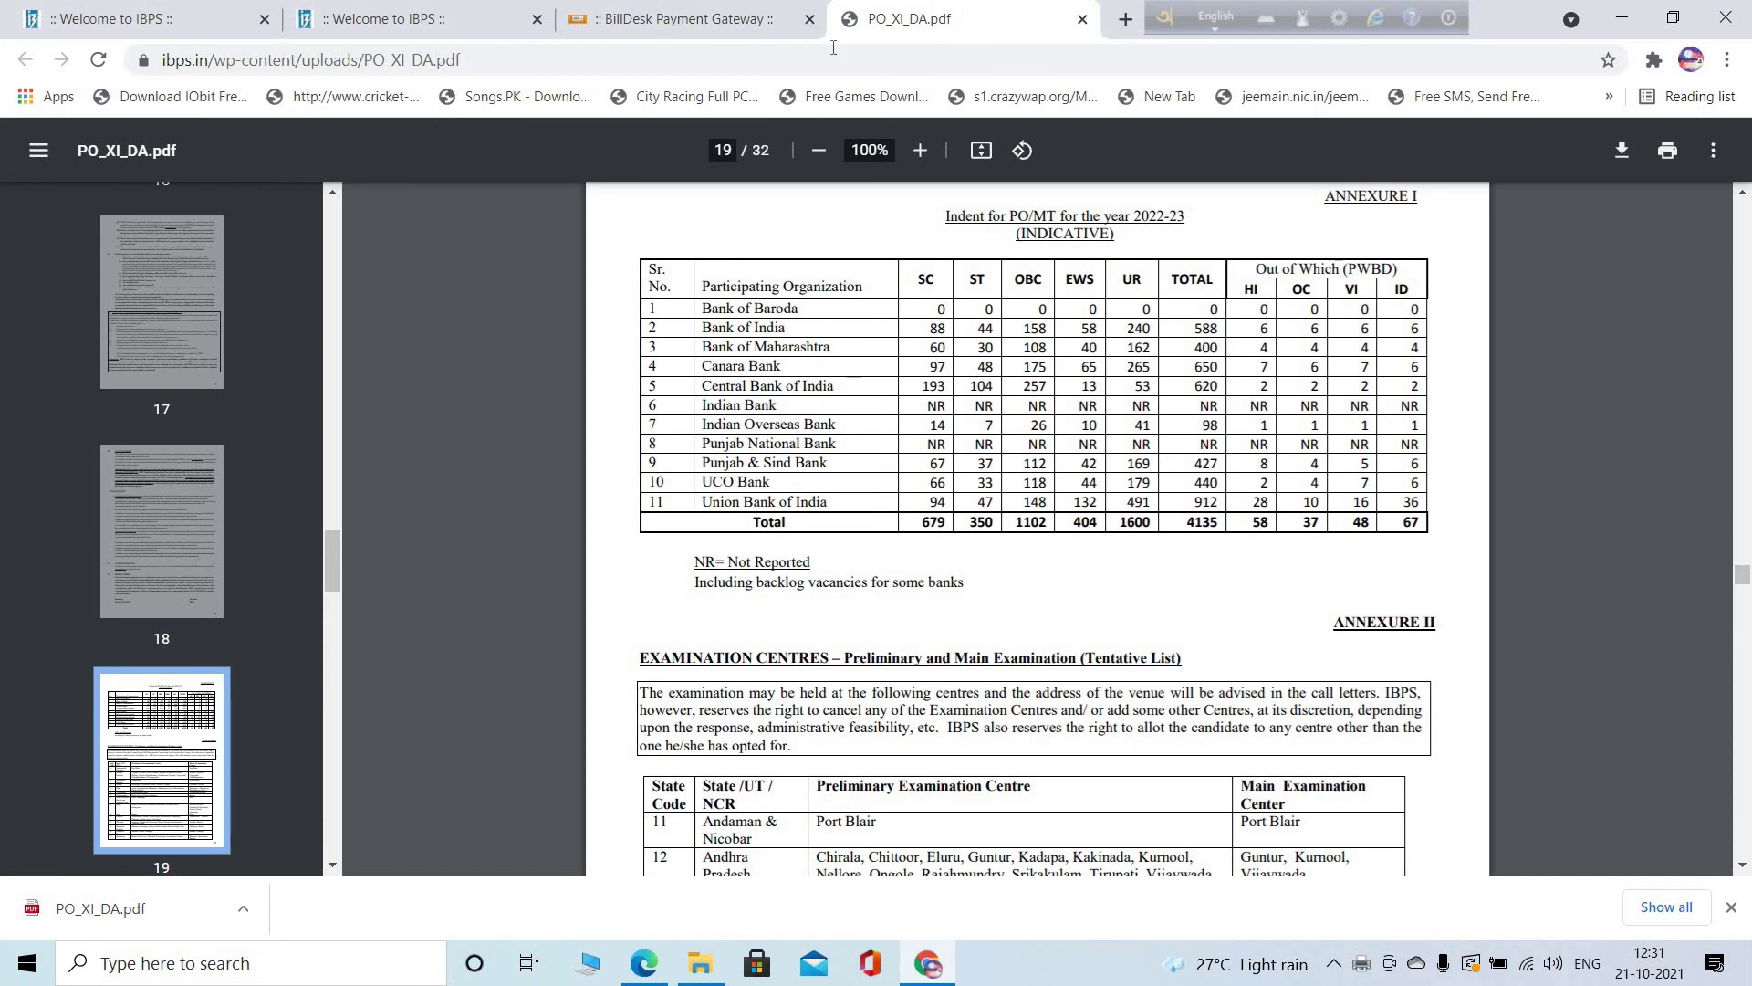
left_click(428, 9)
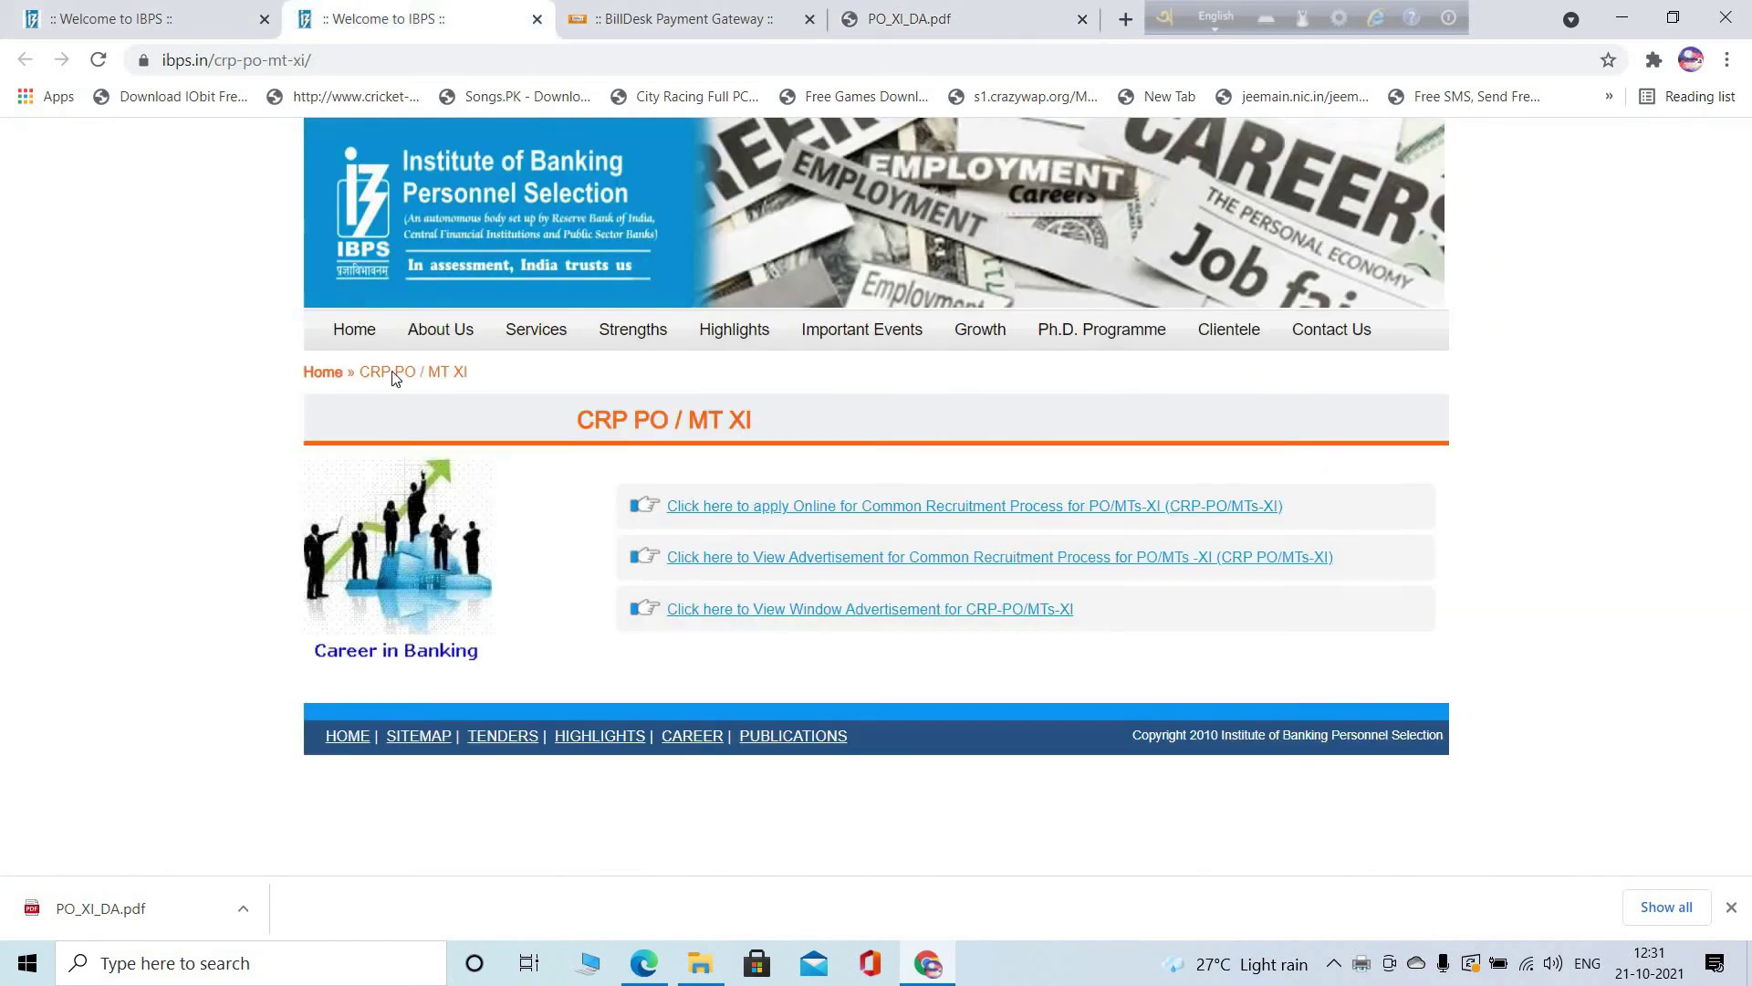
left_click(126, 17)
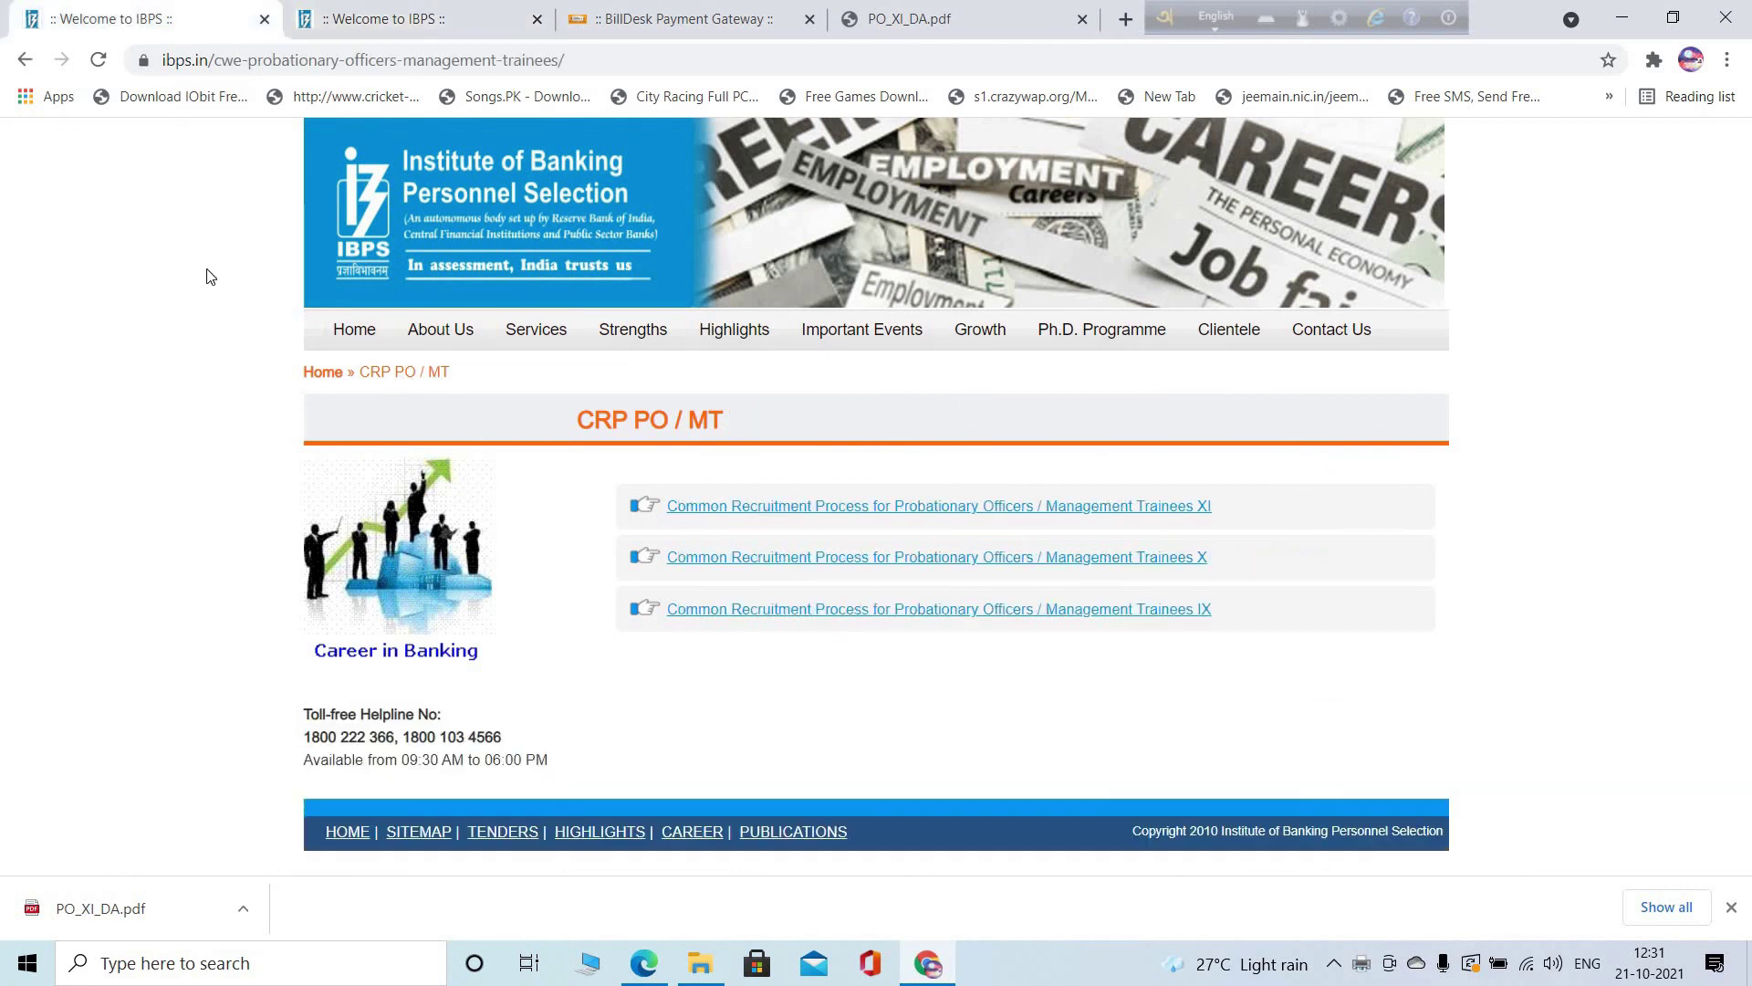